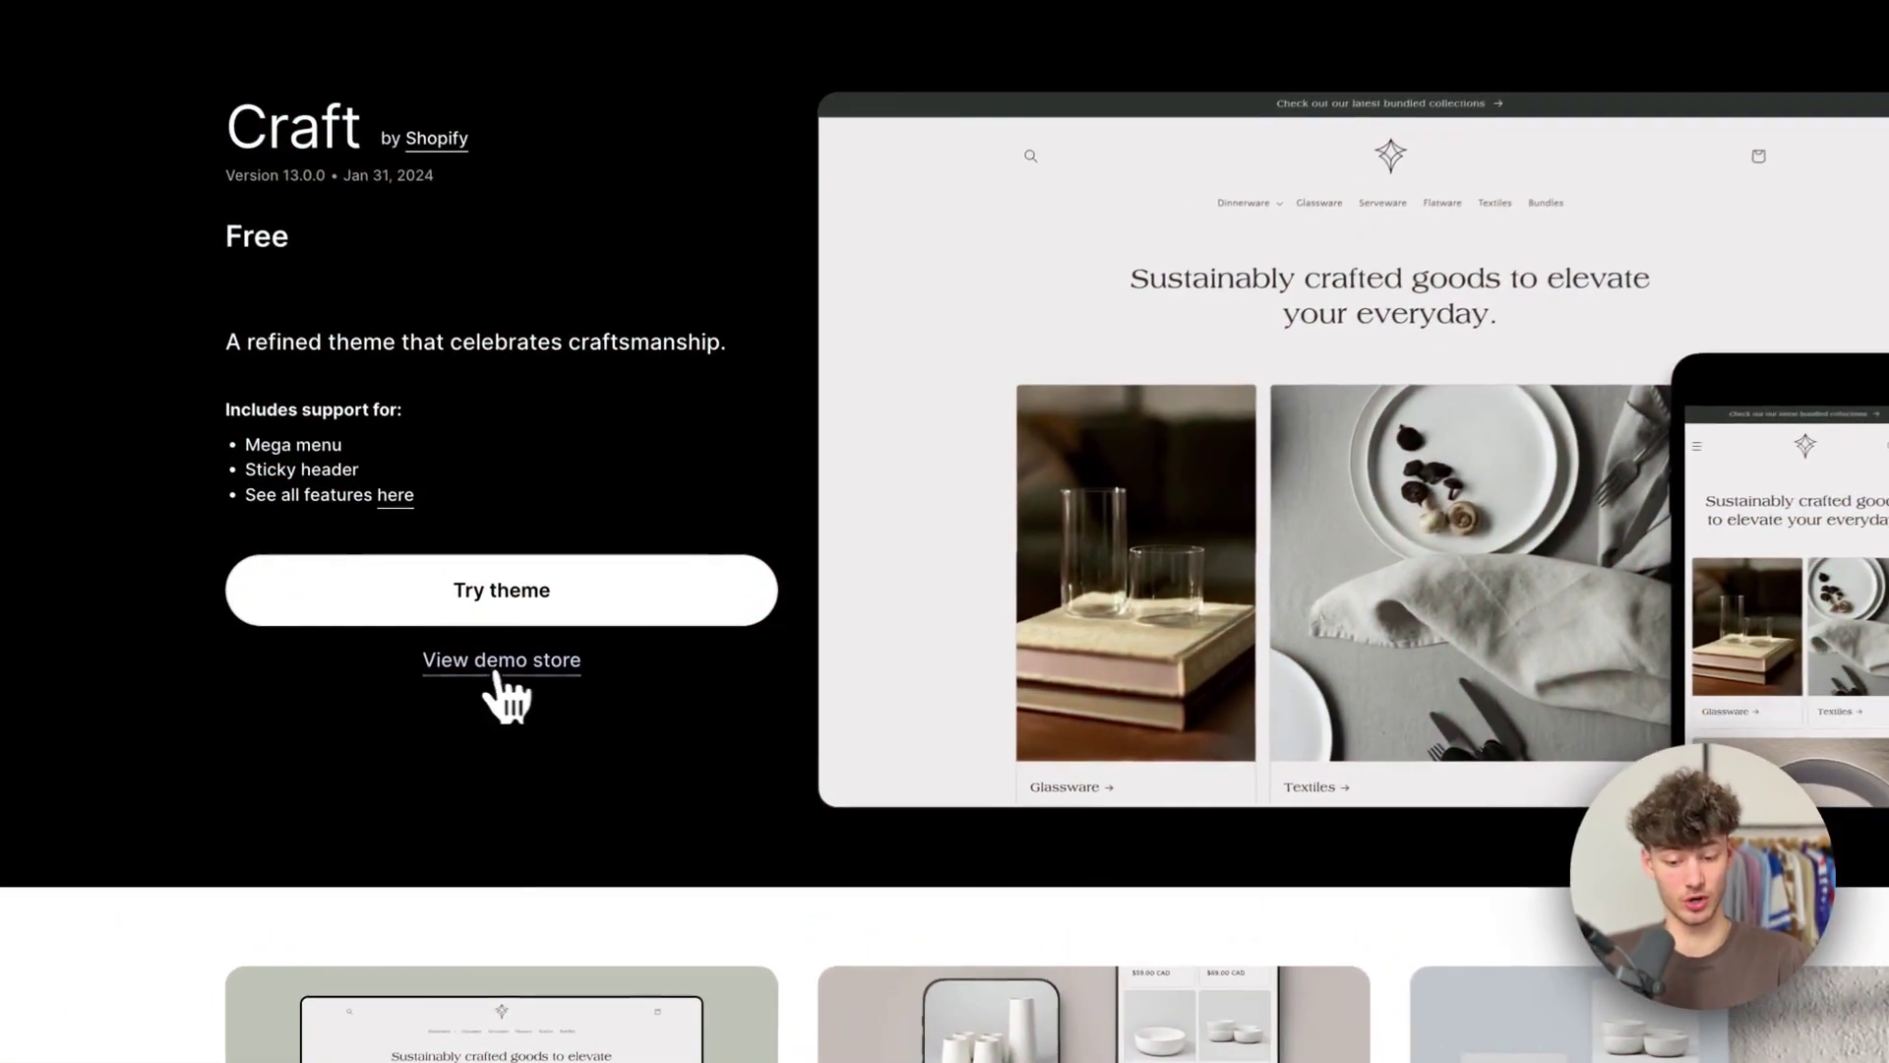
Open the Craft theme's demo store, look through its home page, and return to the theme listing
click(531, 667)
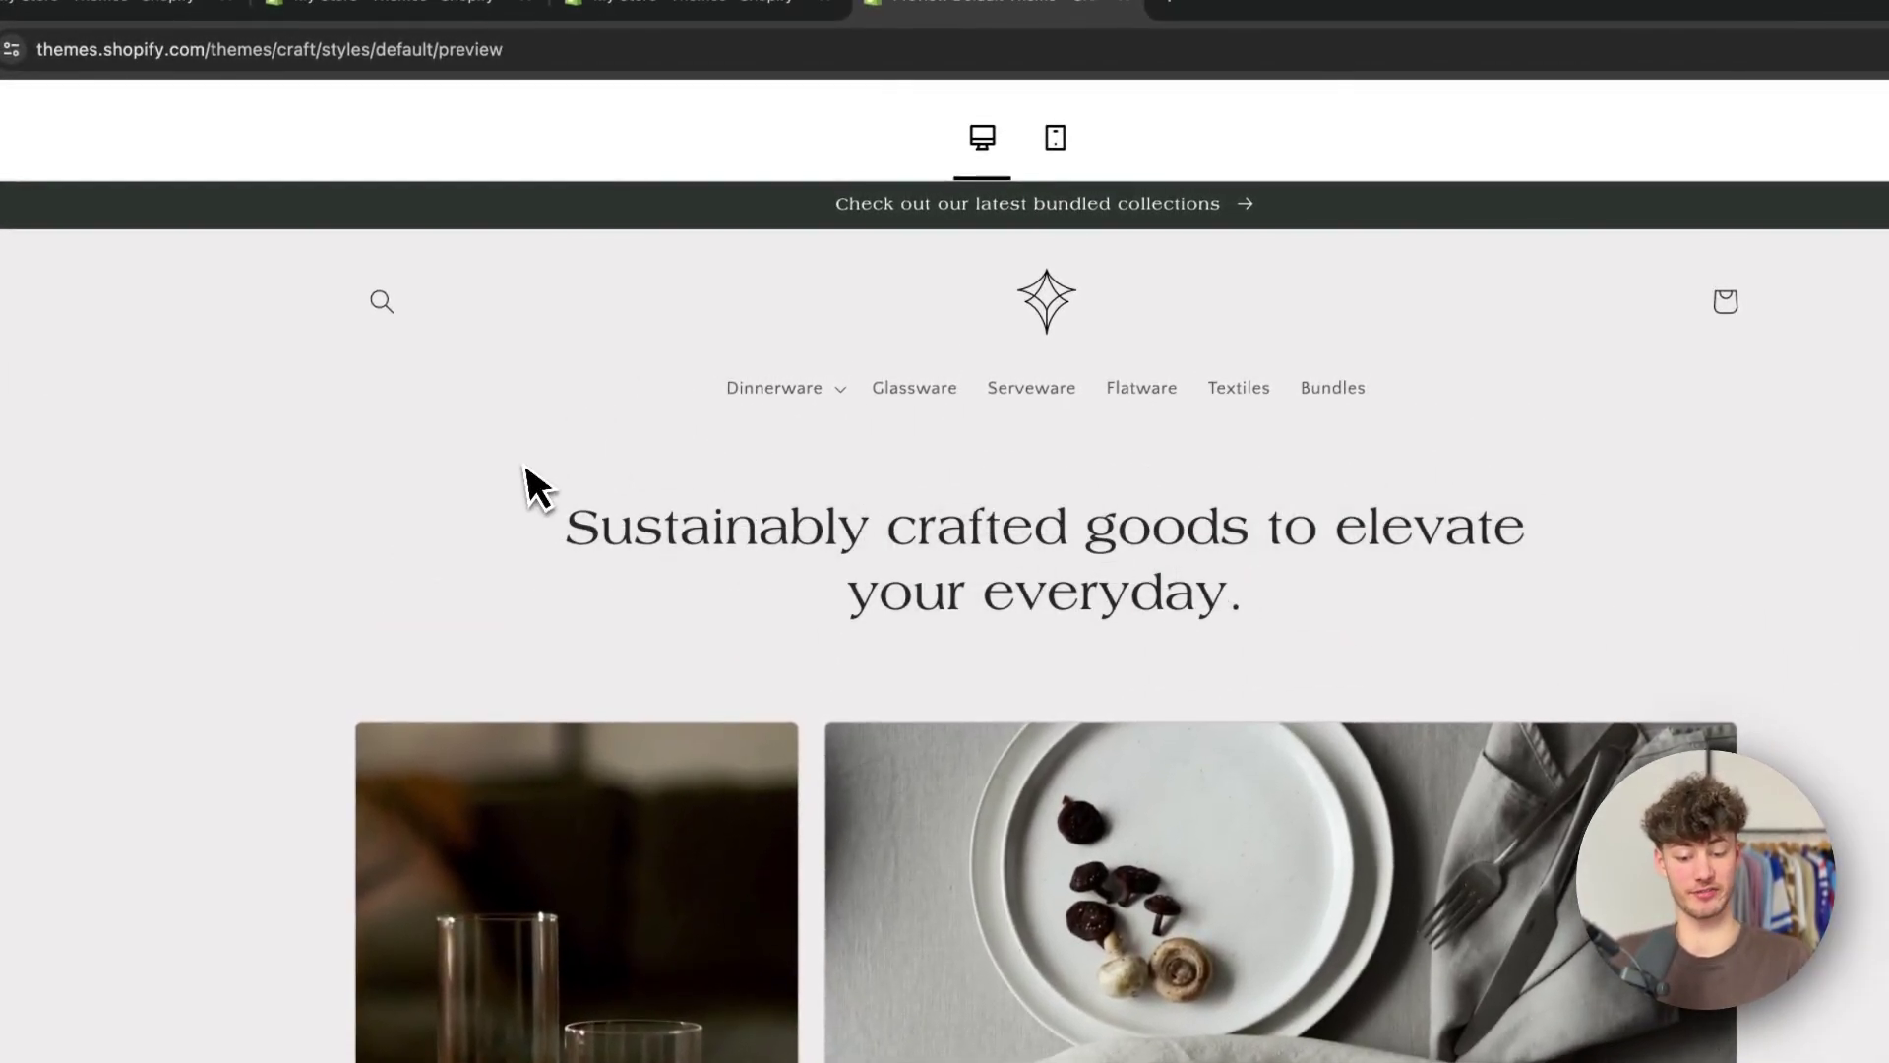
triple_click(562, 522)
click(866, 543)
scroll(870, 544, down, 2)
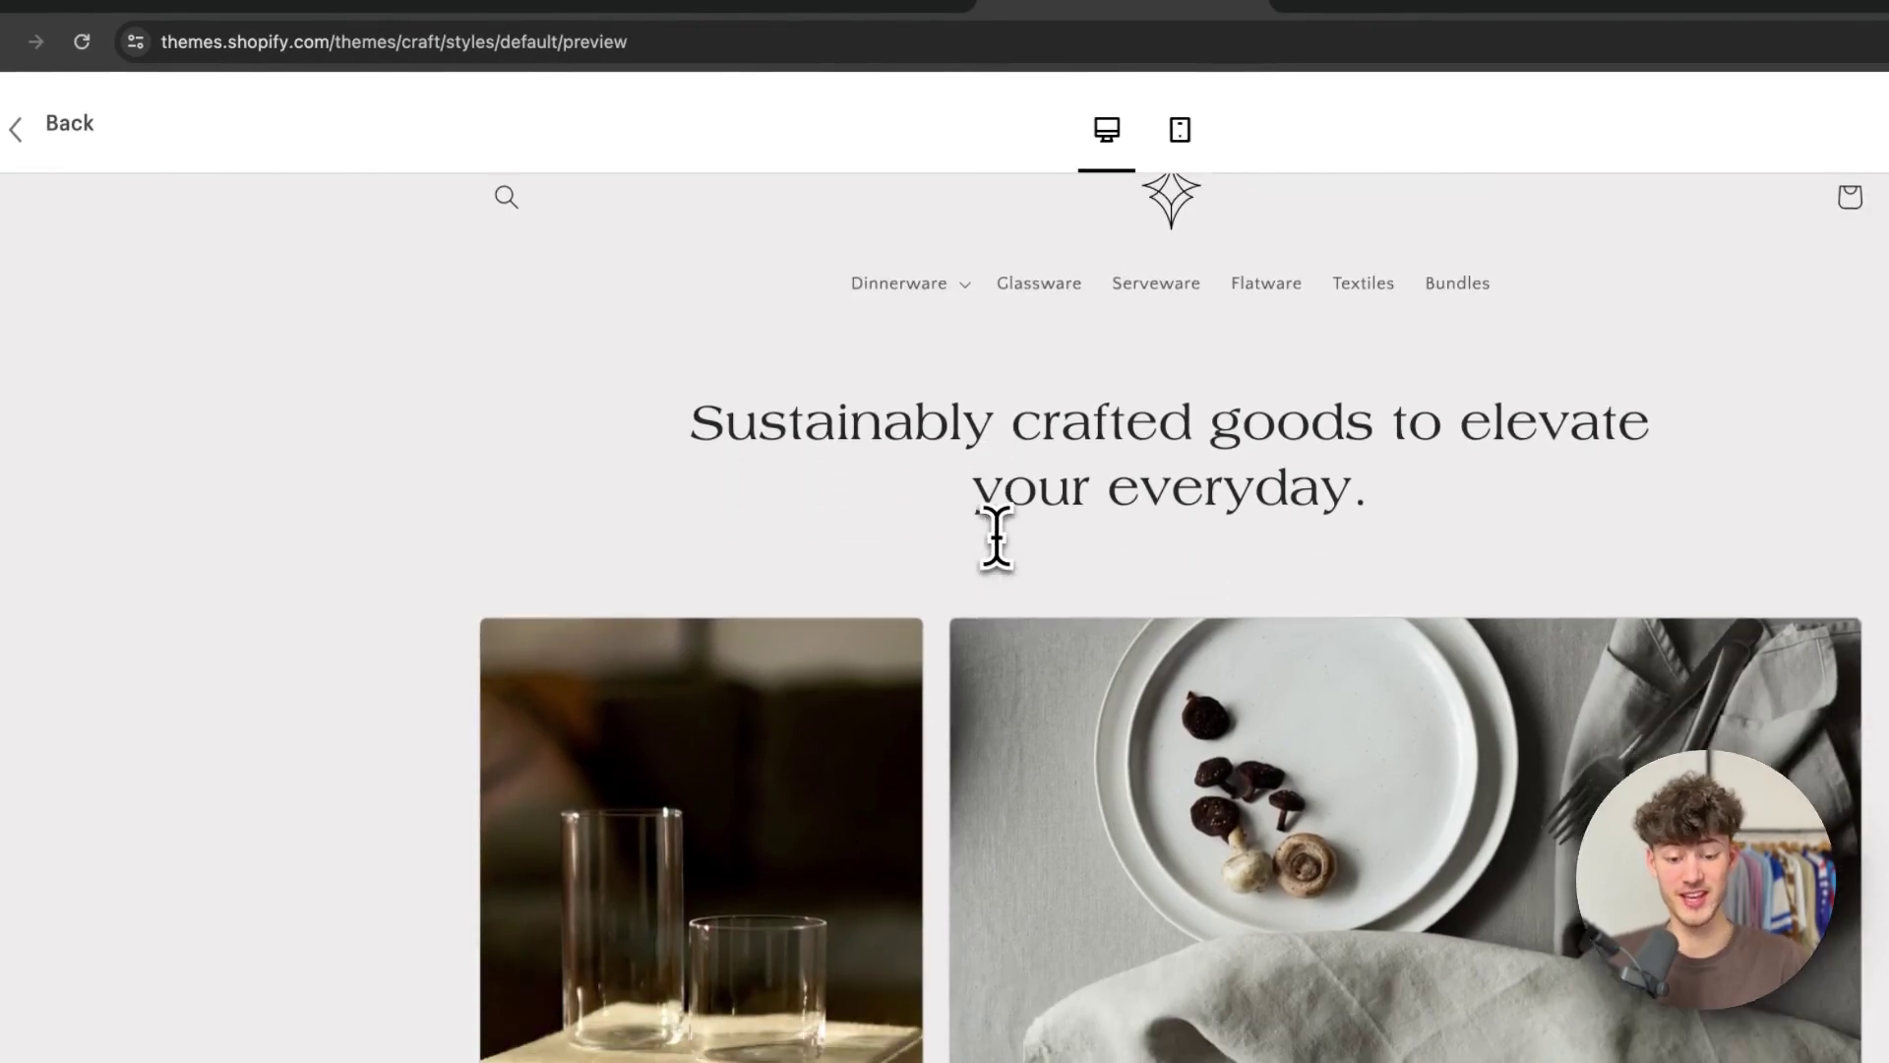
scroll(995, 536, down, 3)
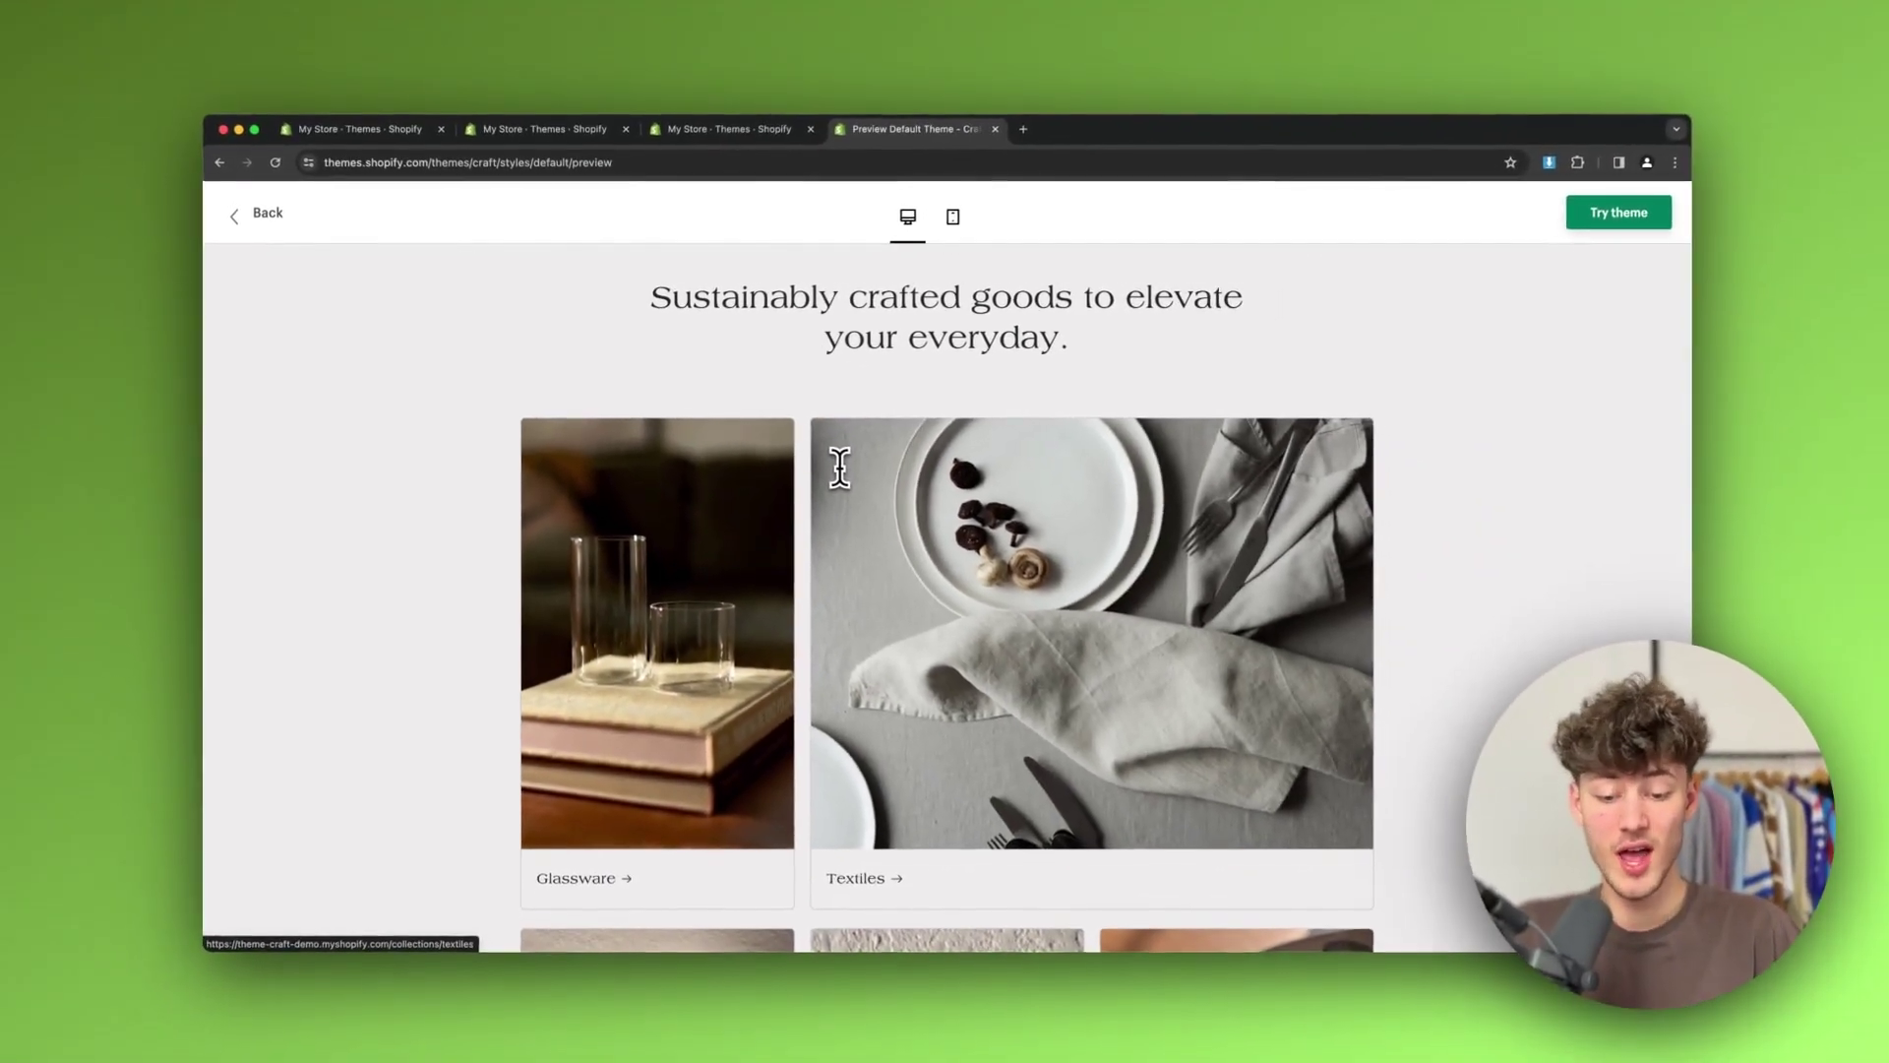
scroll(996, 536, down, 2)
scroll(1072, 536, down, 1)
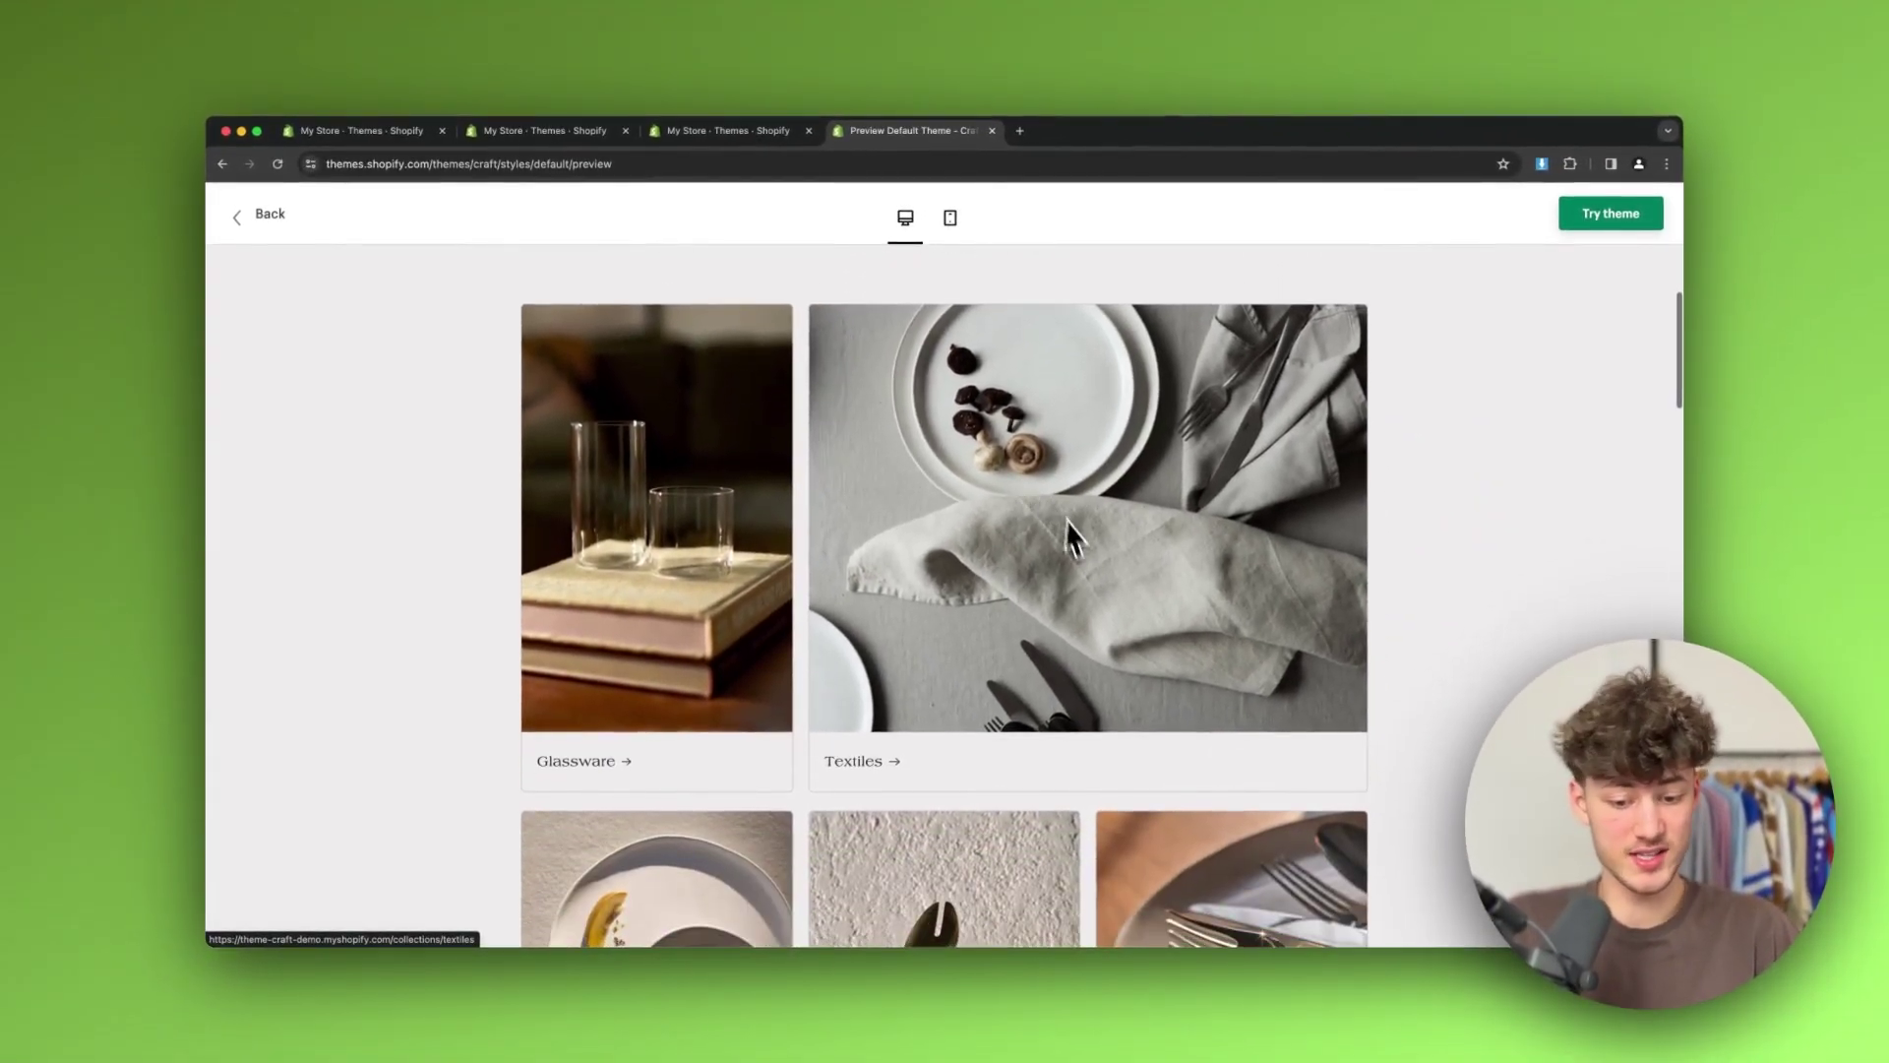
scroll(941, 557, down, 3)
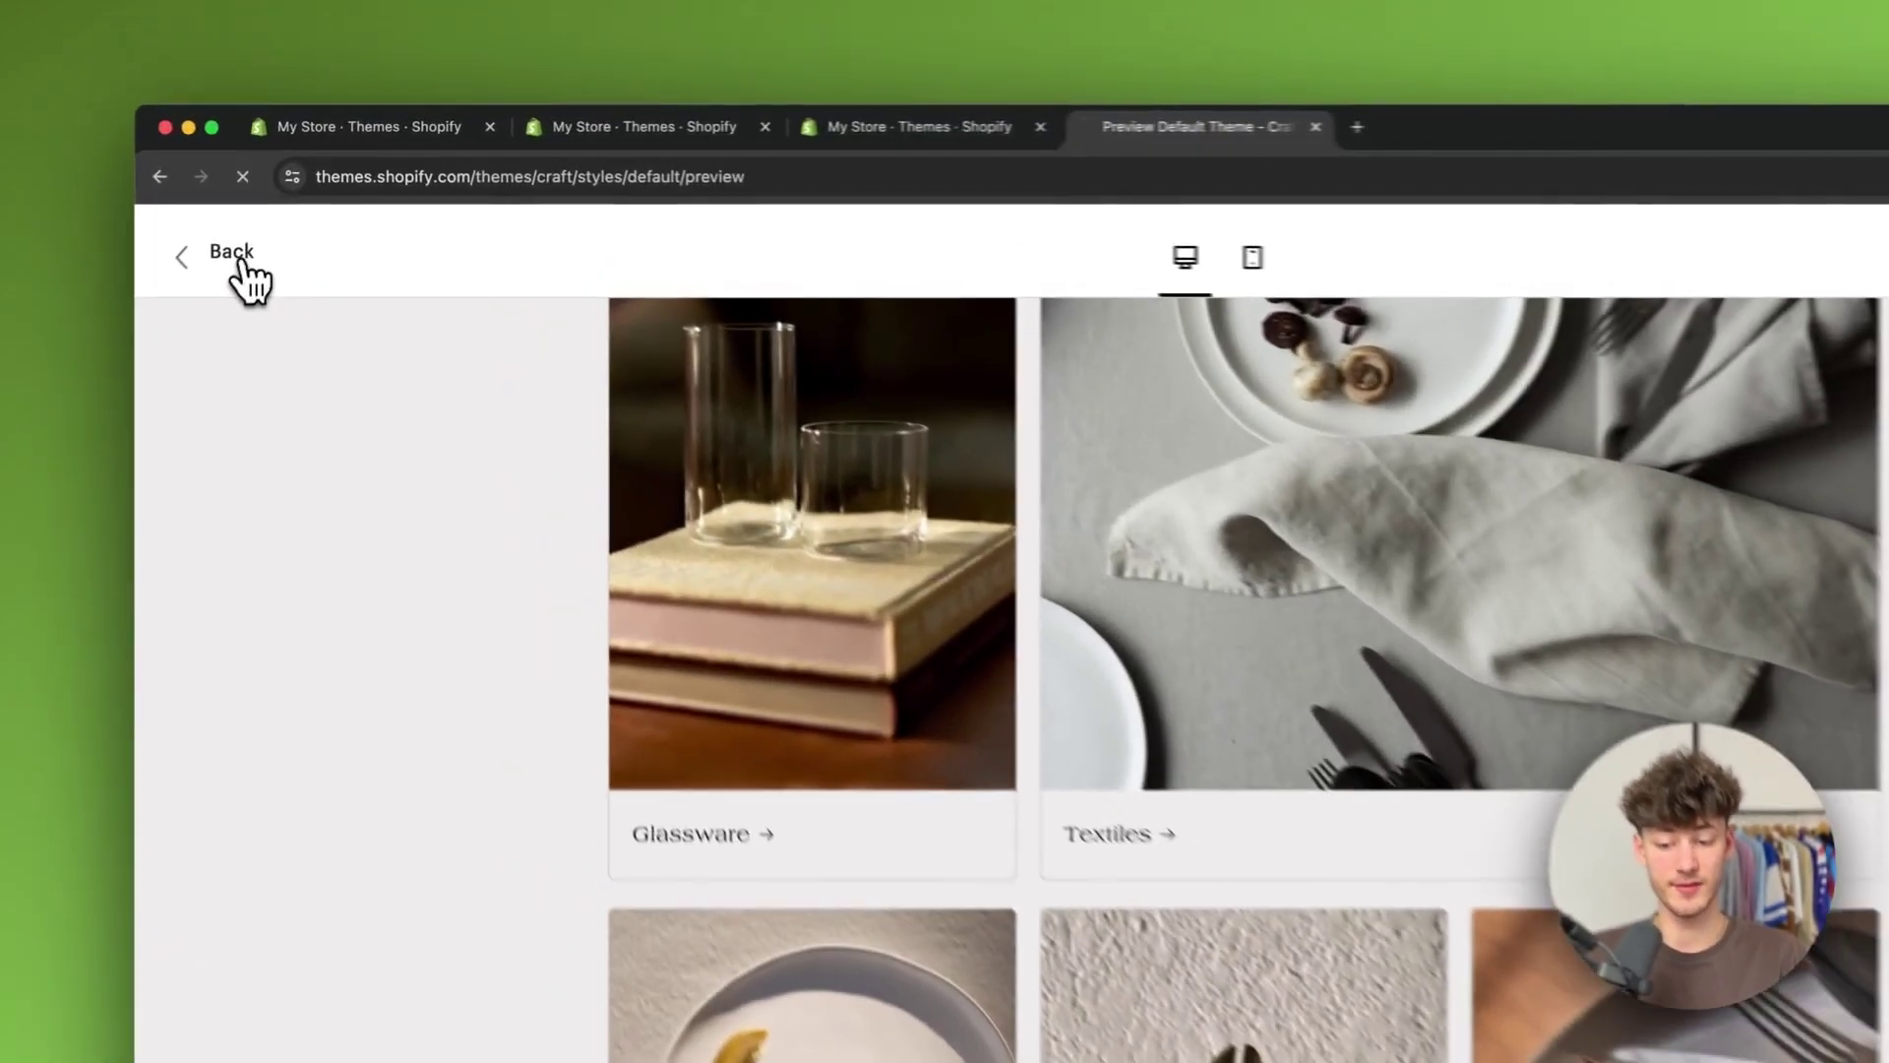
click(263, 214)
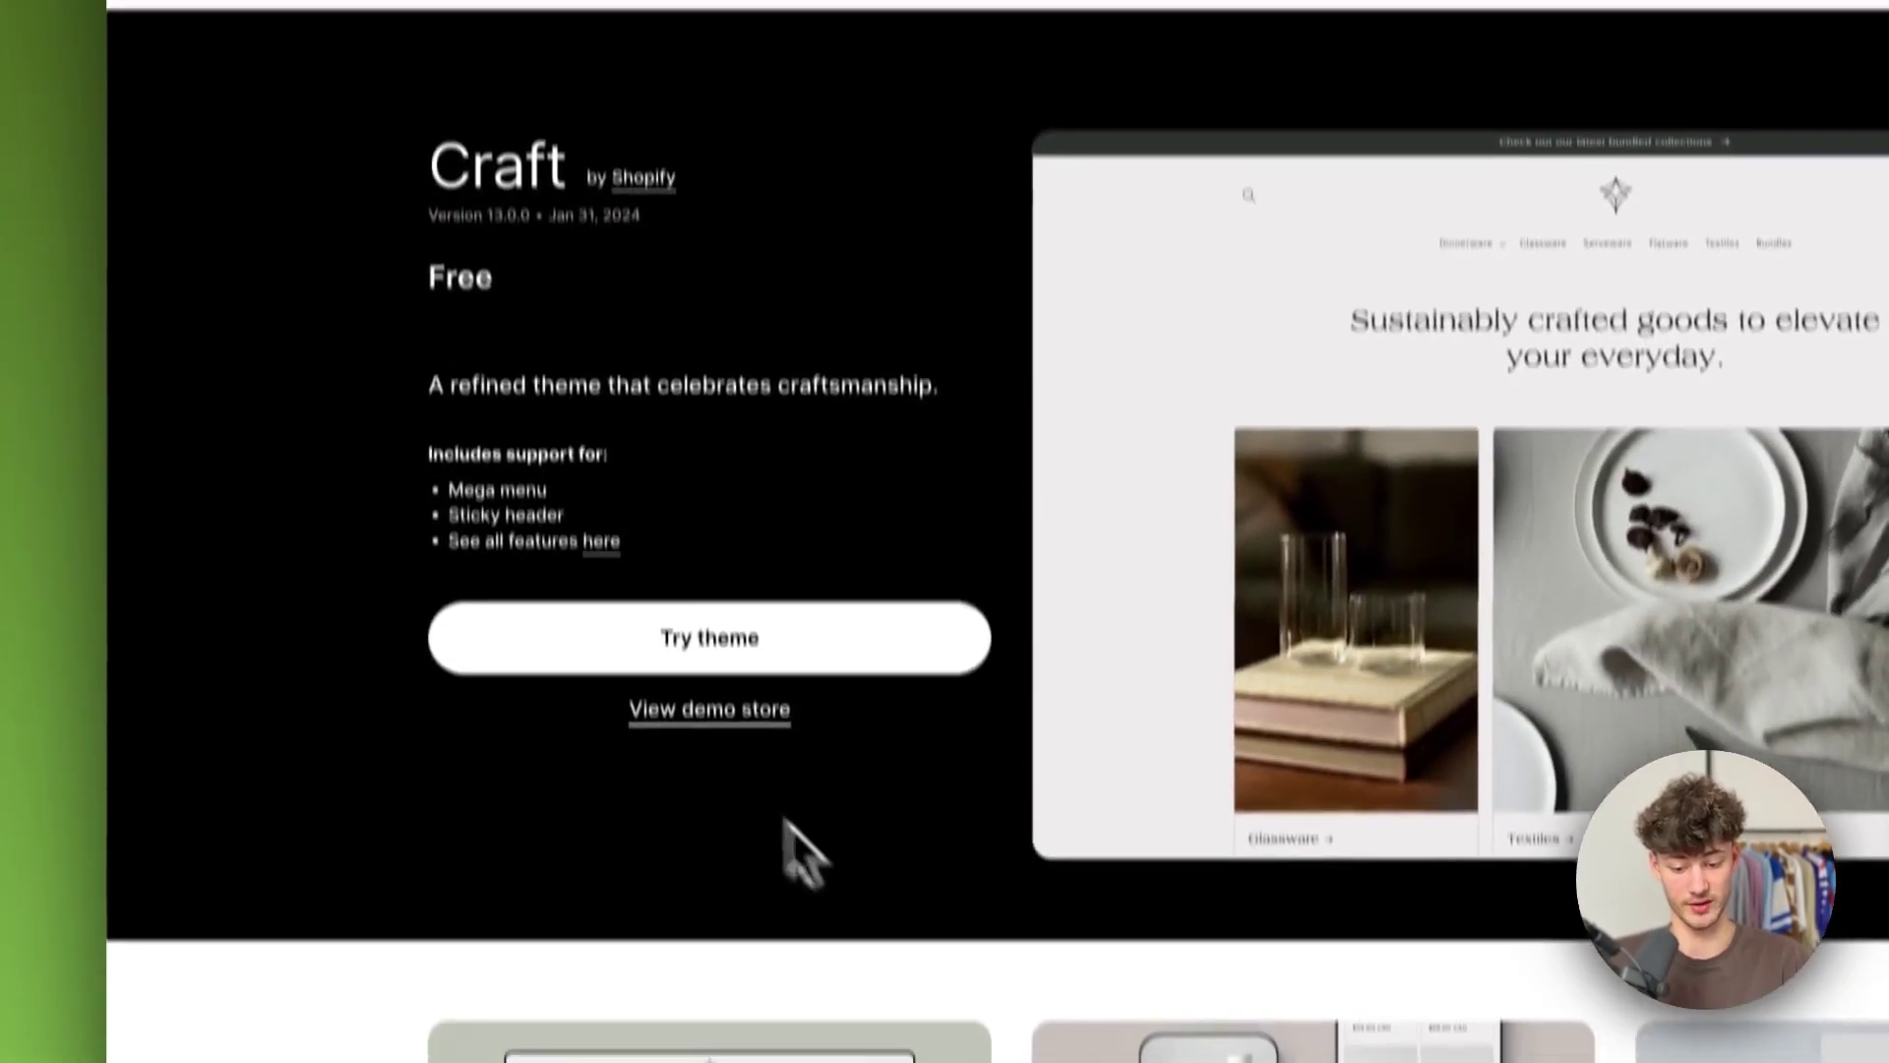
Review the Craft theme's listing page, including its name, price and supported features
scroll(784, 843, down, 3)
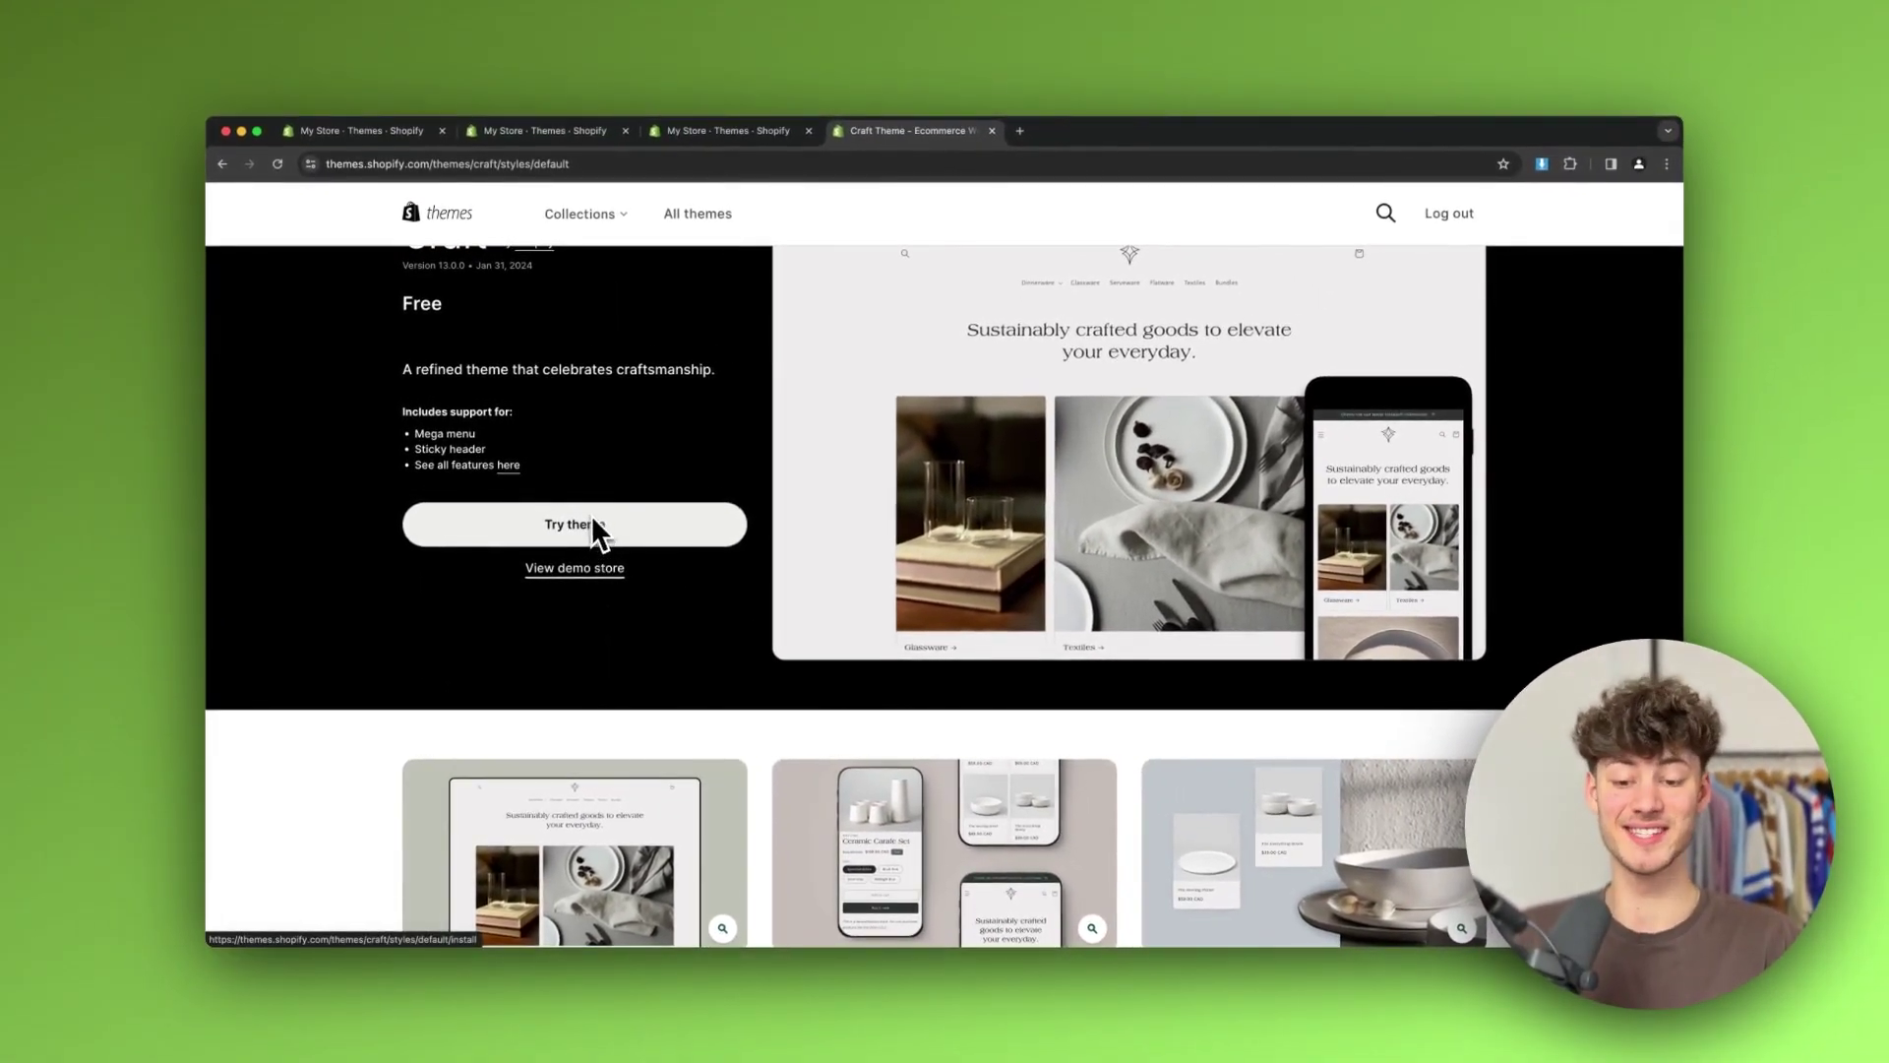
scroll(587, 539, up, 3)
drag(385, 340, 479, 354)
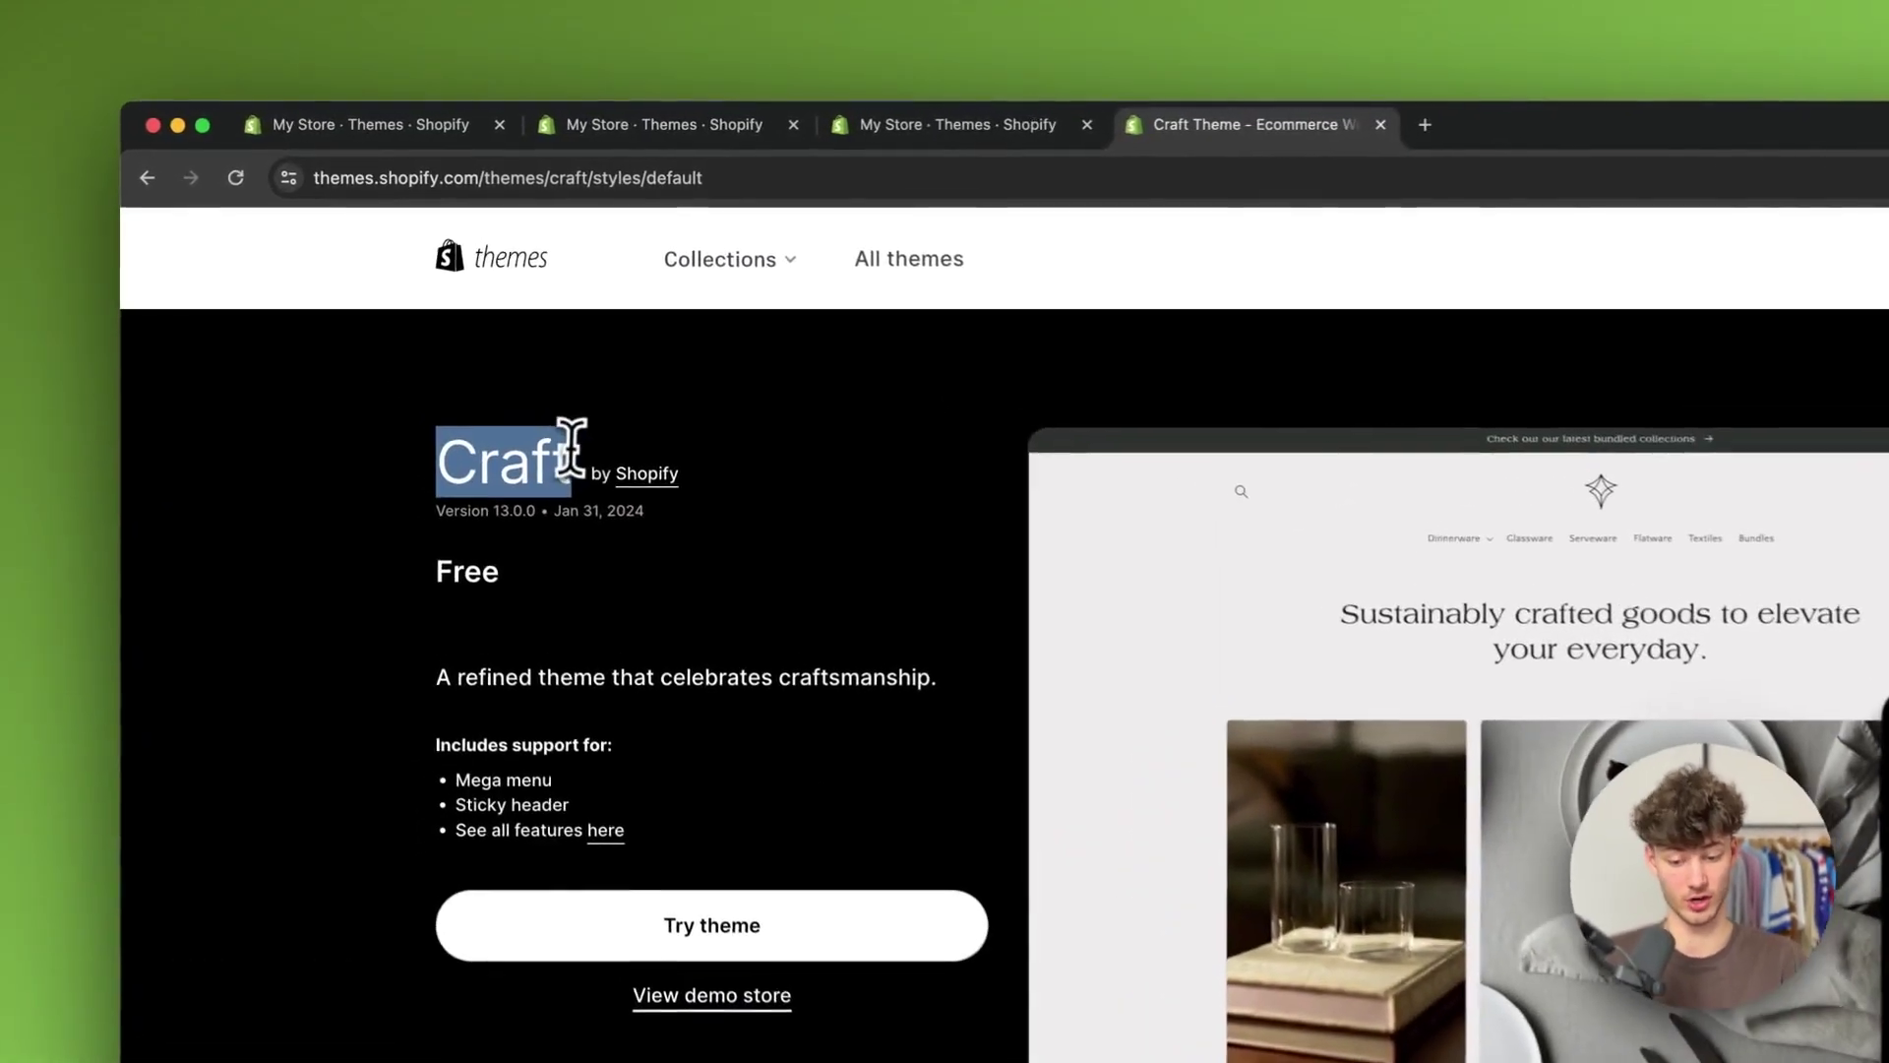
click(561, 505)
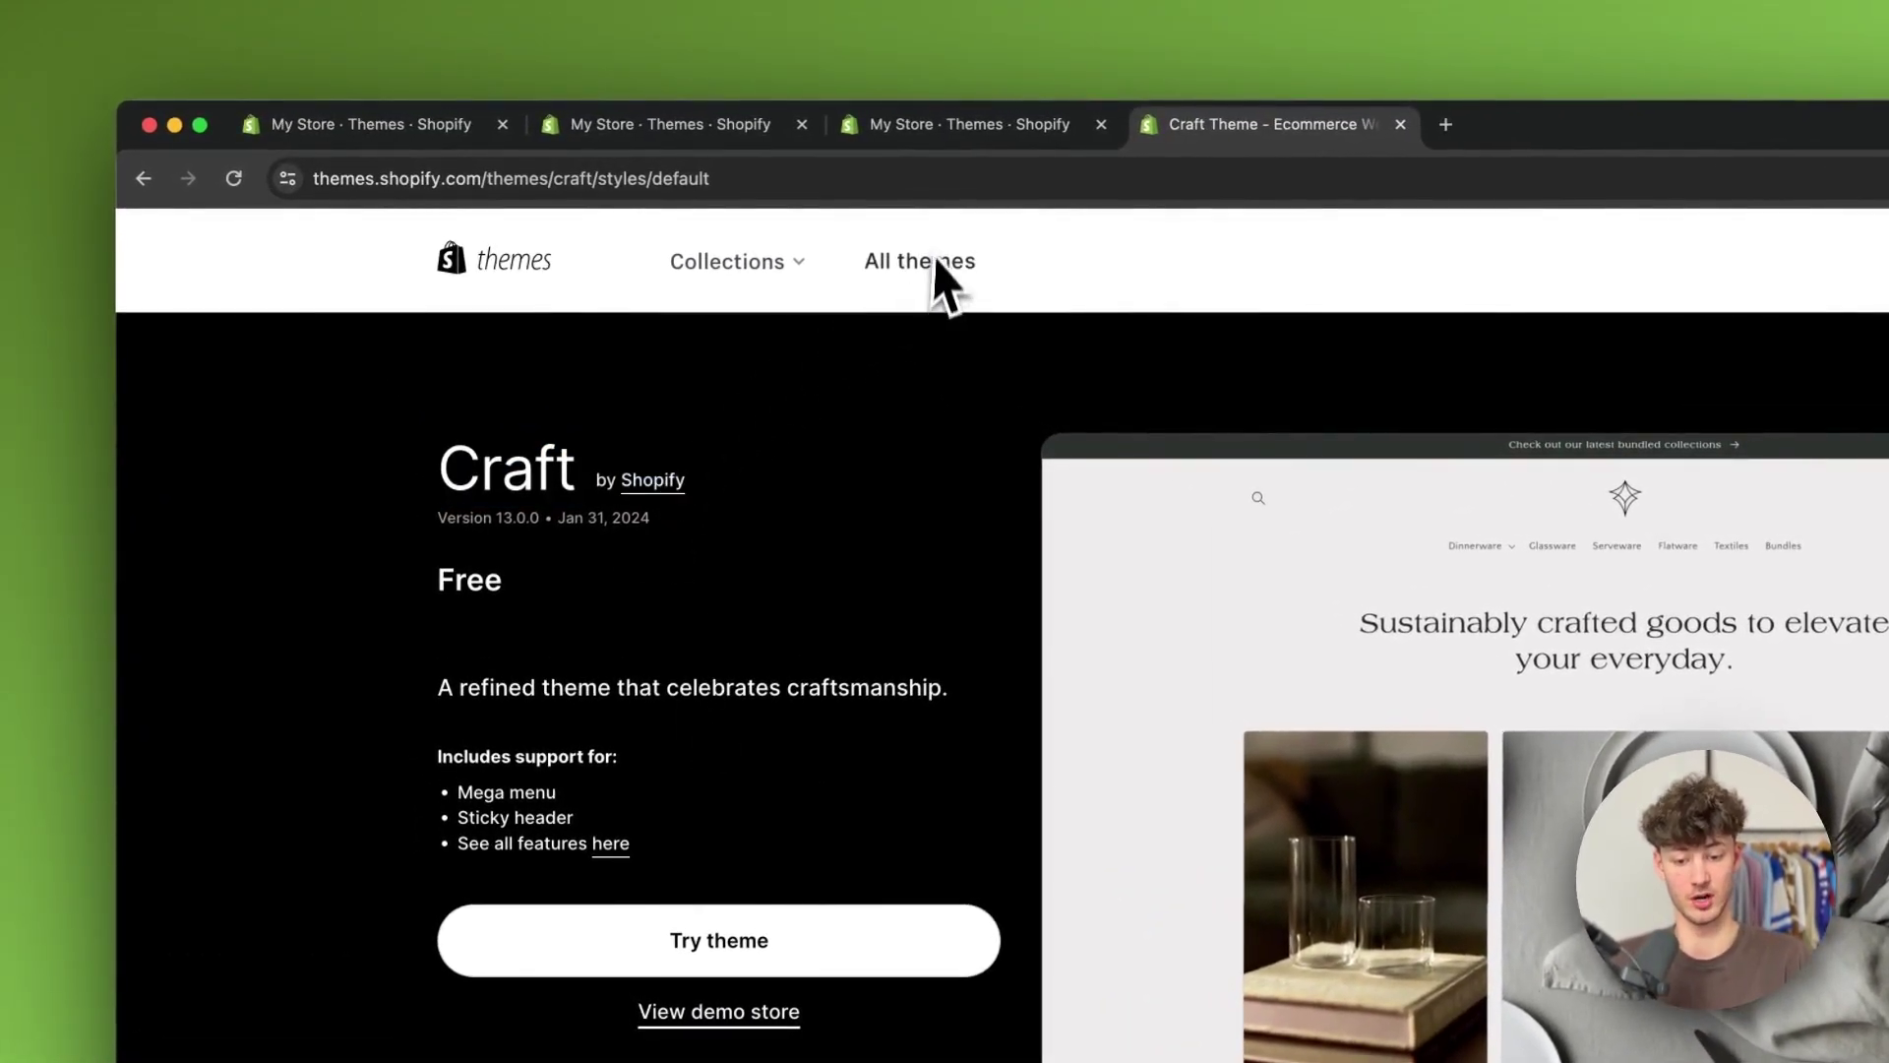
Switch to the store's Themes admin page and open the just-added Craft theme for customization
click(866, 148)
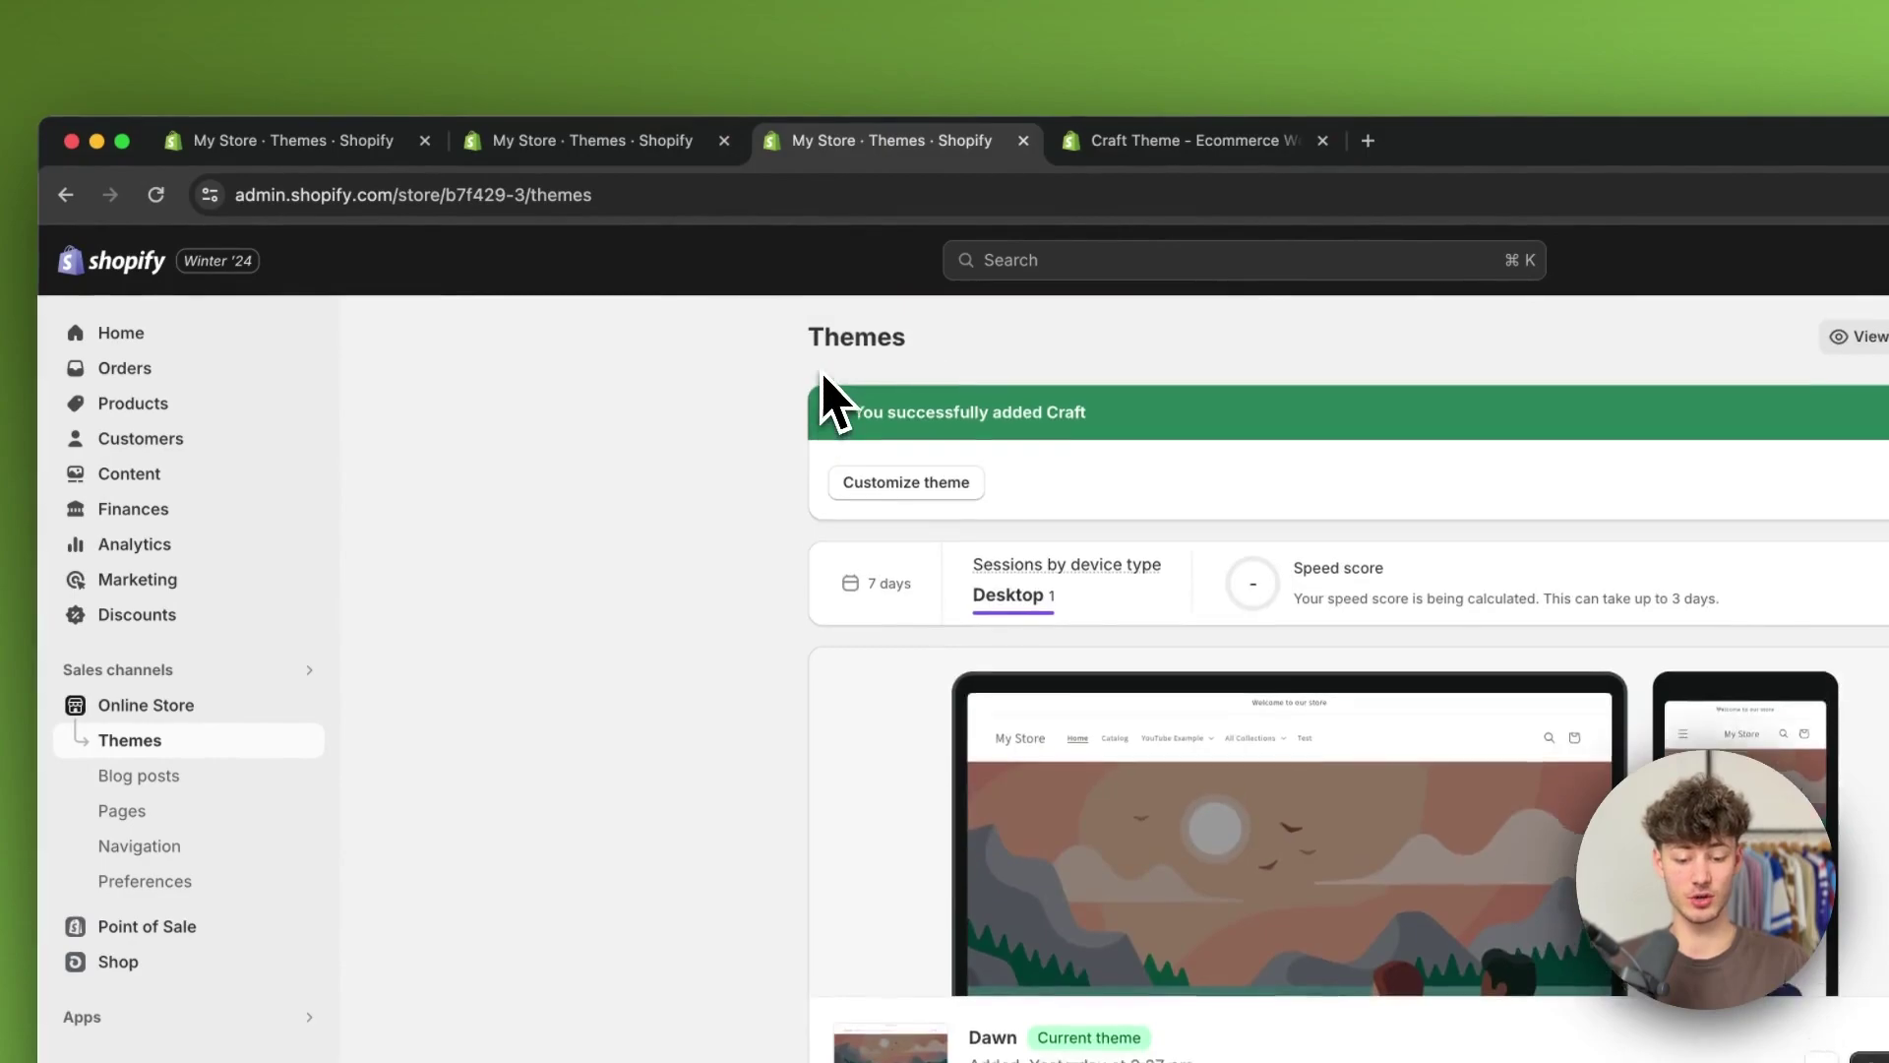
scroll(822, 393, down, 4)
drag(968, 956, 1649, 953)
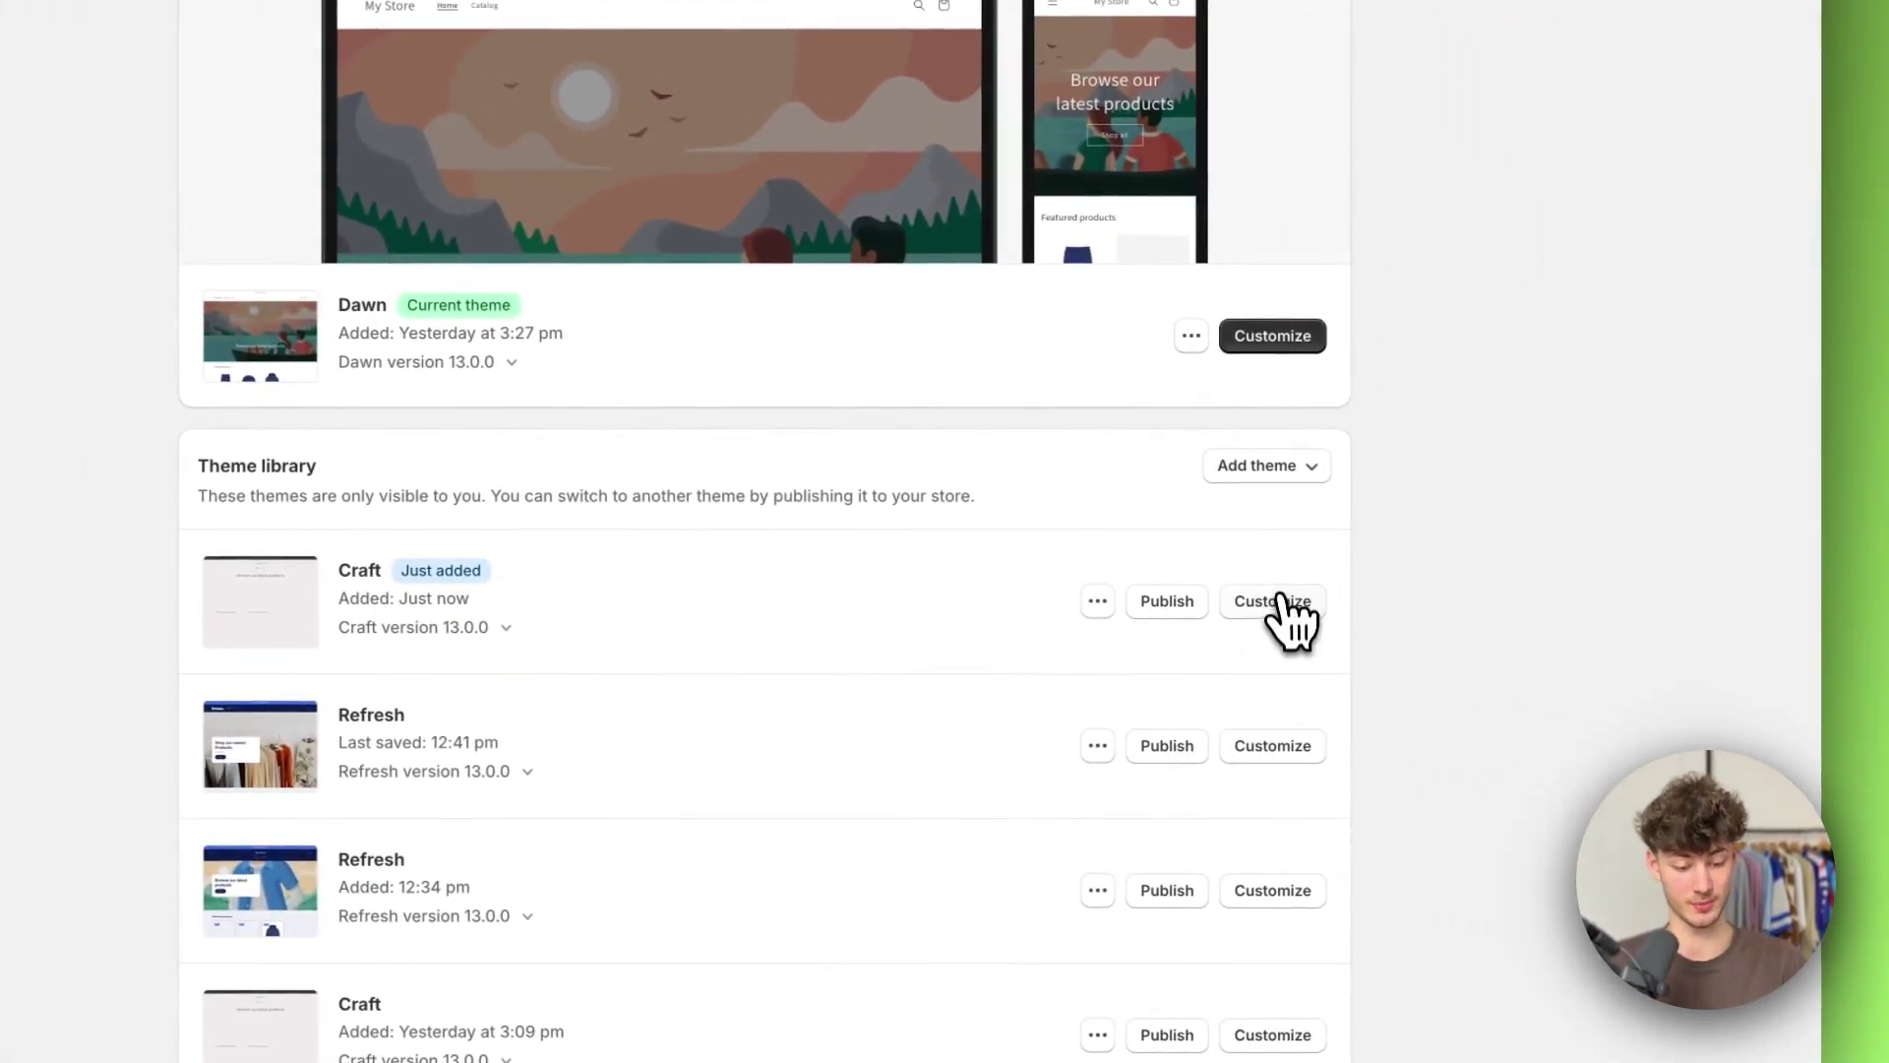
click(1427, 628)
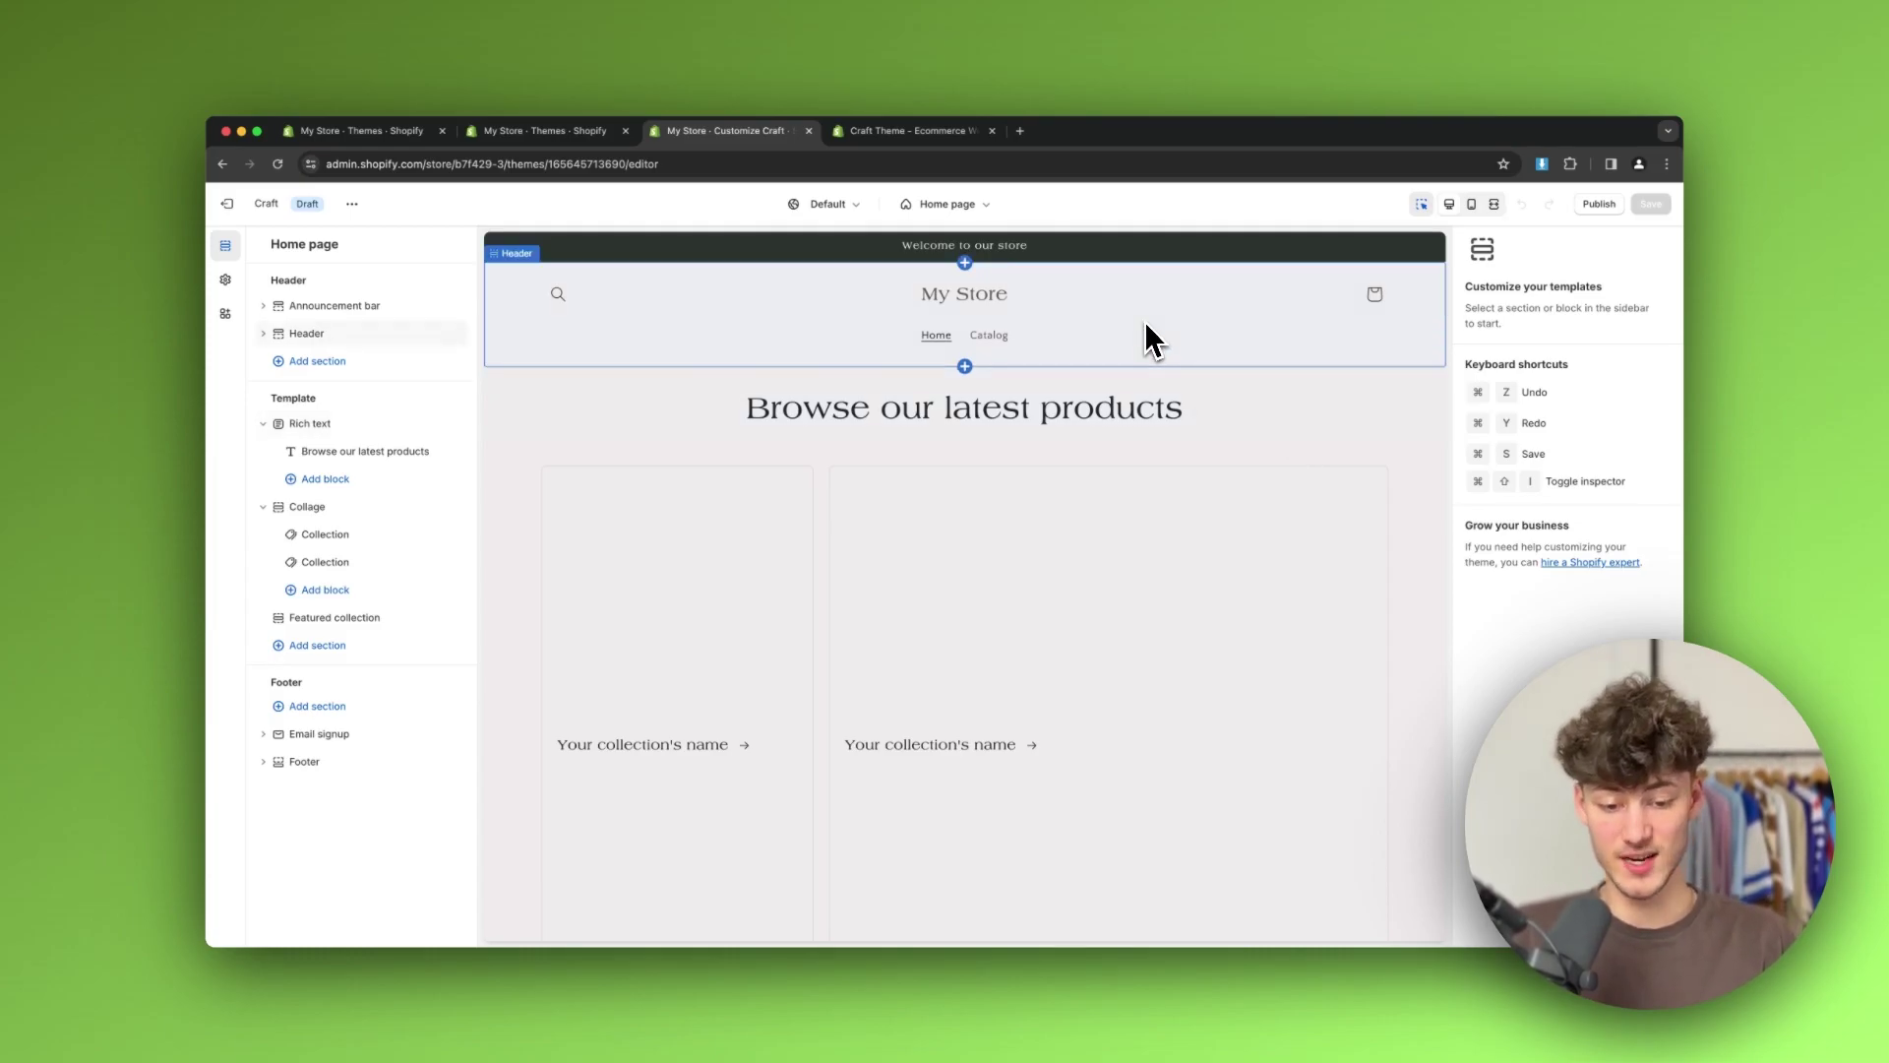
Select the "Browse our latest products" heading in the home page preview and examine its settings
click(984, 421)
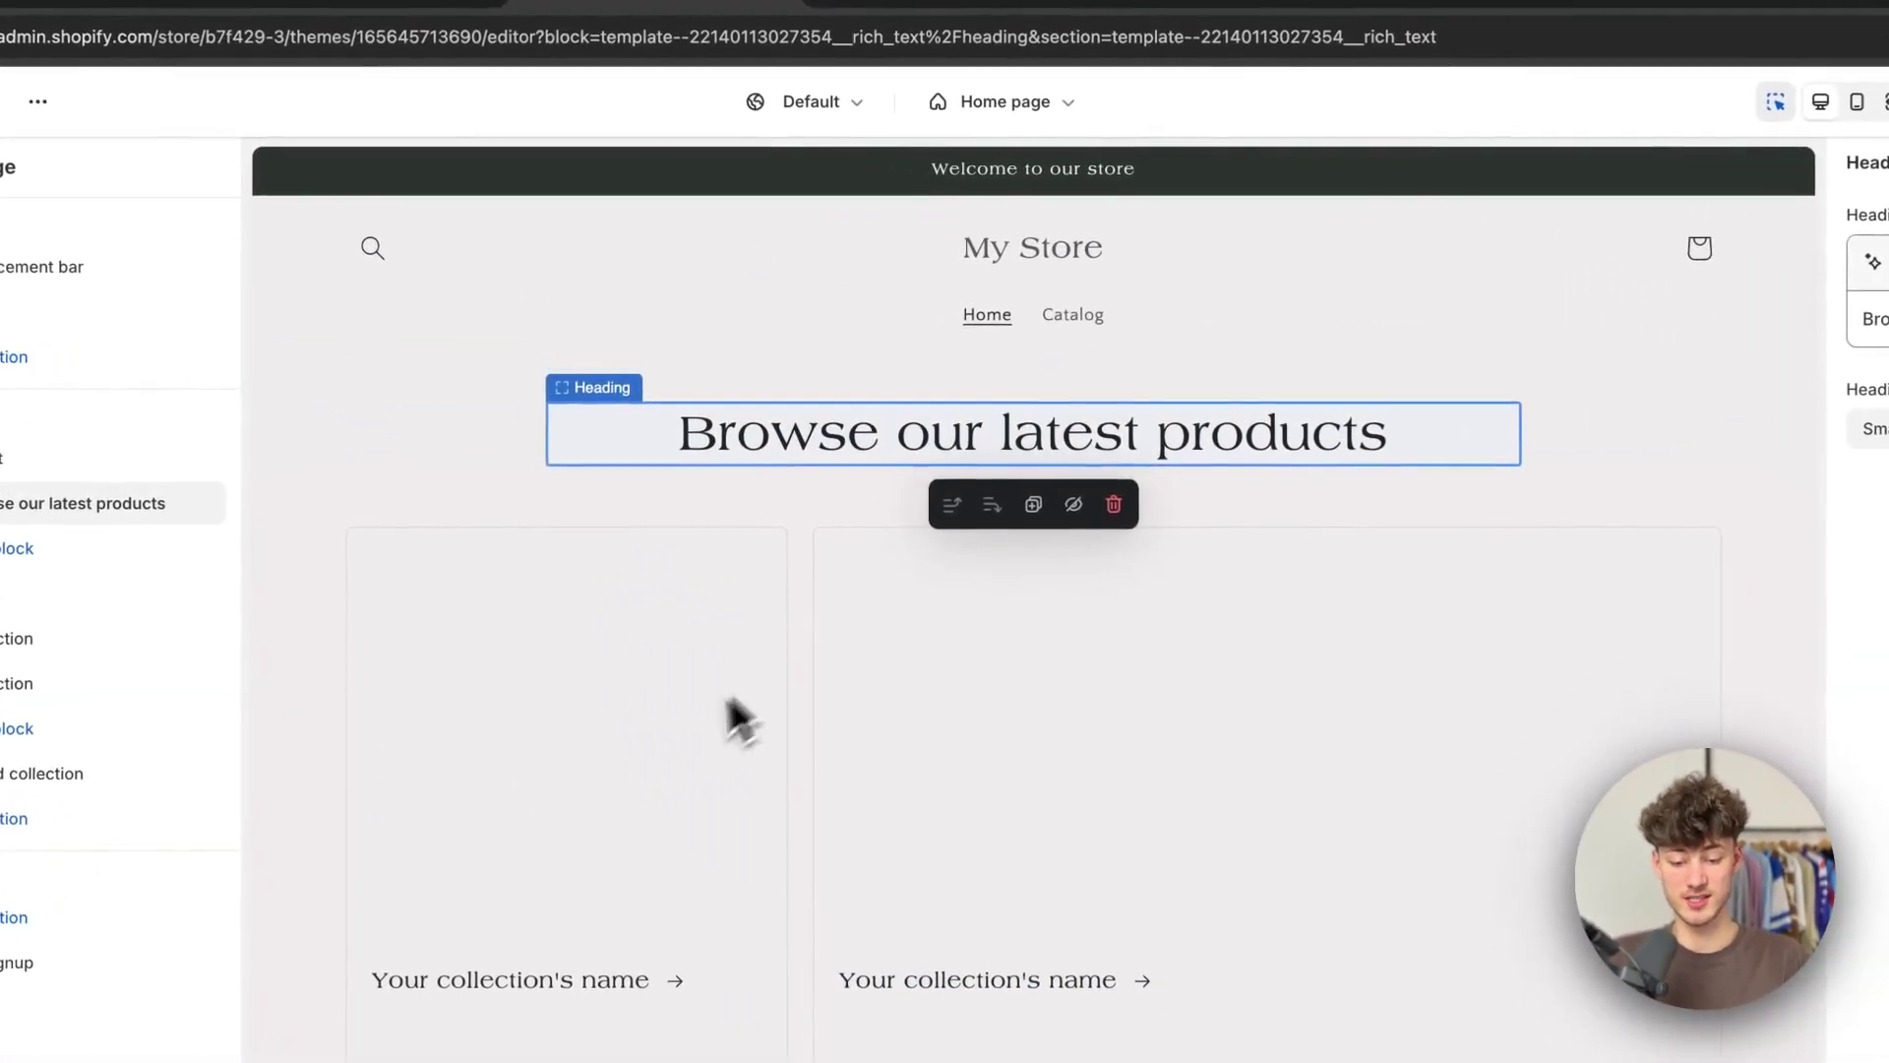
click(785, 585)
click(1188, 736)
scroll(1180, 723, up, 3)
click(937, 443)
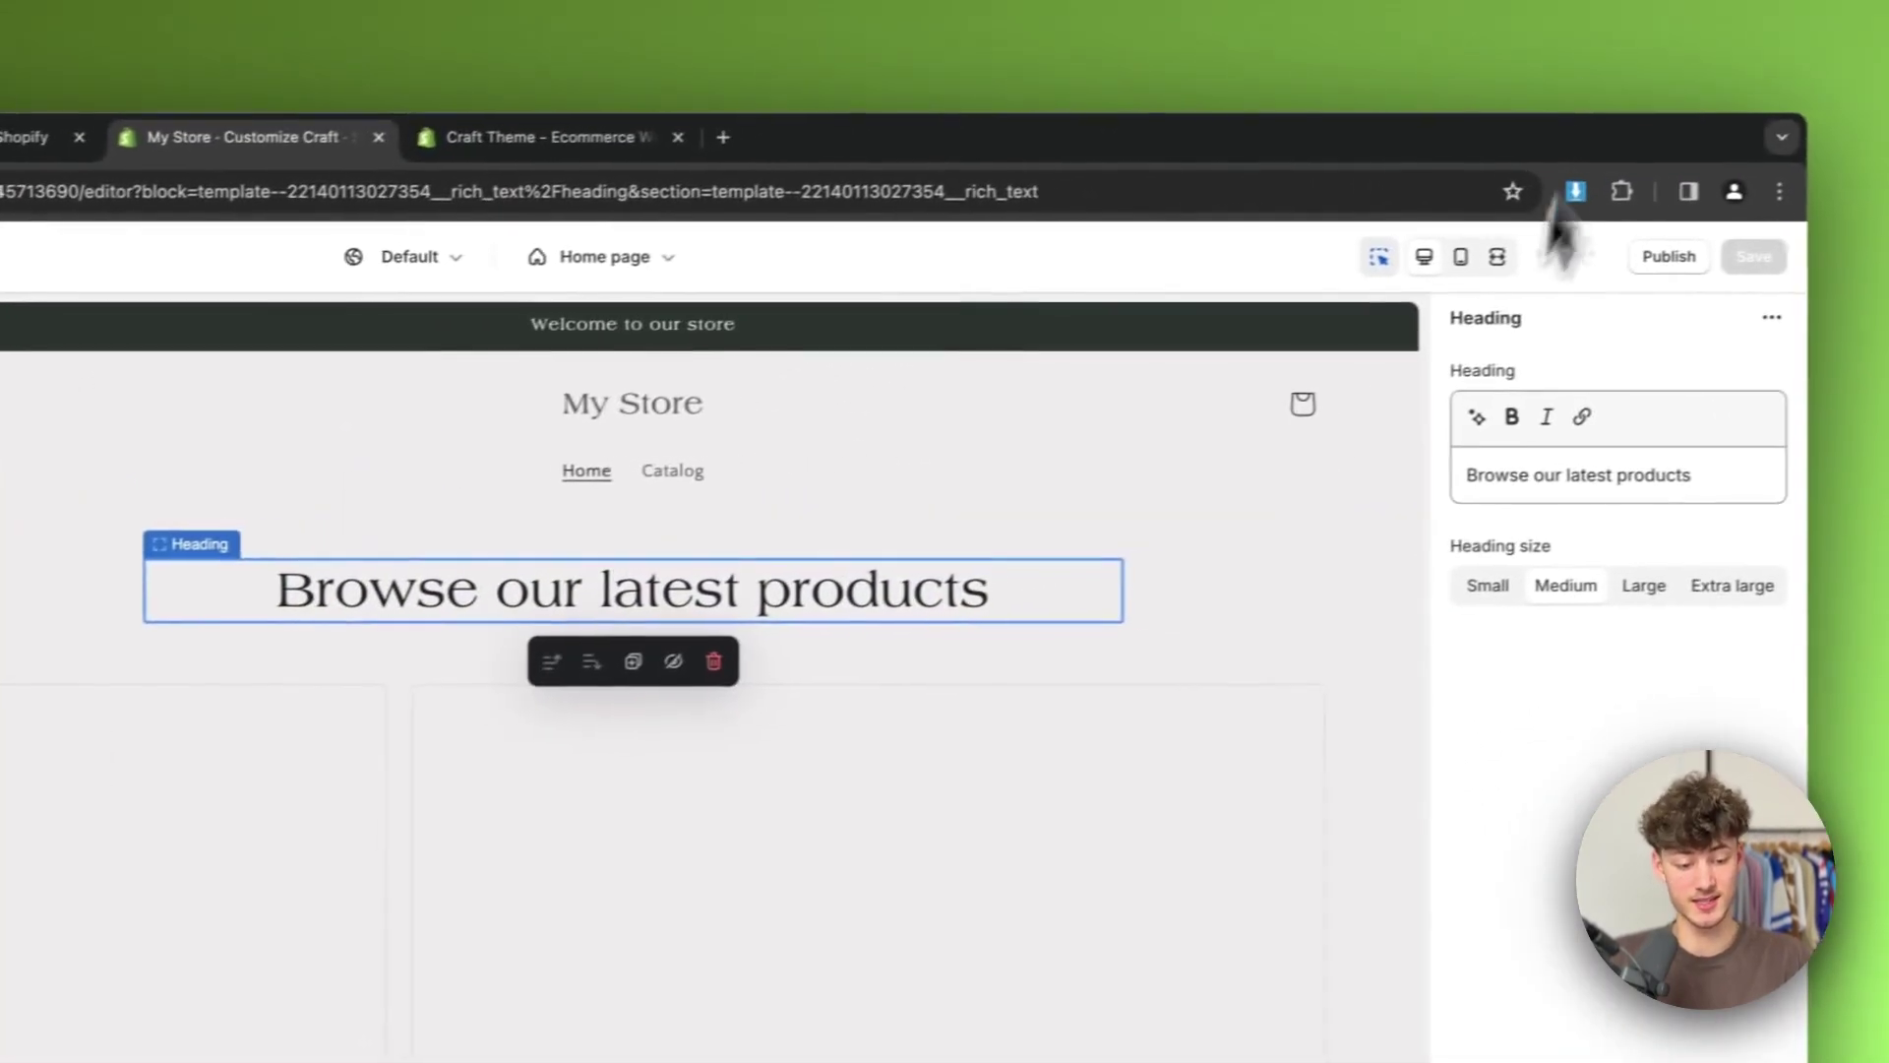
drag(1420, 325, 1525, 328)
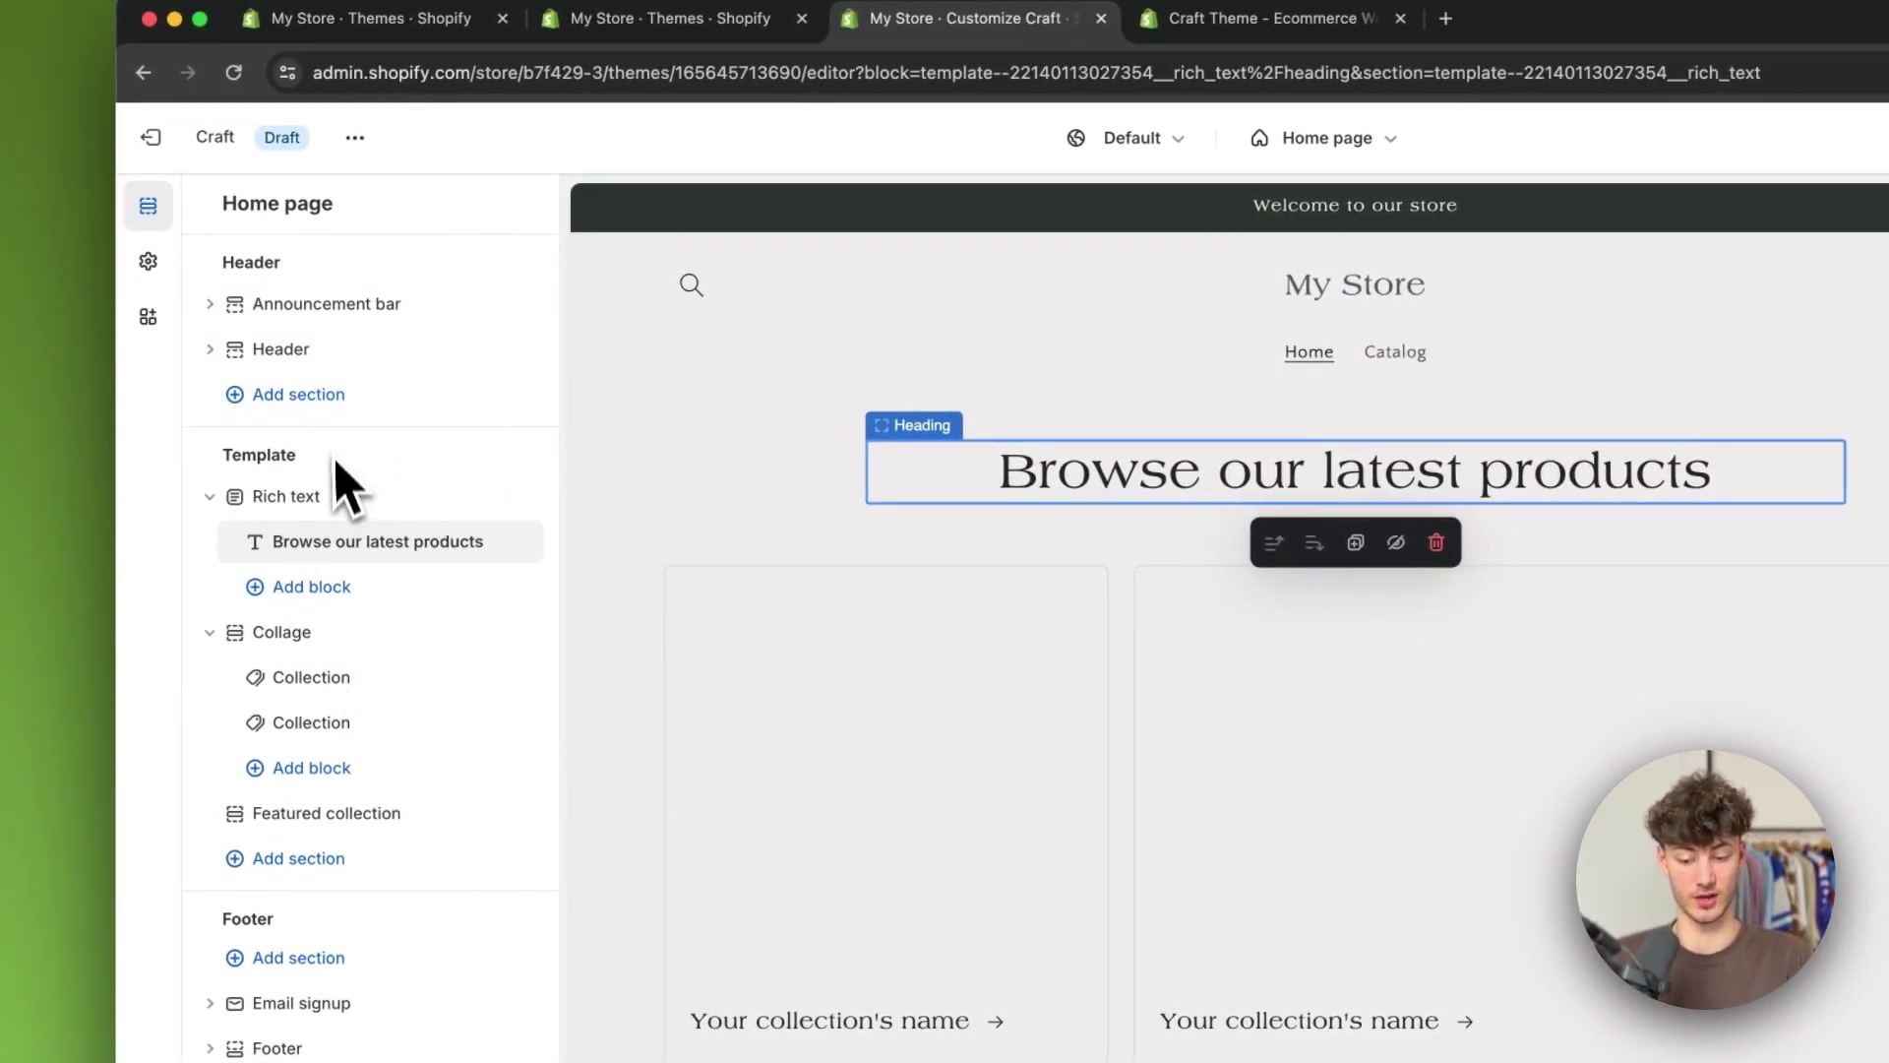
Examine the settings of the Rich text section, the Collage section and its two Collection blocks
click(295, 498)
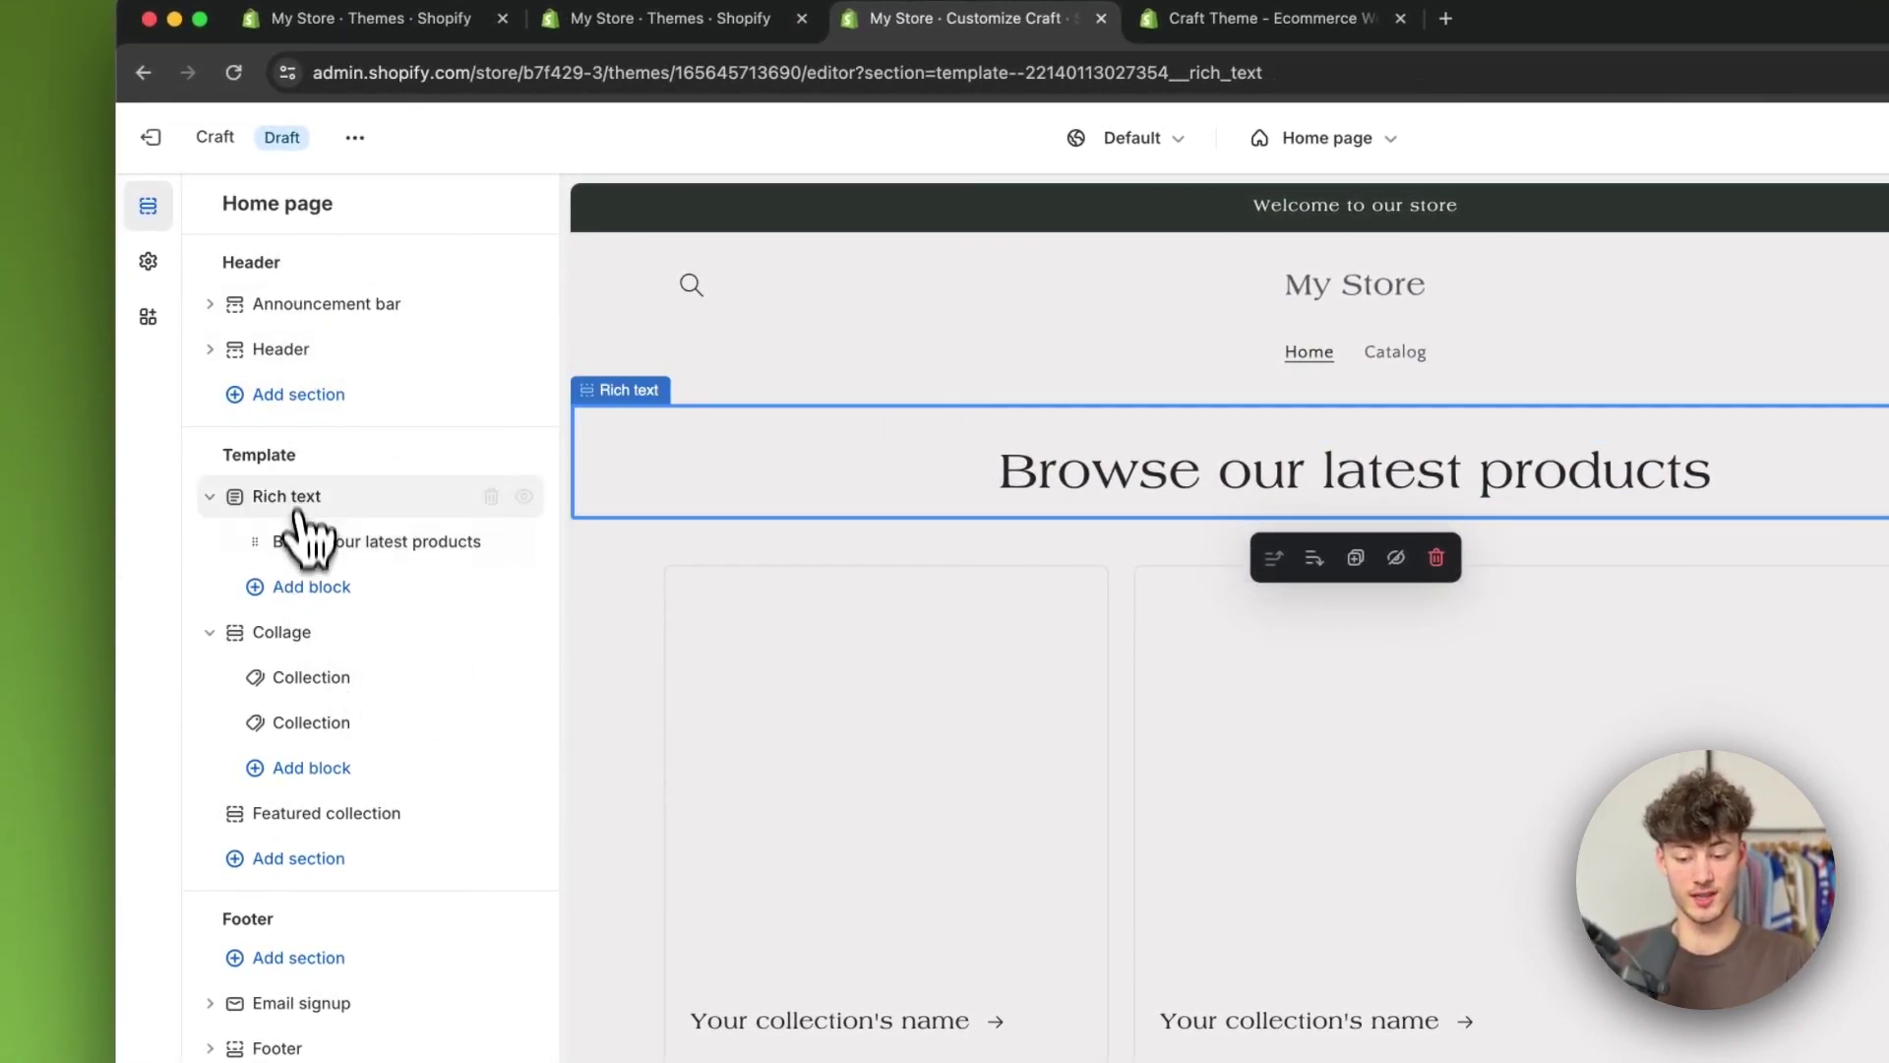
click(310, 639)
click(321, 681)
click(329, 728)
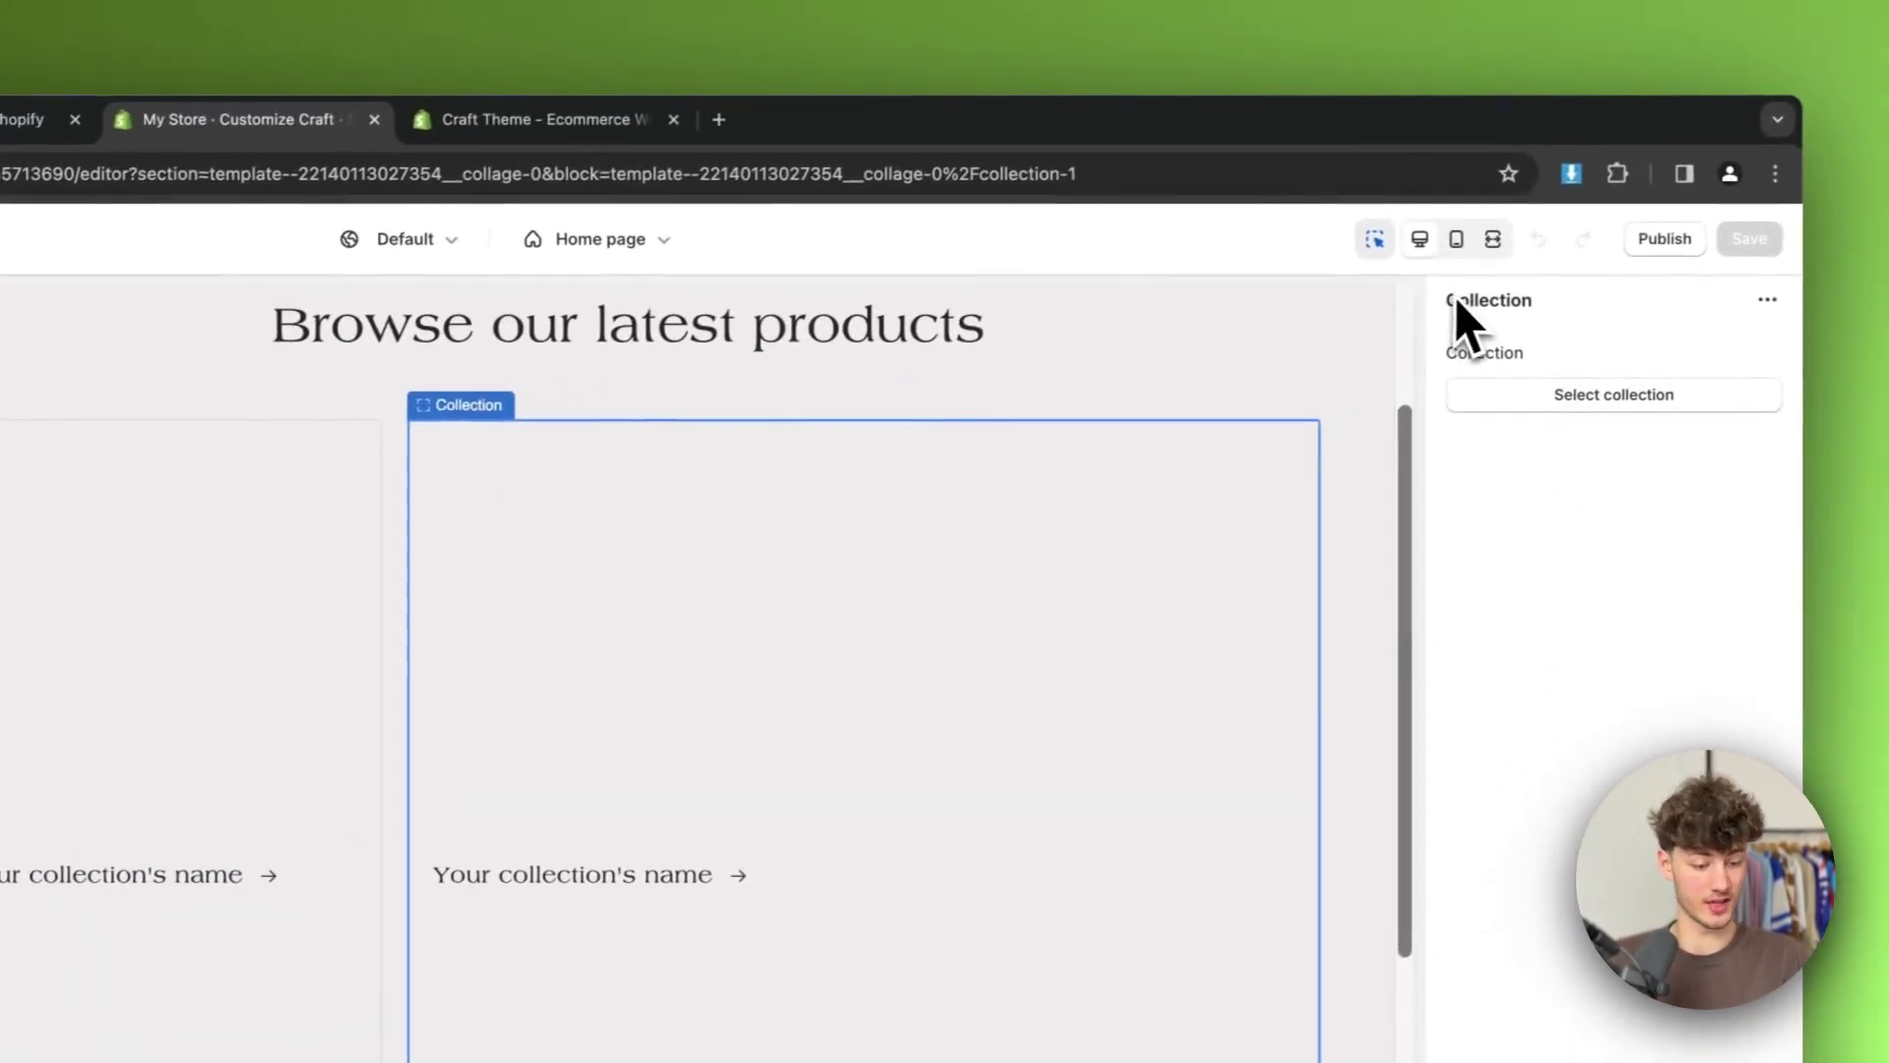
drag(1441, 302, 1527, 304)
scroll(1012, 350, up, 3)
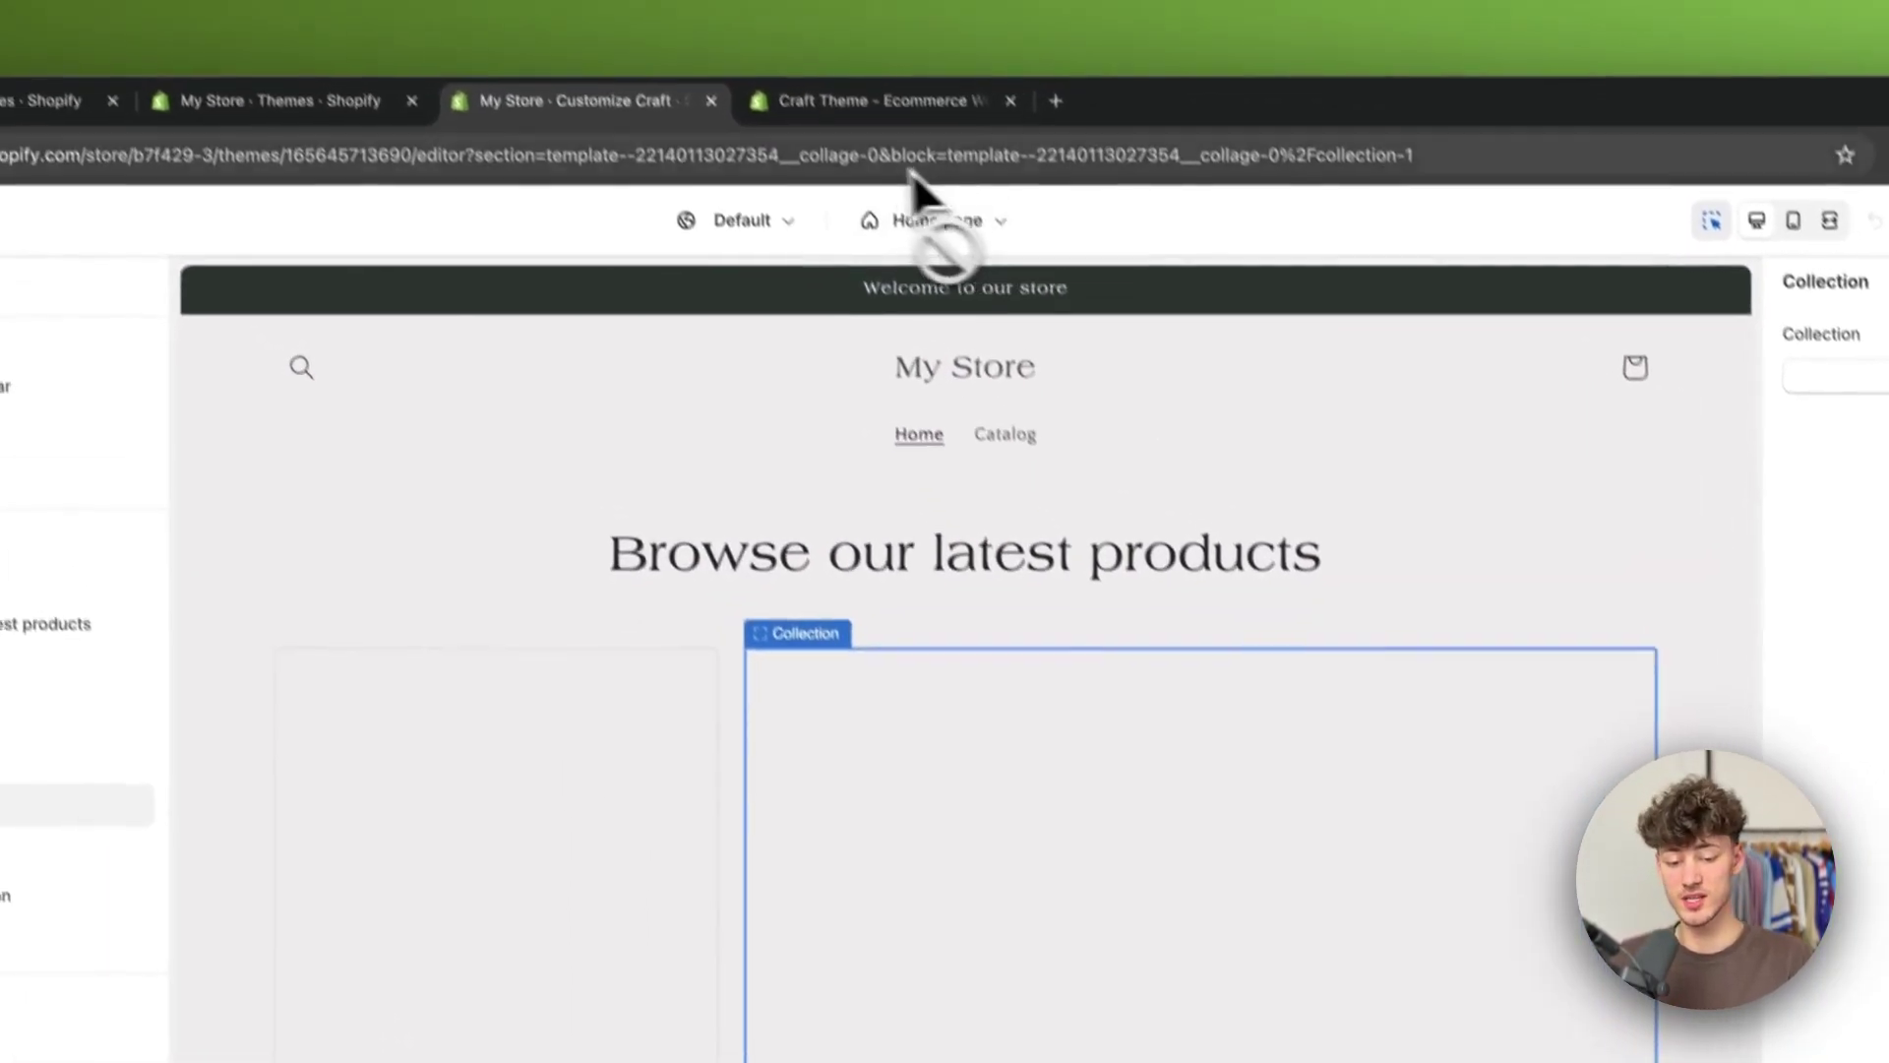
Browse the store's page templates and load the Default product template in the theme editor
click(925, 264)
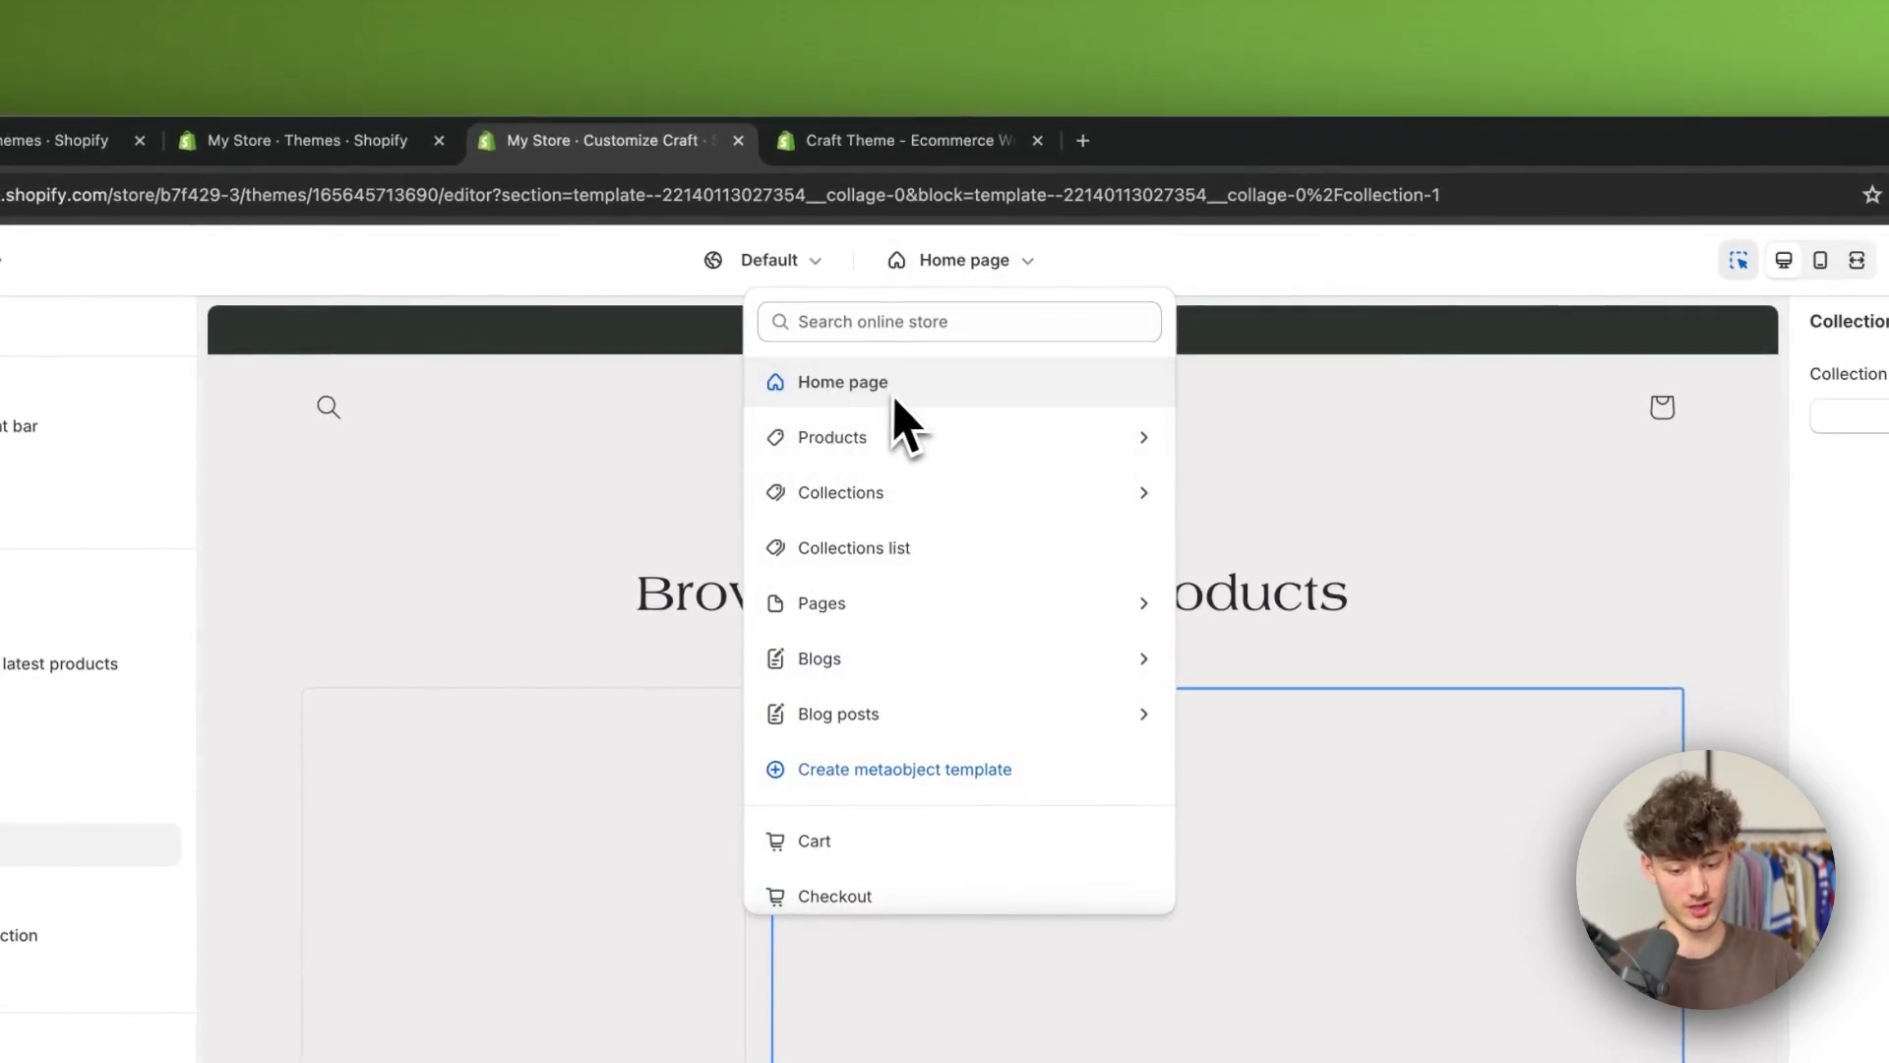
click(922, 260)
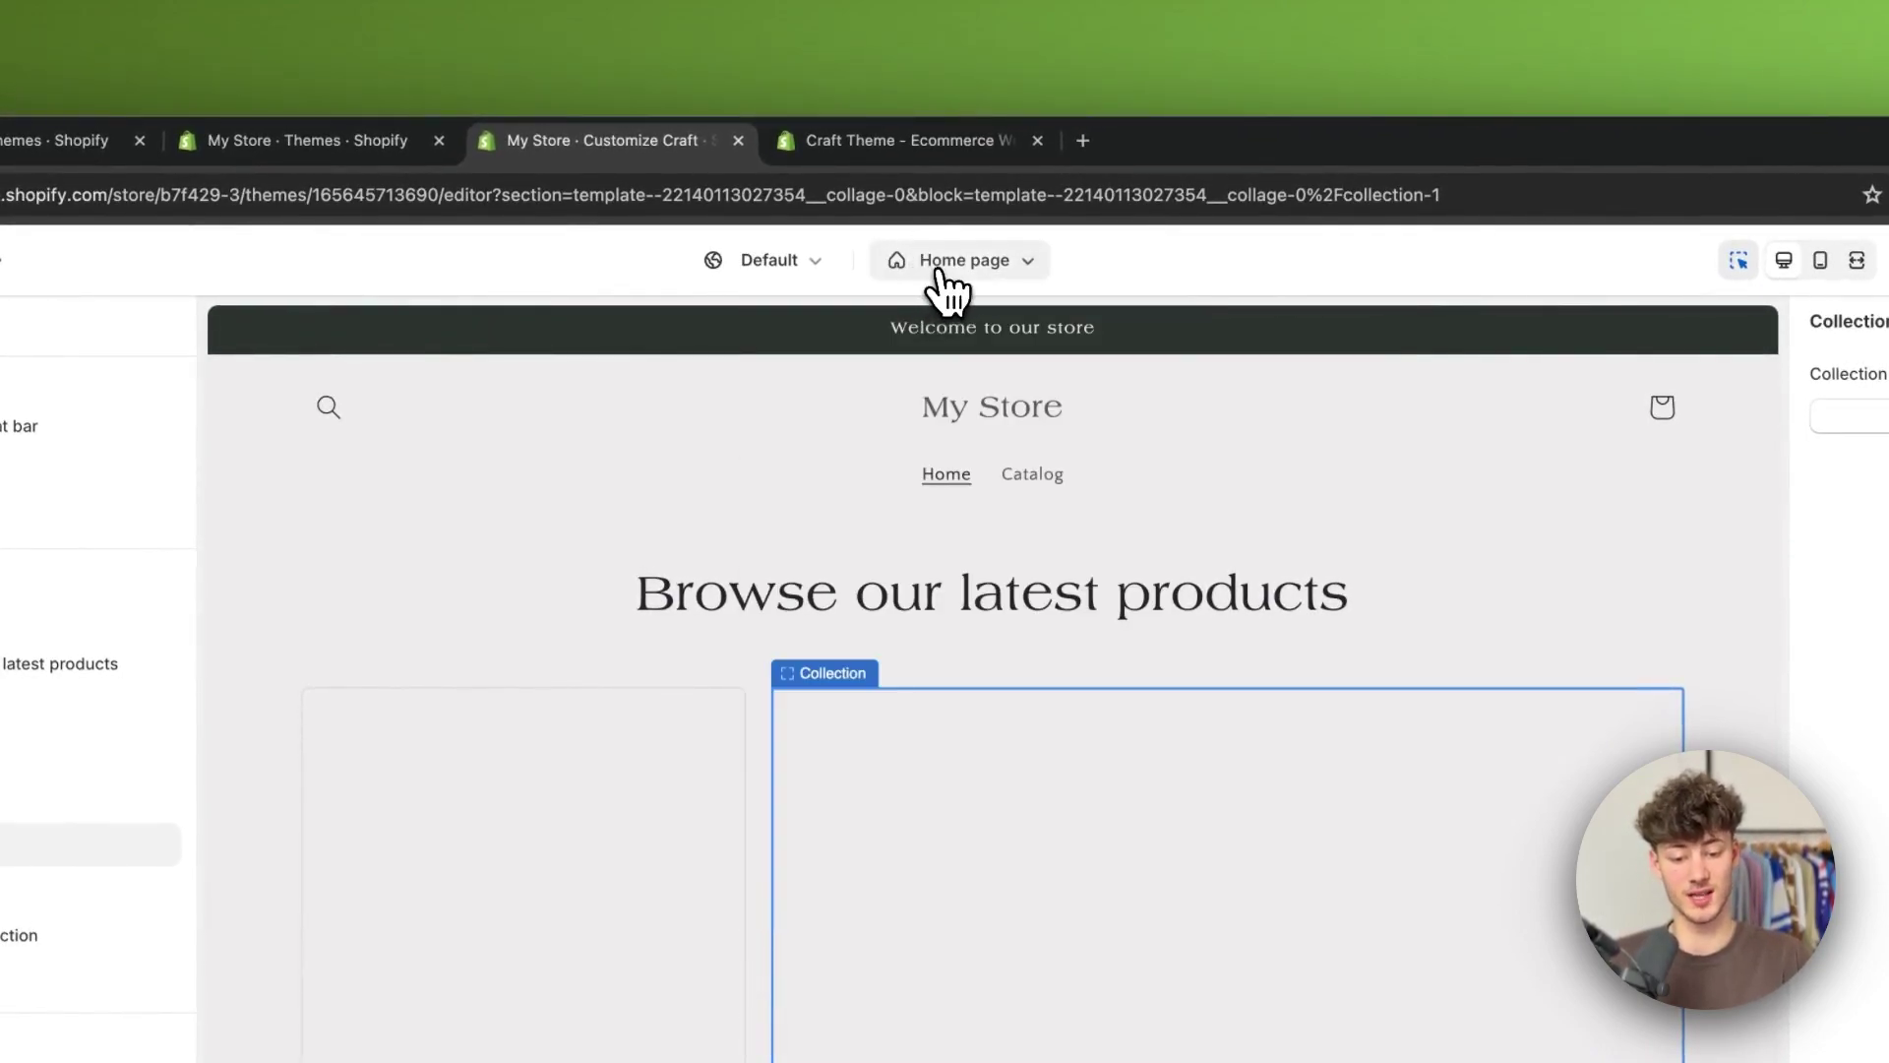
click(947, 285)
click(1043, 438)
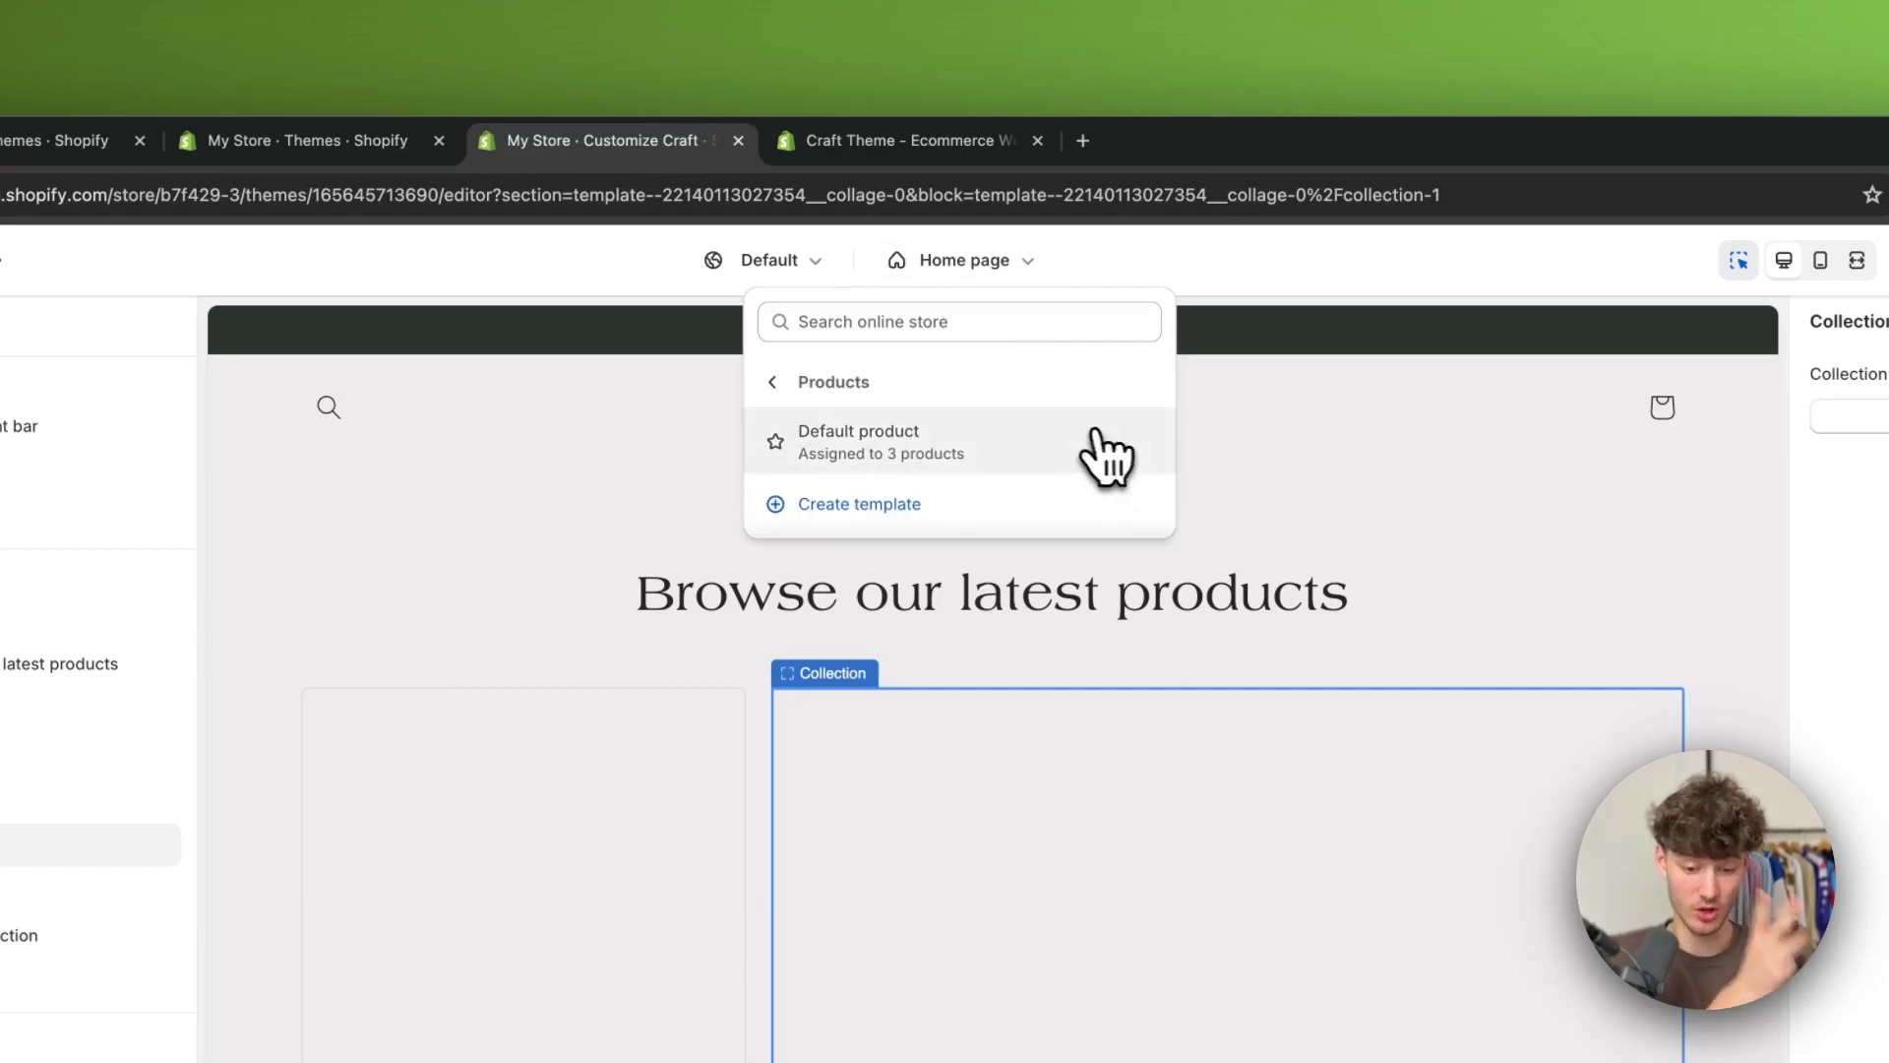
click(993, 433)
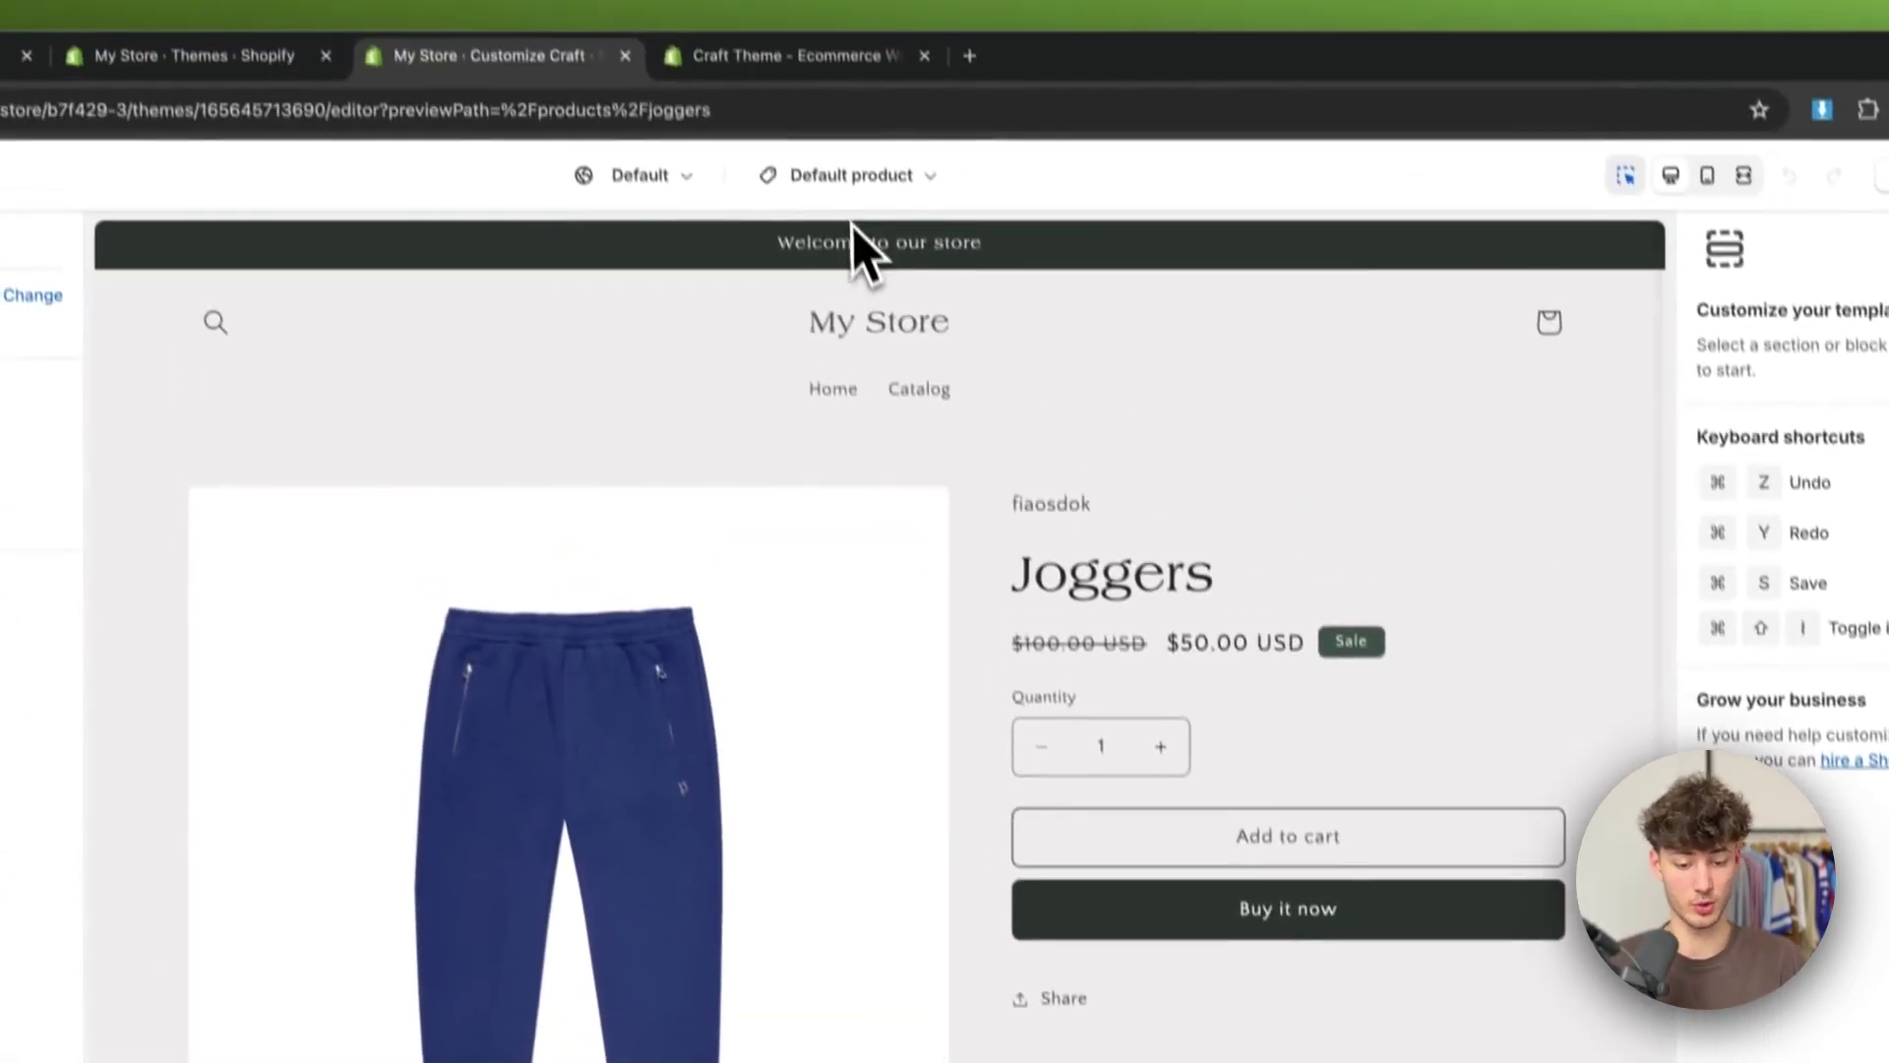
click(989, 275)
click(1004, 393)
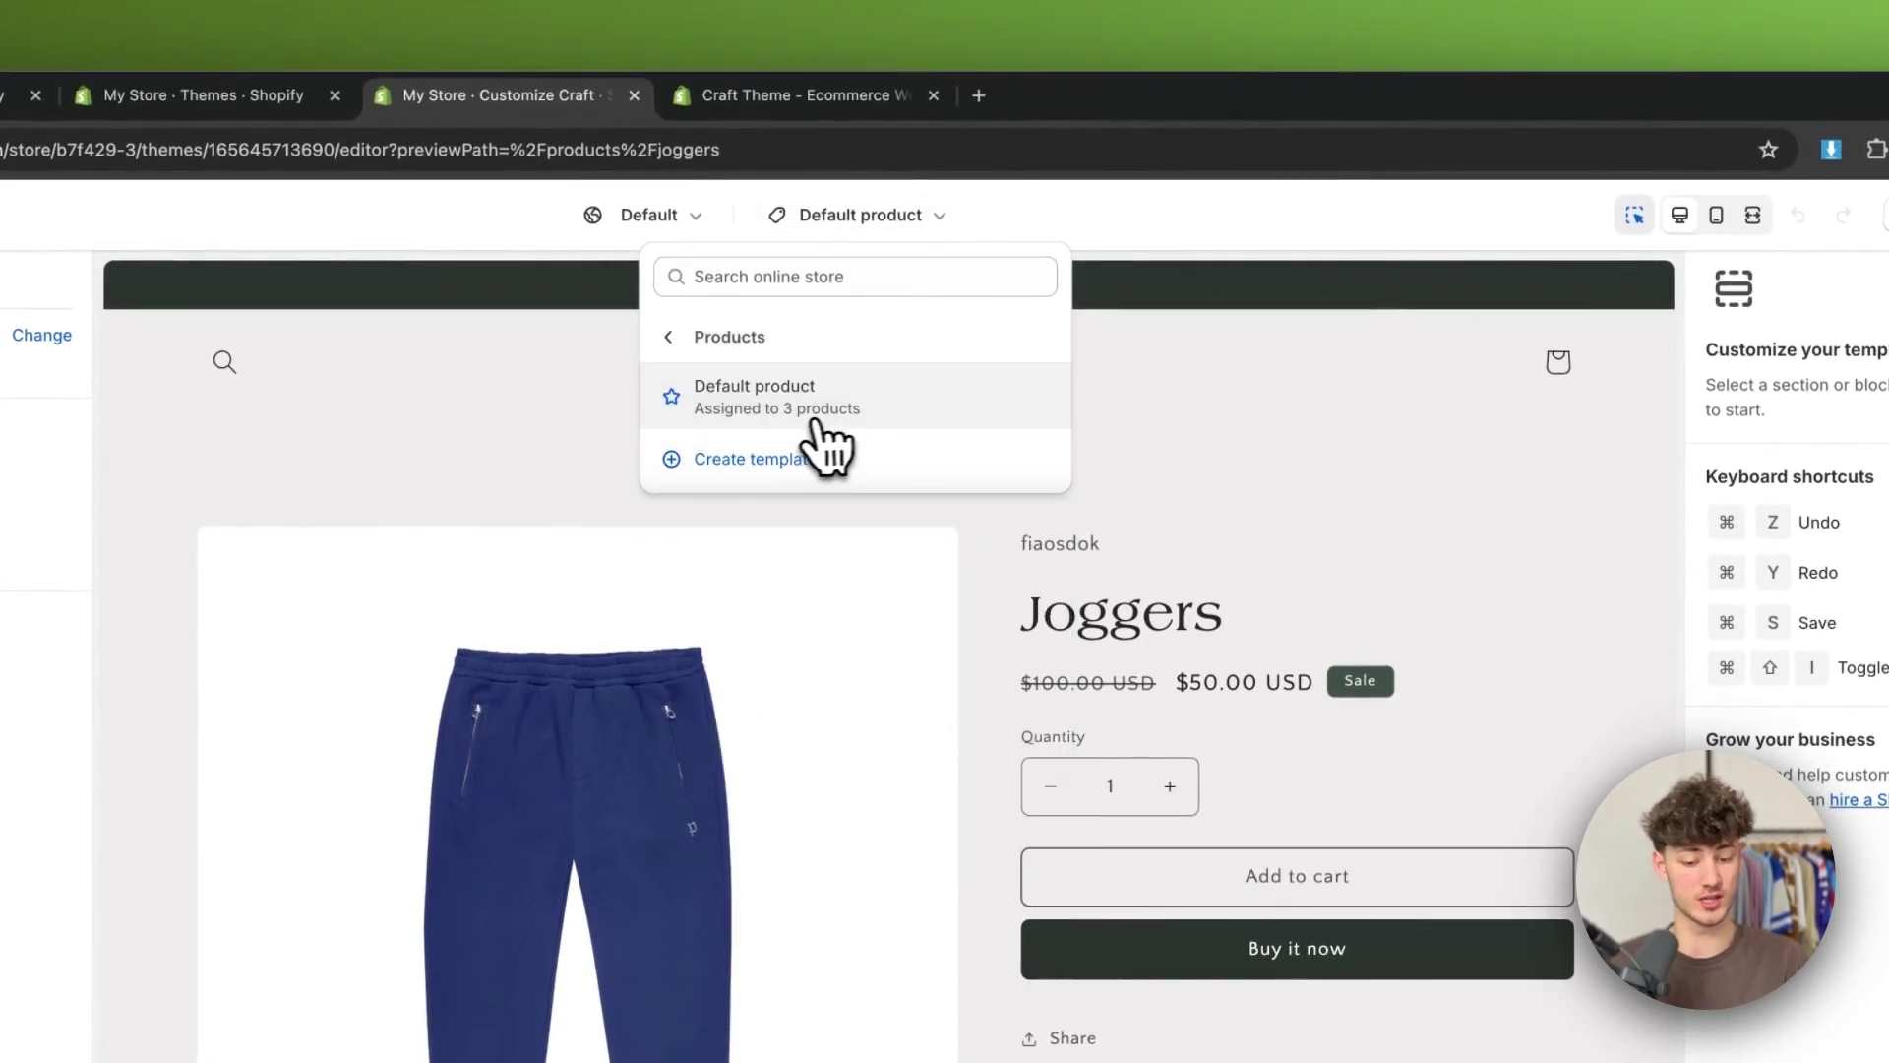
click(812, 413)
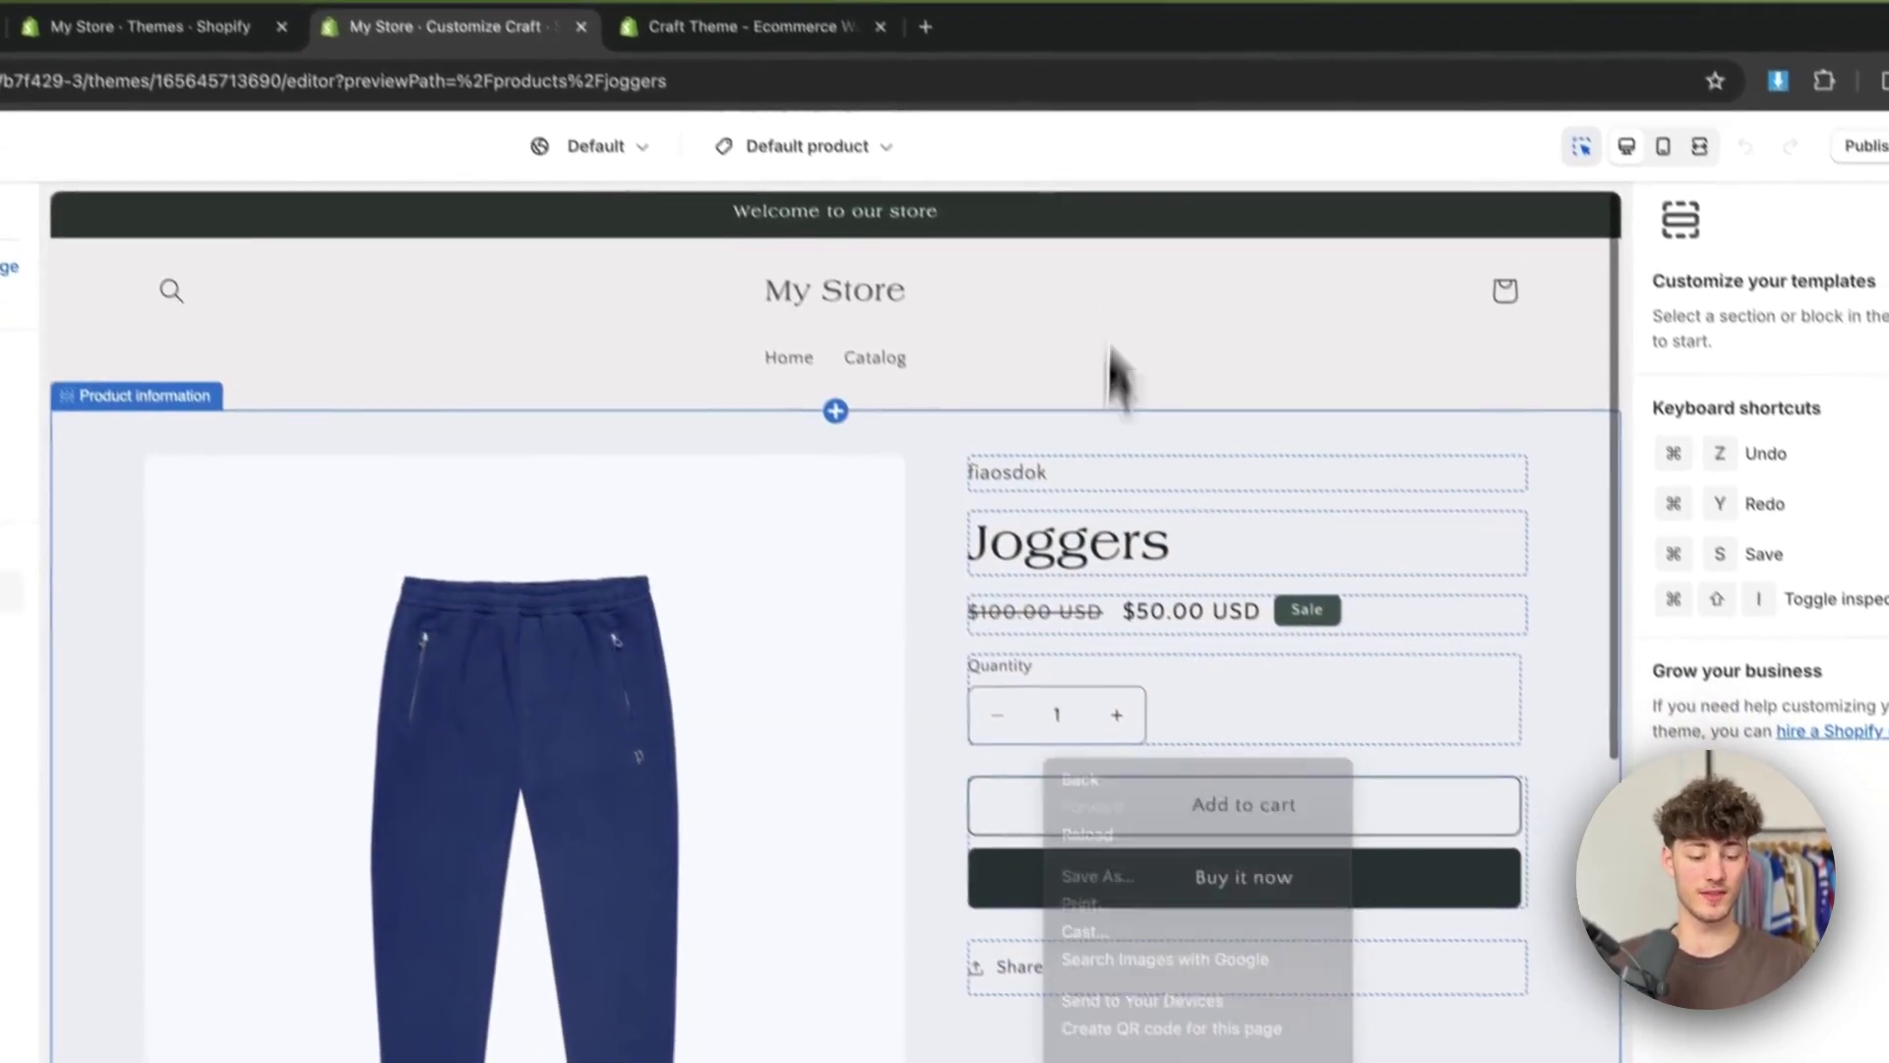
Look through the product page preview down to the email signup, and return to the Home page template
scroll(1112, 393, down, 10)
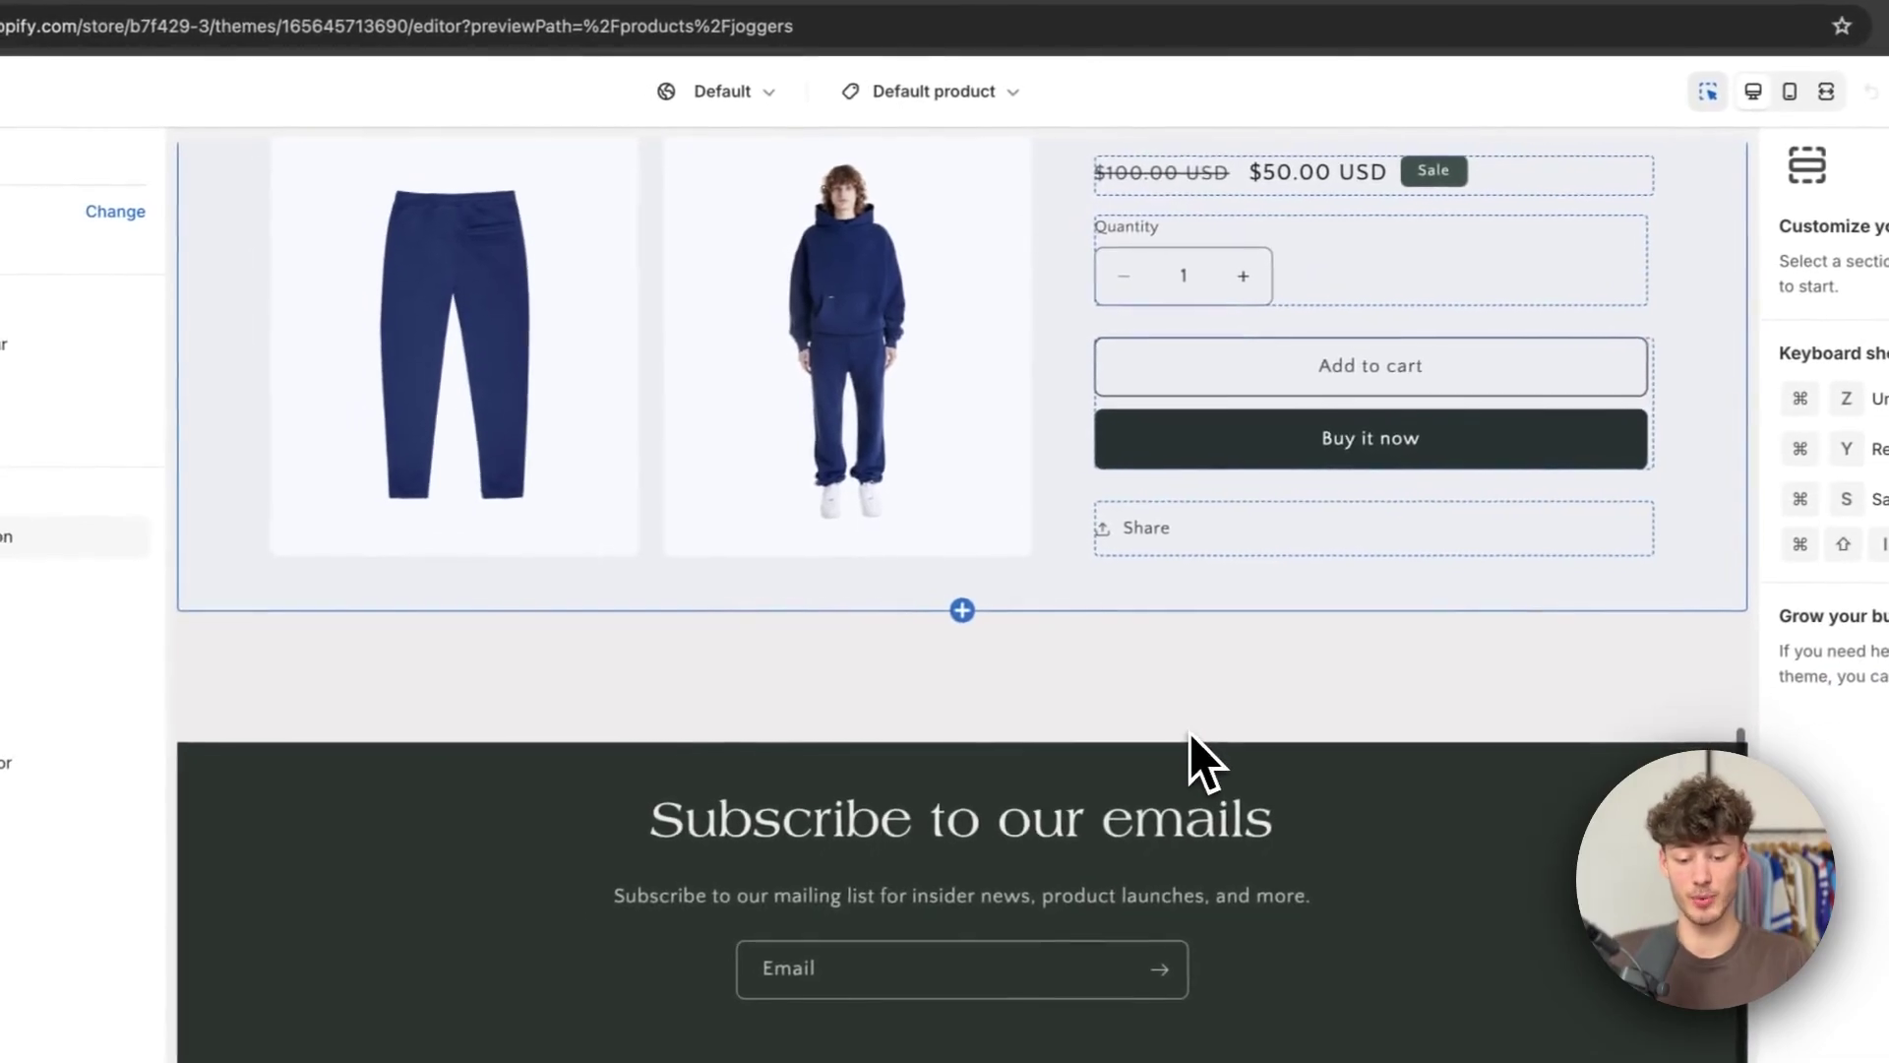
scroll(1077, 814, up, 10)
click(979, 237)
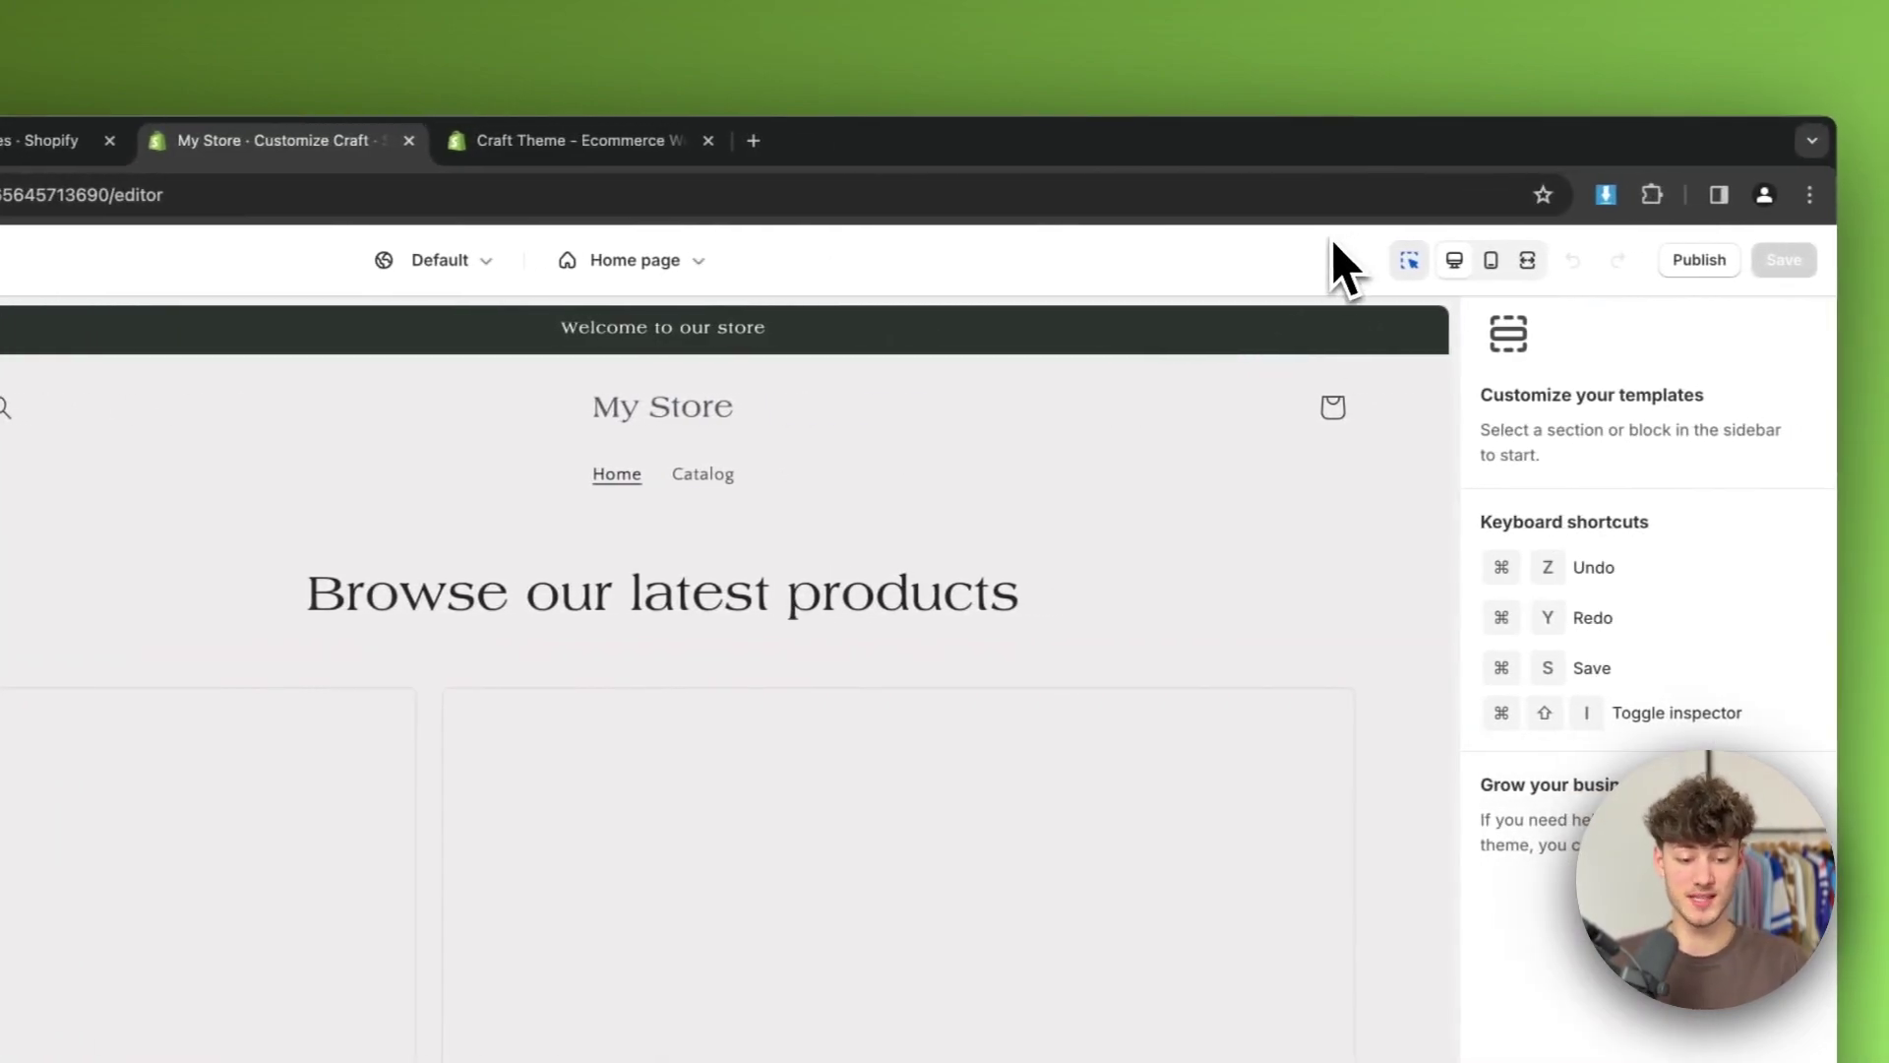
Check the home page in the mobile preview and switch back to the desktop preview
click(1487, 262)
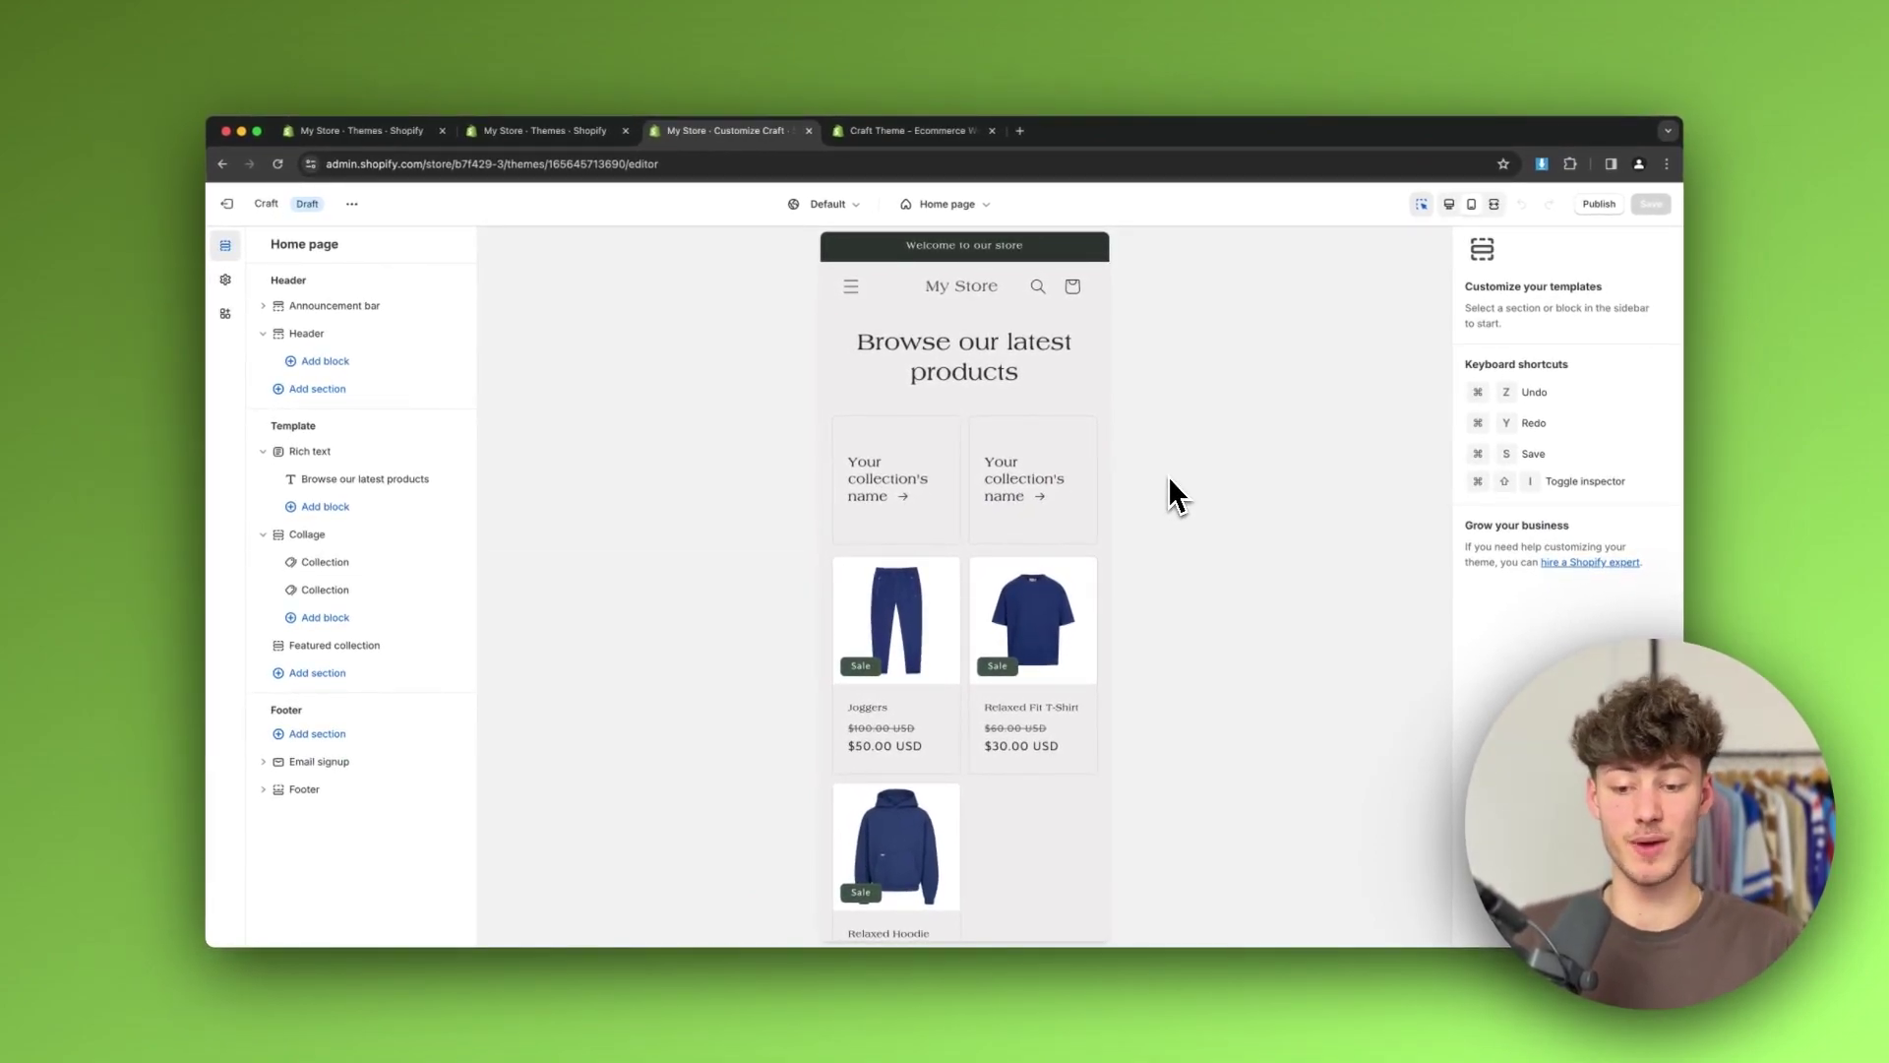
scroll(982, 564, down, 5)
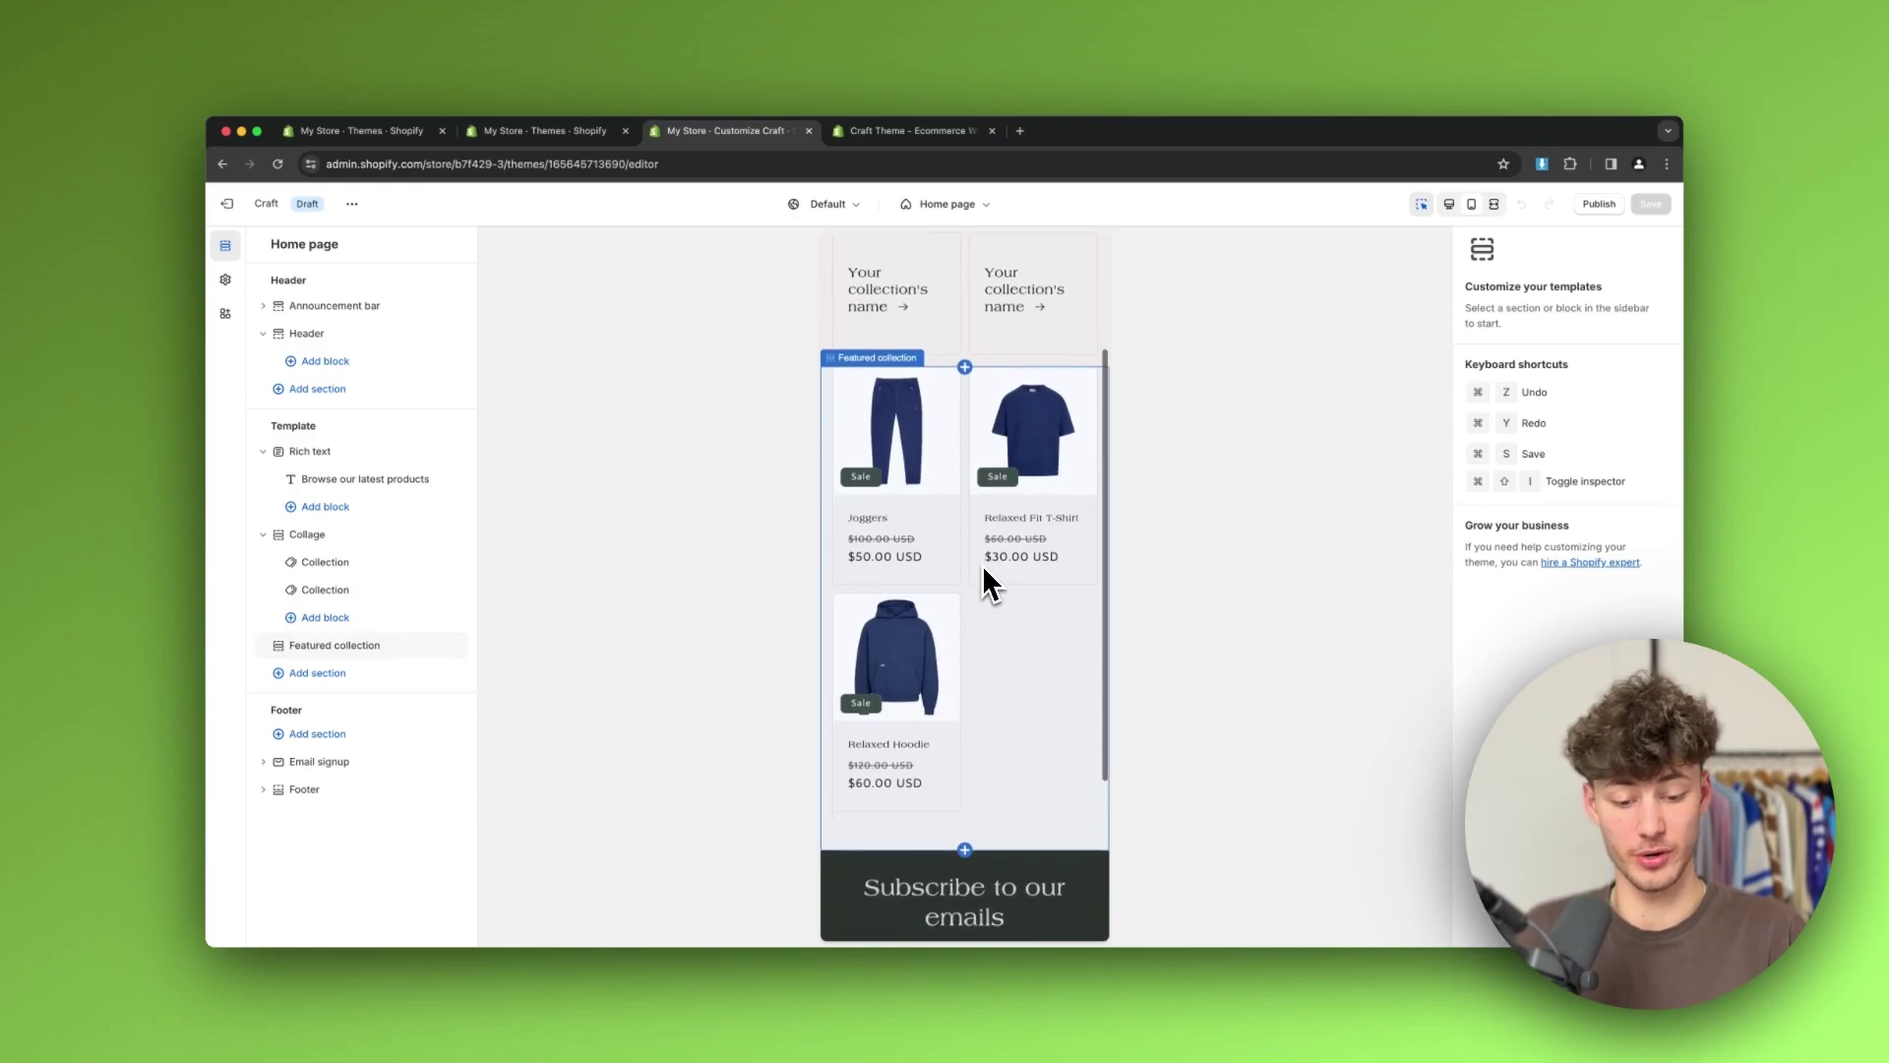
scroll(984, 570, up, 4)
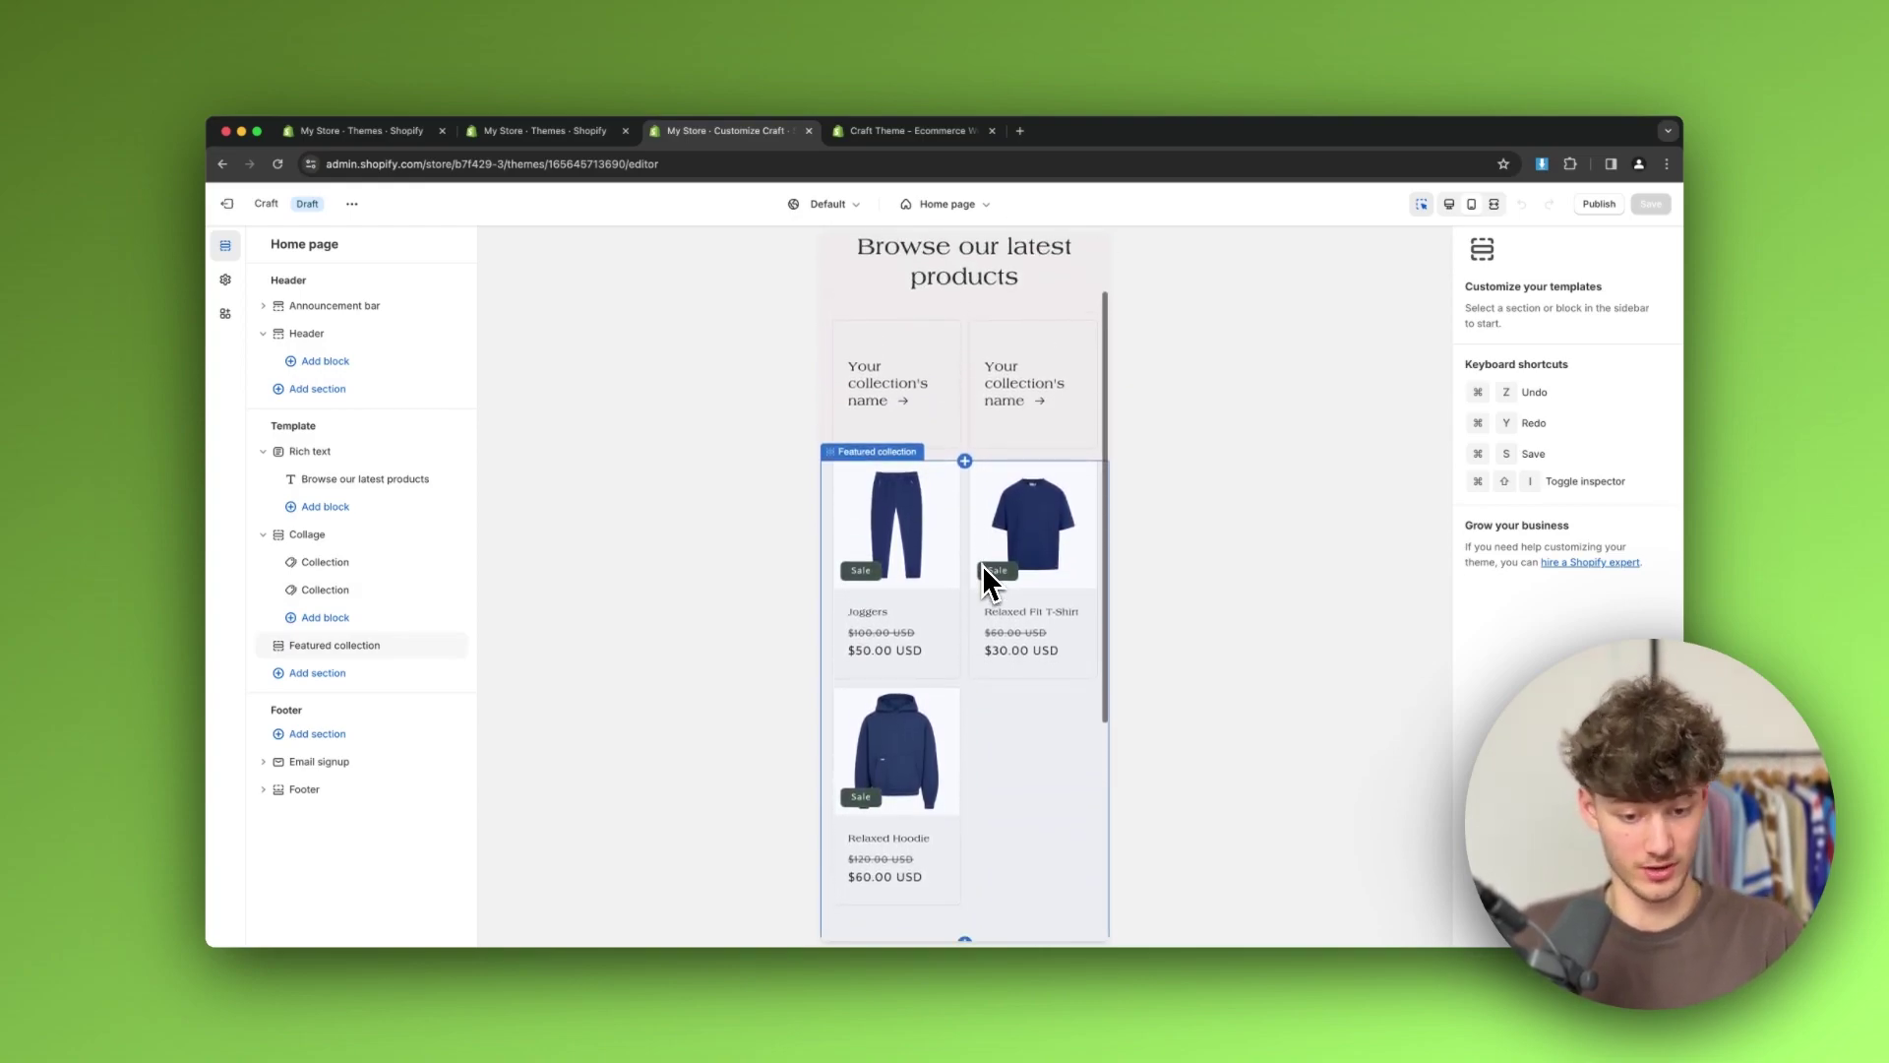
scroll(984, 571, down, 1)
scroll(983, 570, up, 2)
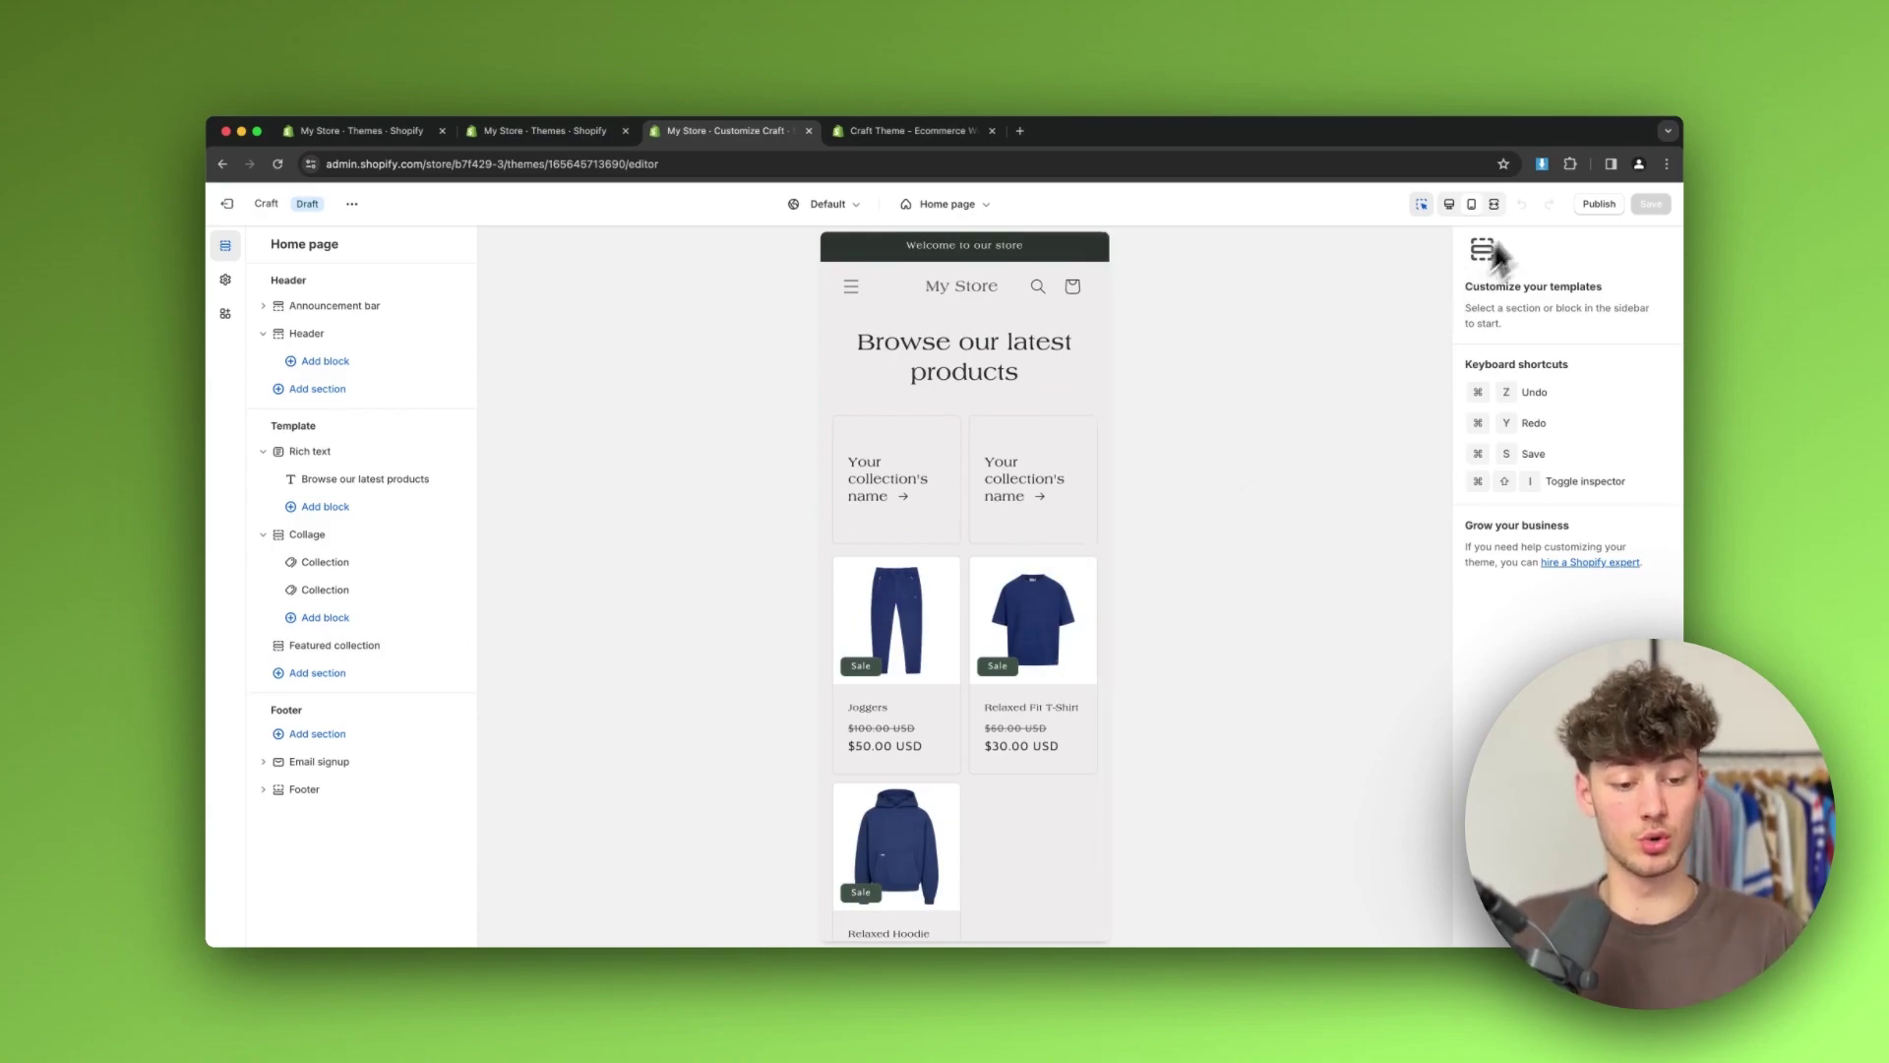
click(1448, 205)
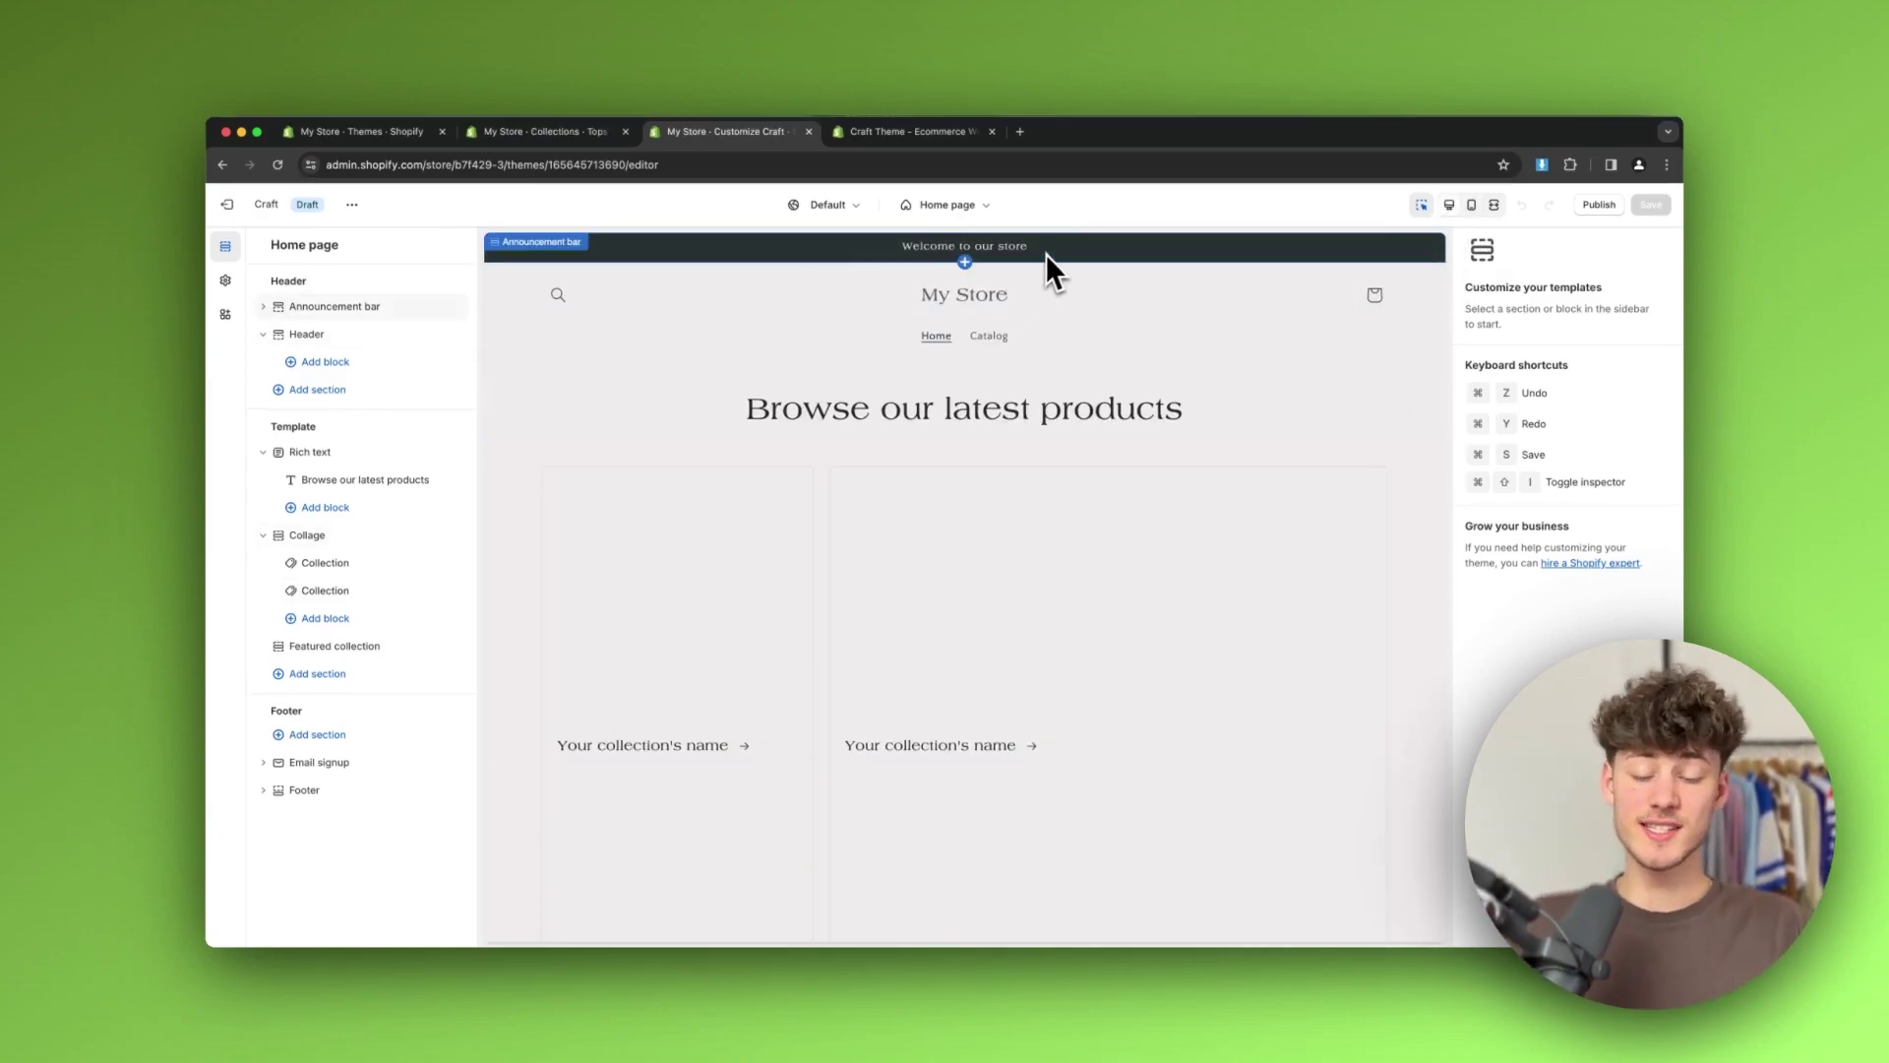
Change the announcement bar's message to "-20% OFF FOR ALL ORDERS OVER $100"
click(1027, 406)
click(862, 250)
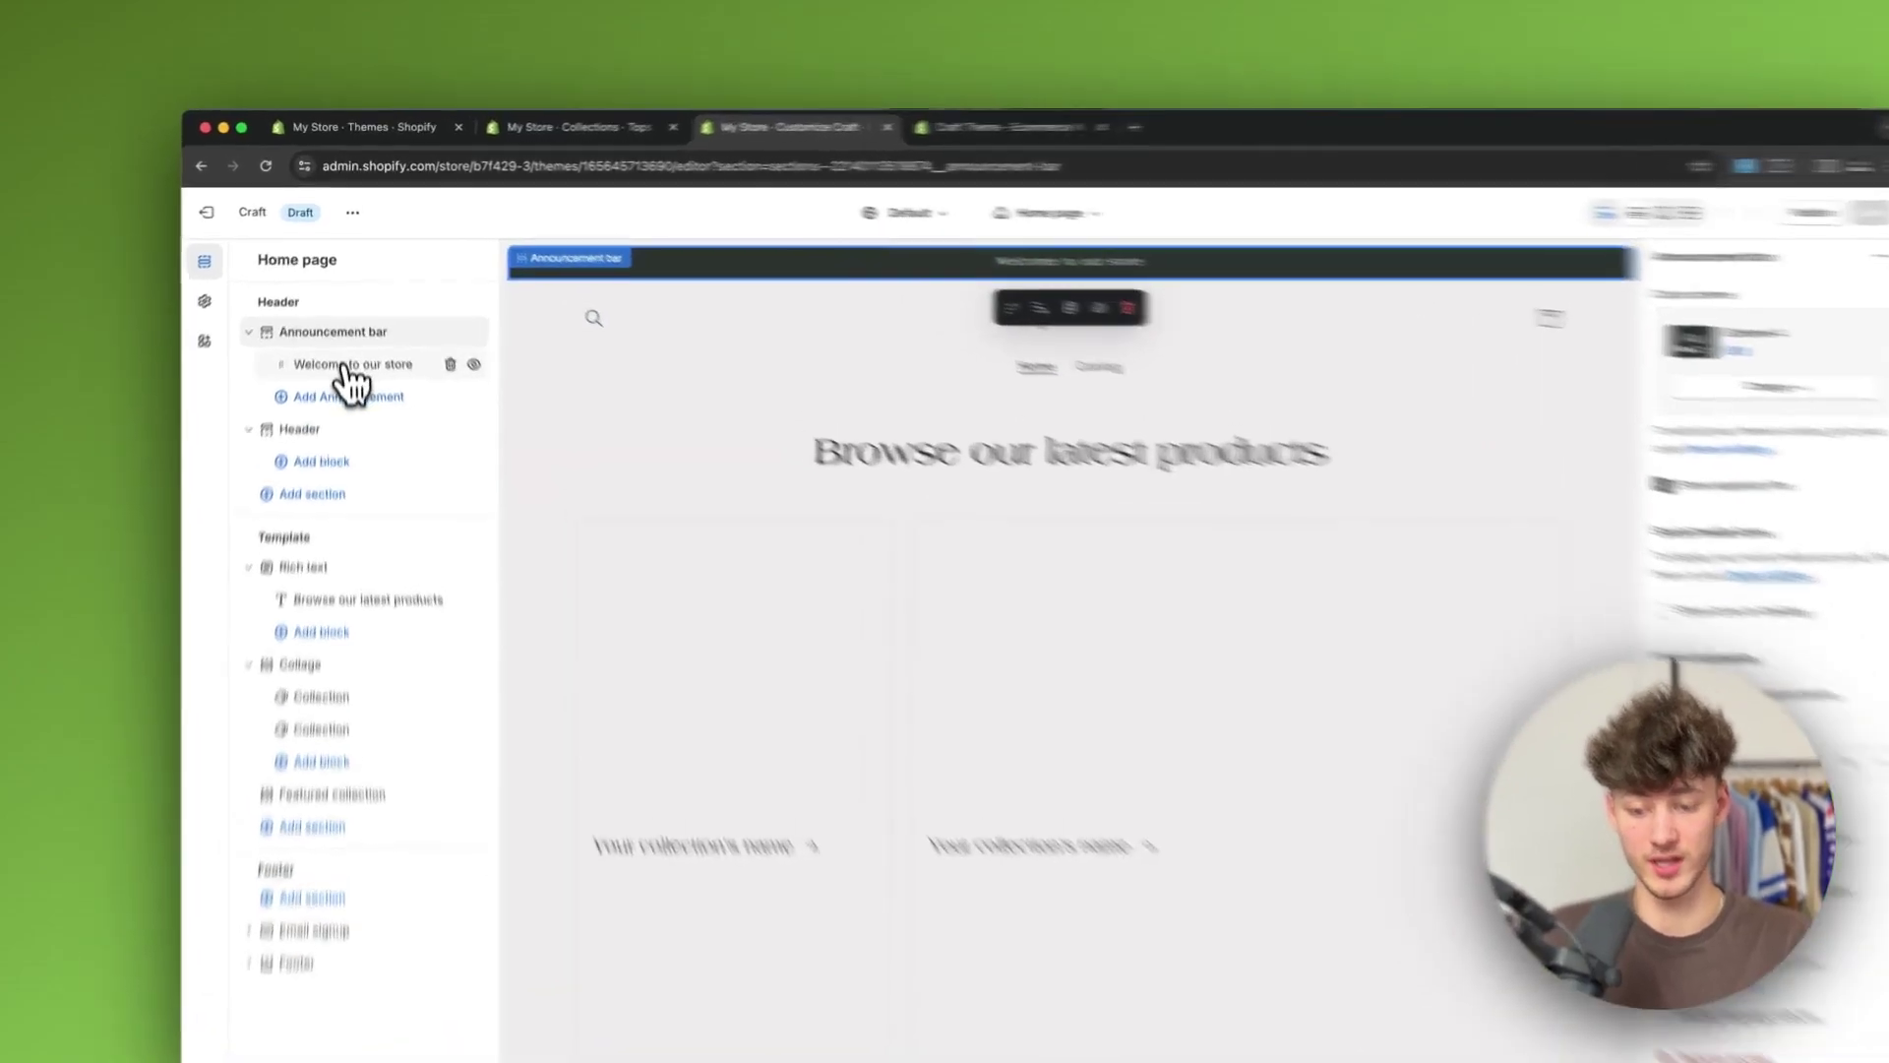
click(347, 366)
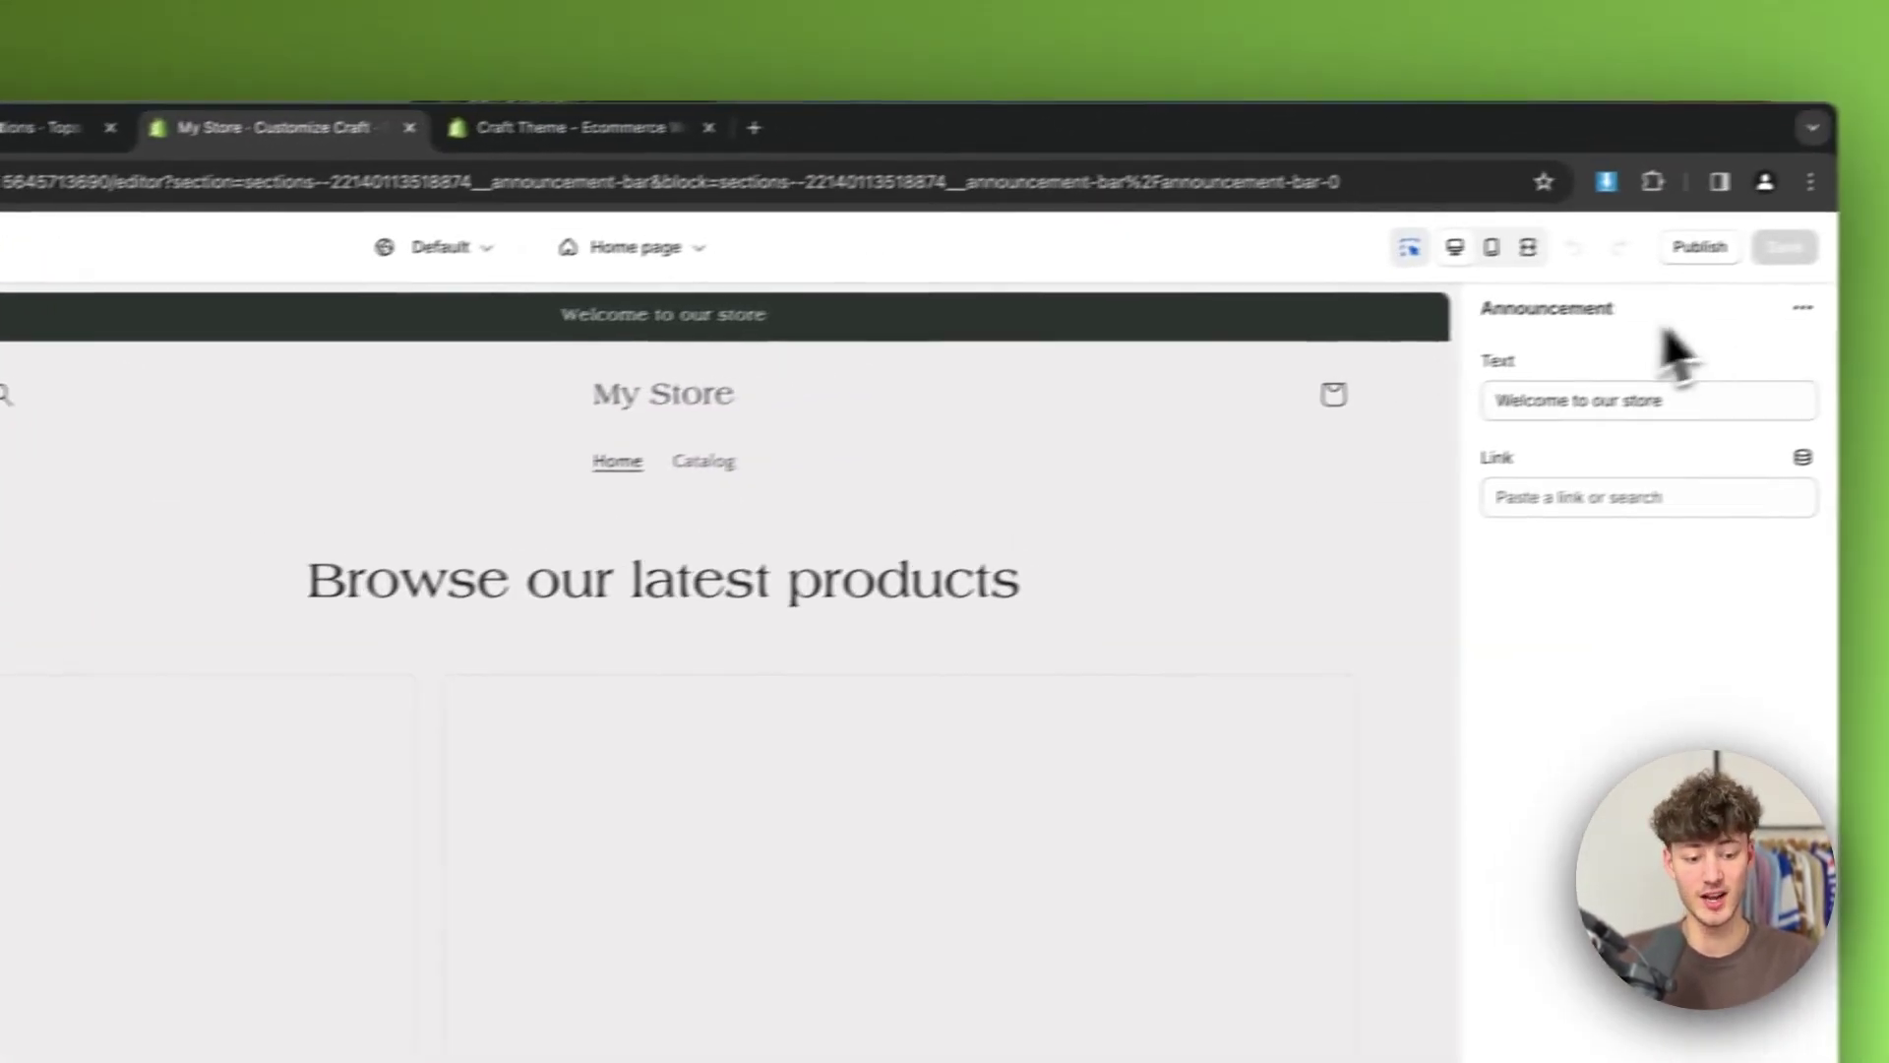
click(1574, 399)
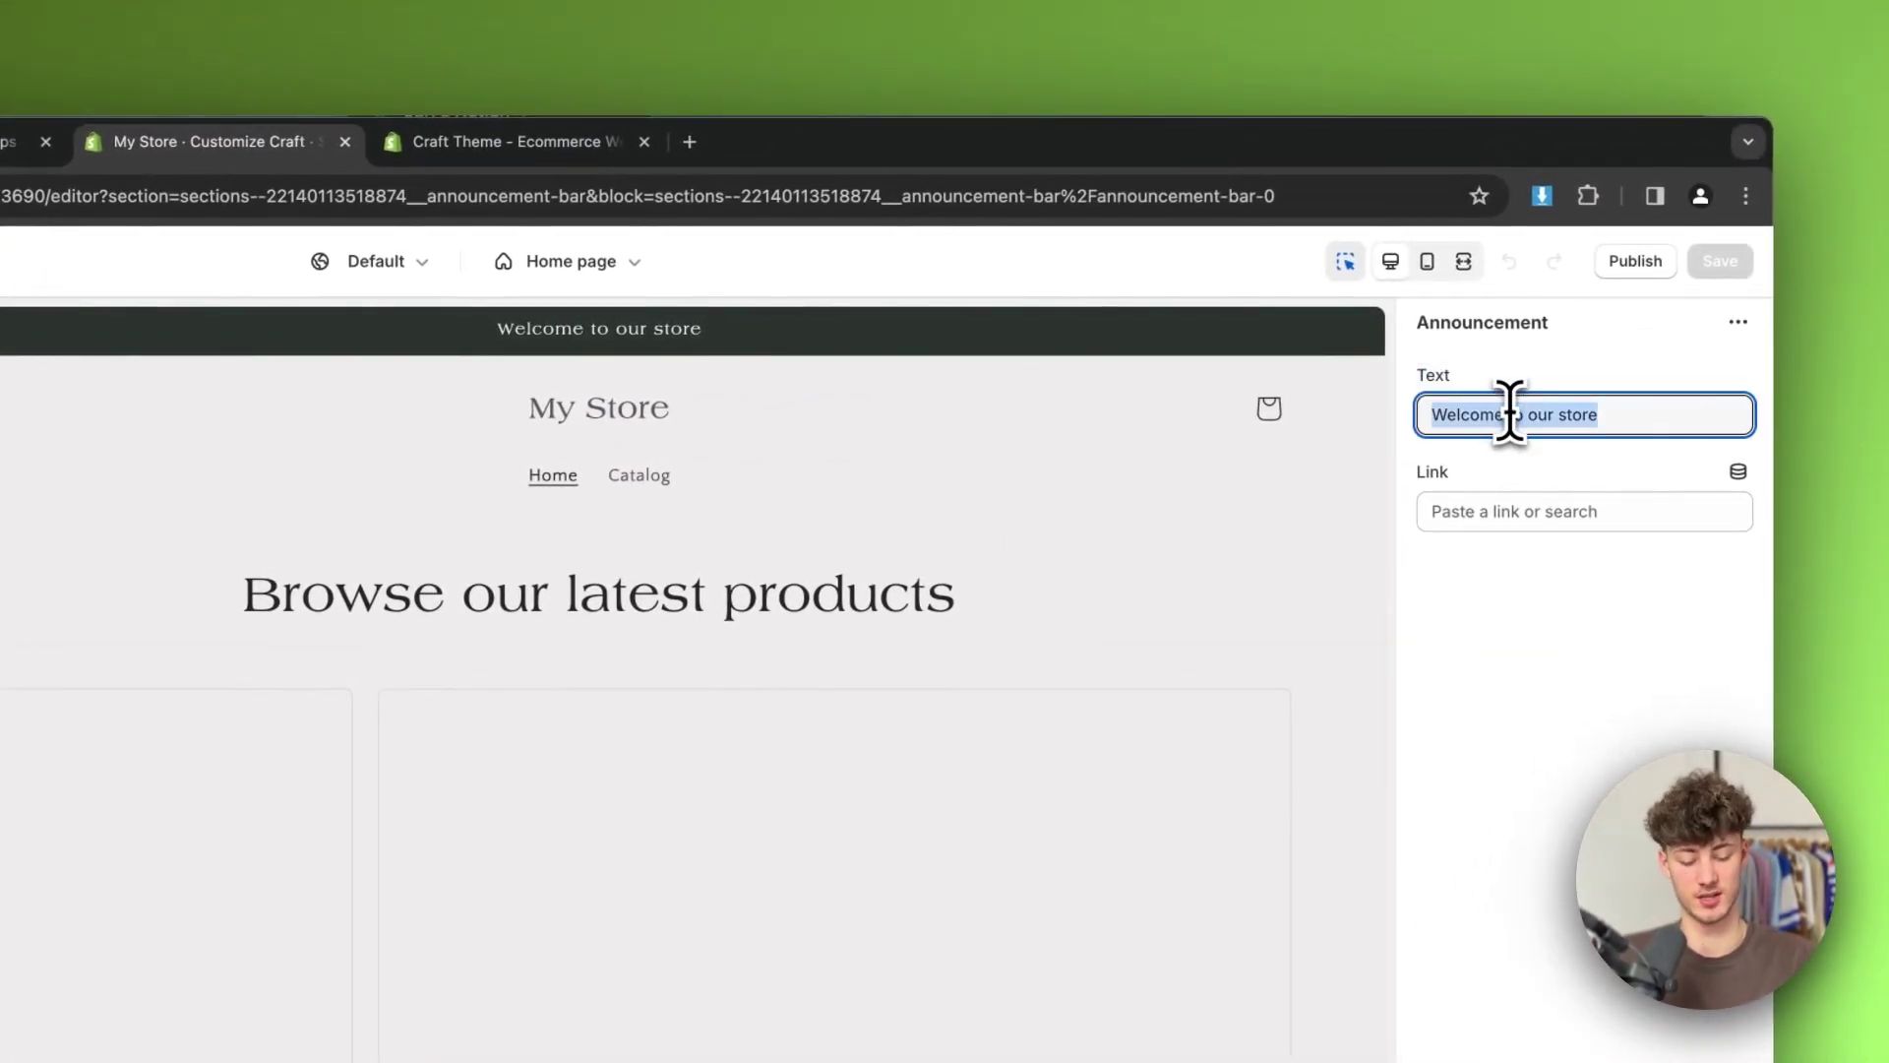
text(-20%)
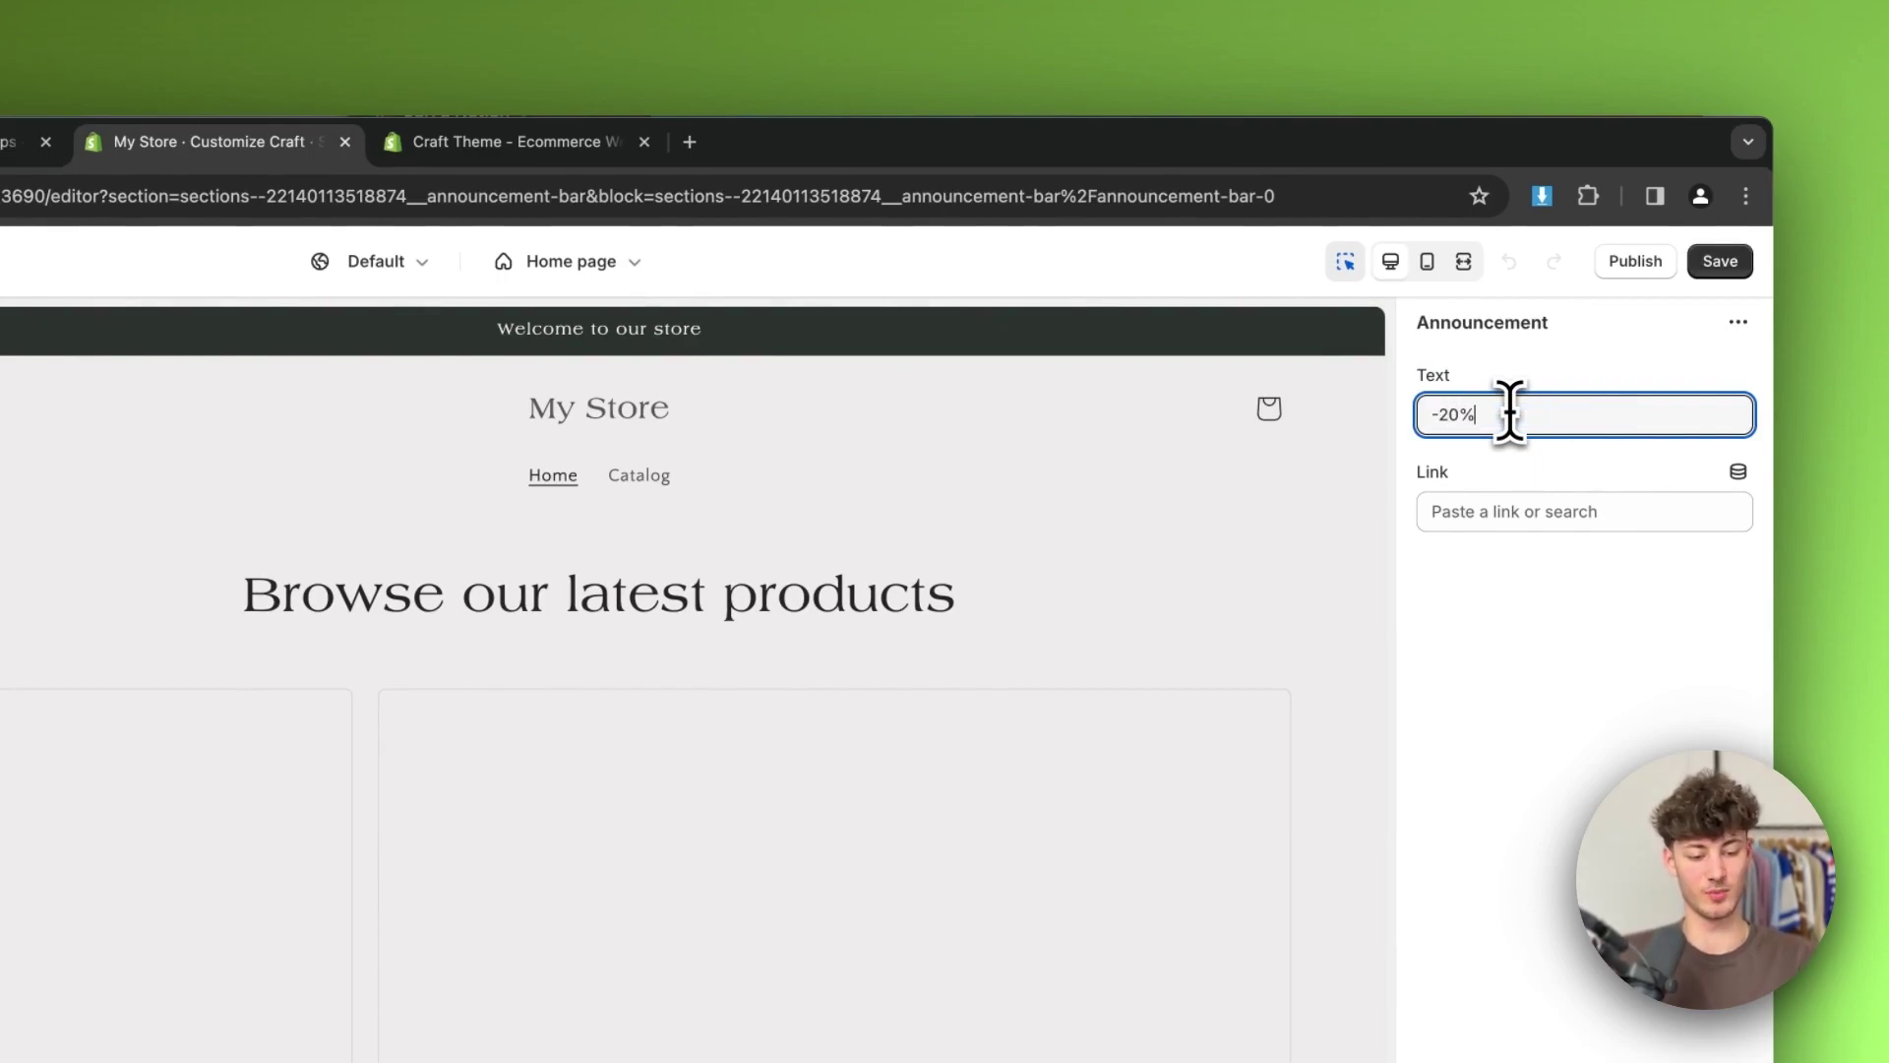
text( OFF FOR ALL ORDERS OVER $100)
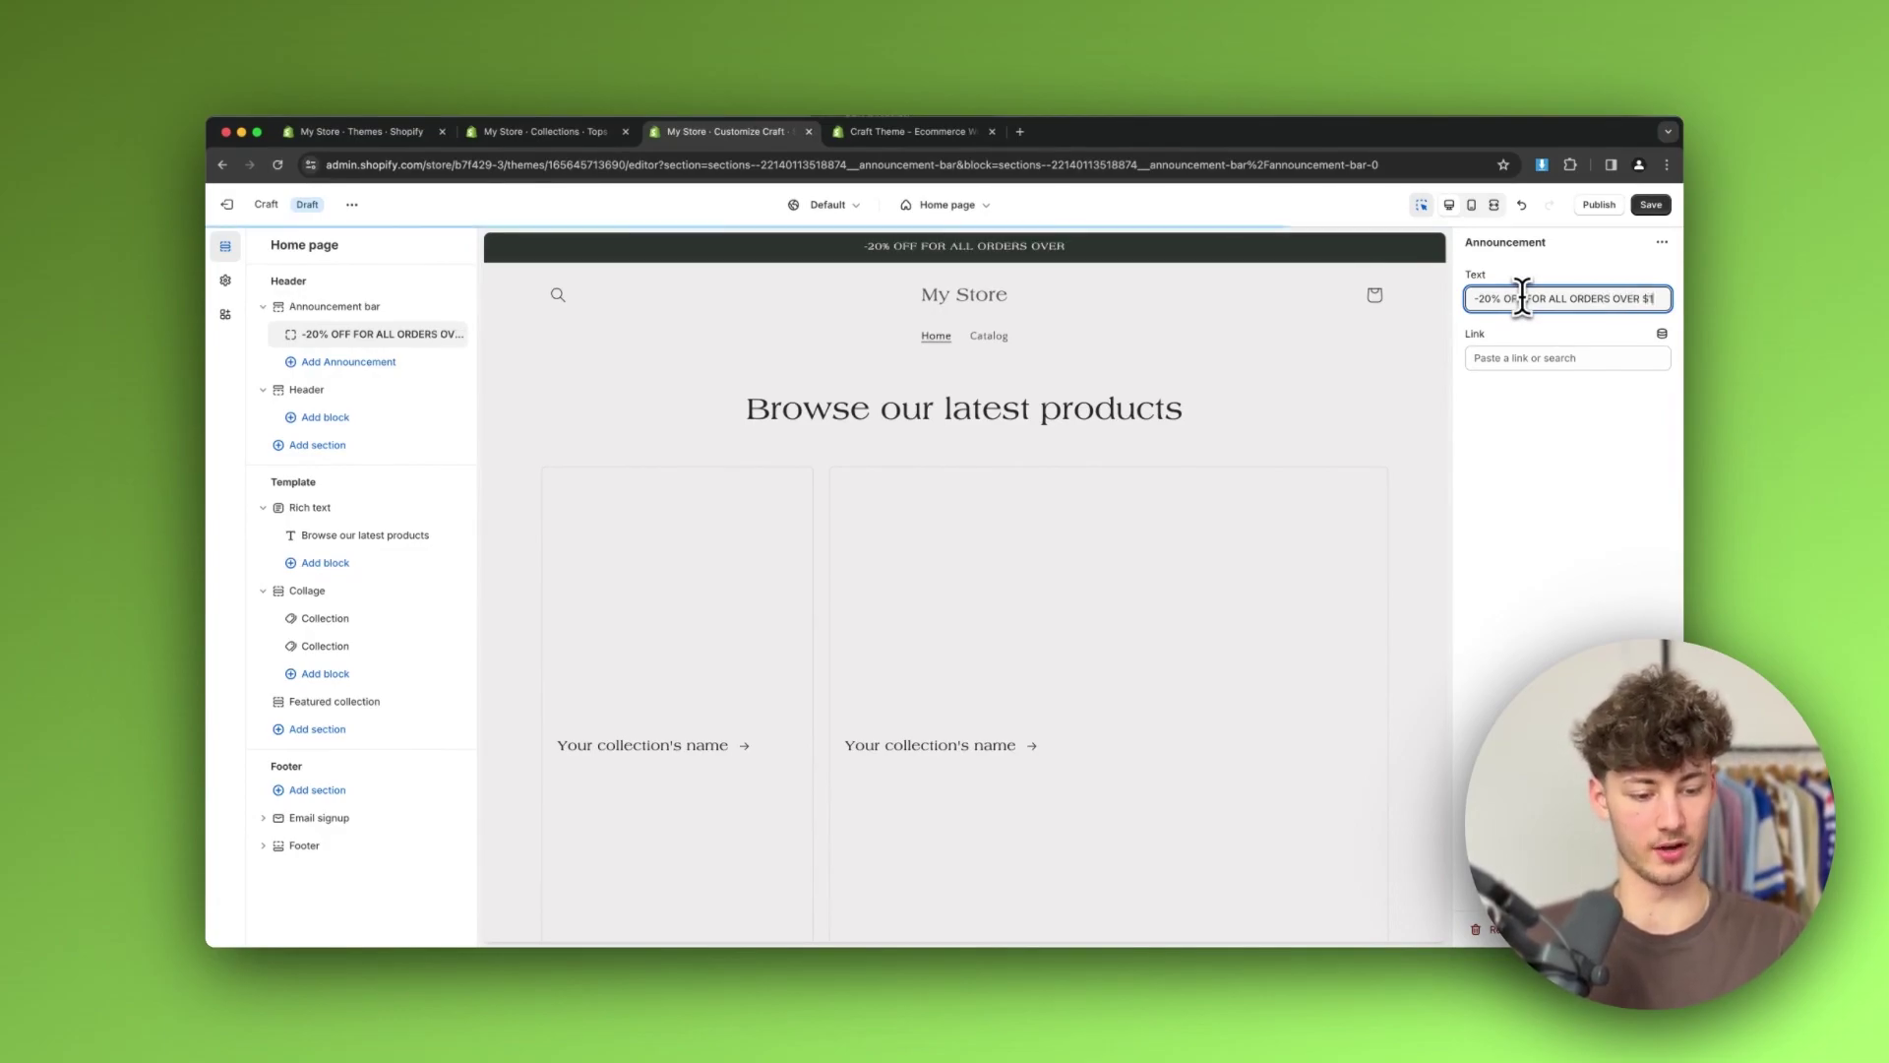
Link the announcement to All products and save the theme changes
click(1621, 393)
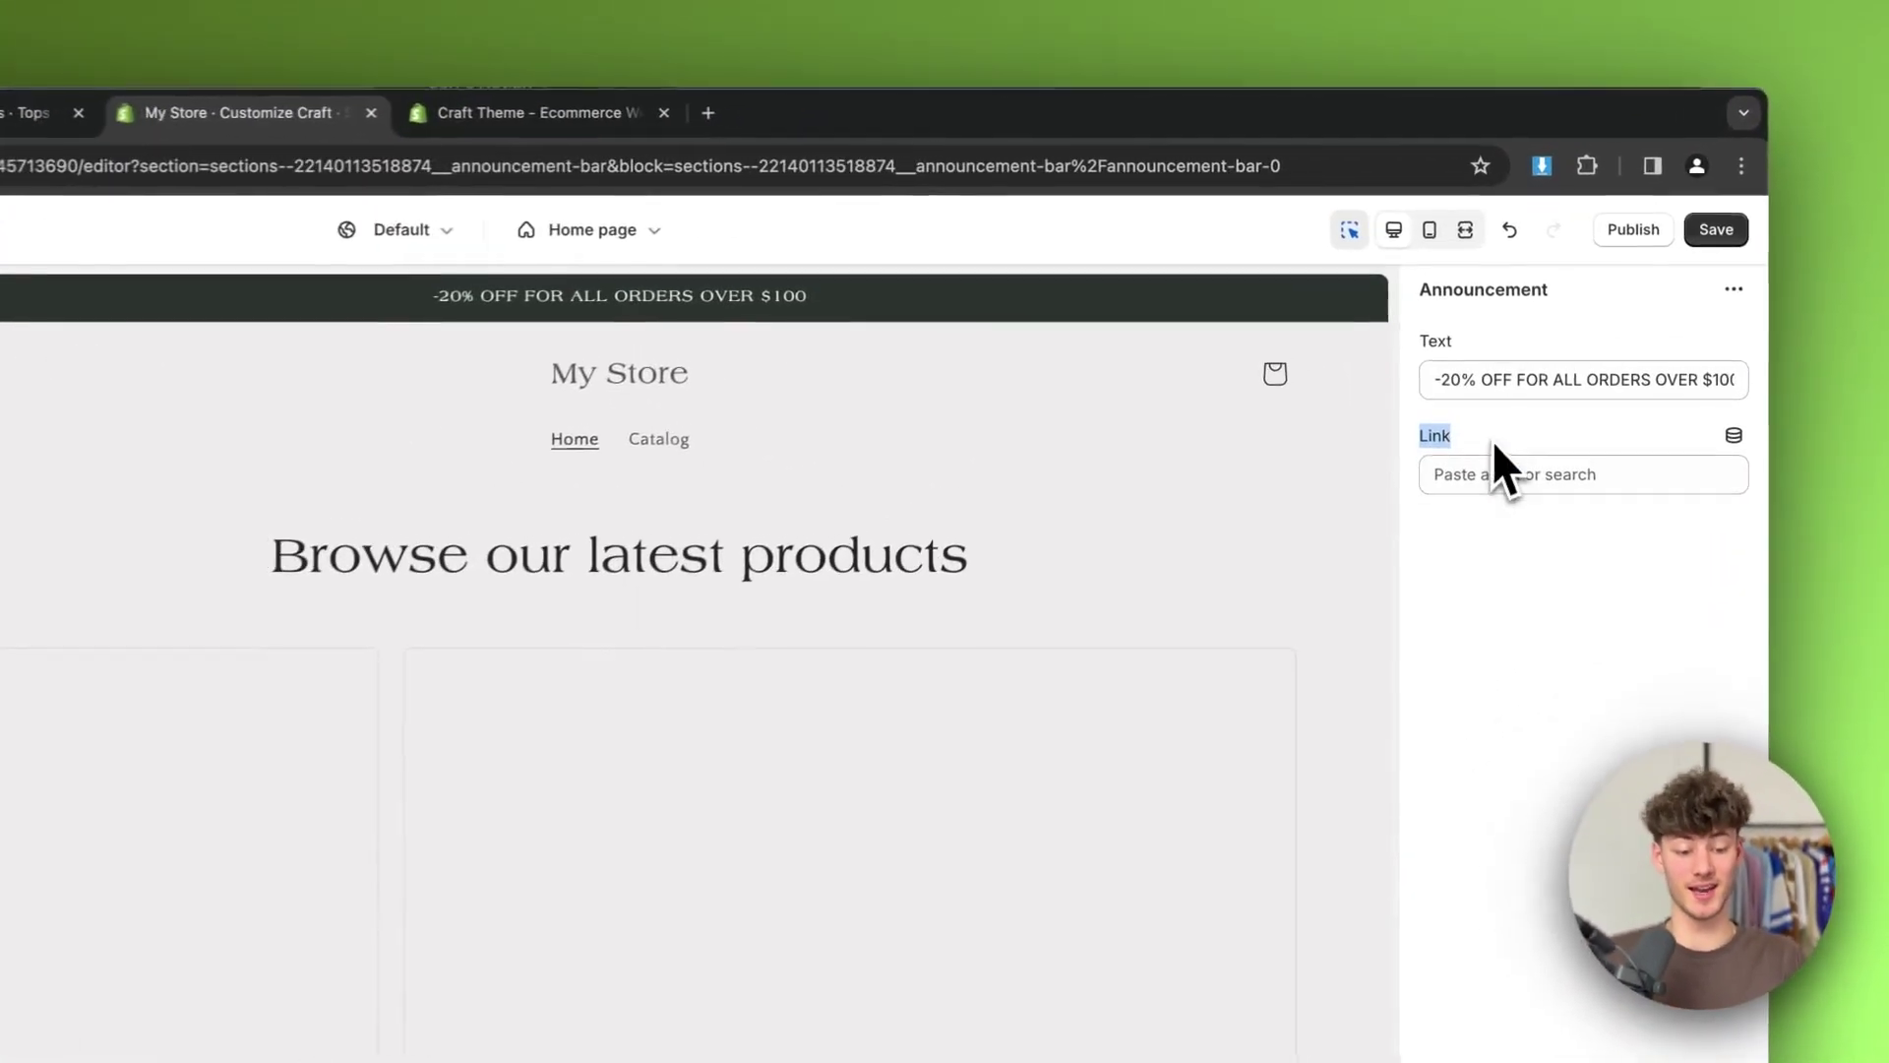
click(1513, 358)
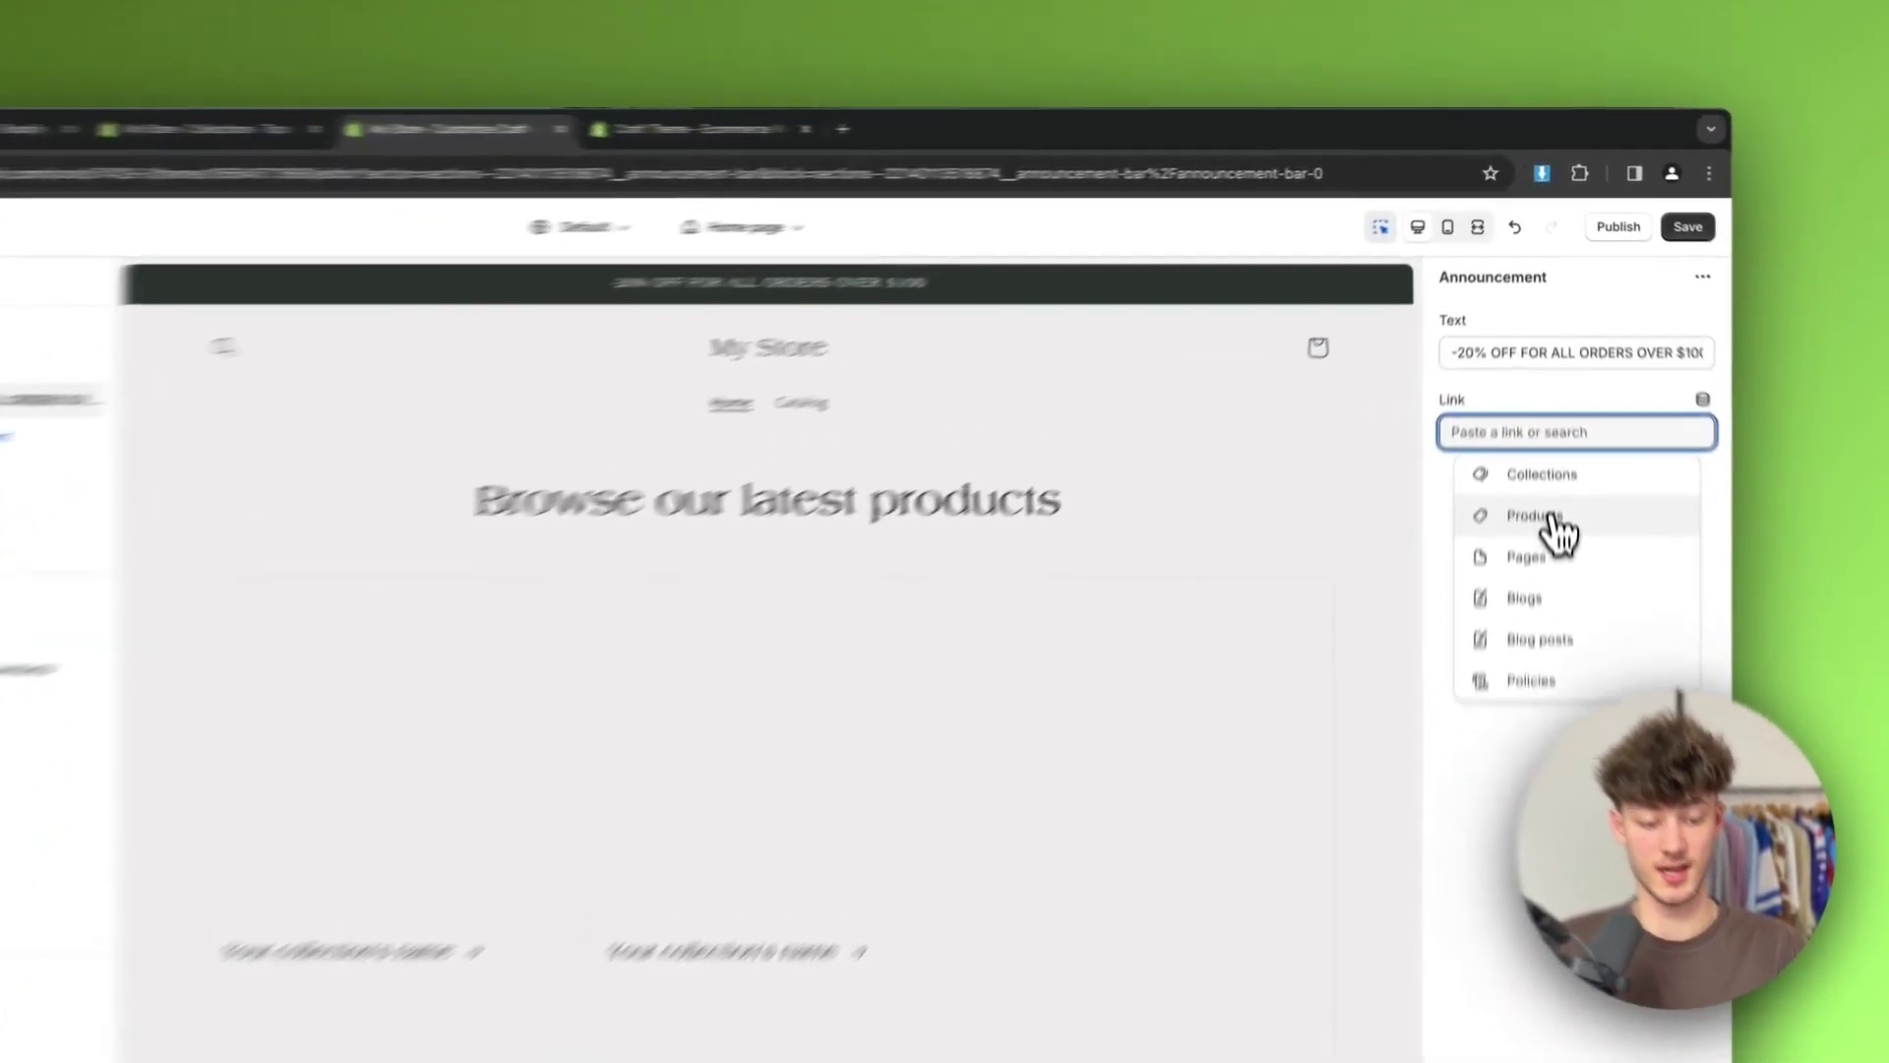
click(1540, 423)
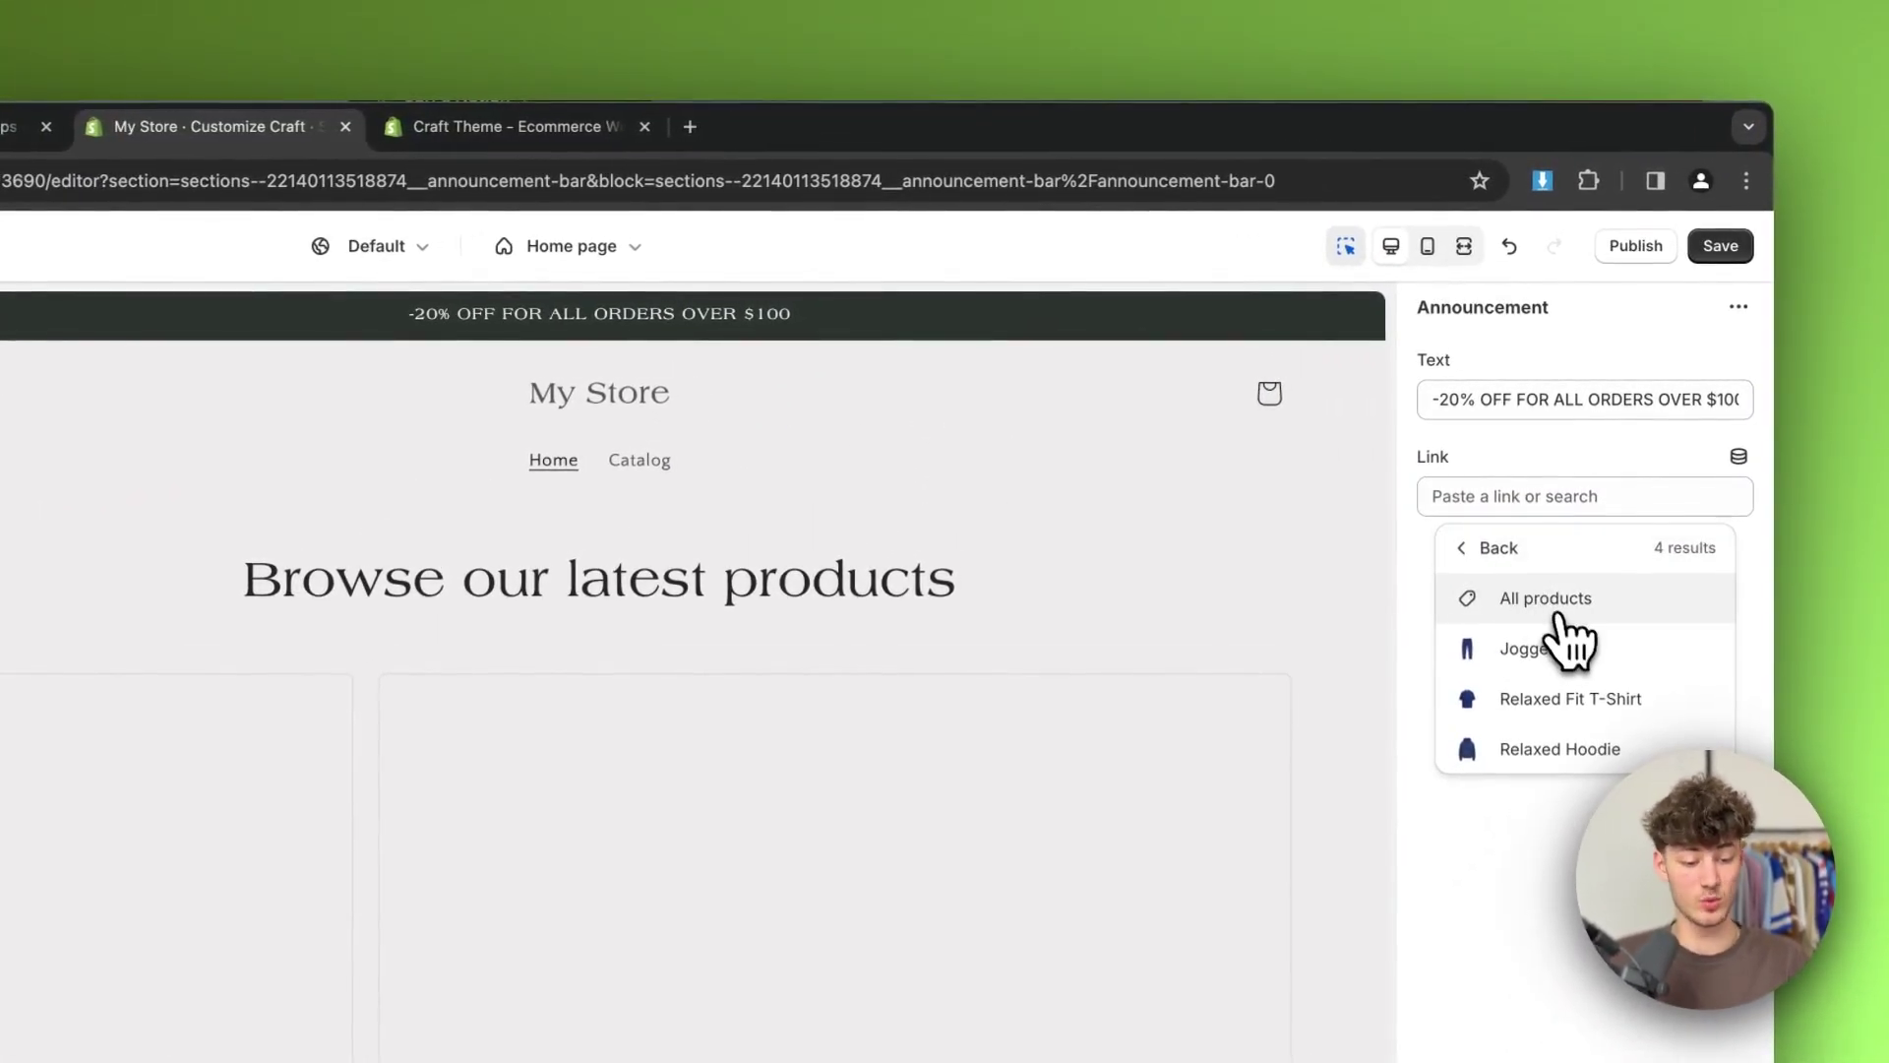
click(1554, 599)
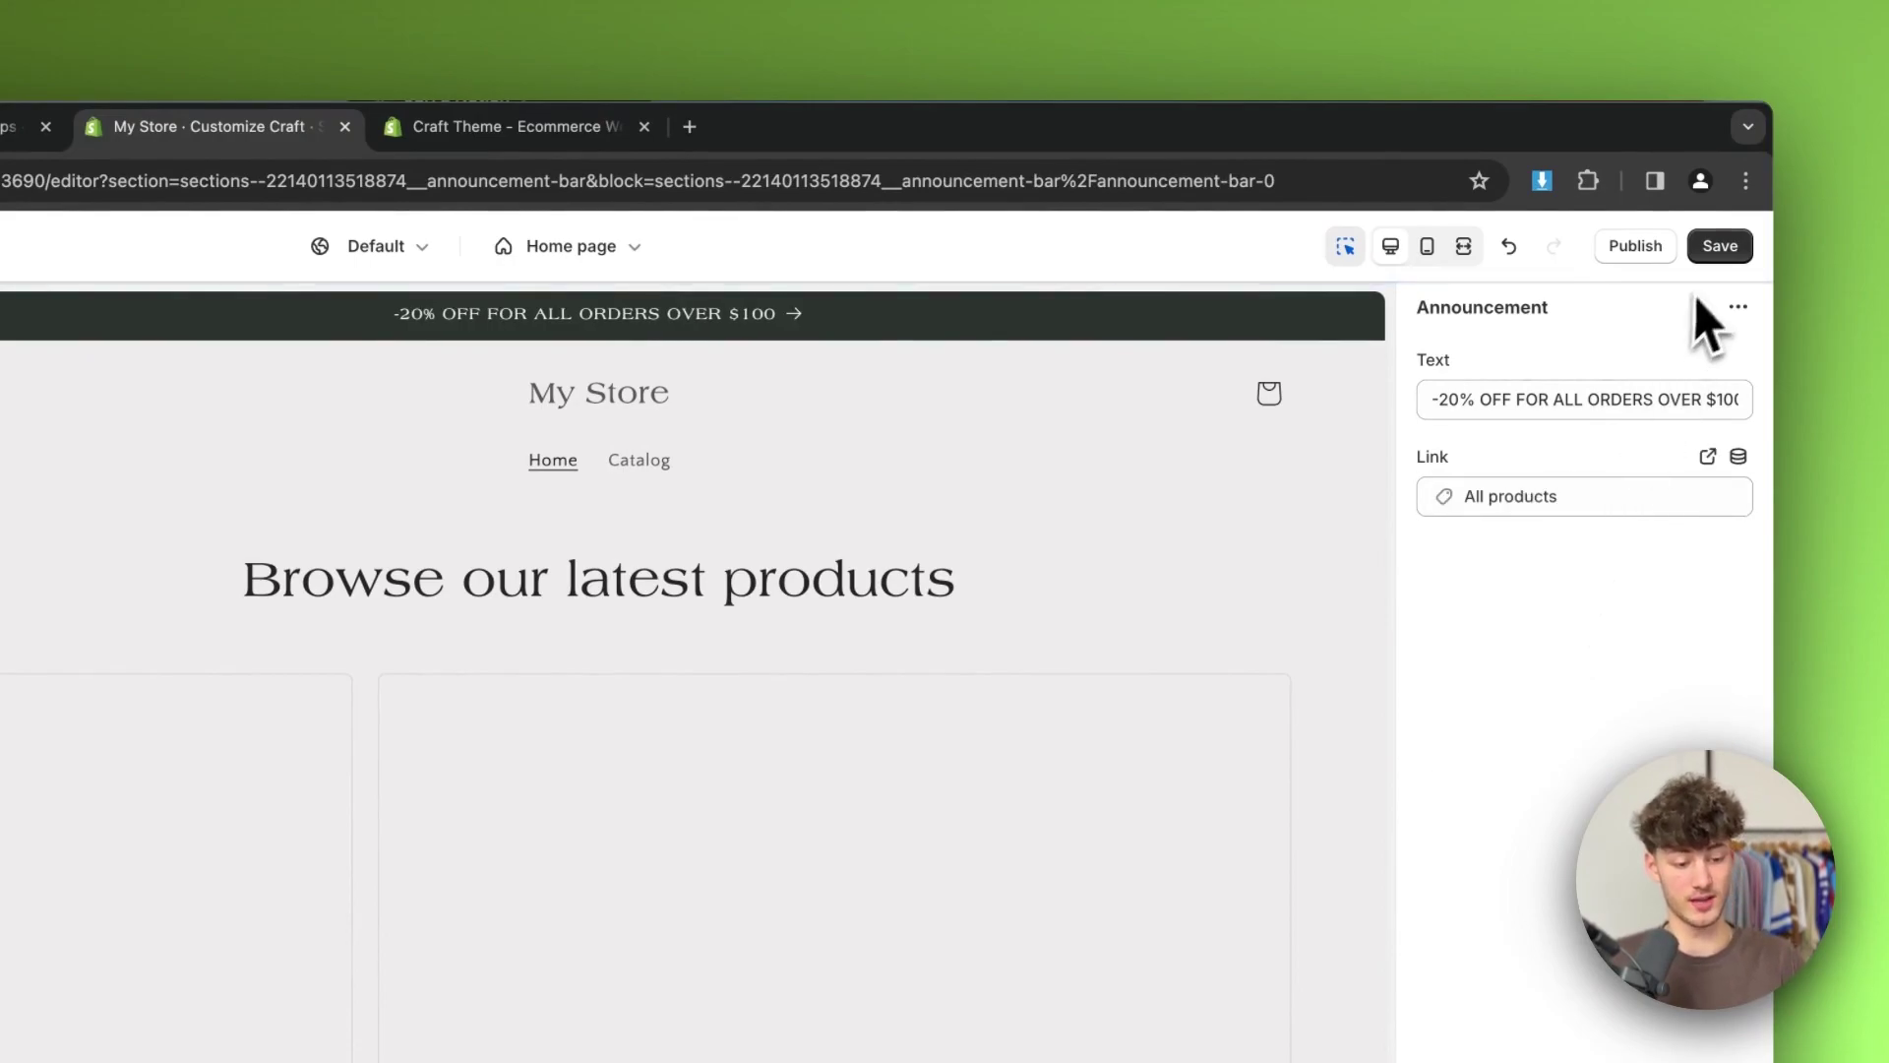
click(1719, 245)
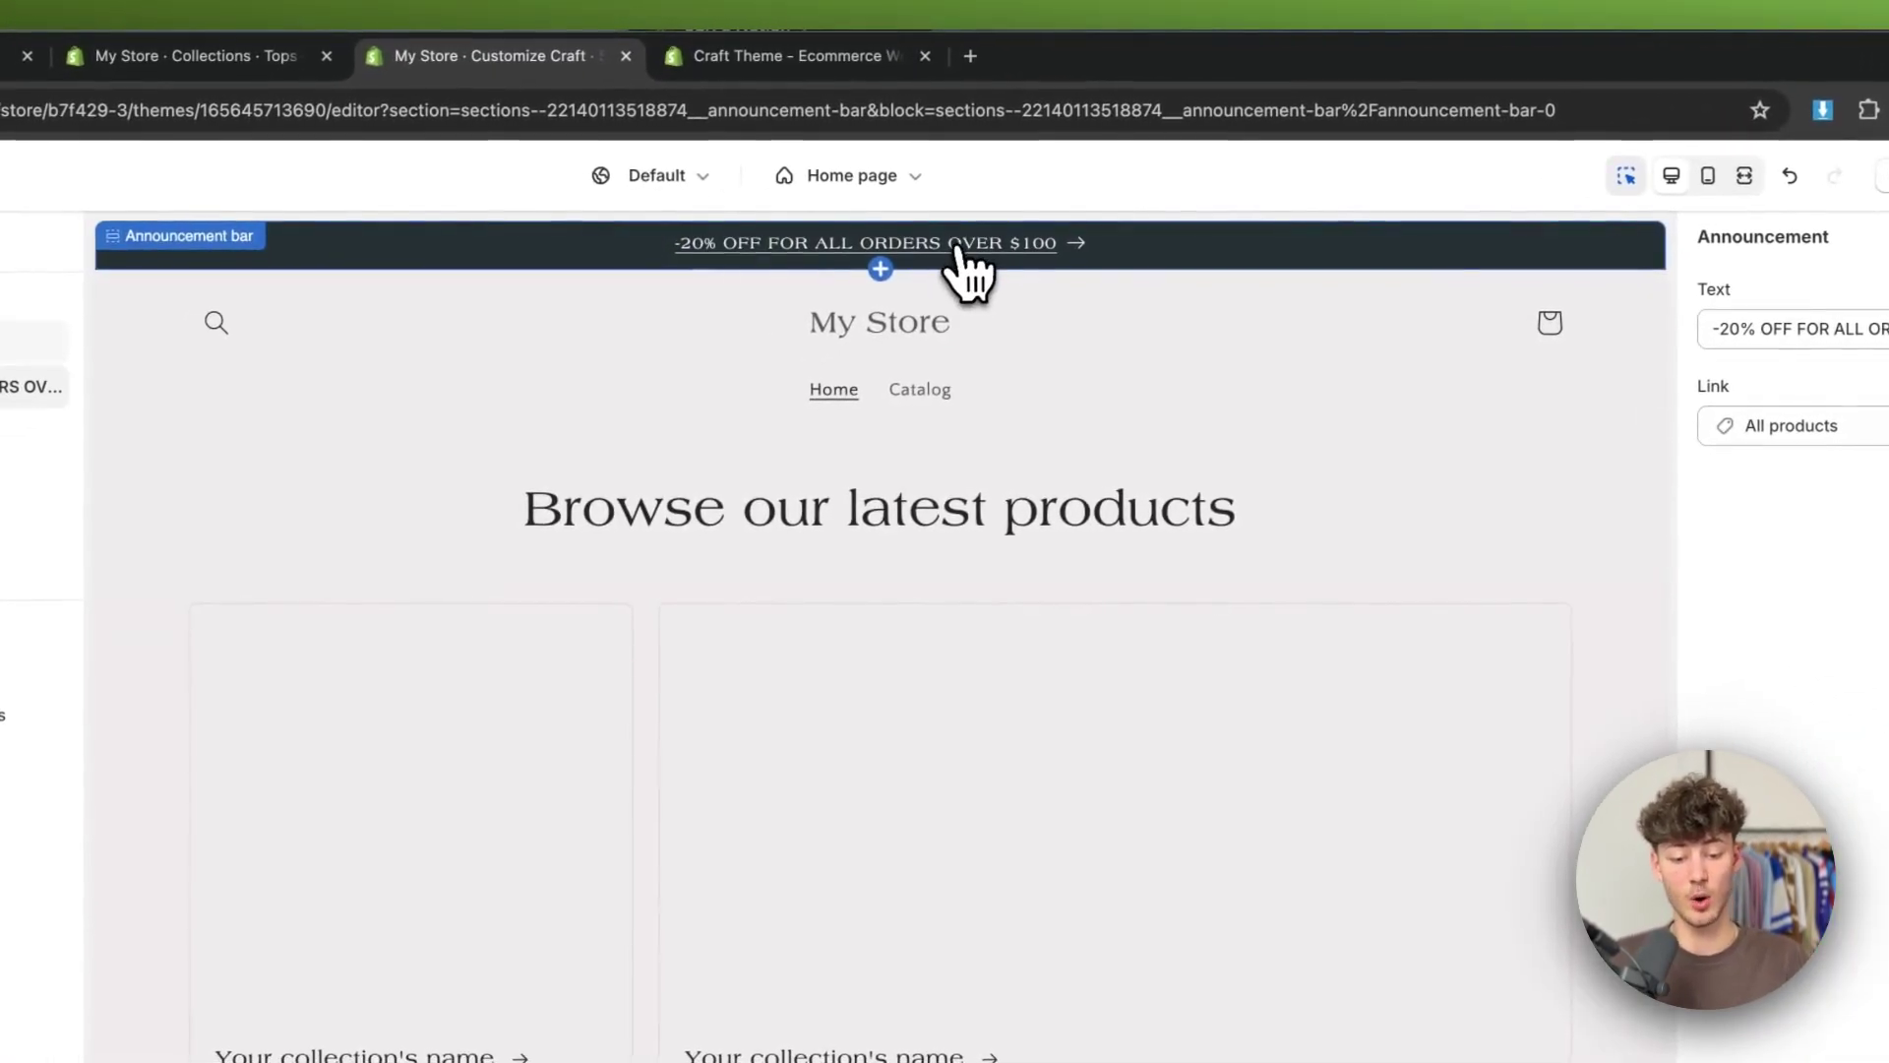
Test the announcement link in the preview, return to the home page, and select the Header section
click(959, 254)
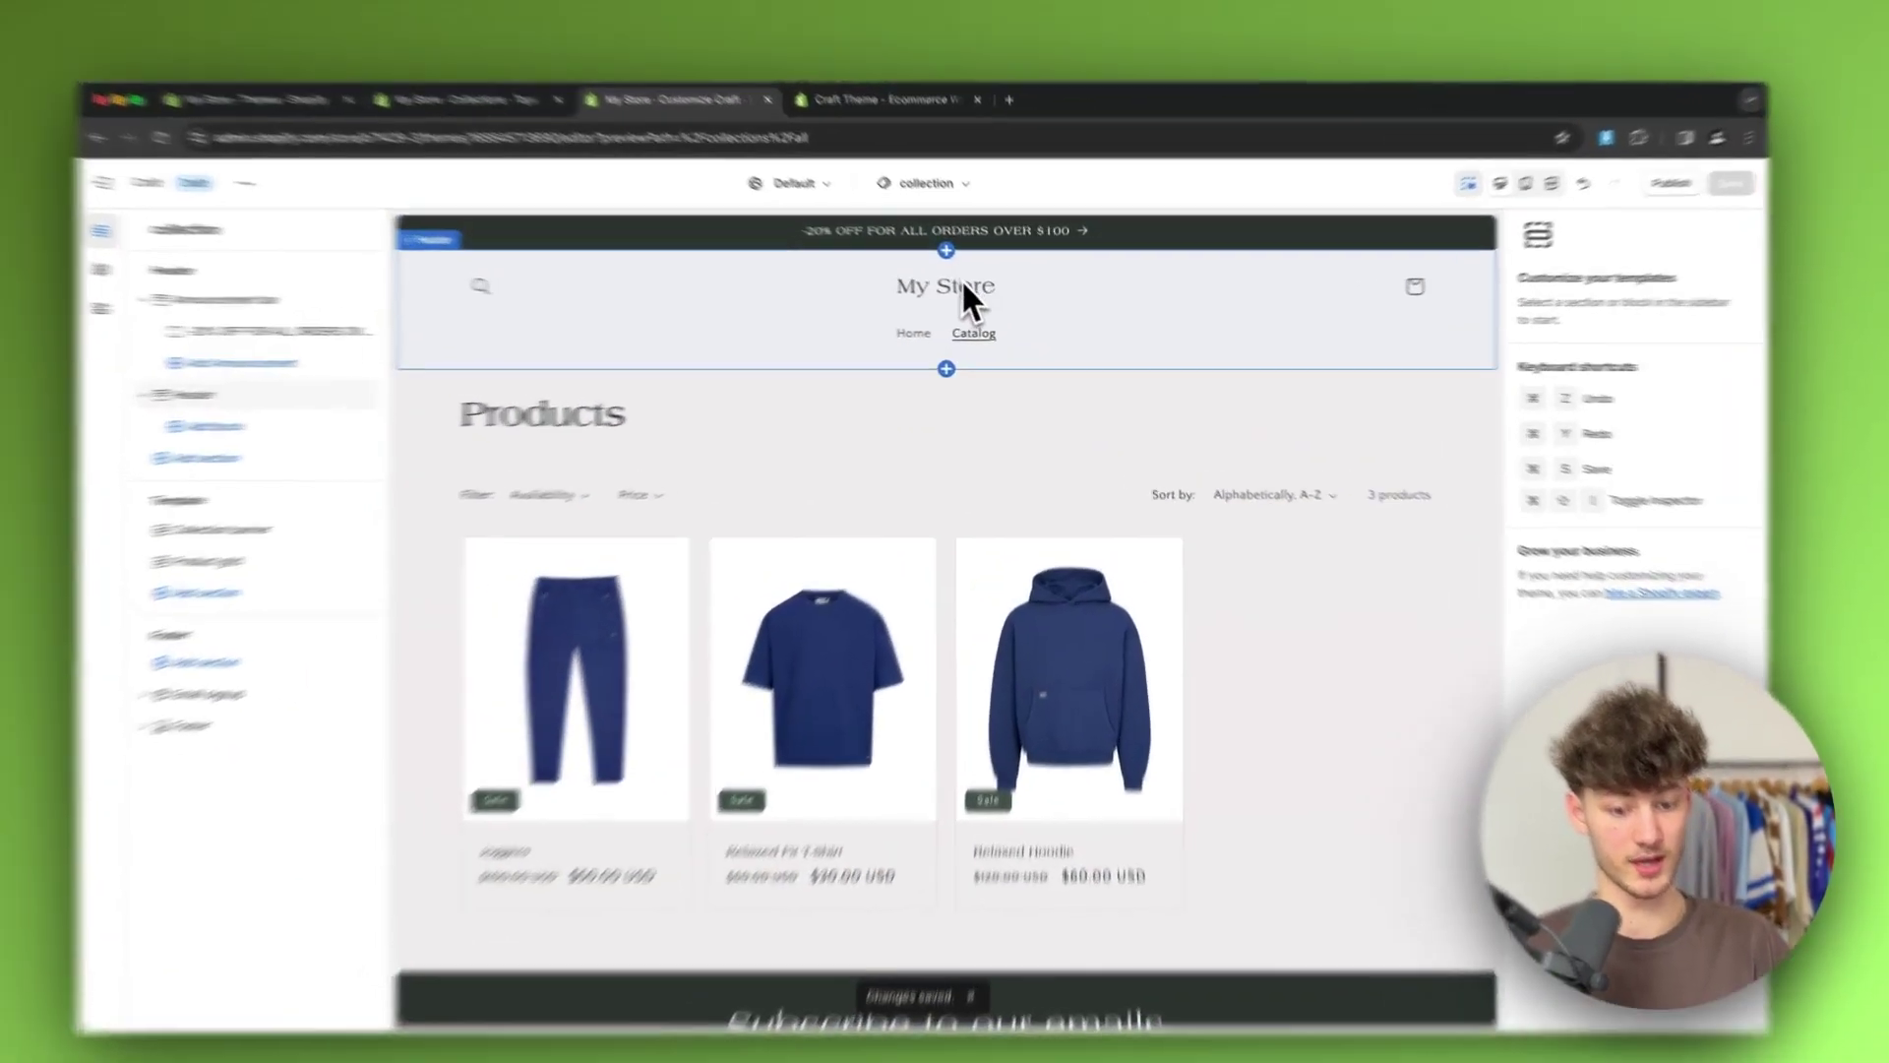
click(972, 297)
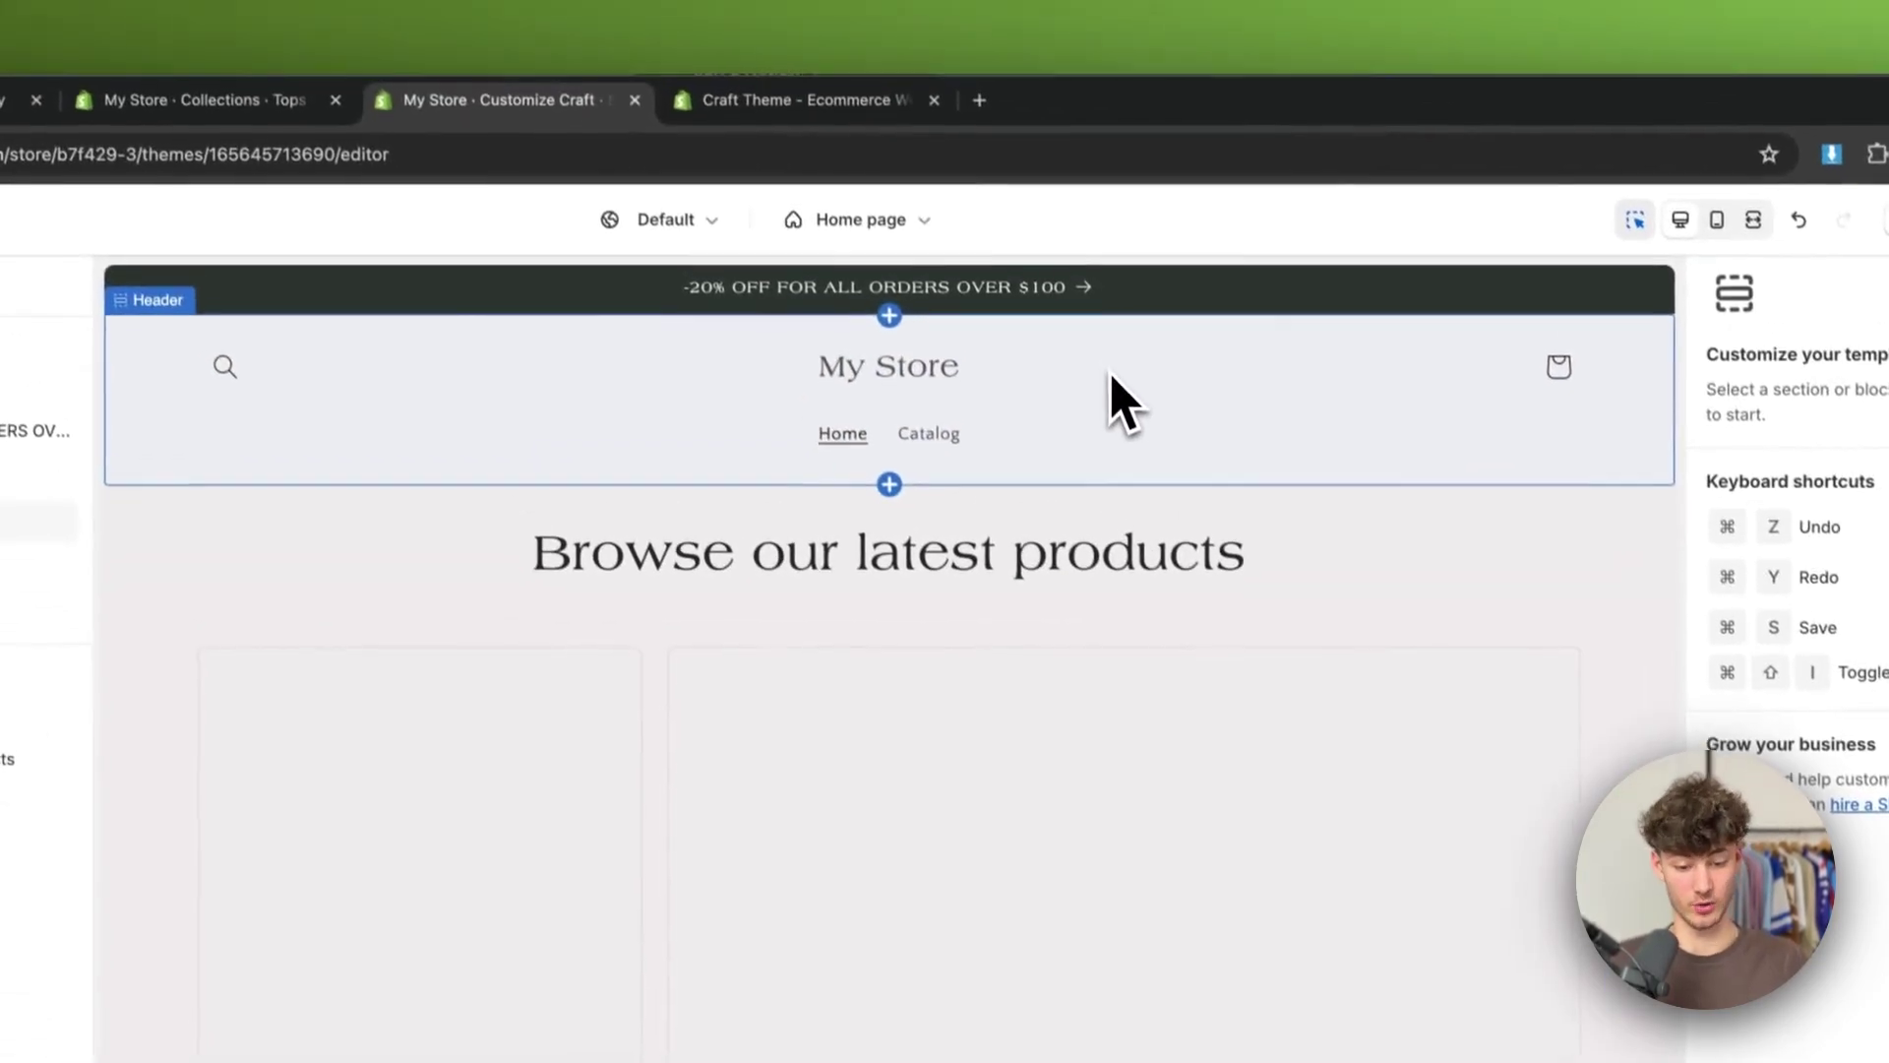
click(1111, 378)
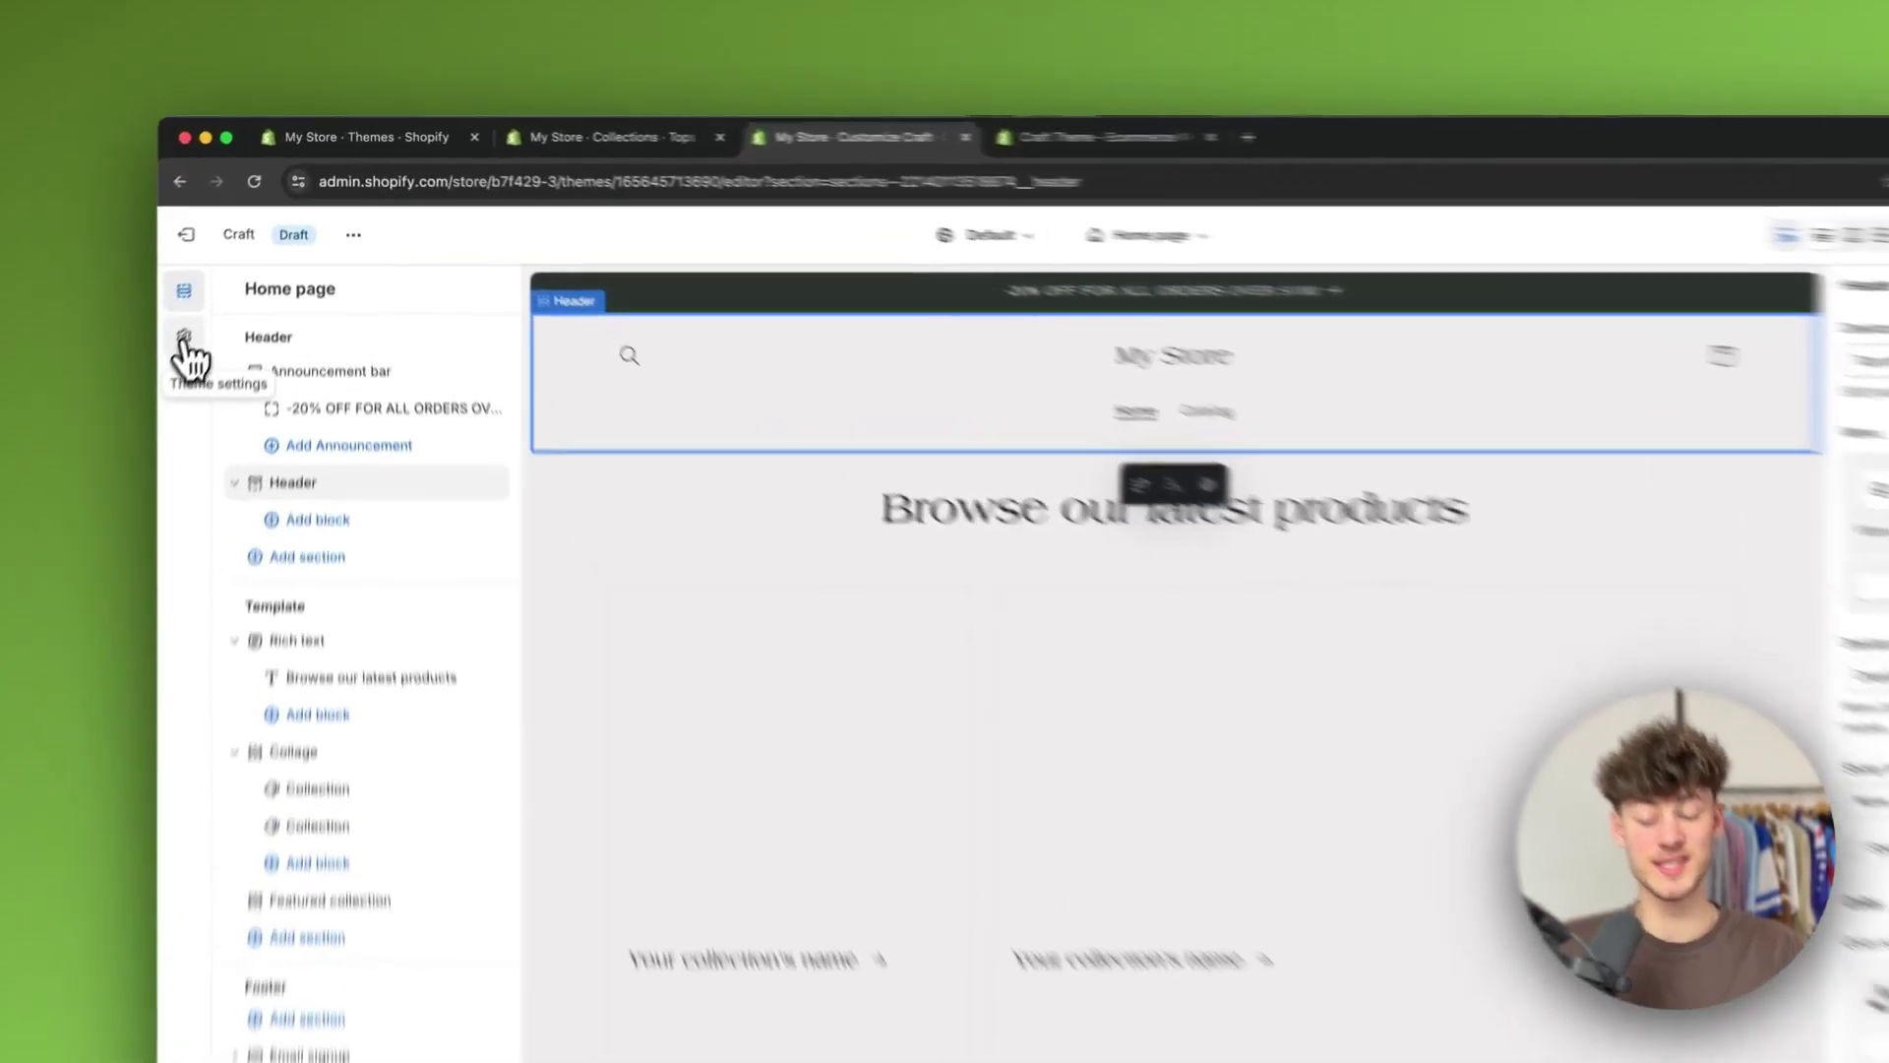
In the theme settings, set the store logo to the black krause_logo image from the store library
click(225, 282)
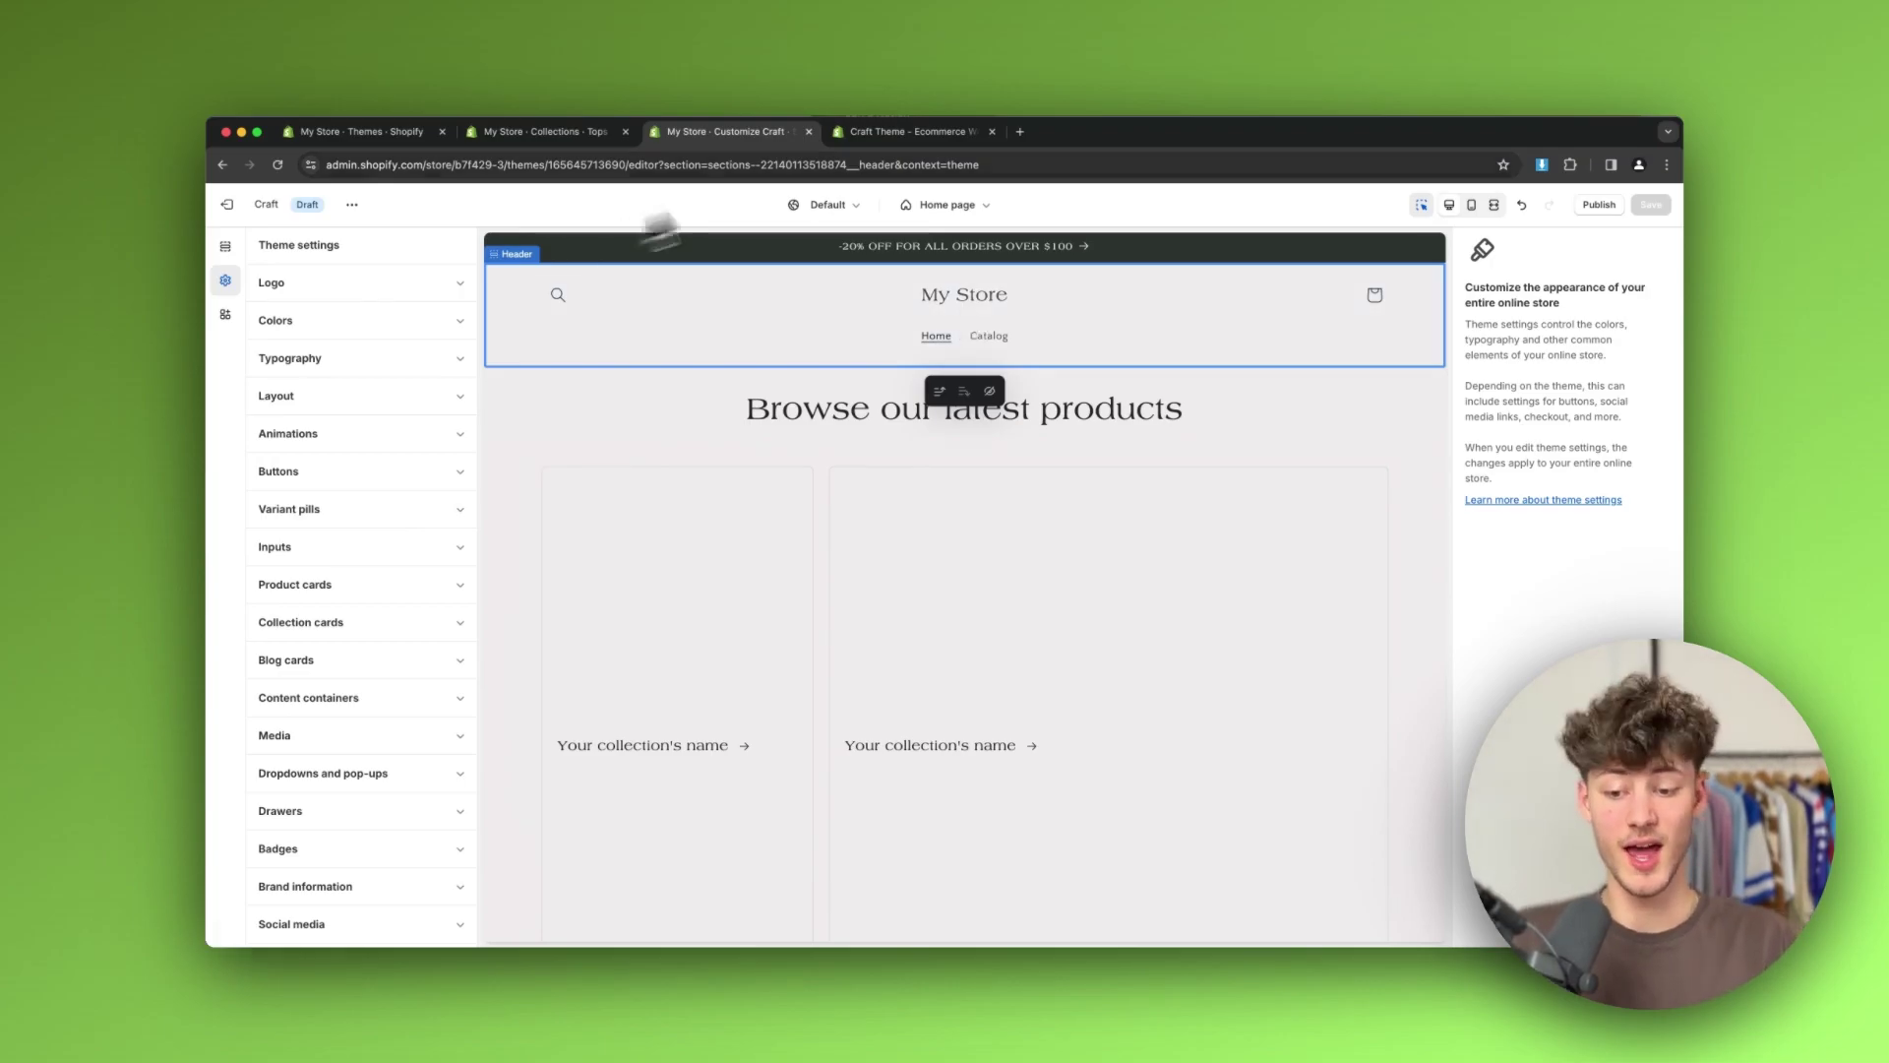
click(289, 291)
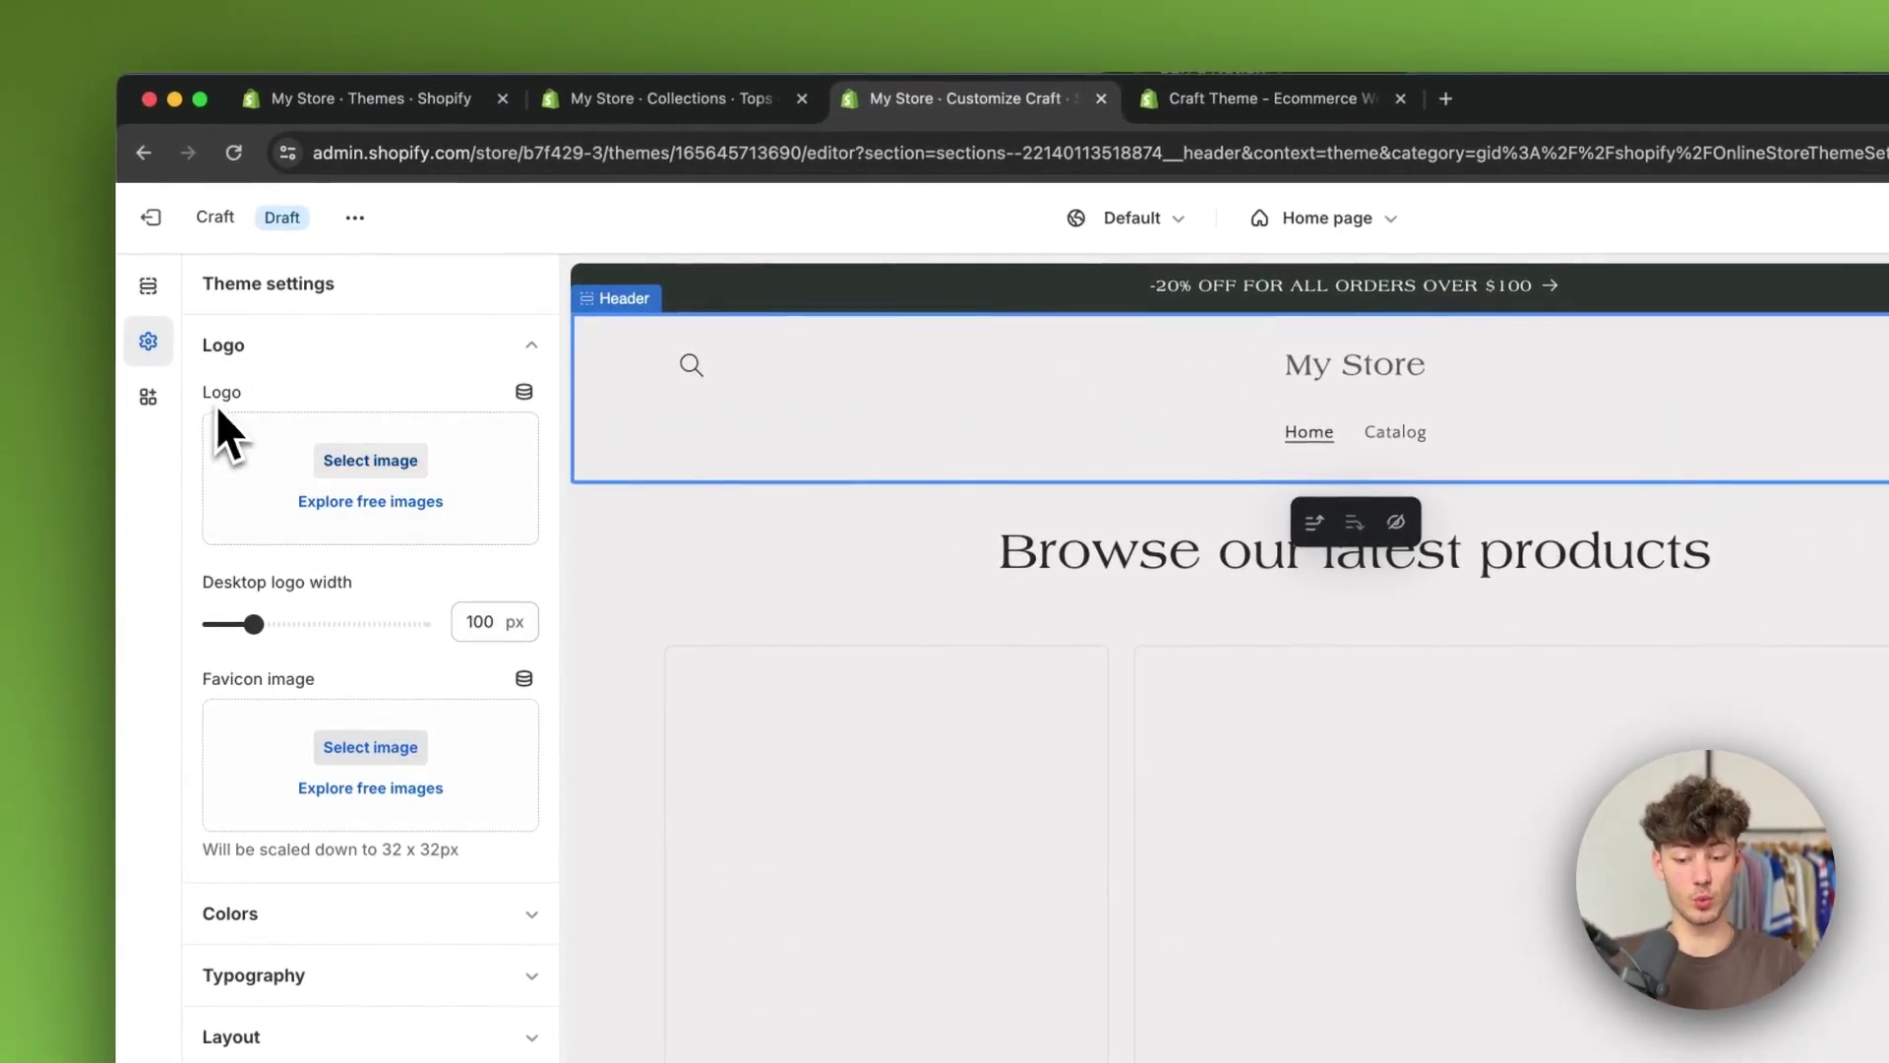
click(390, 471)
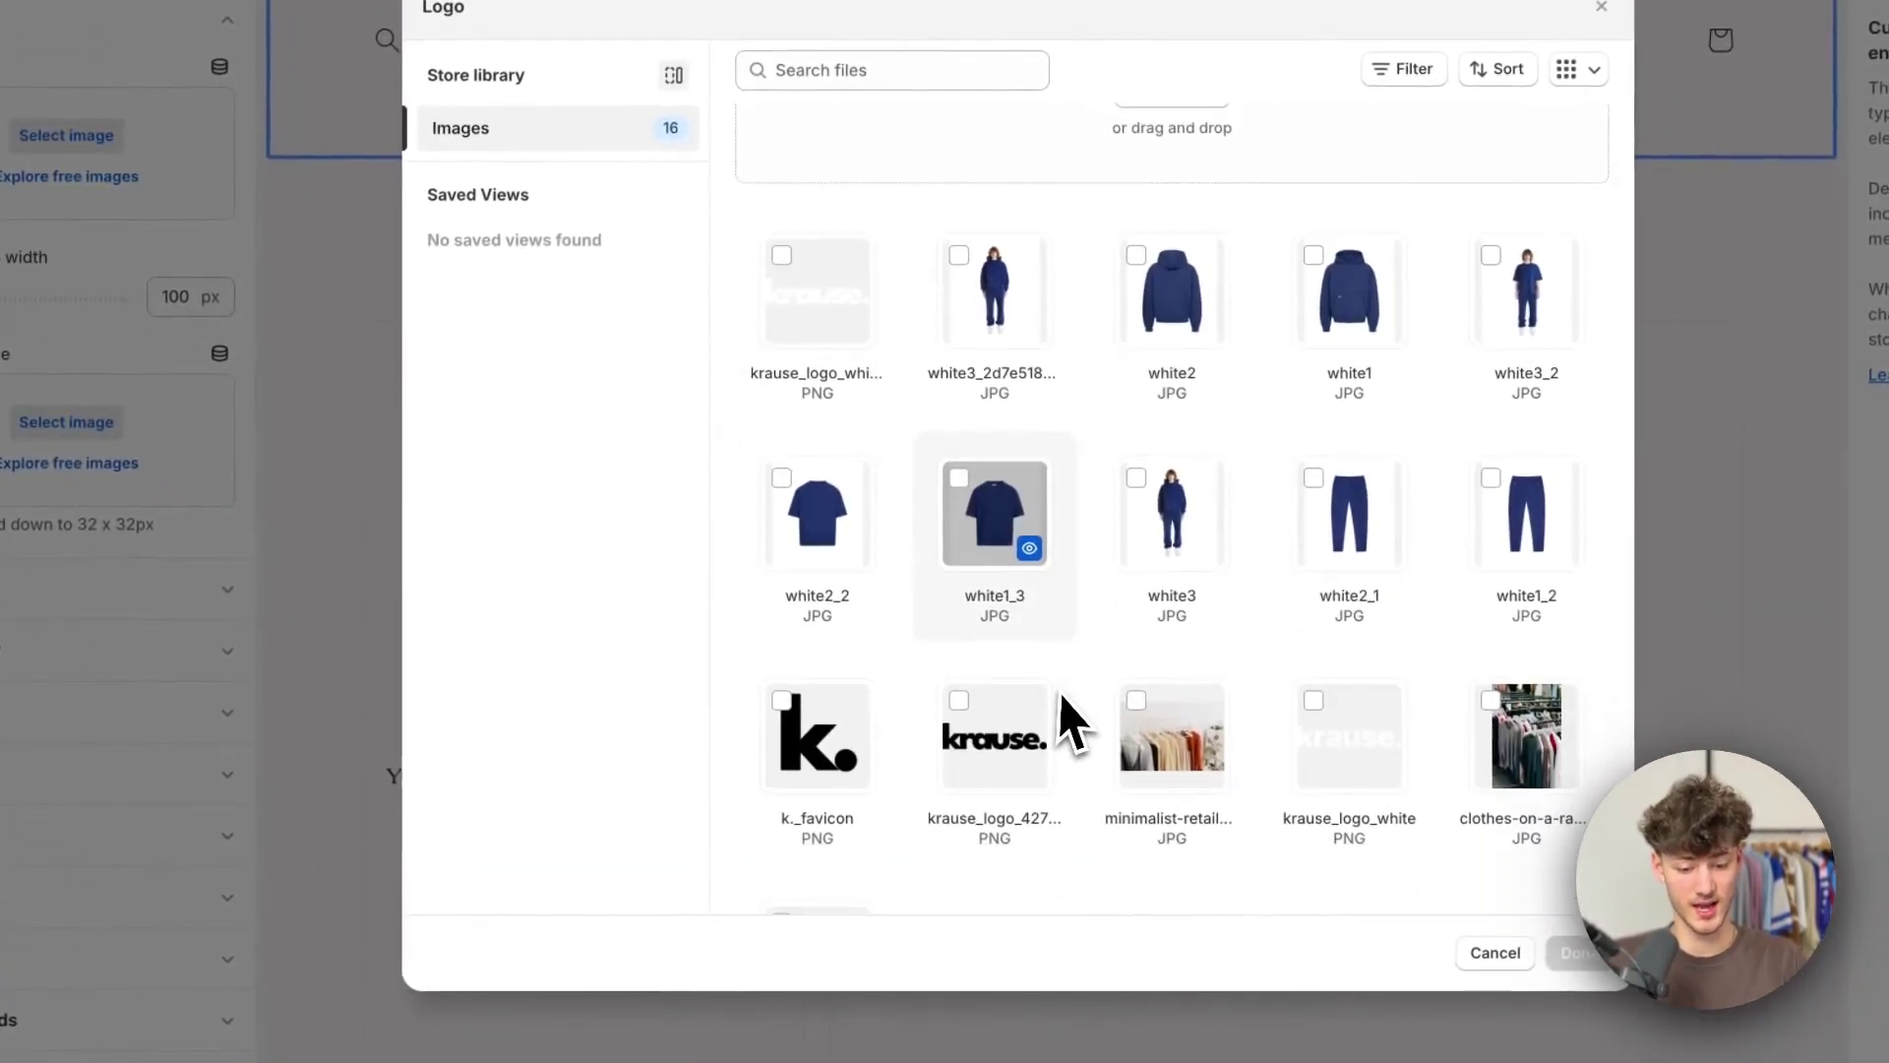
scroll(1062, 701, down, 1)
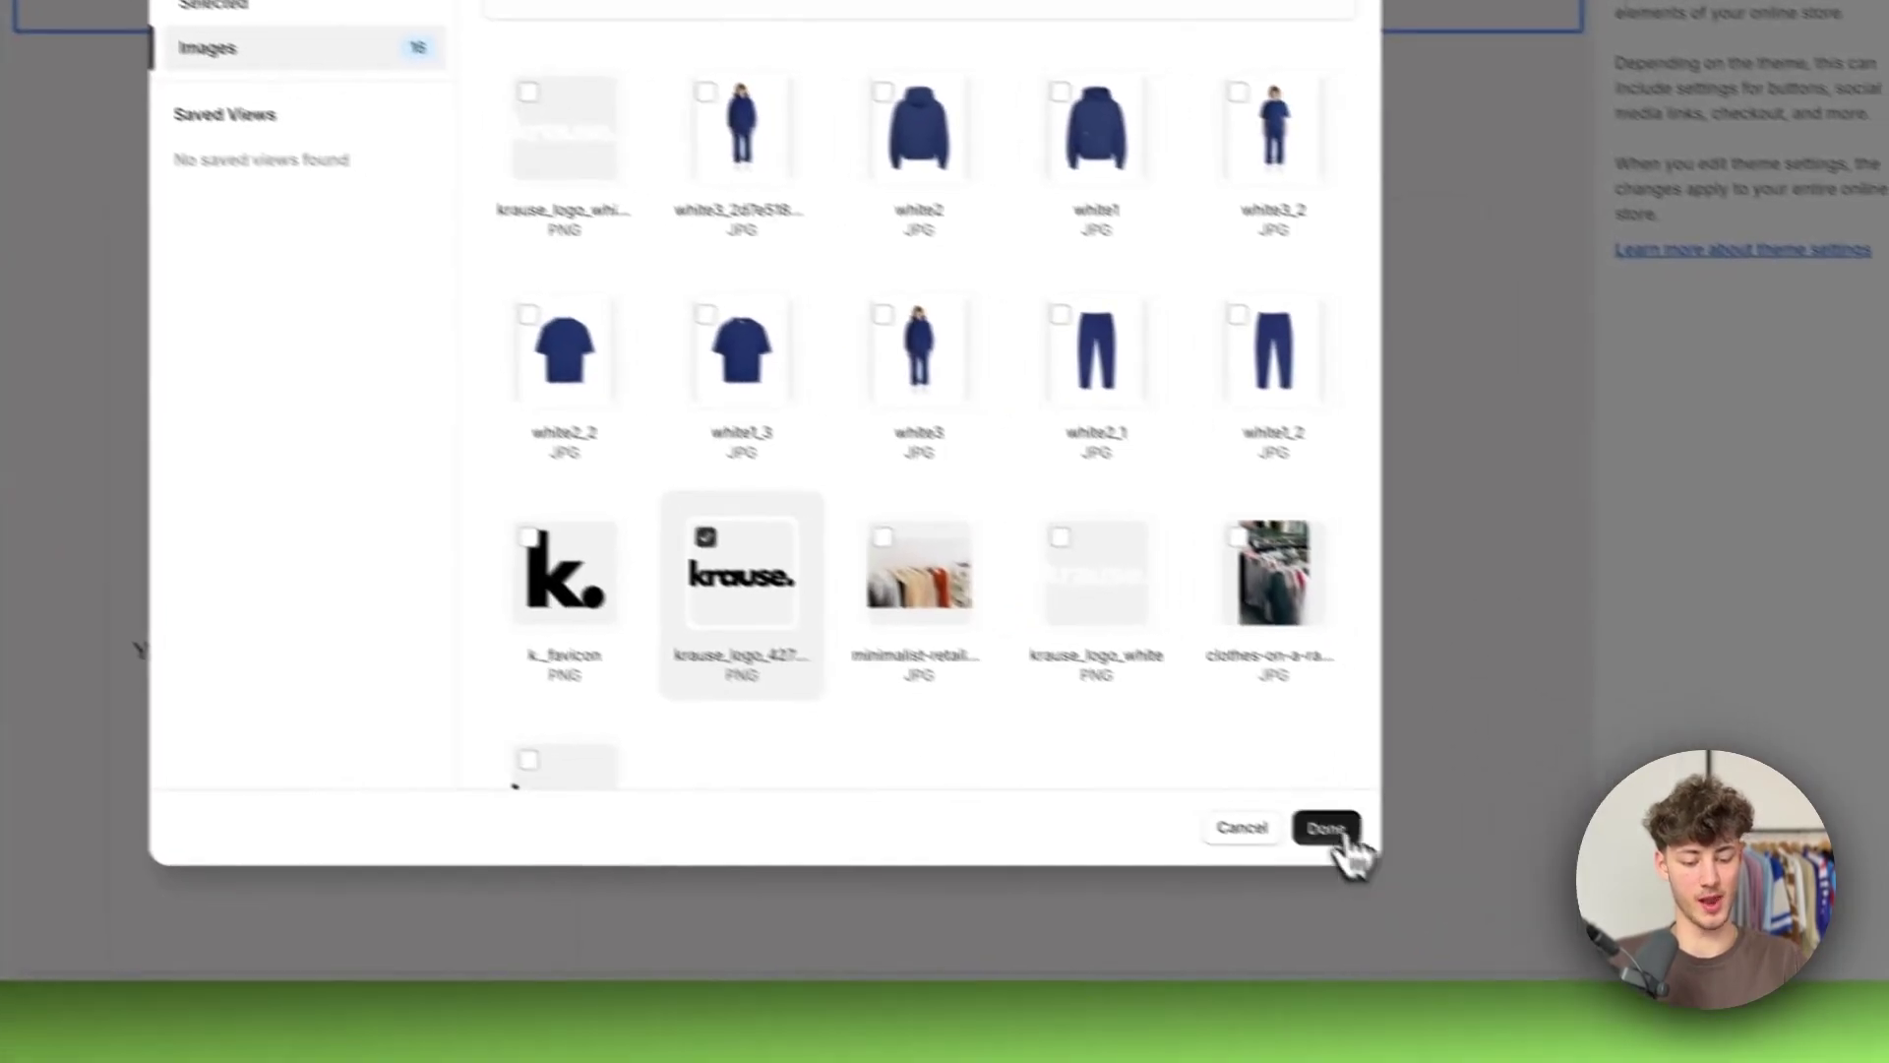
click(1578, 951)
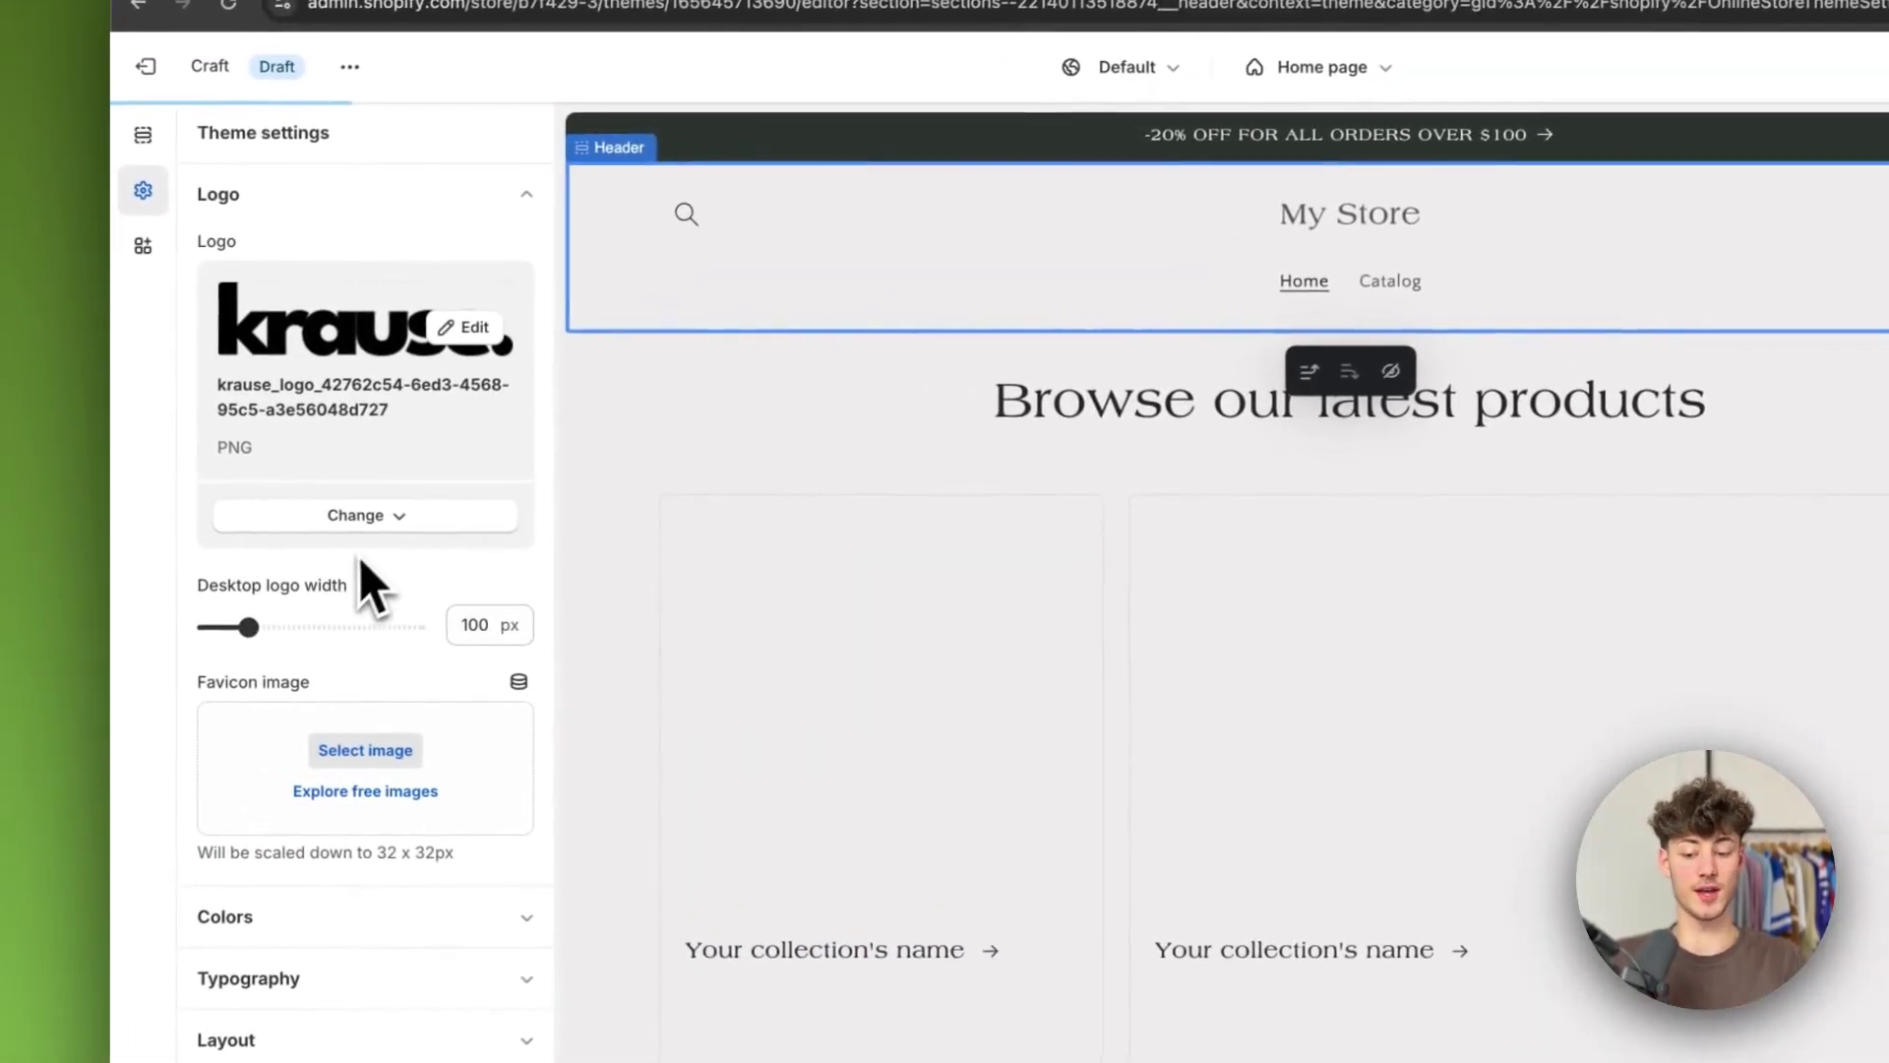
Set the desktop logo width to 140 px
drag(323, 547, 134, 557)
drag(240, 596, 303, 604)
click(301, 600)
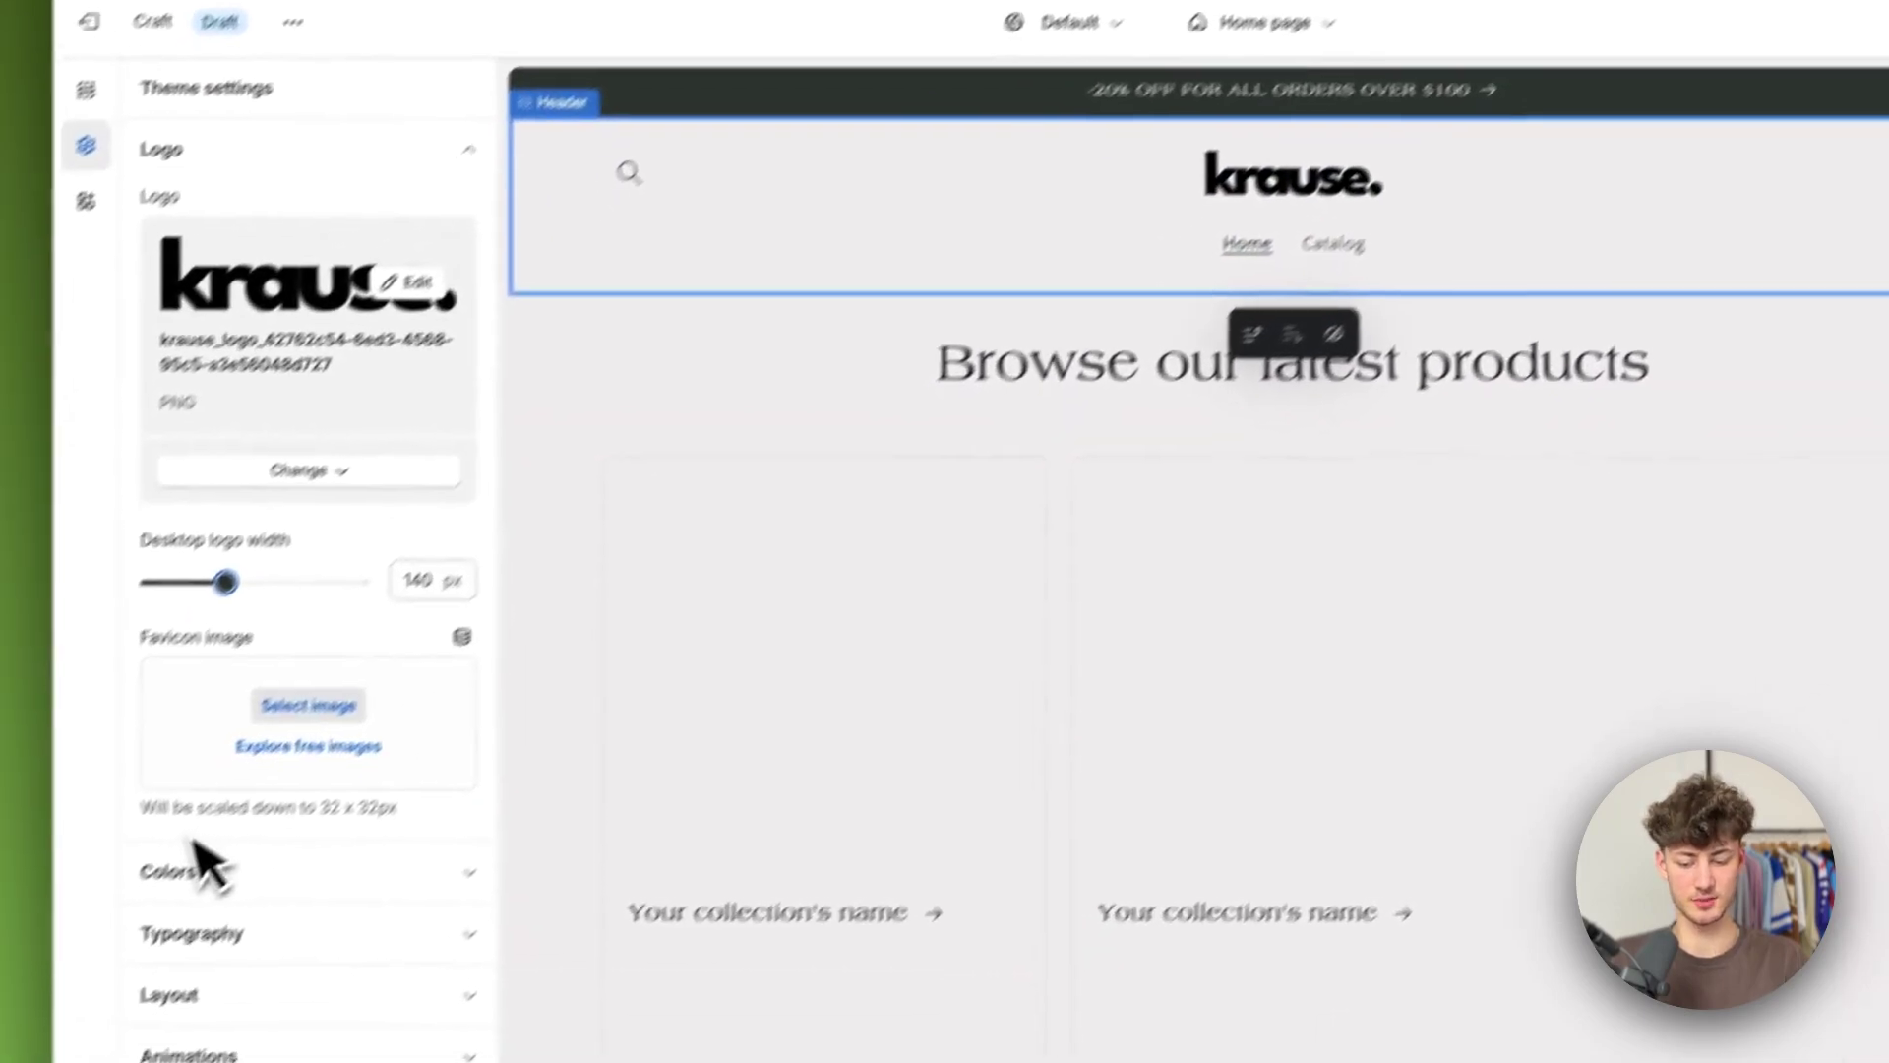
scroll(118, 885, down, 2)
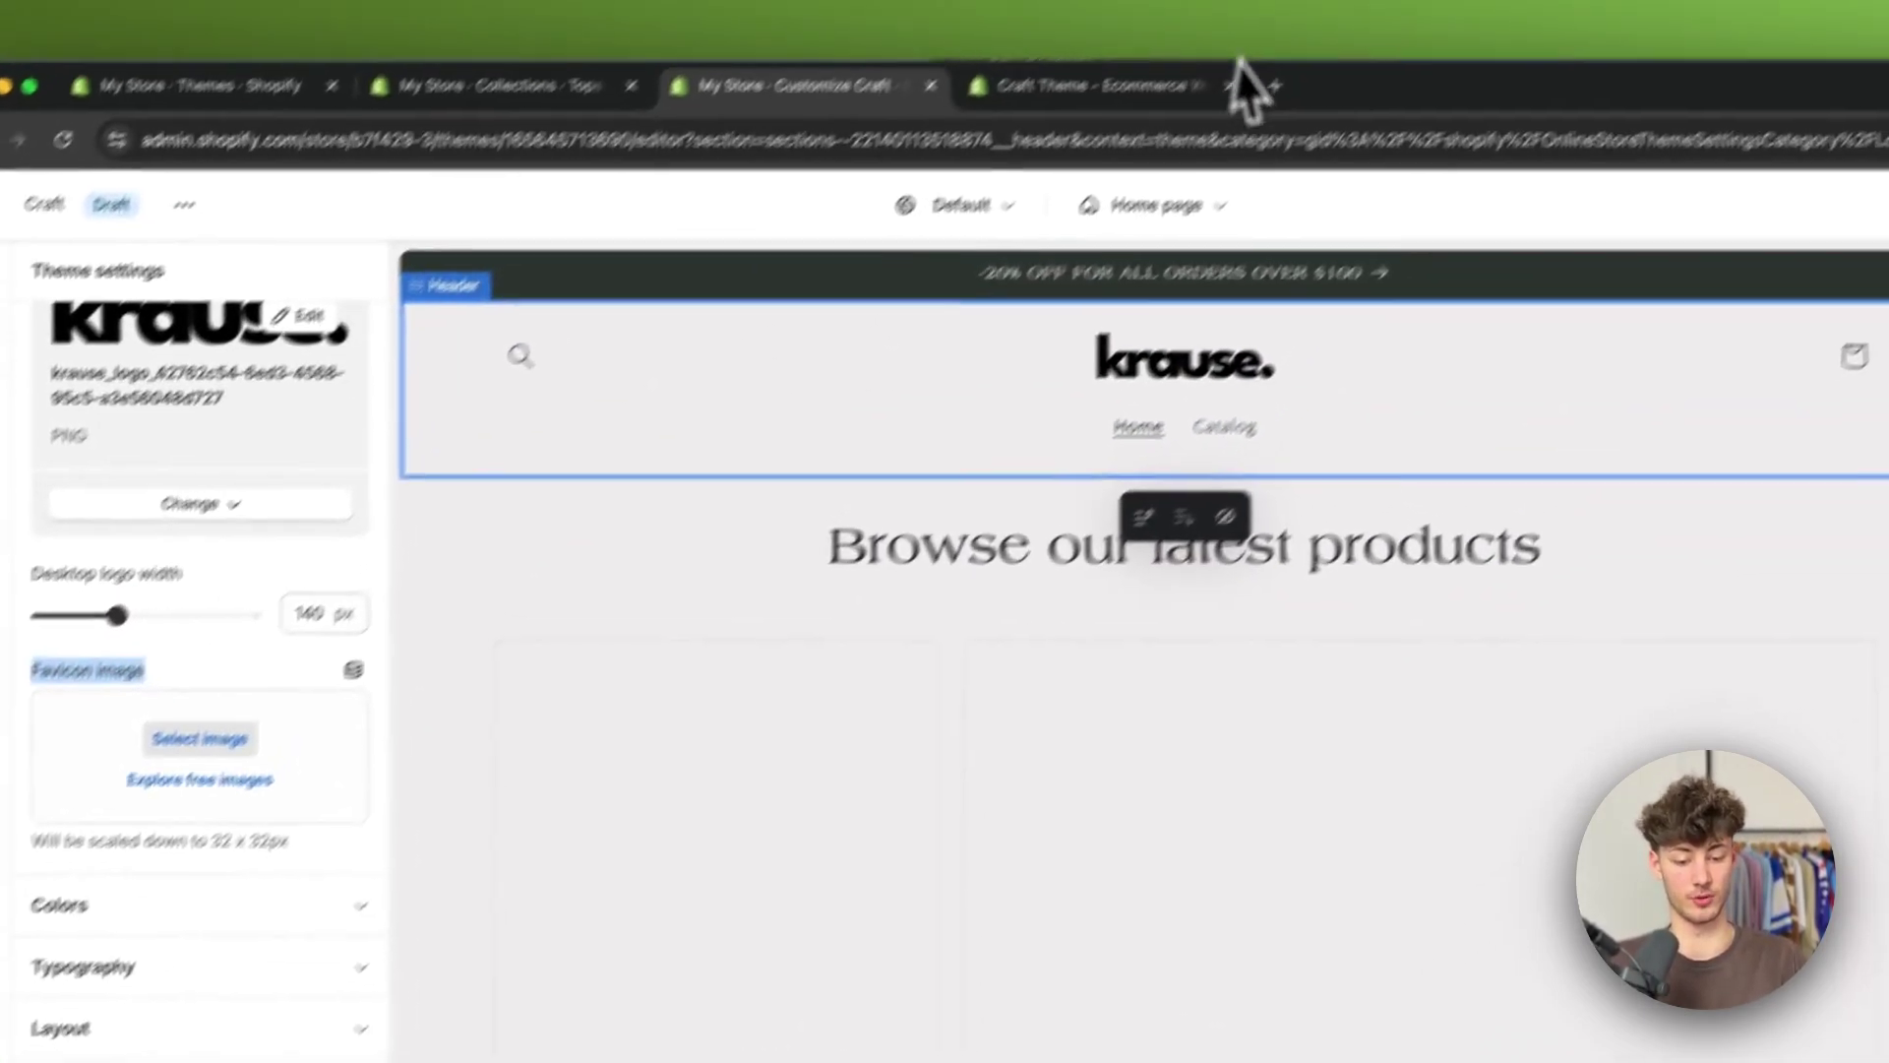
Search Google Images for "favicon" in a new browser tab, view the Wikipedia and Reddit examples, and return to the theme editor
click(1243, 76)
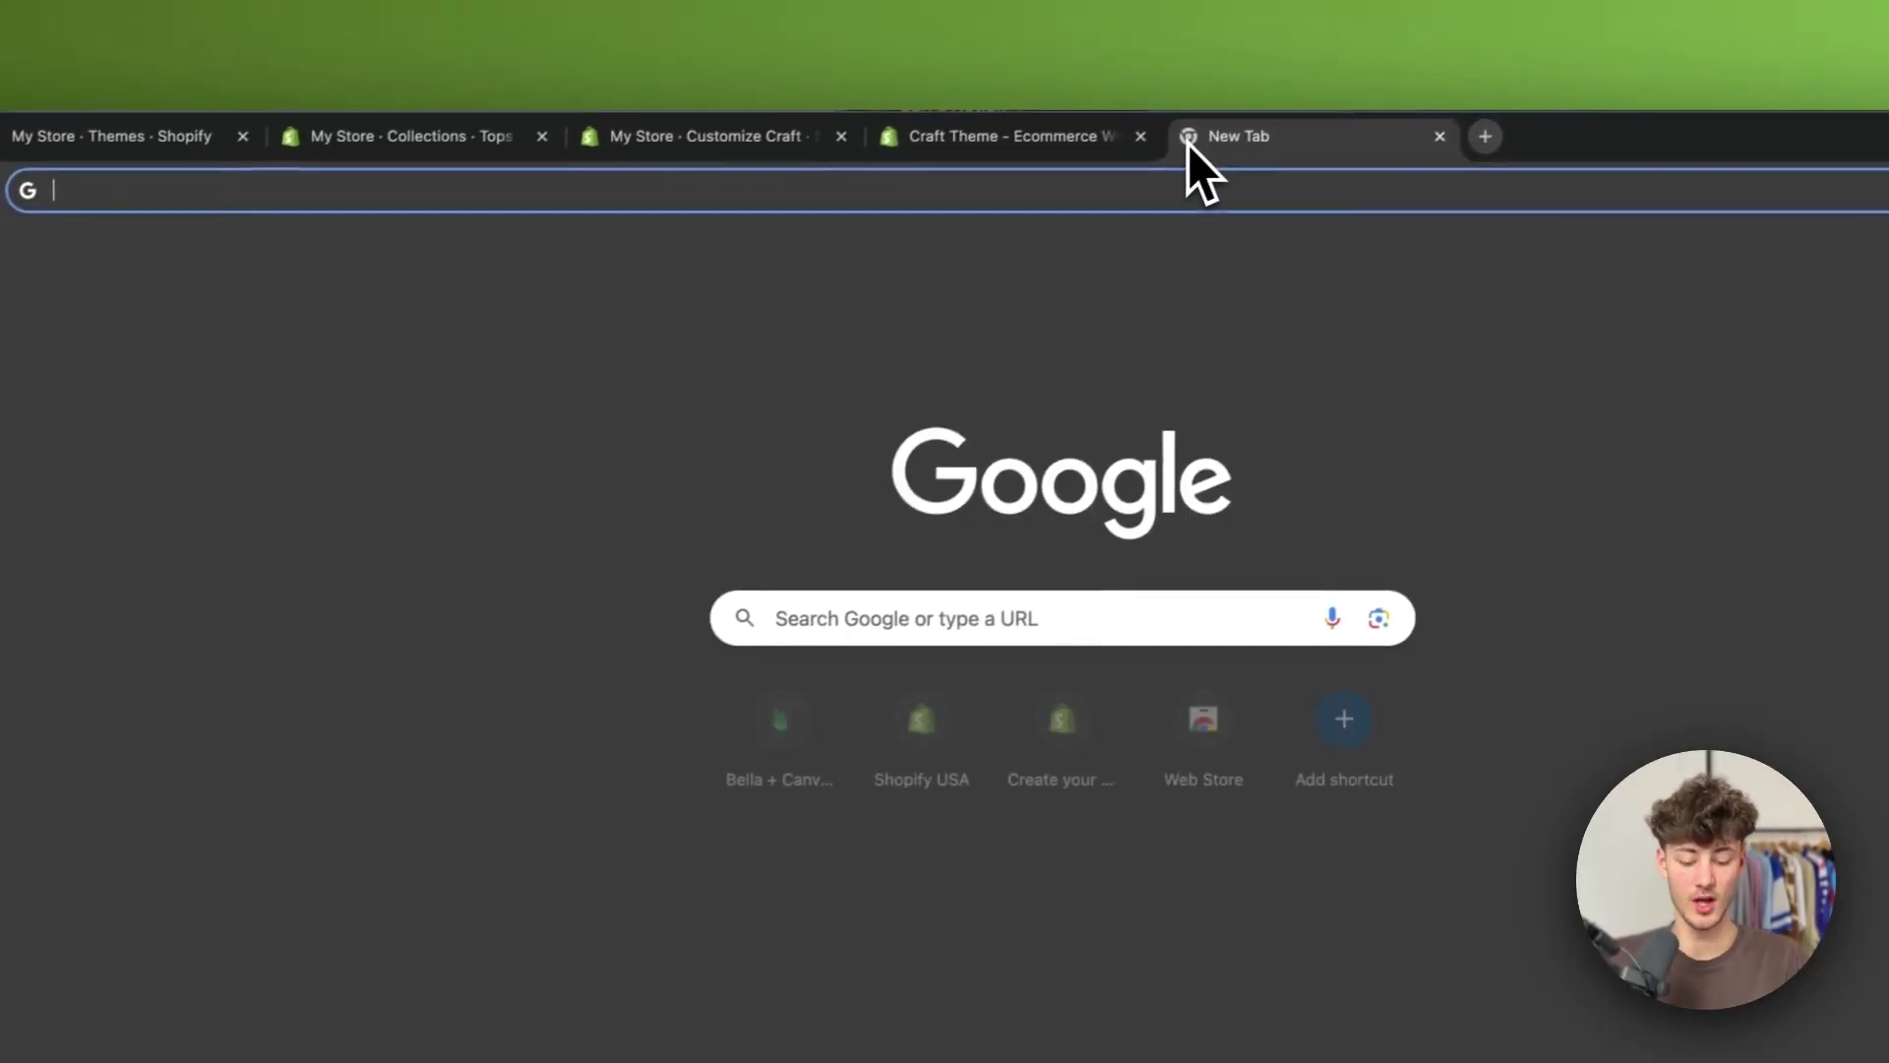
text(fac)
key(BackSpace)
key(BackSpace)
text(a)
key(Return)
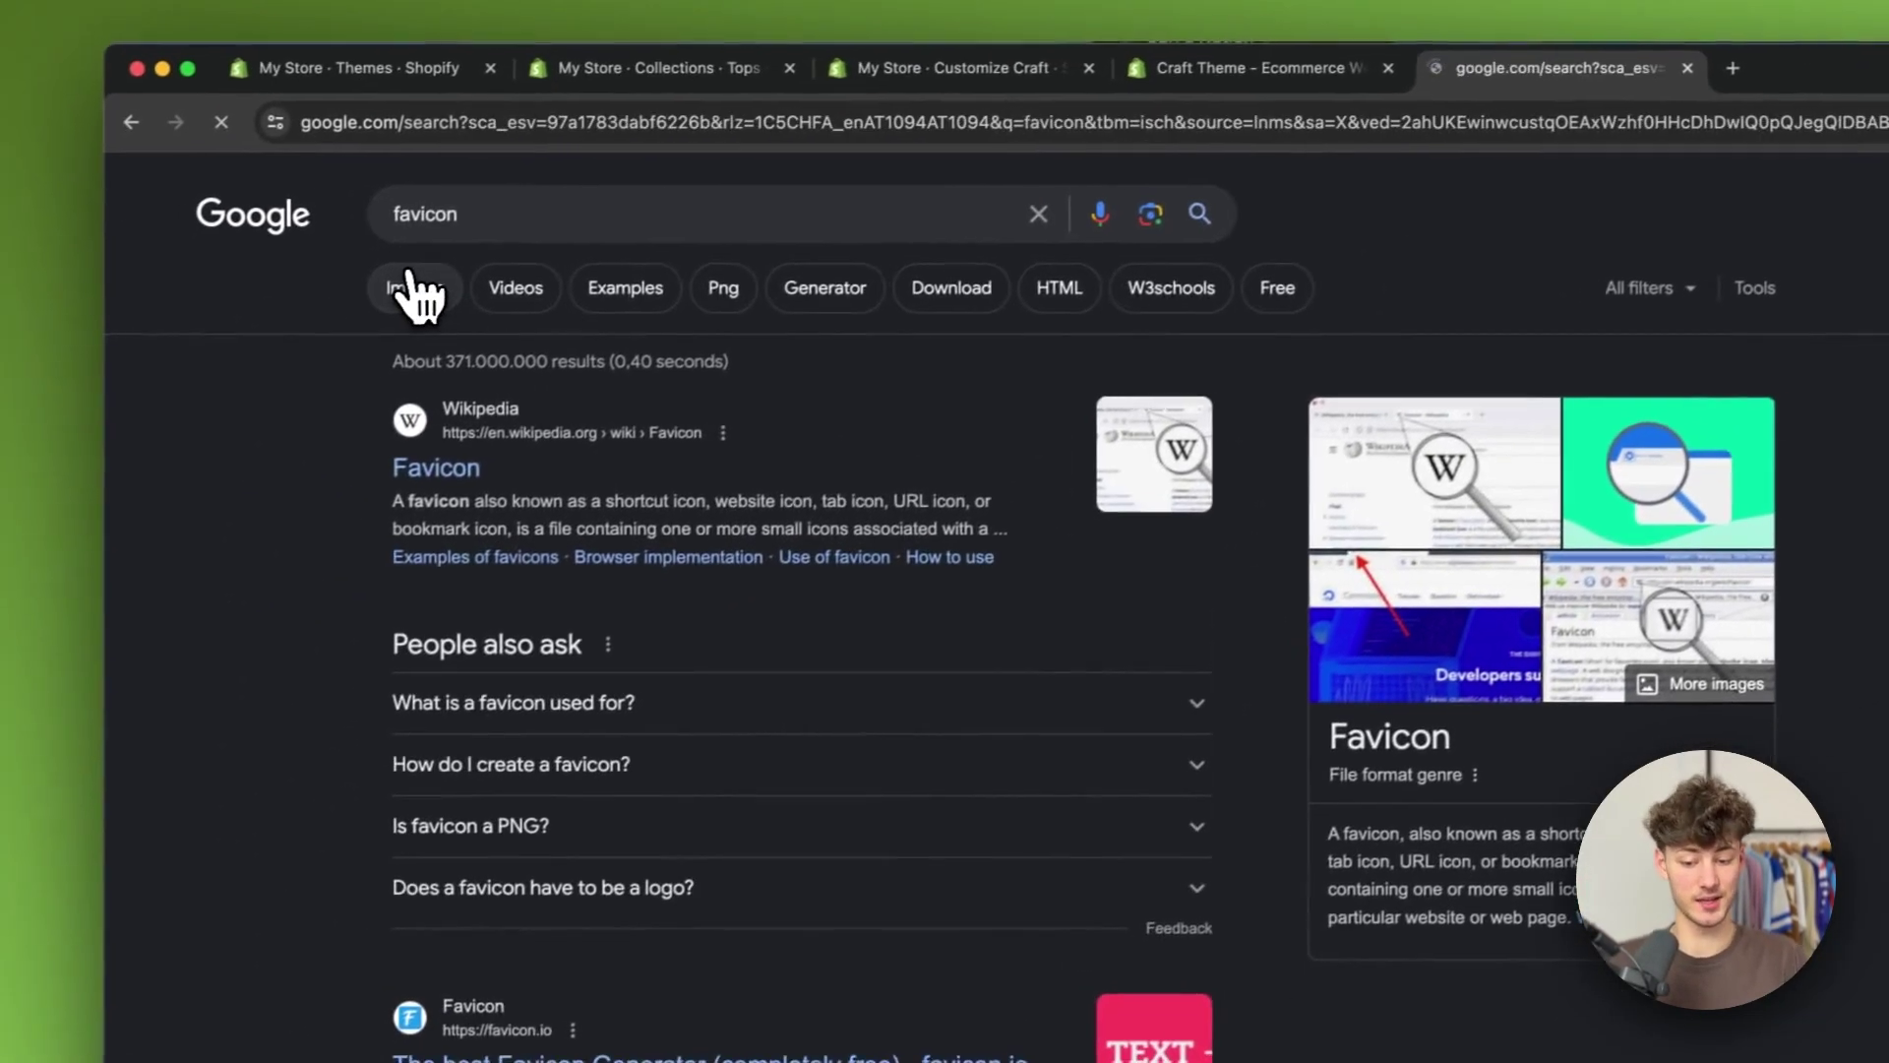
click(312, 319)
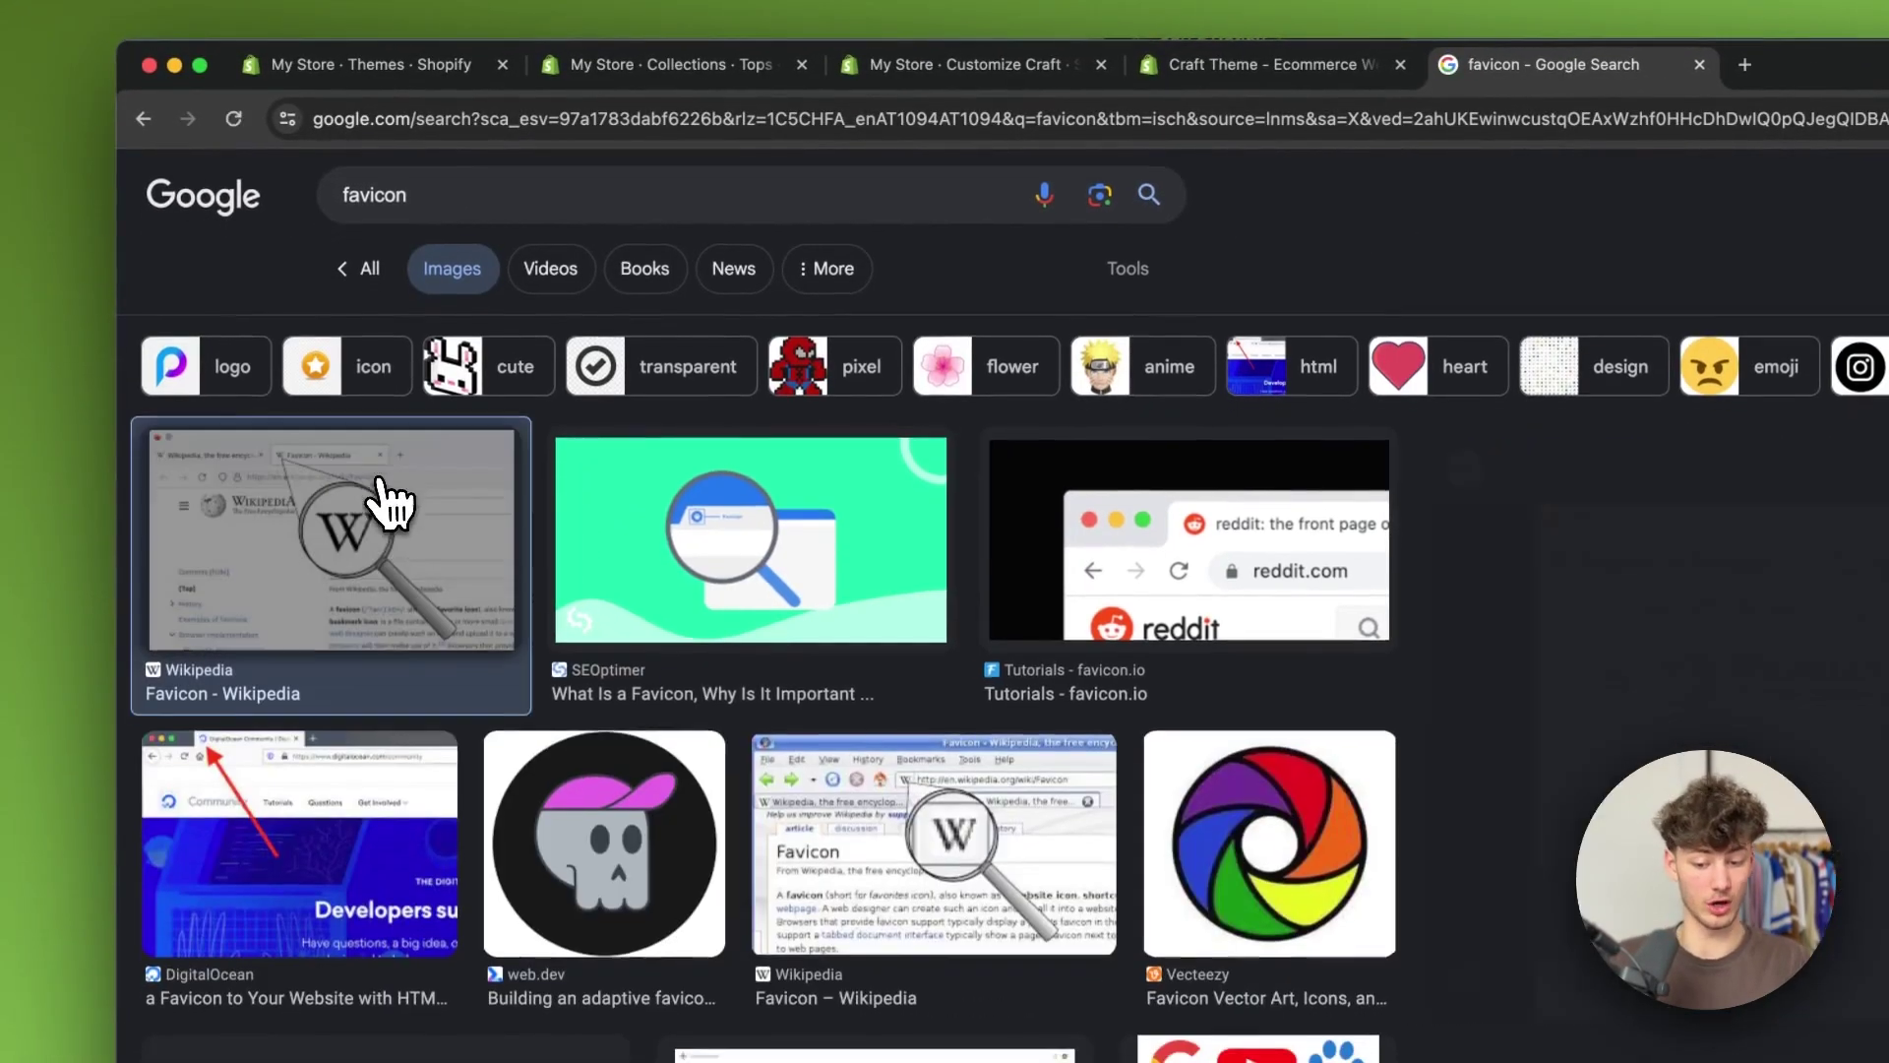
click(390, 501)
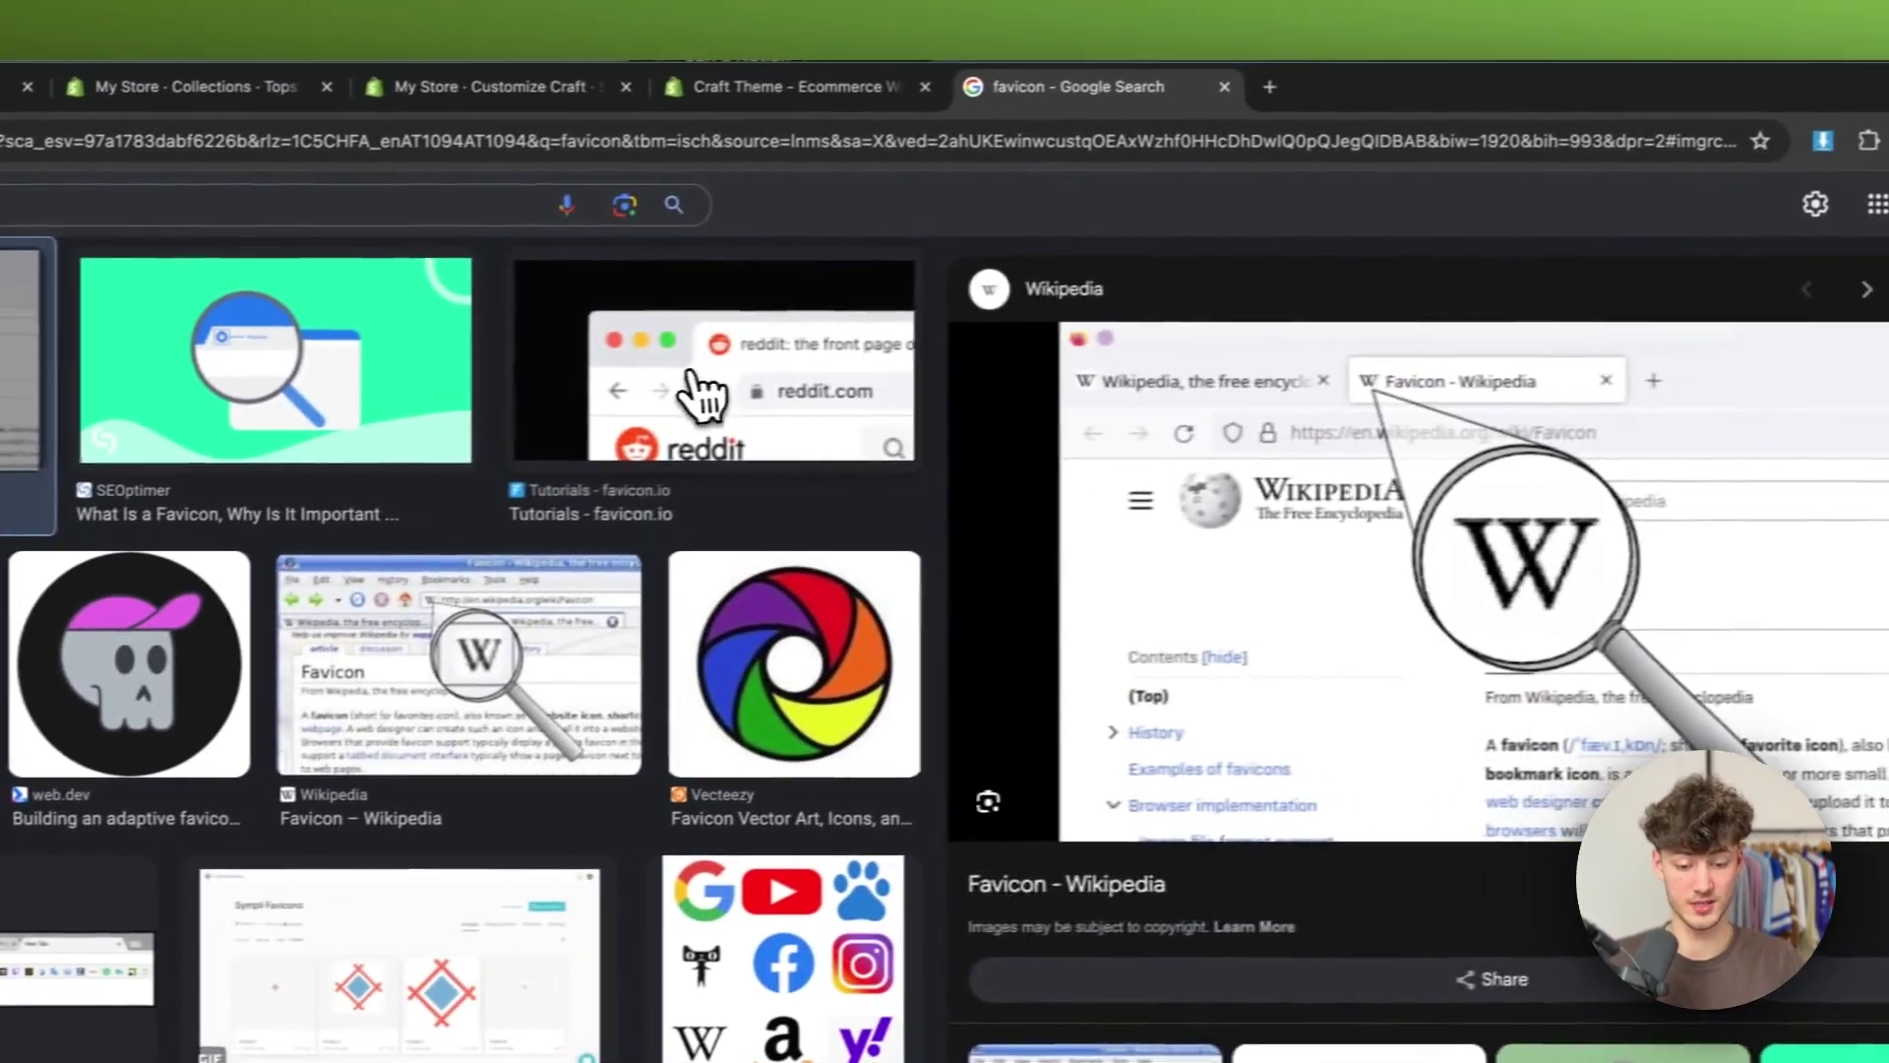
click(1102, 566)
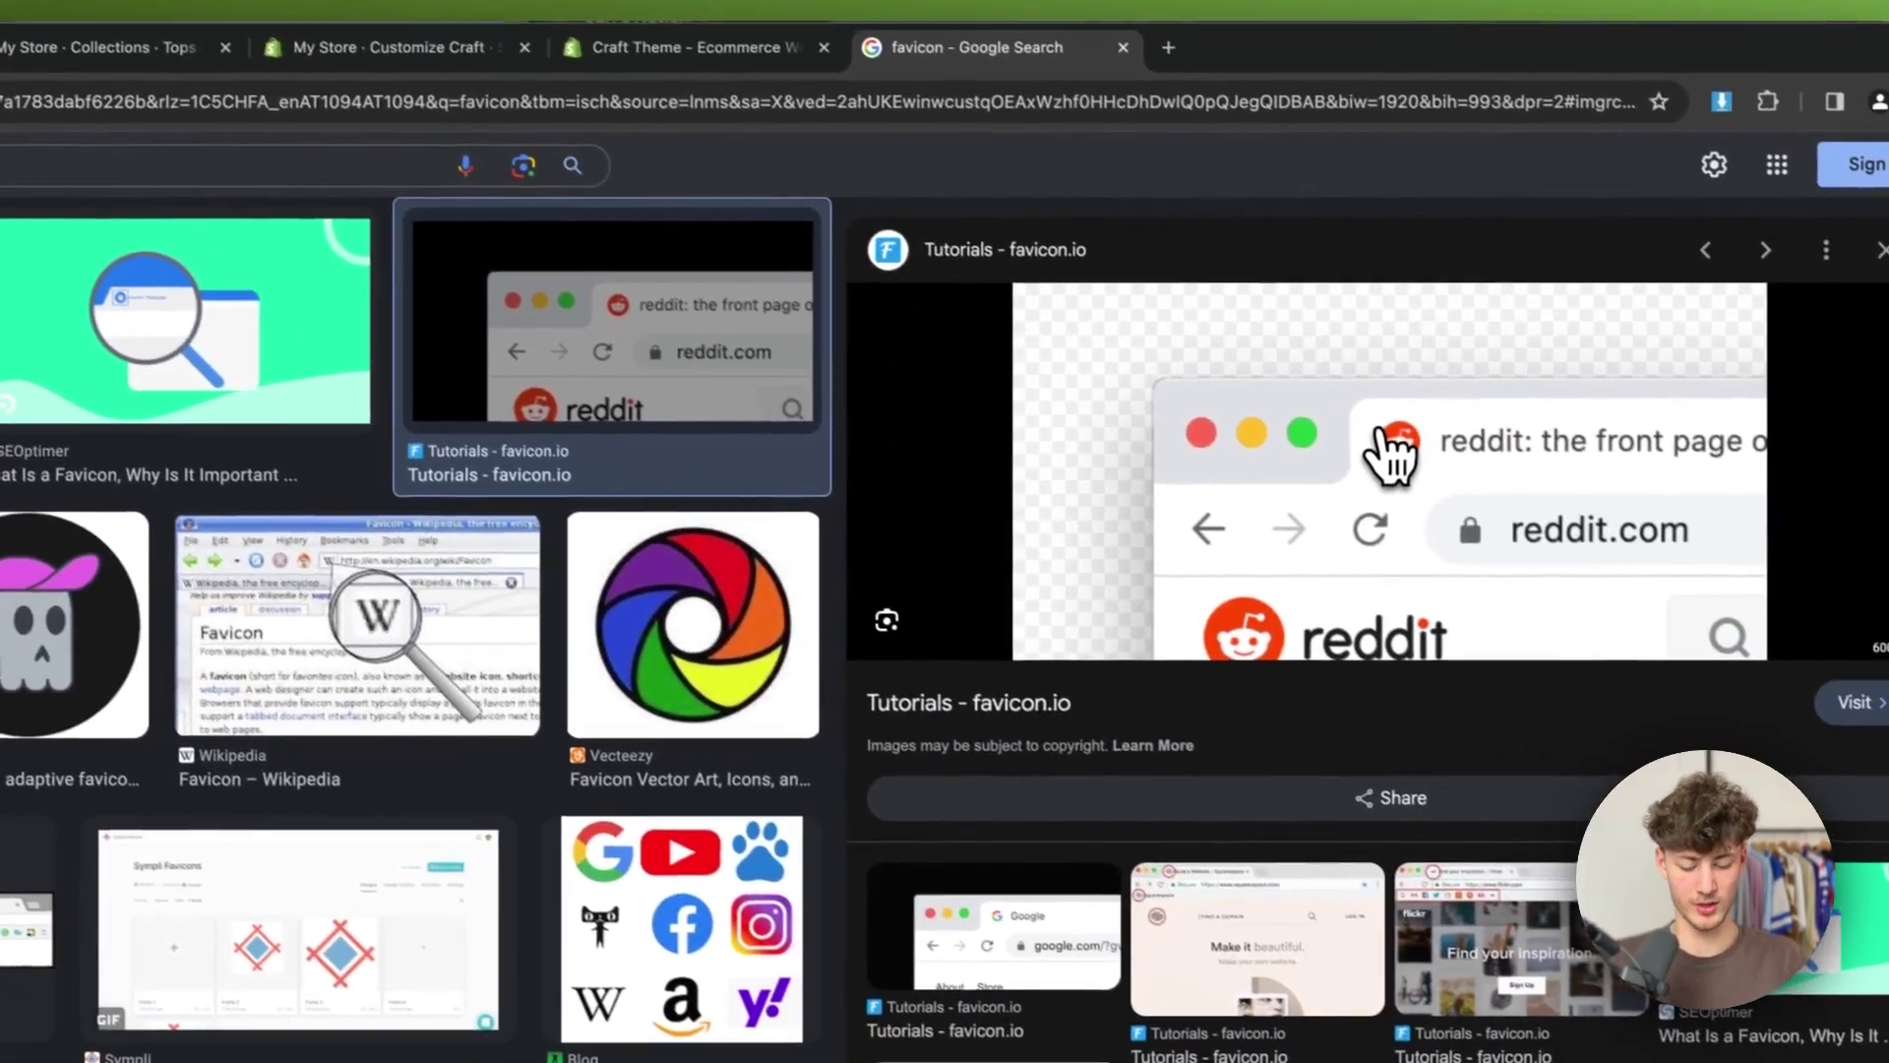
key(ctrl+w)
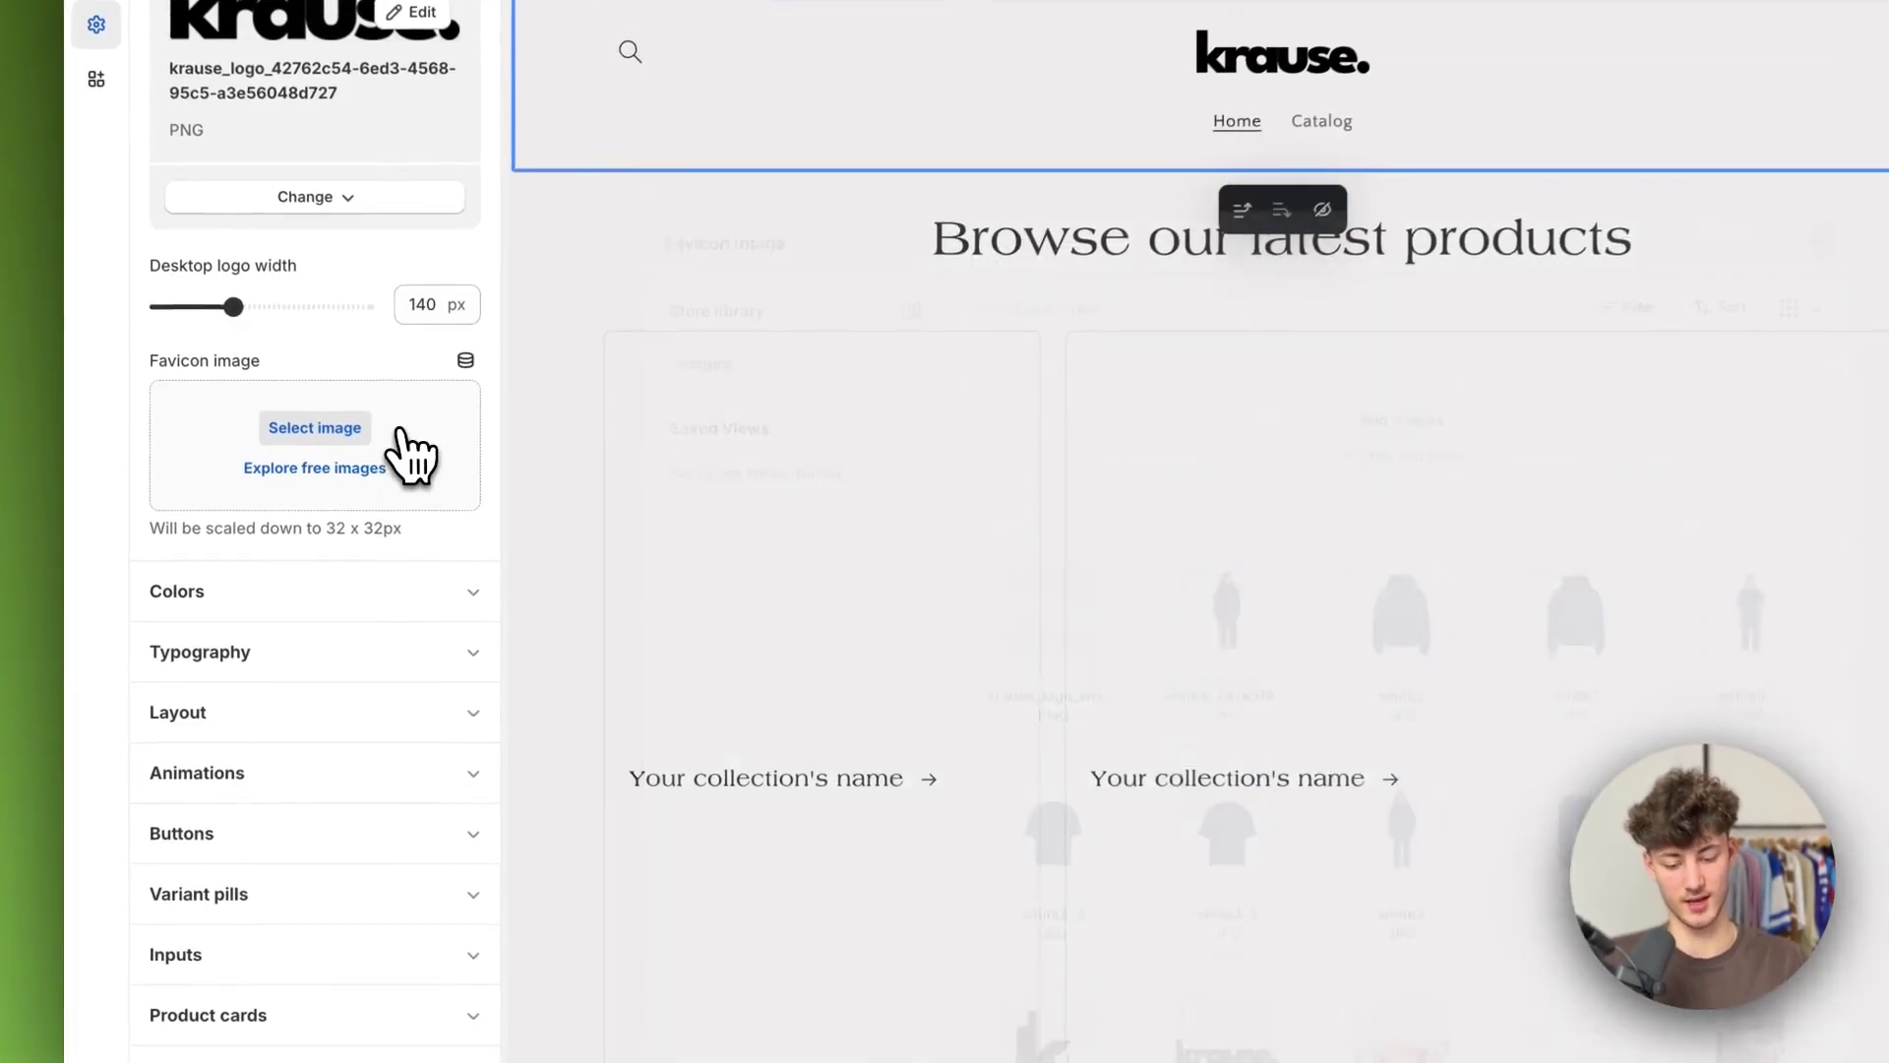
Set the favicon to the k._favicon image from the store library and collapse the Logo settings
click(383, 532)
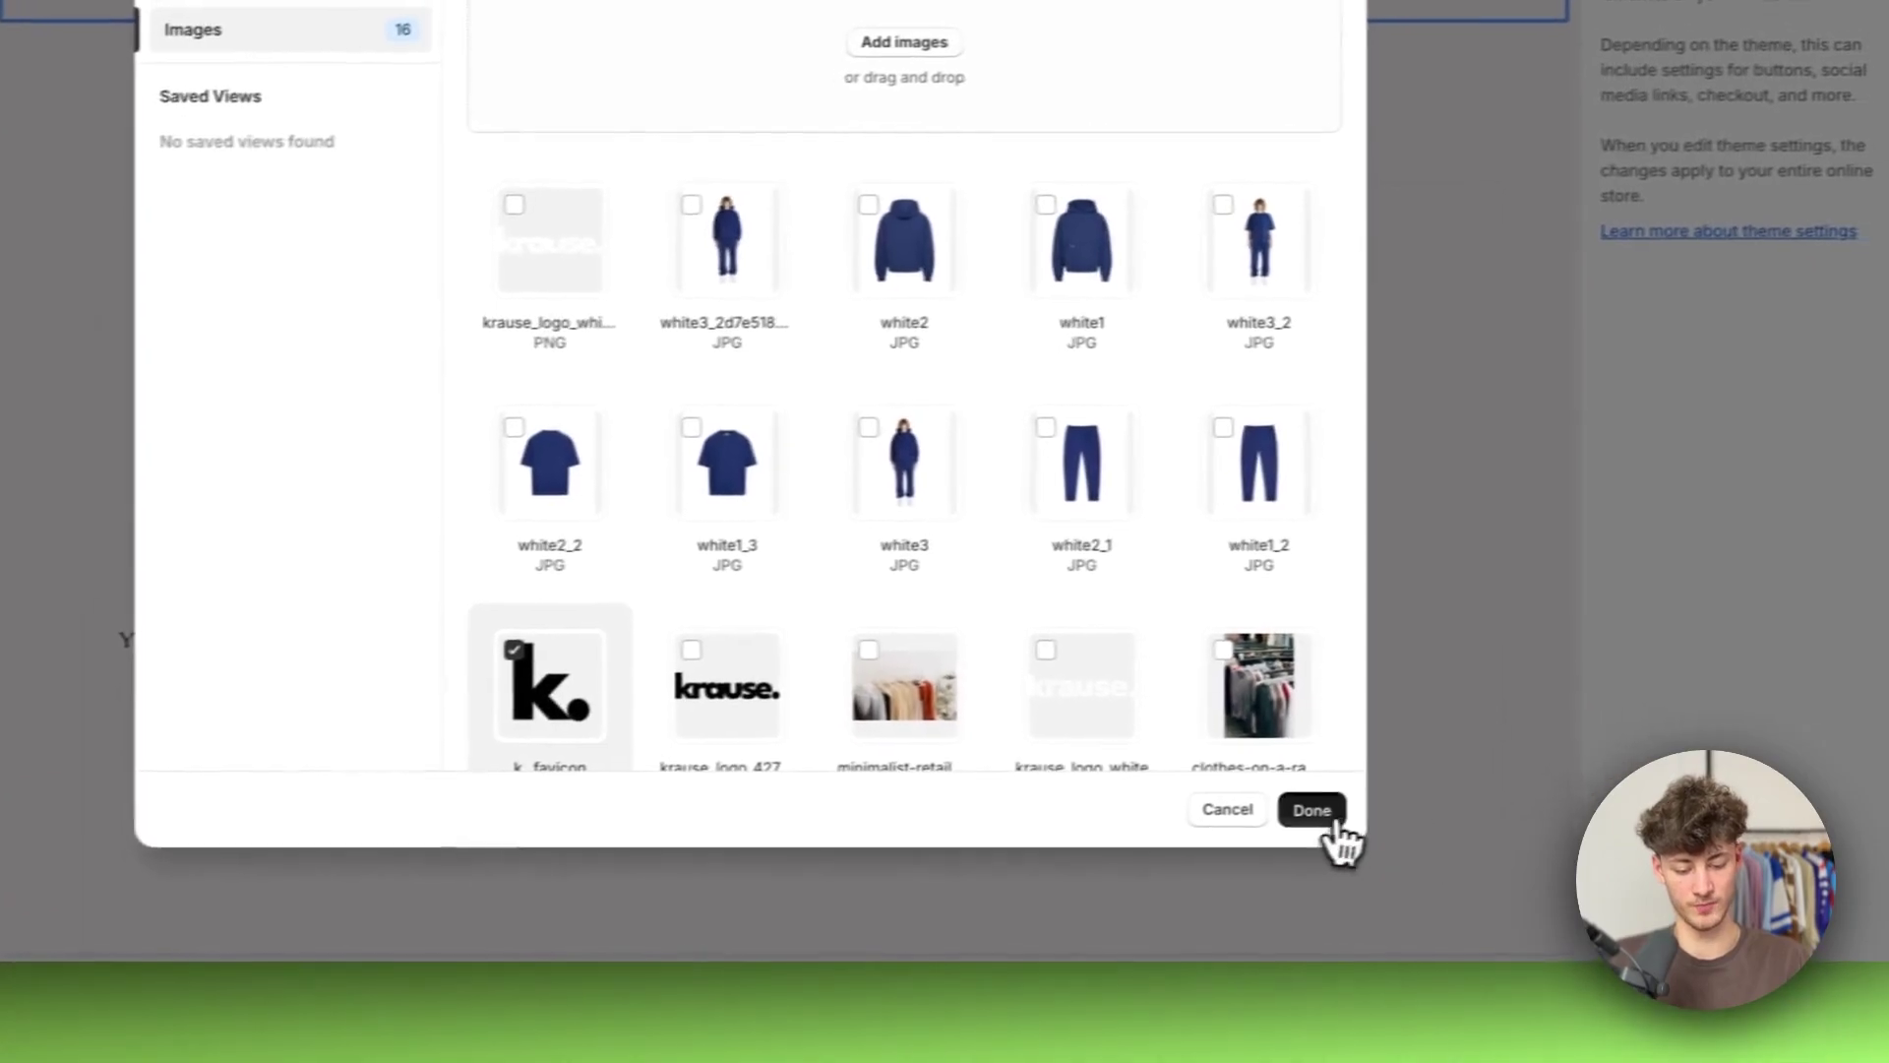
click(1564, 858)
scroll(345, 631, up, 1)
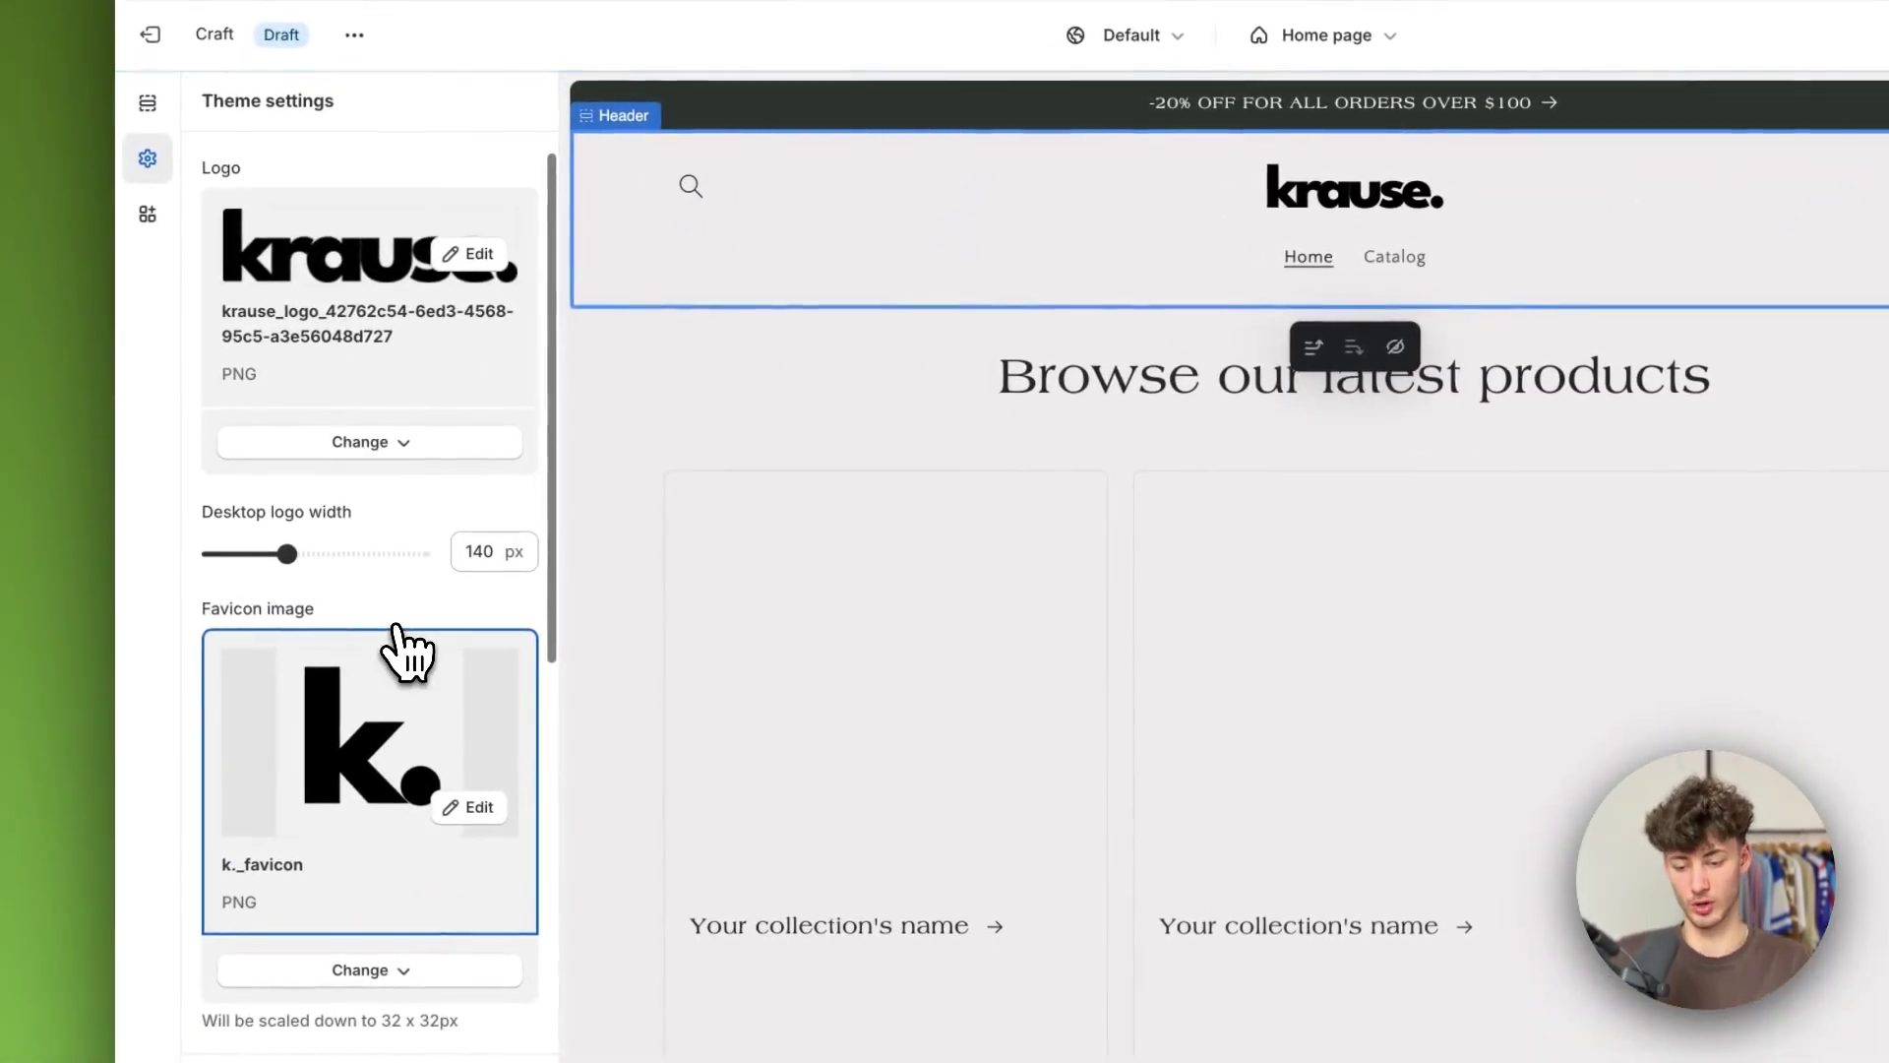
scroll(348, 629, down, 5)
scroll(403, 649, up, 5)
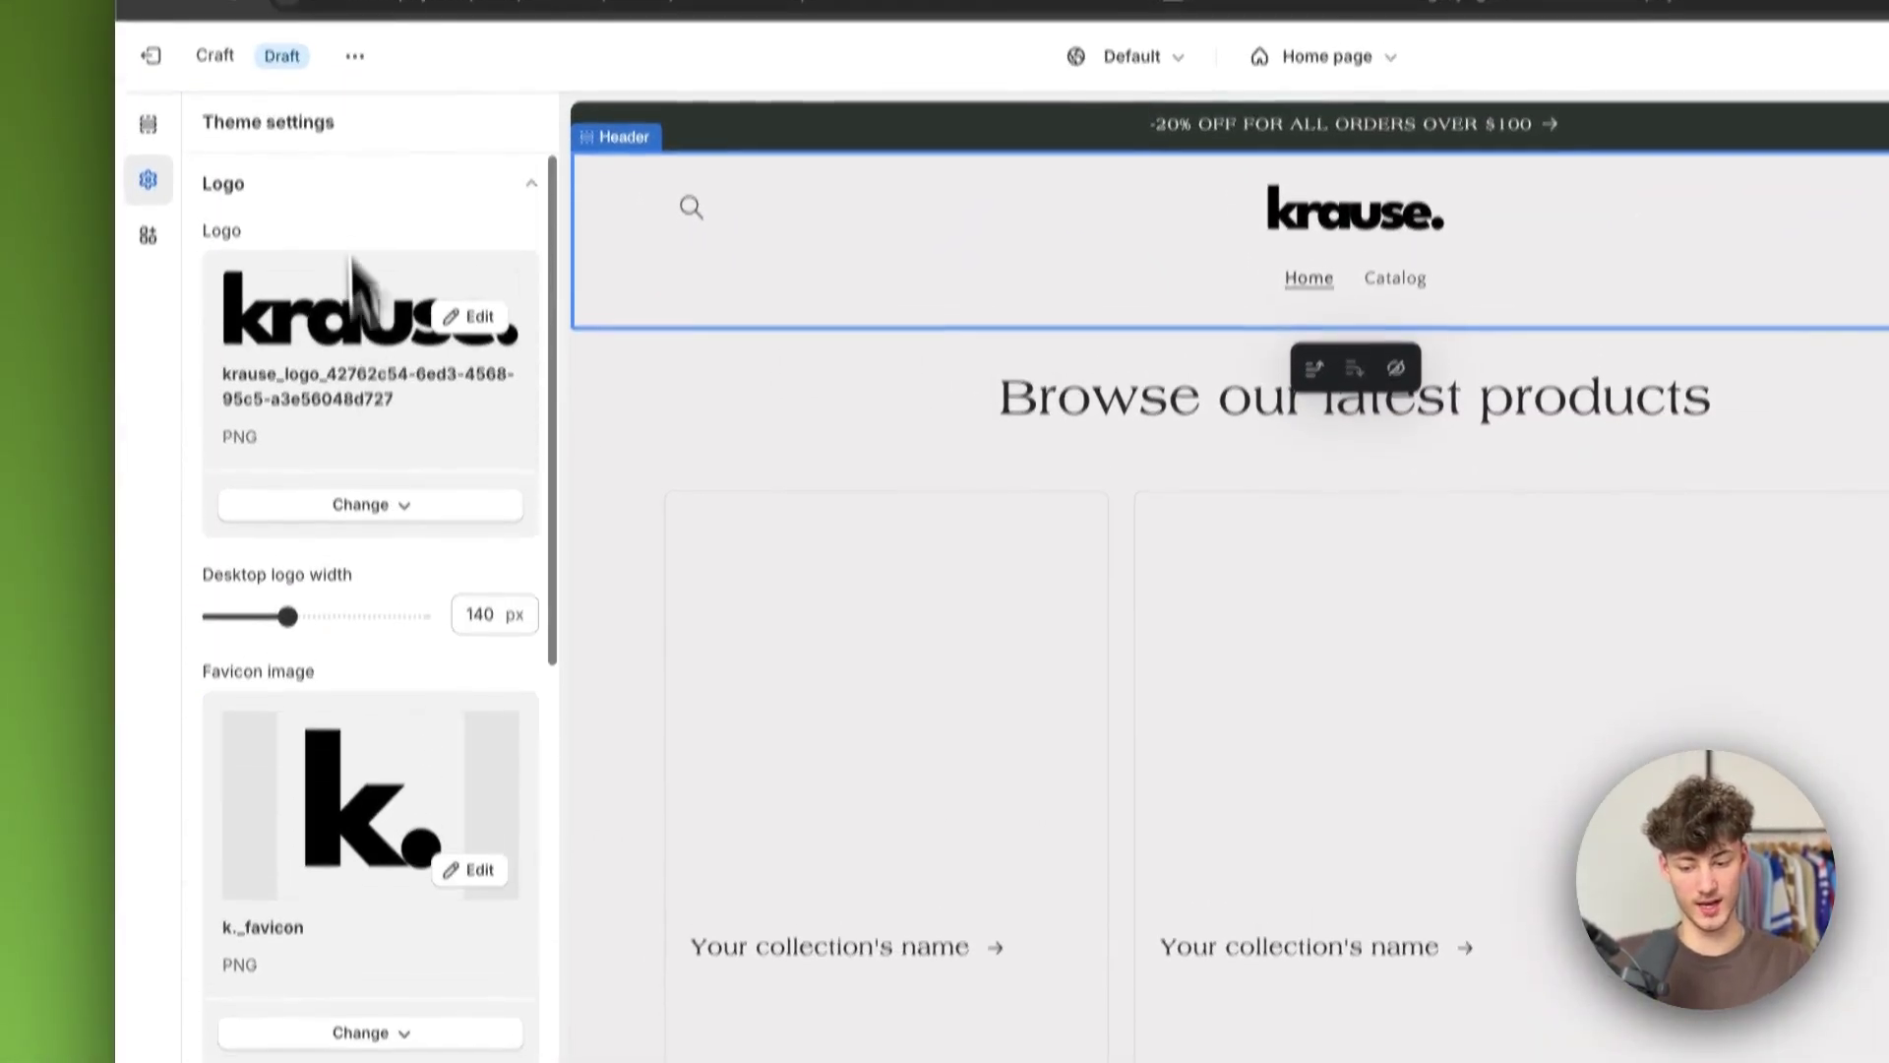
double_click(372, 203)
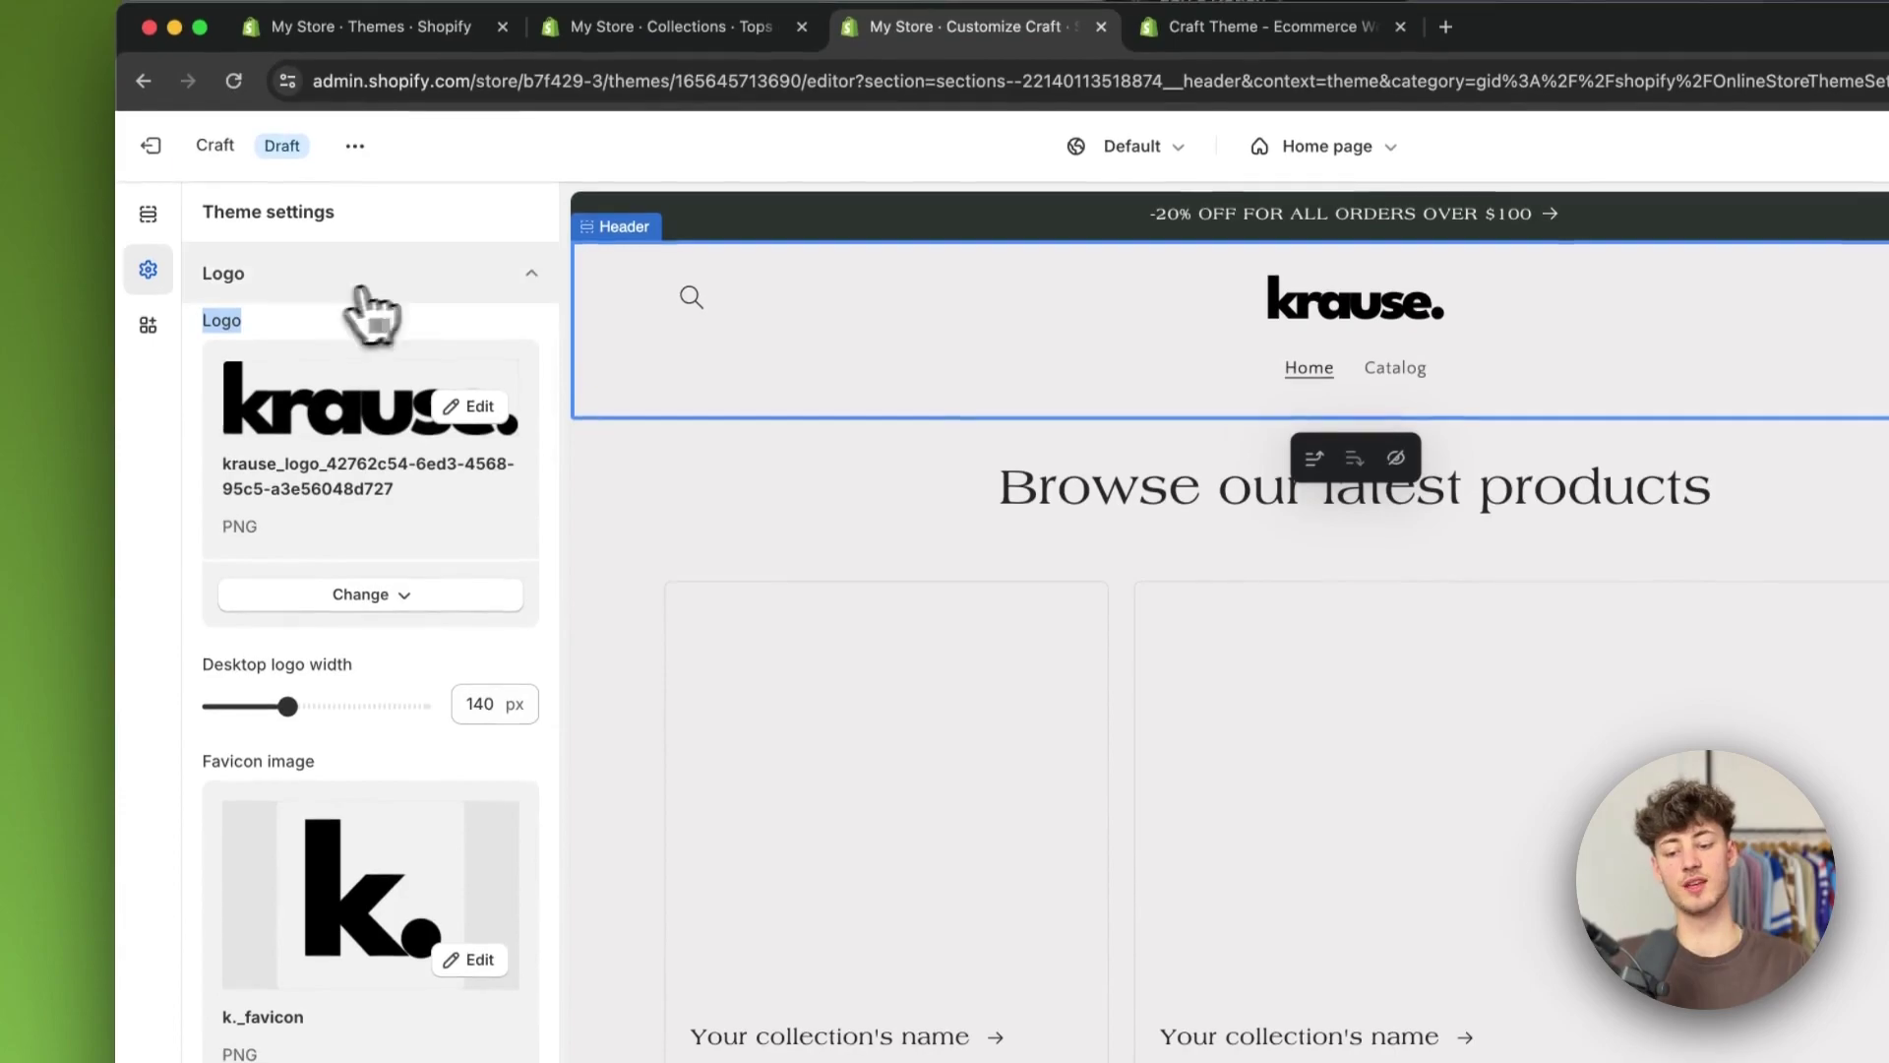
click(373, 280)
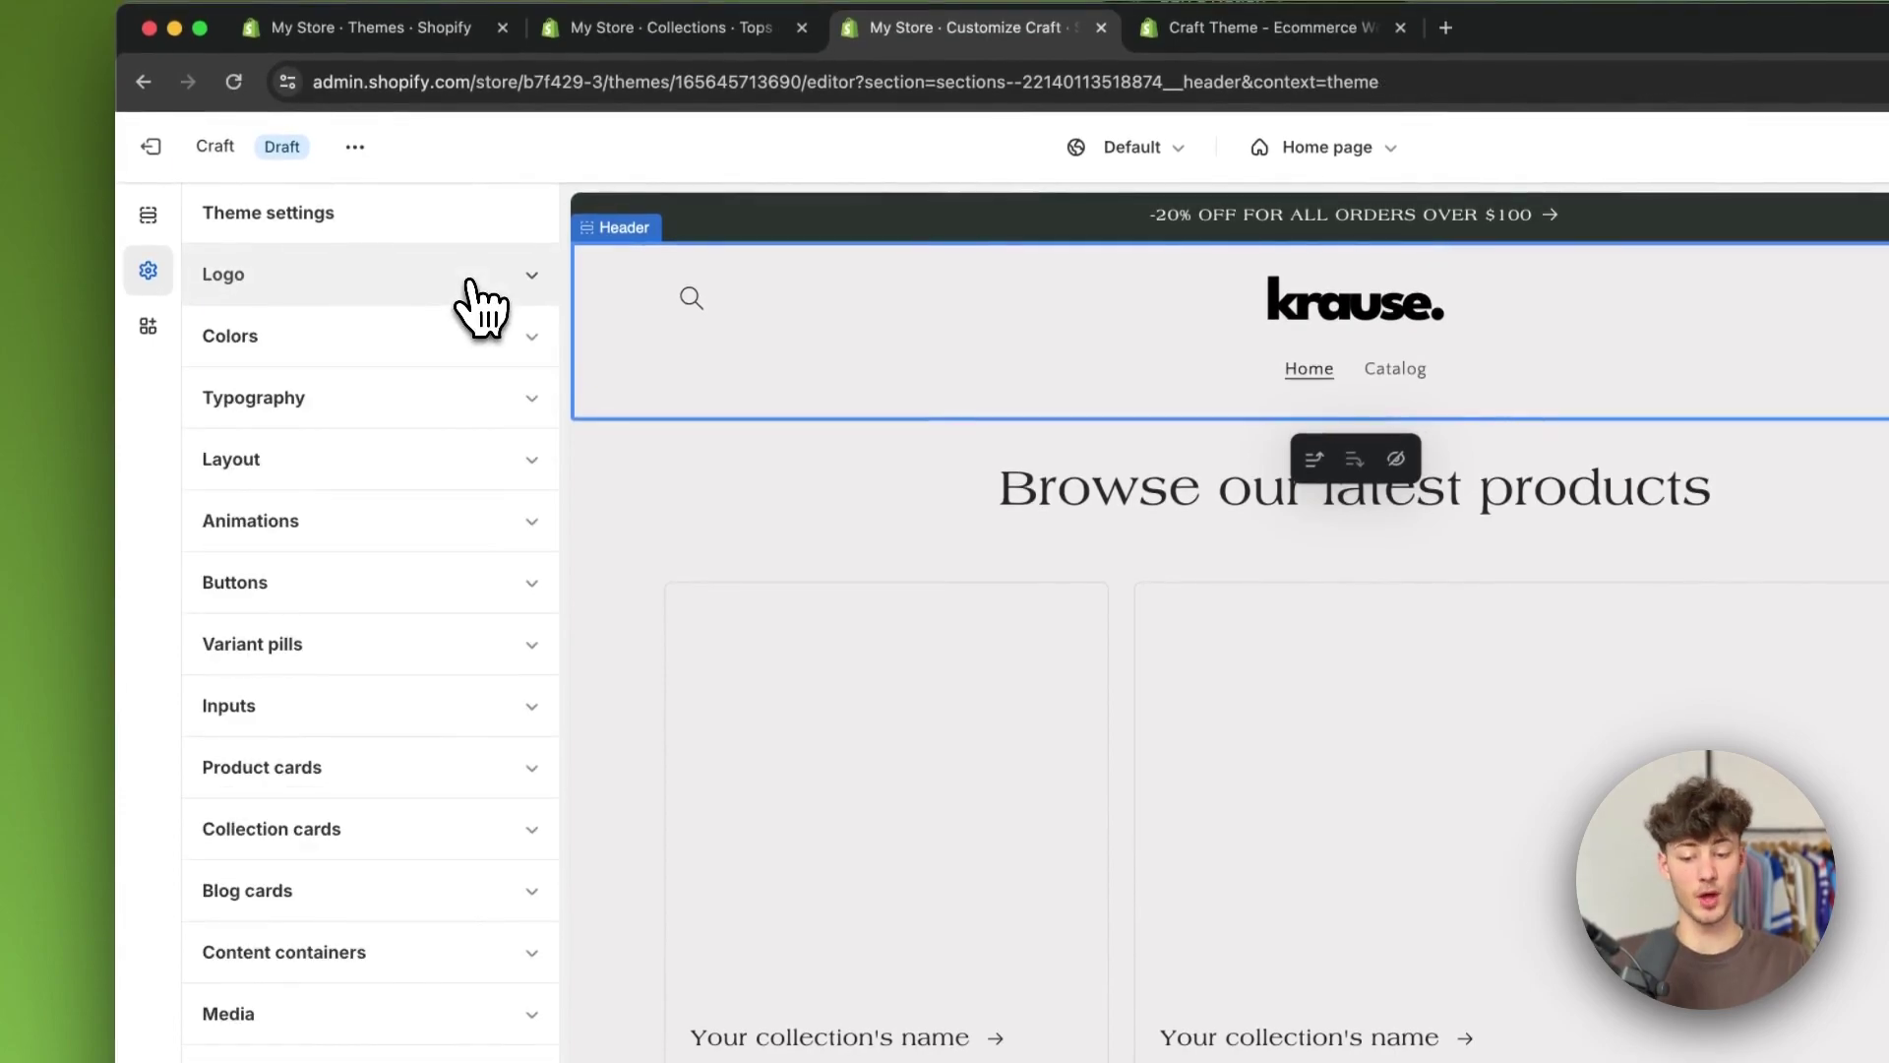
Add a new color scheme in the theme's Colors settings
click(470, 368)
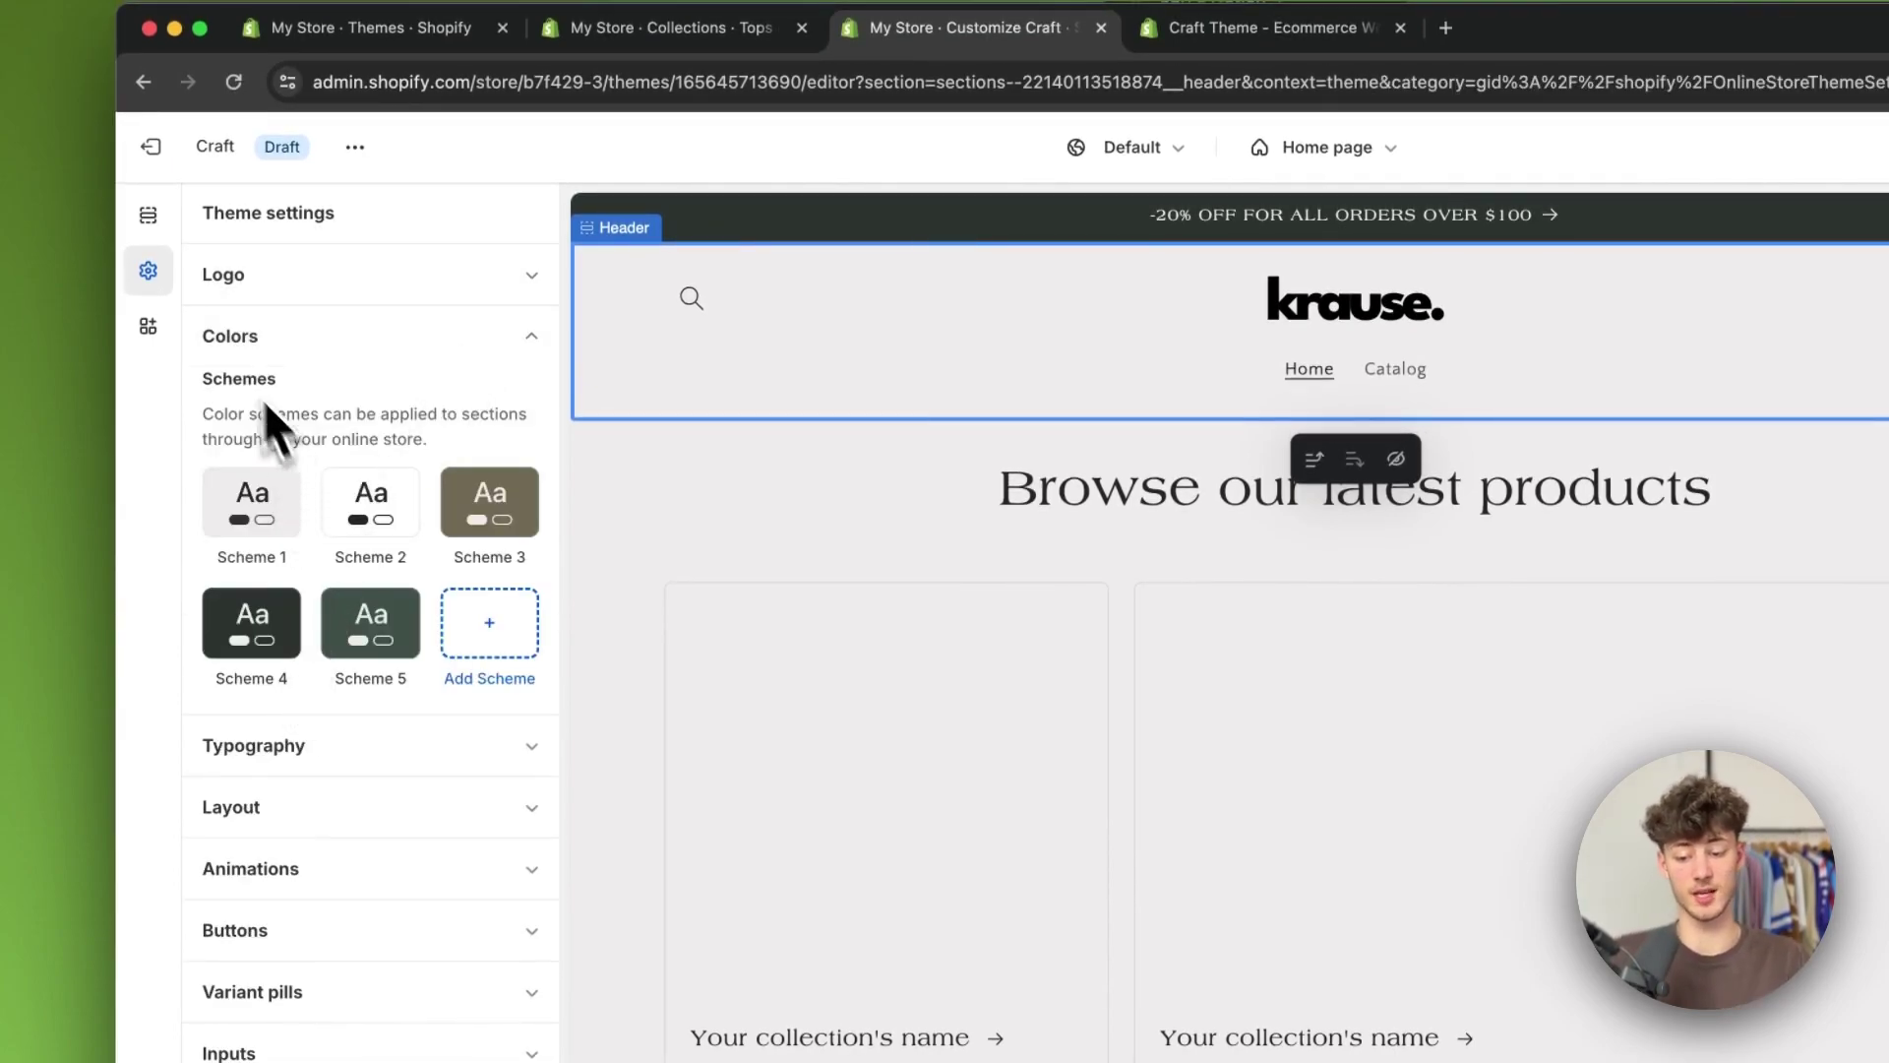
click(446, 433)
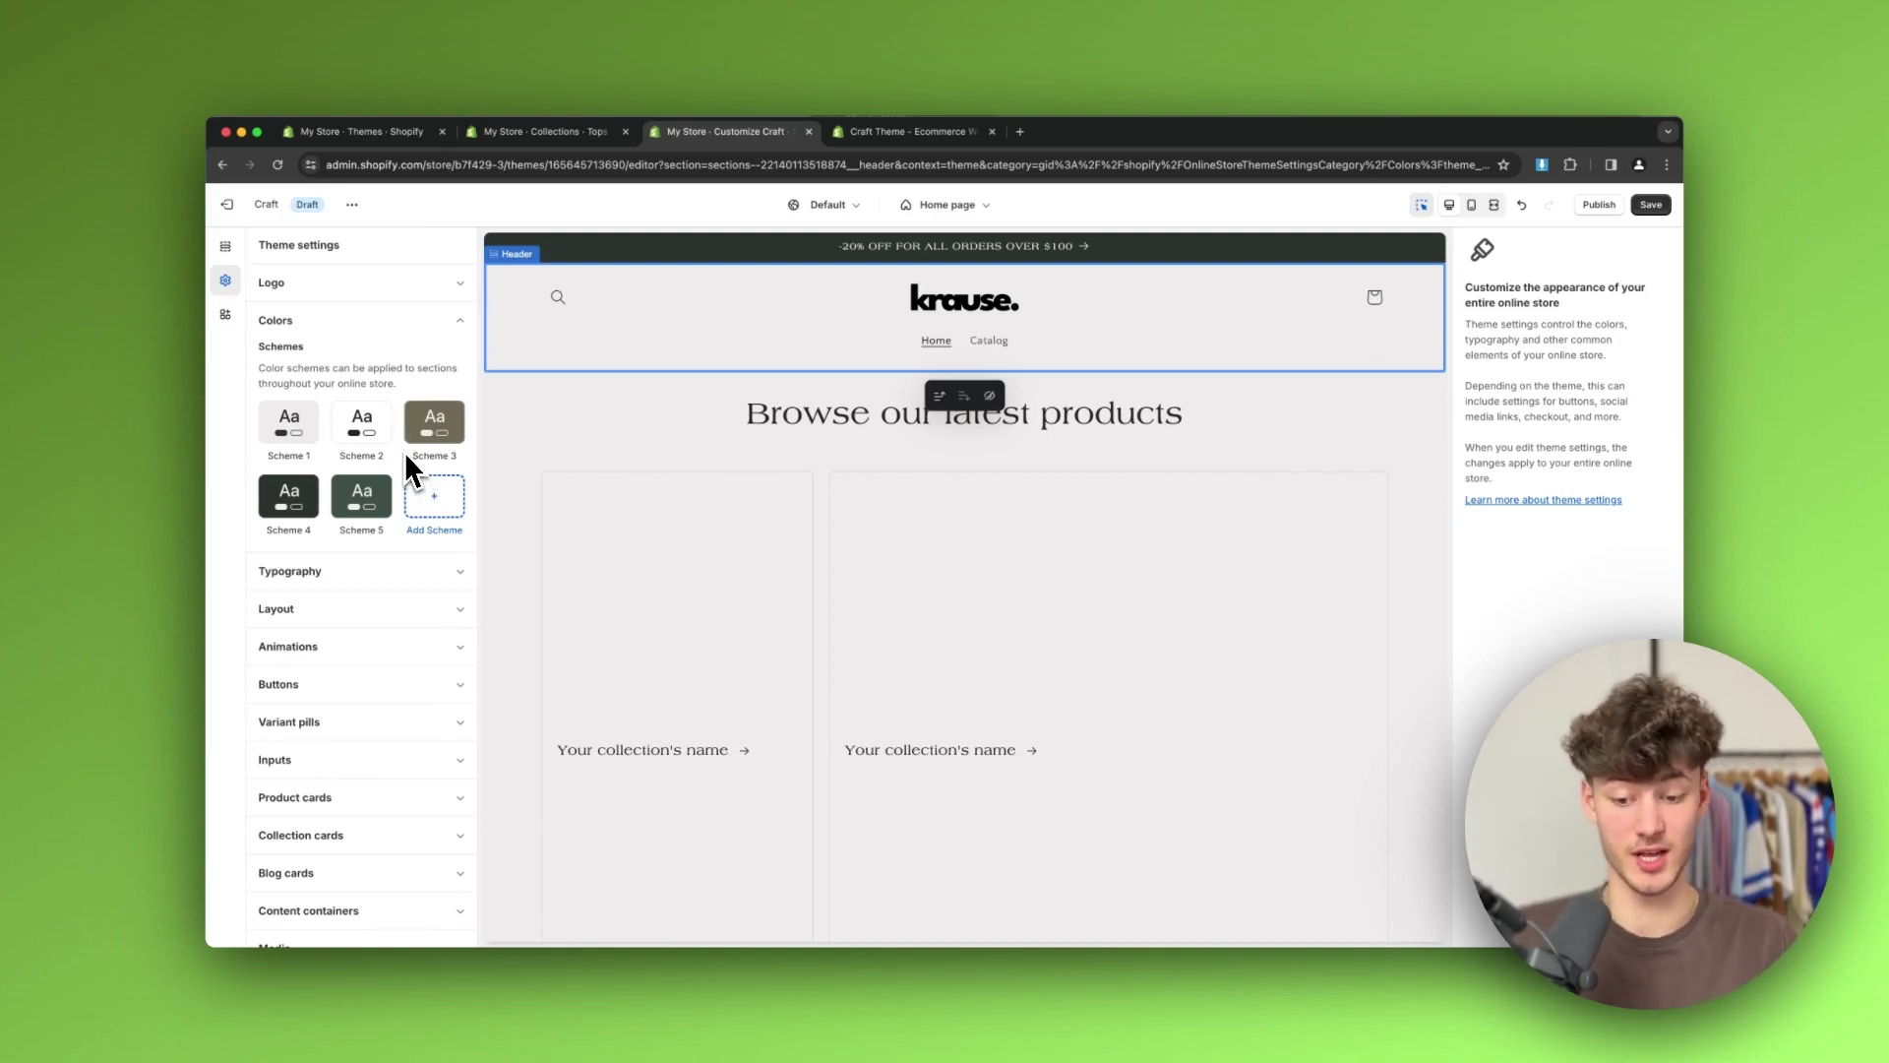
click(433, 500)
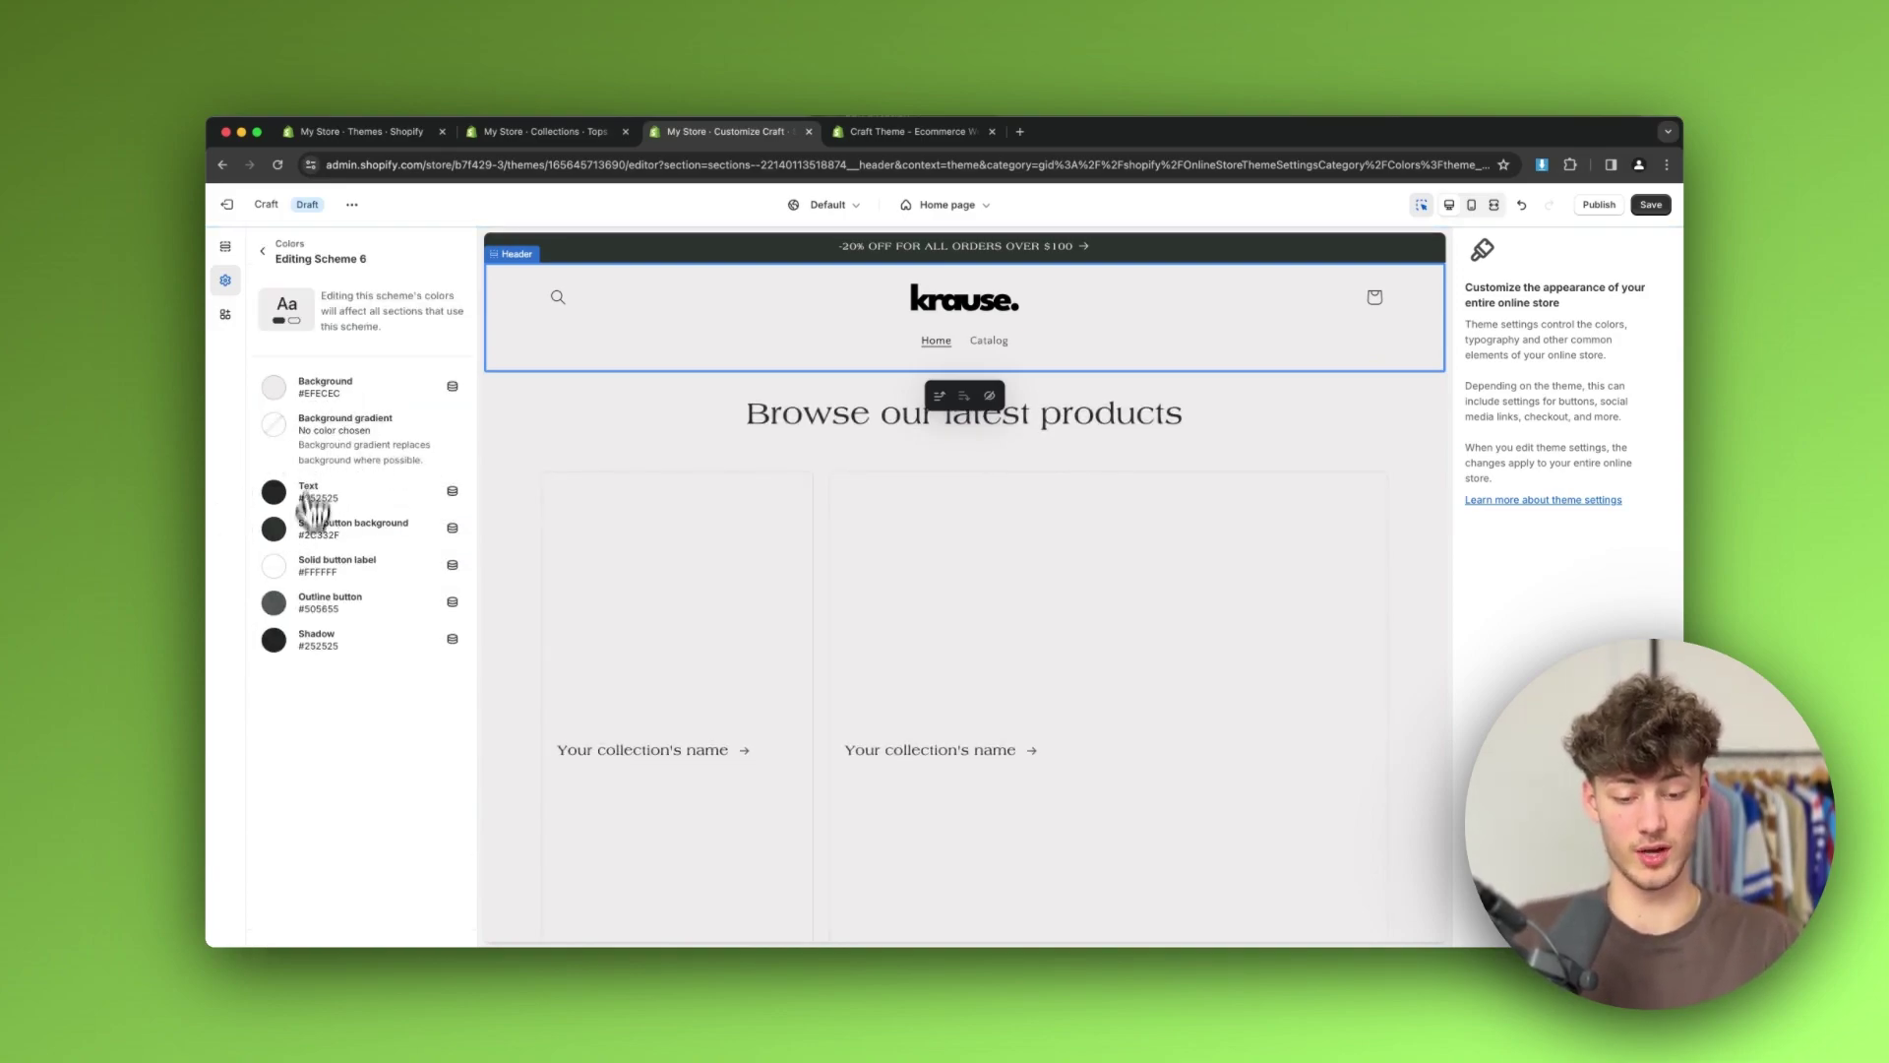
Open coolors.co in a new browser tab and start its palette generator
click(1024, 134)
text(coolors)
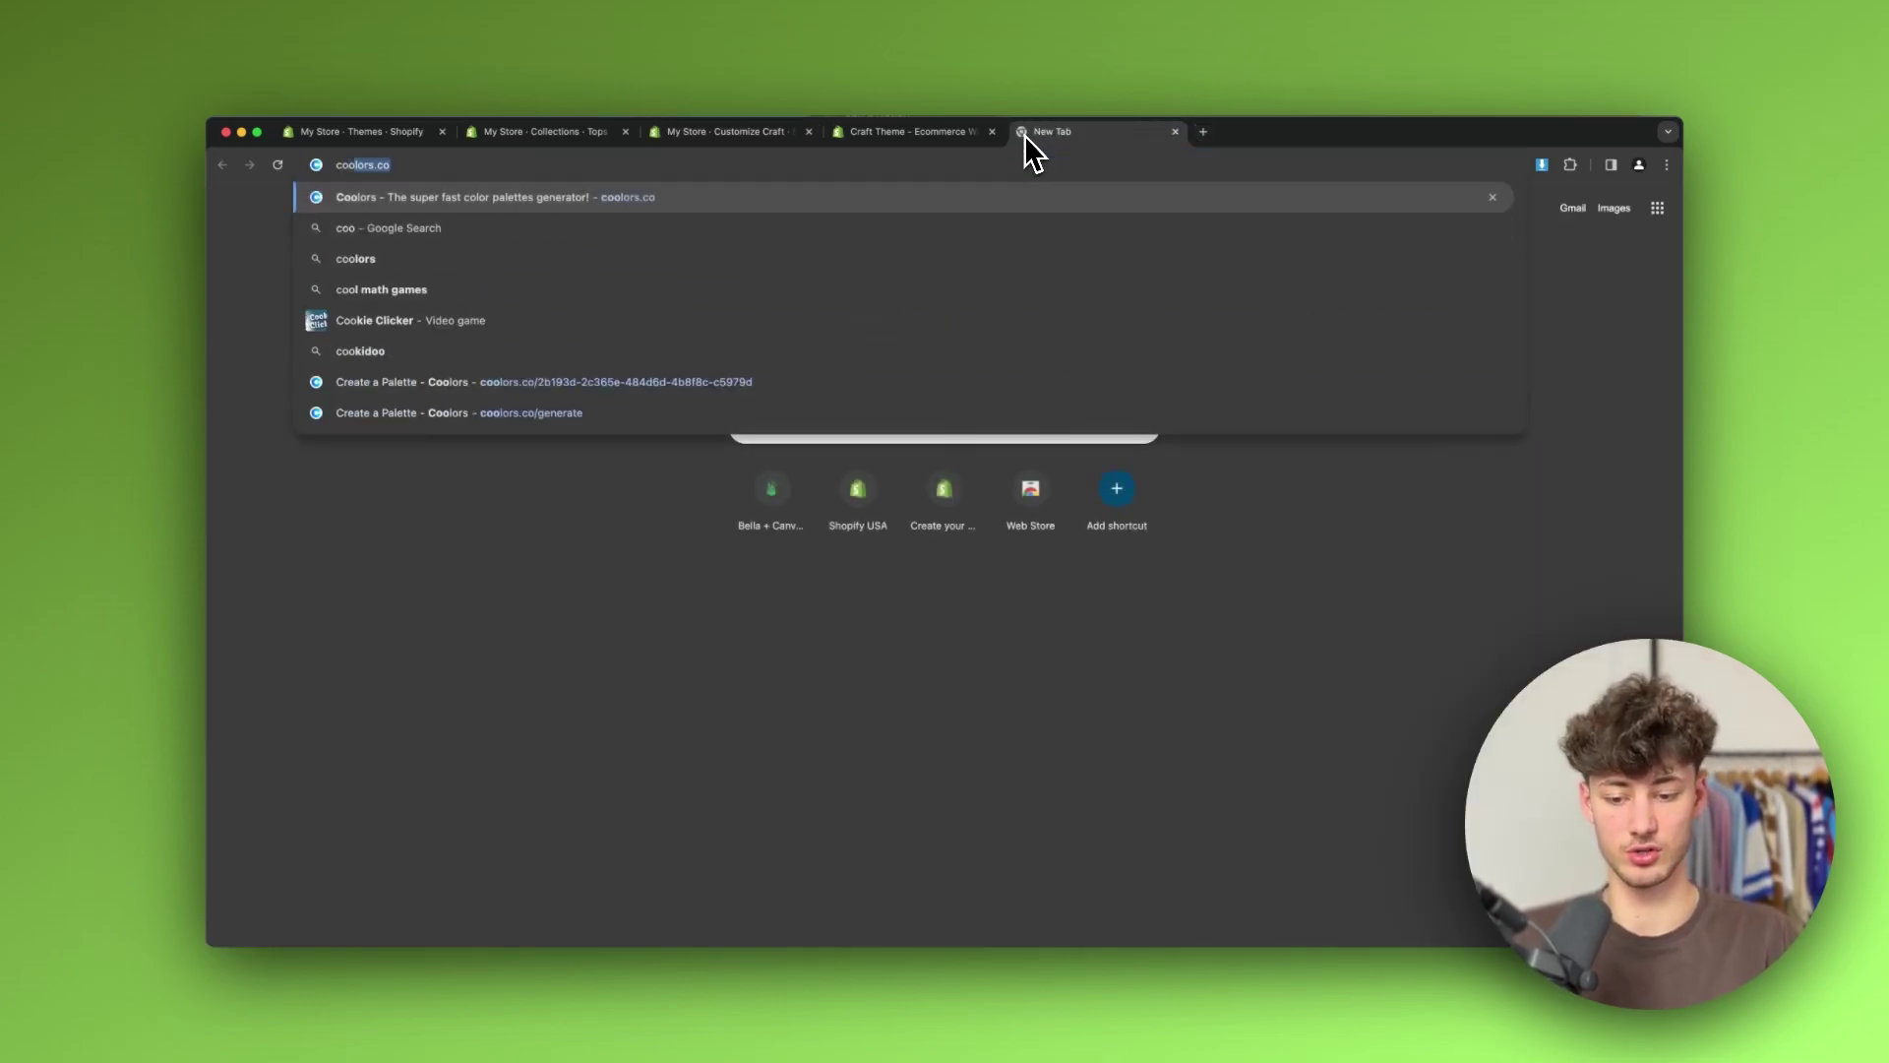
key(Return)
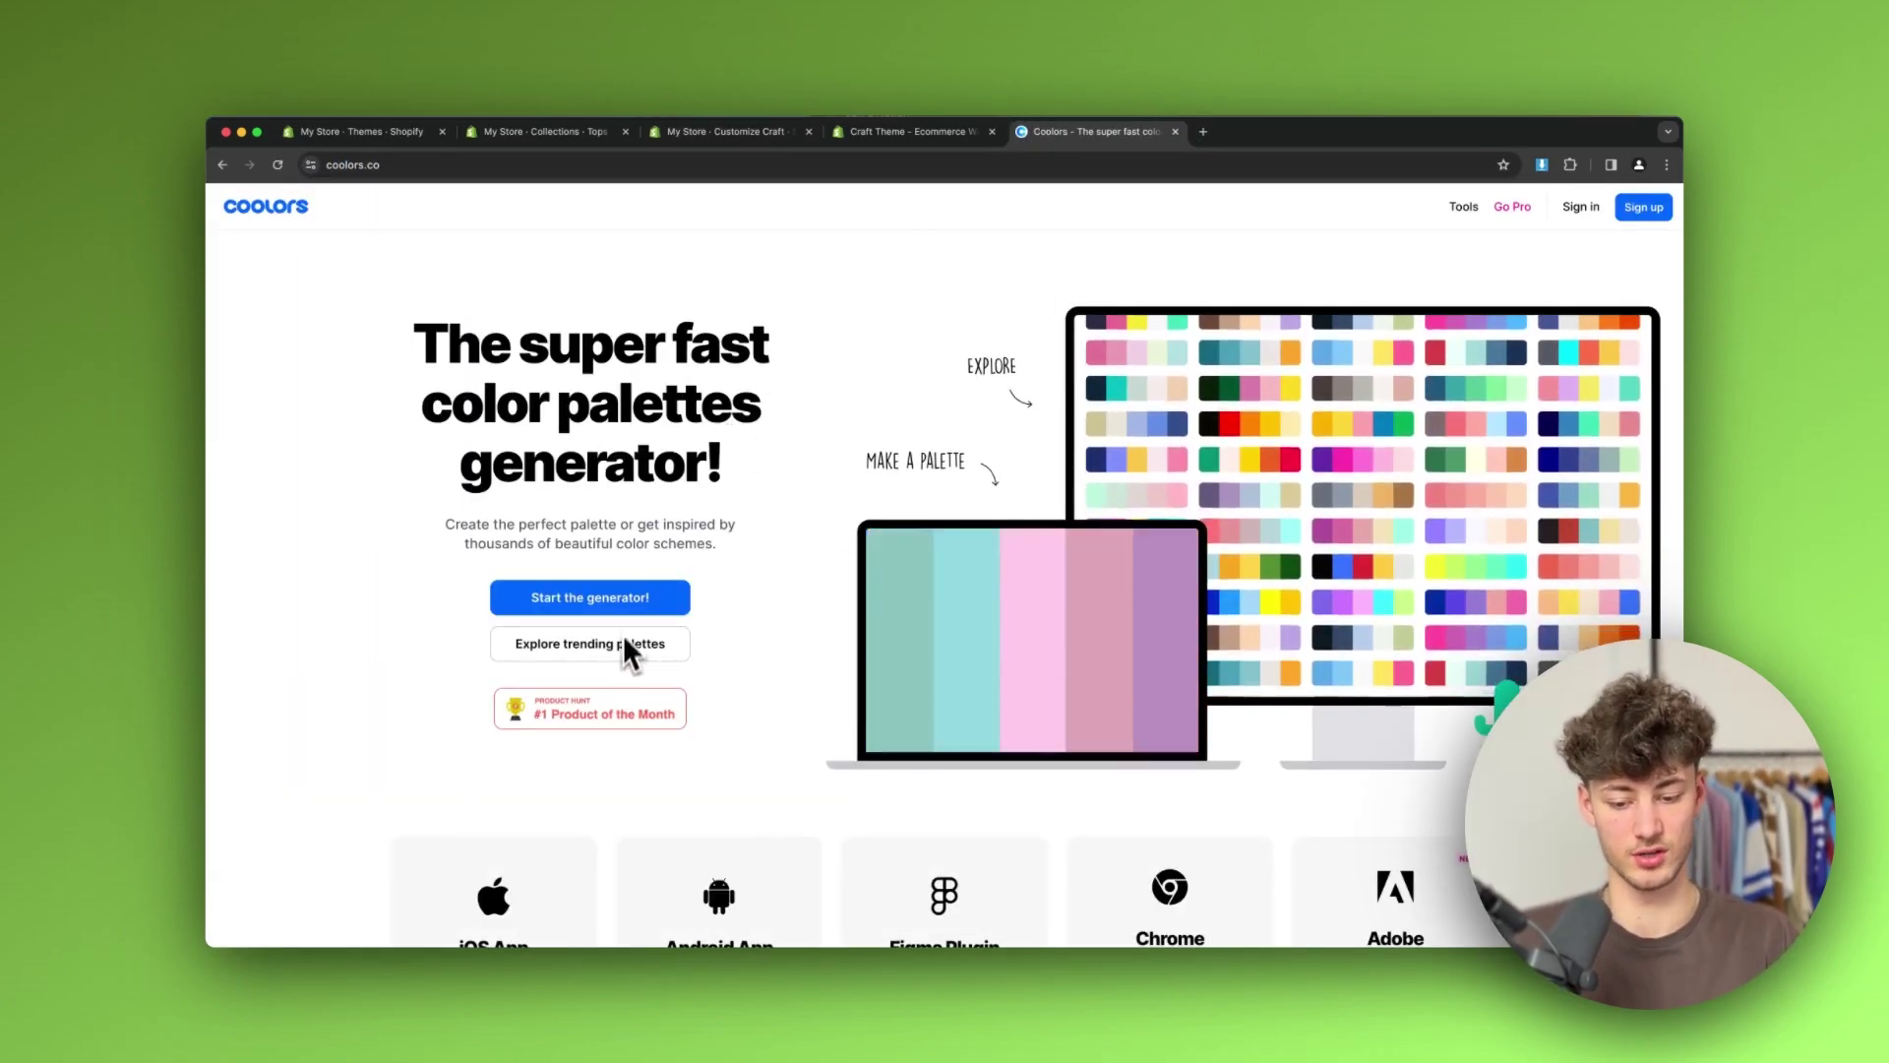
click(620, 602)
Generate a series of random color palettes for inspiration, close Coolors, and return to the Shopify theme editor
key(space)
key(space)
key(space)
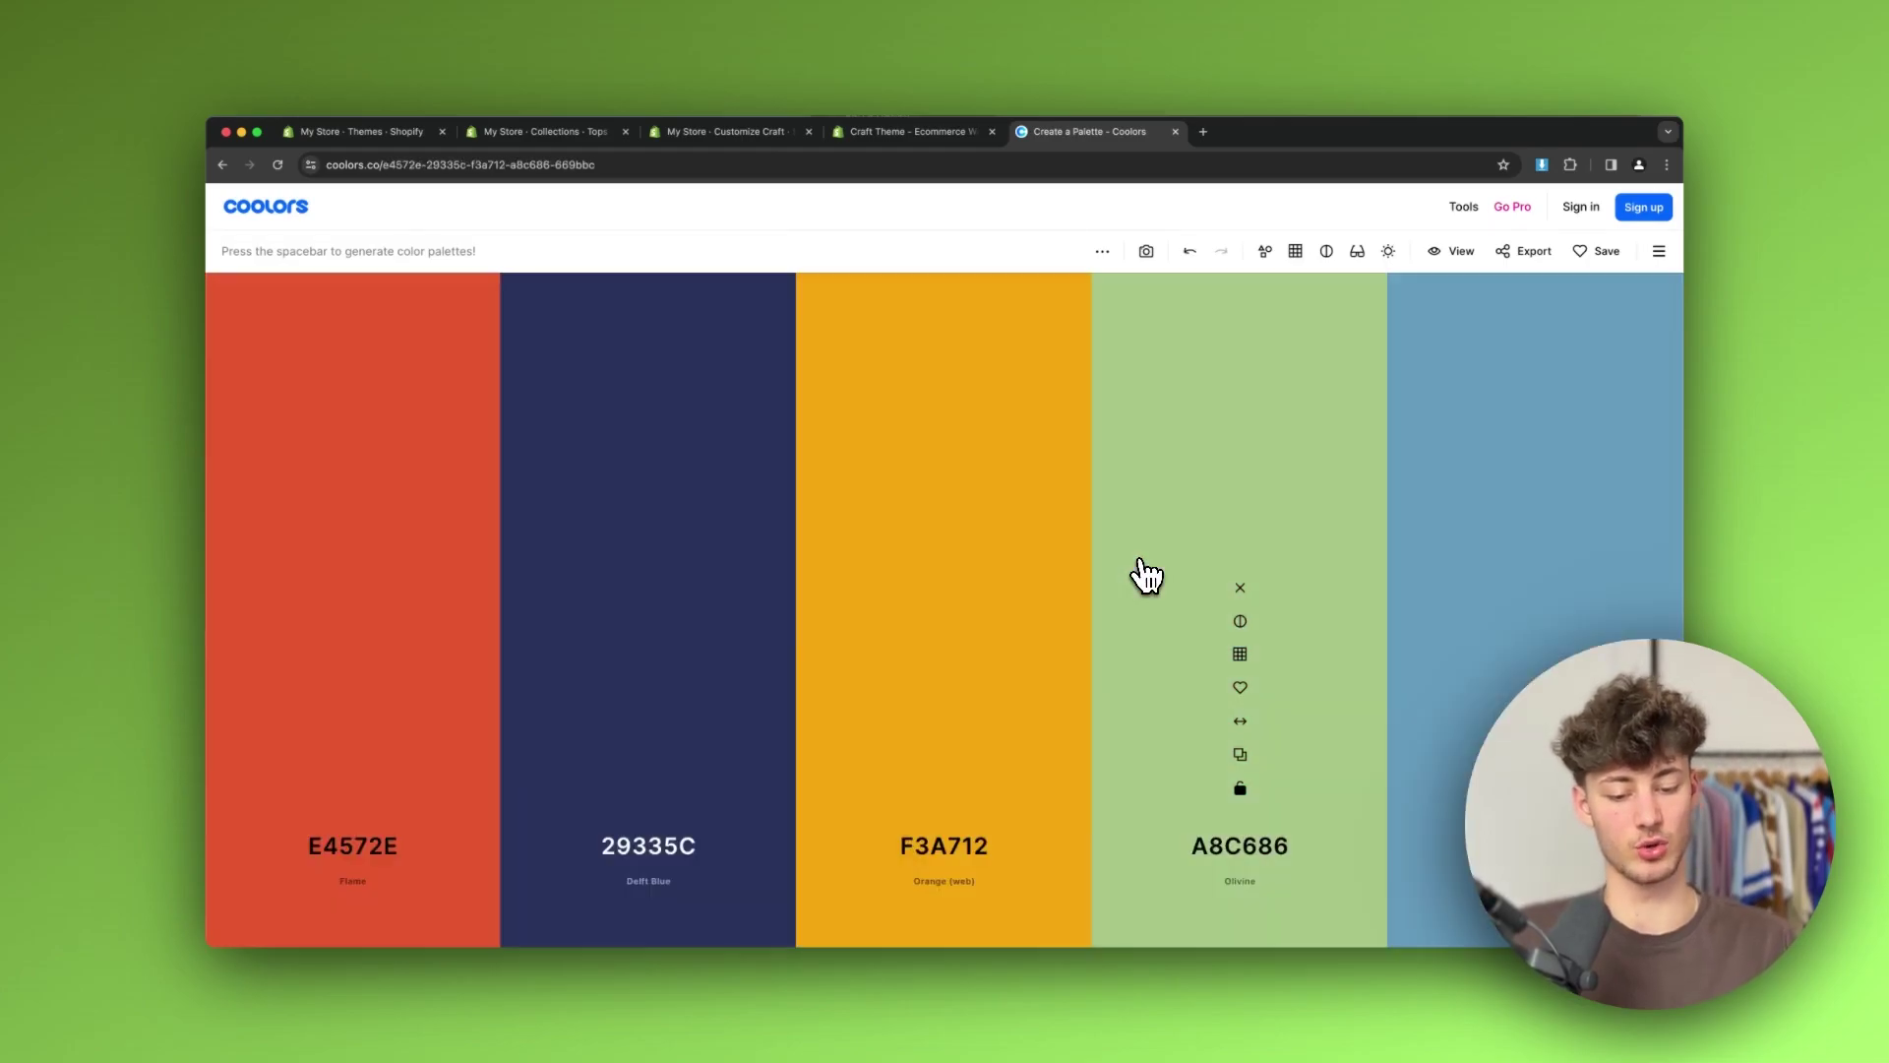
key(space)
key(space)
key(space)
key(space)
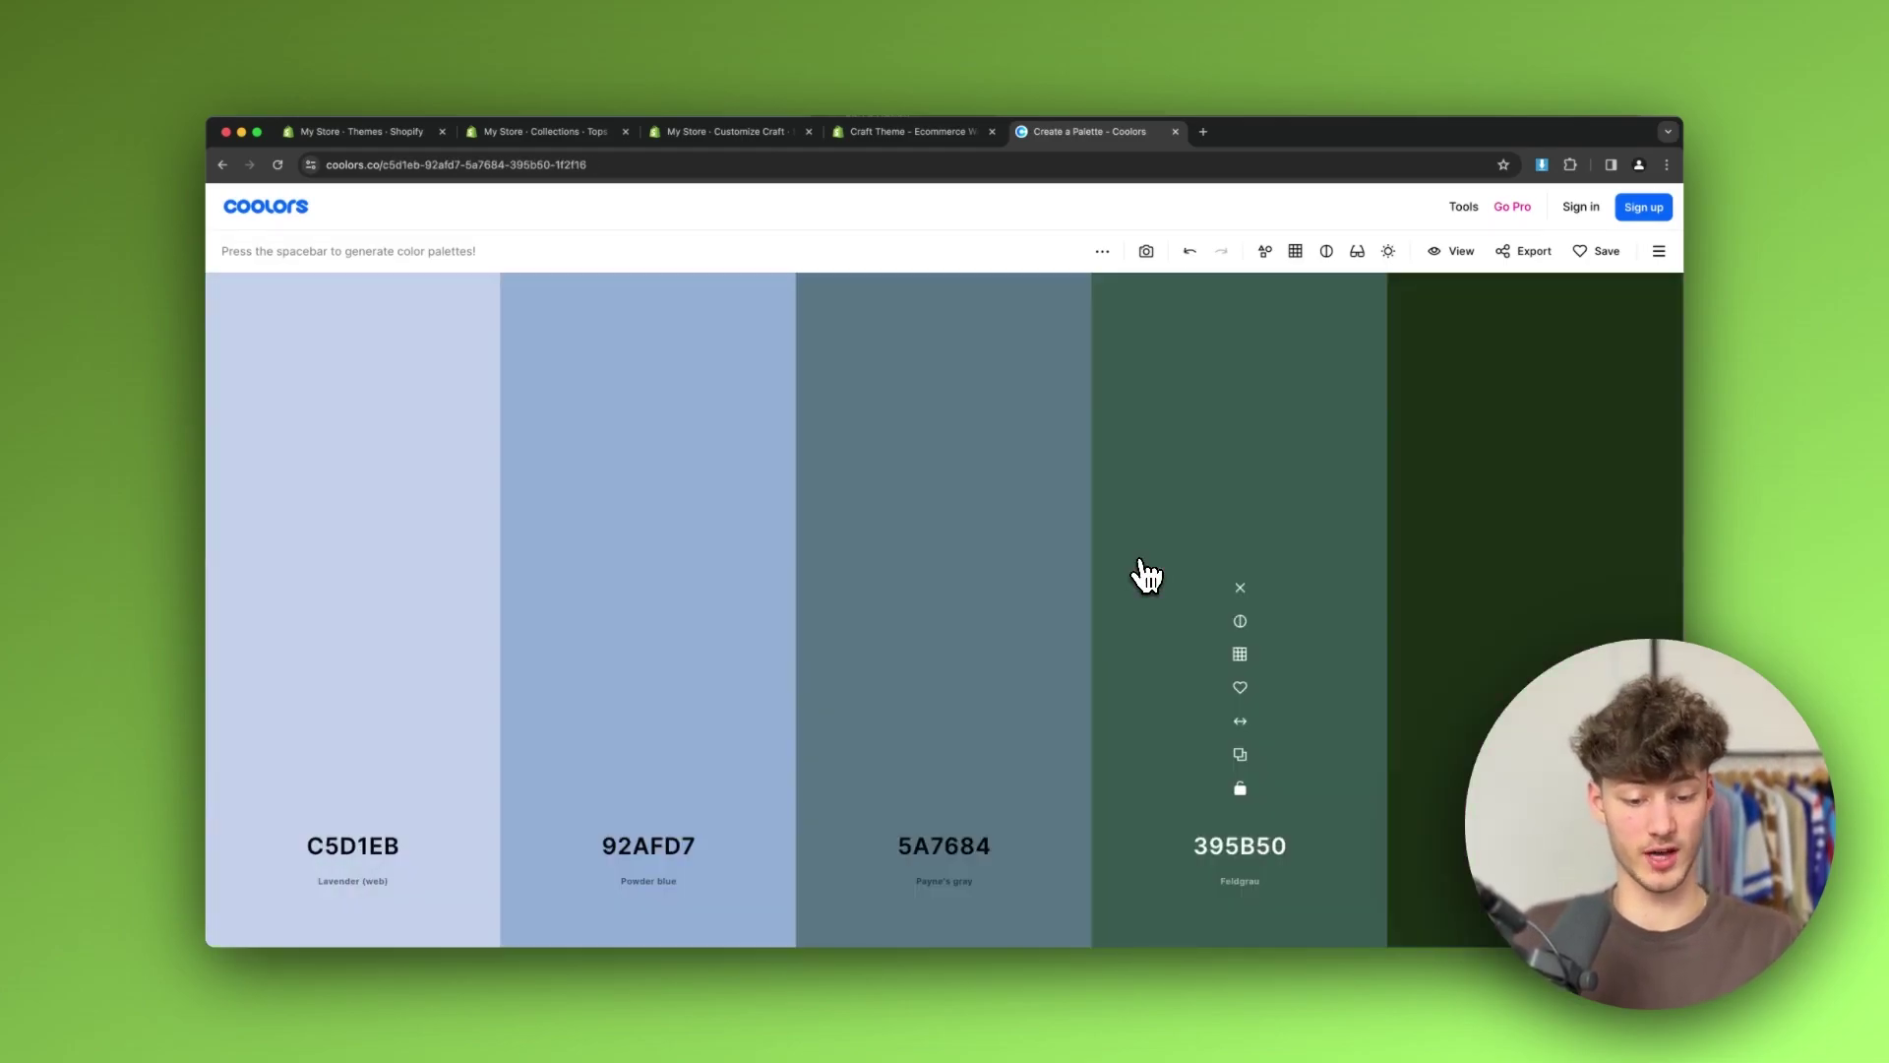
key(space)
key(space)
key(space)
key(space)
key(space)
key(space)
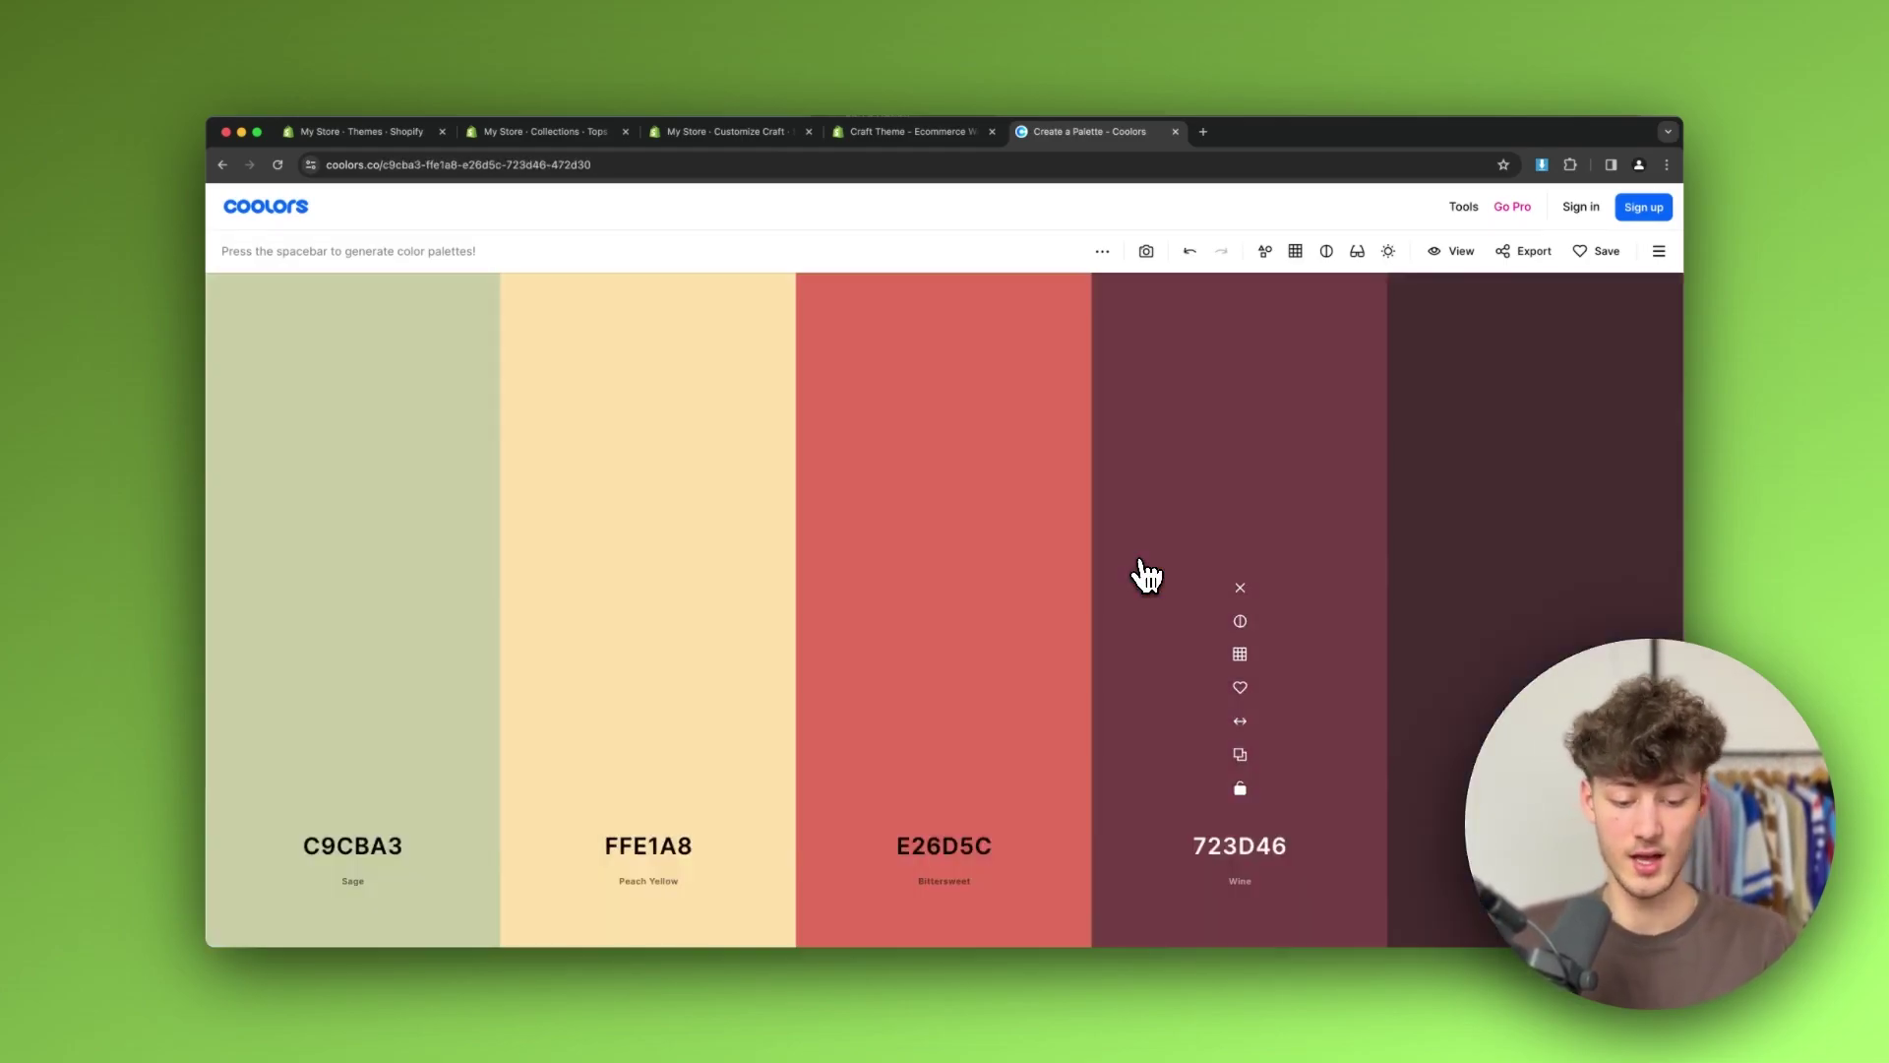
key(space)
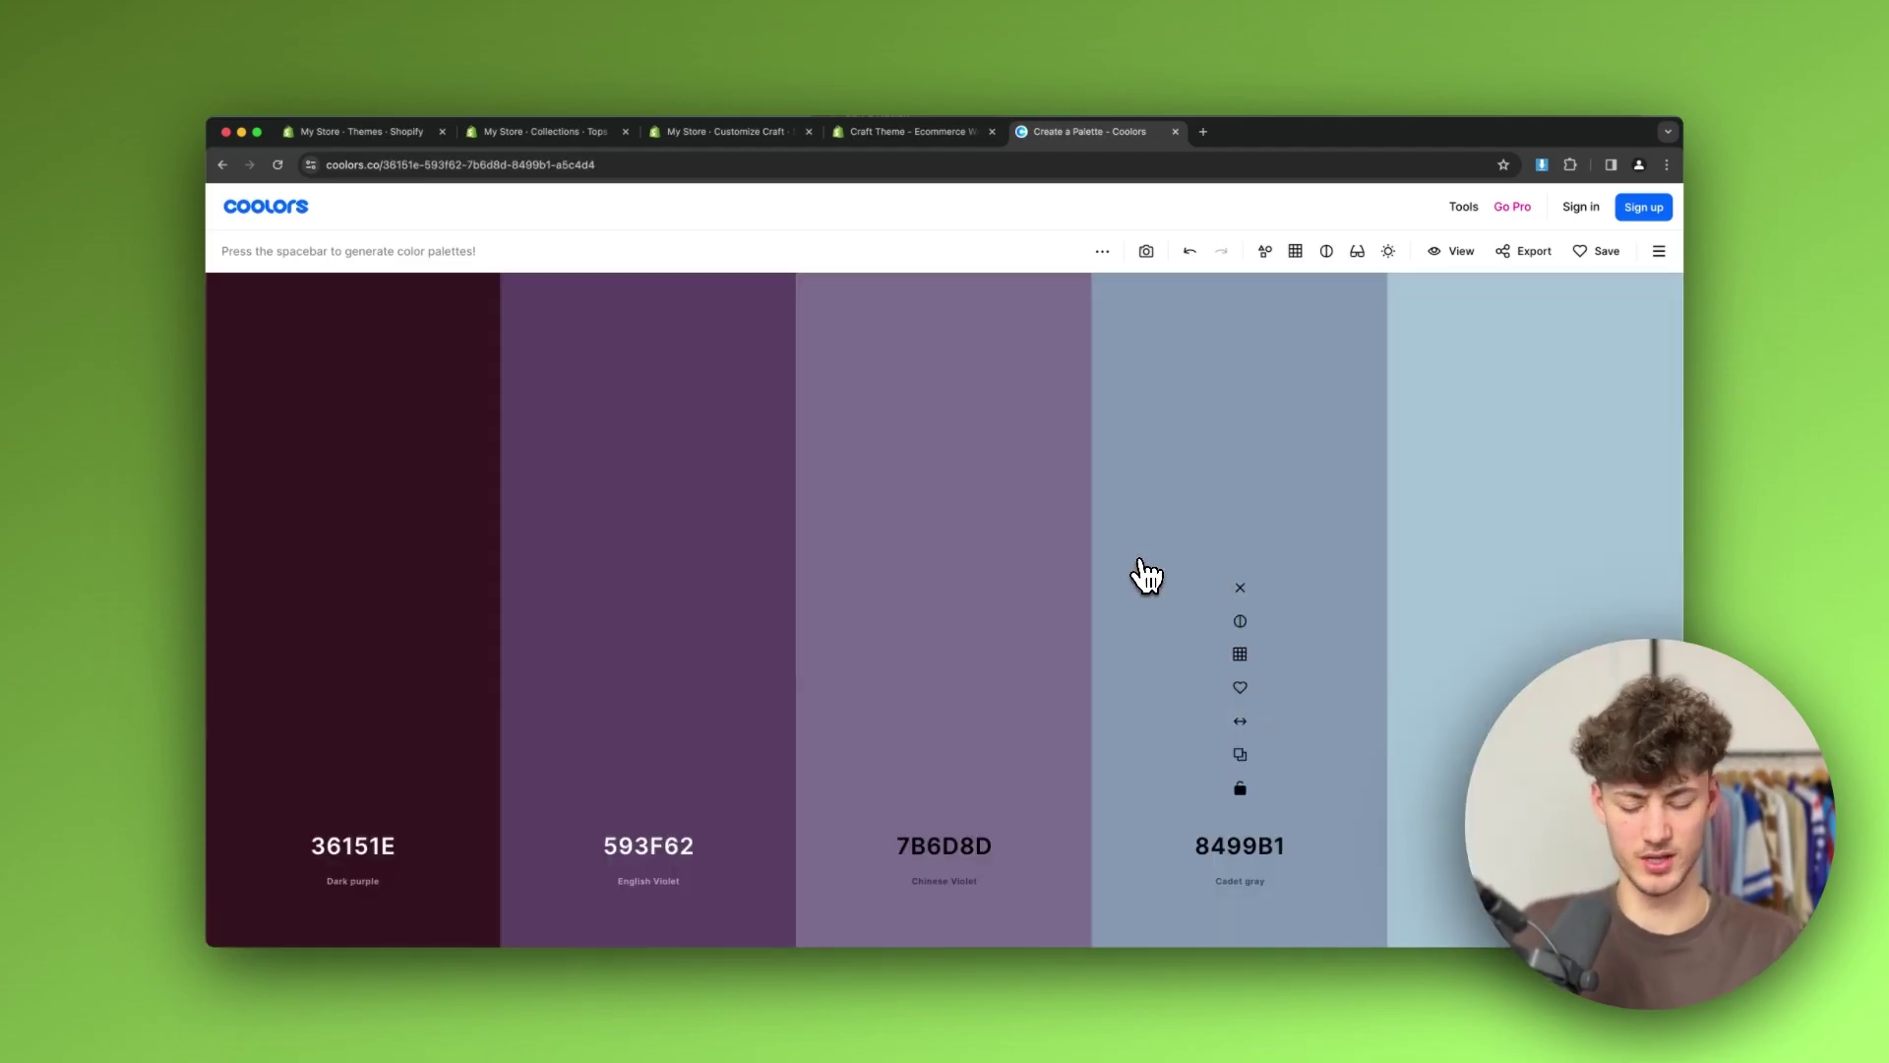
key(super+w)
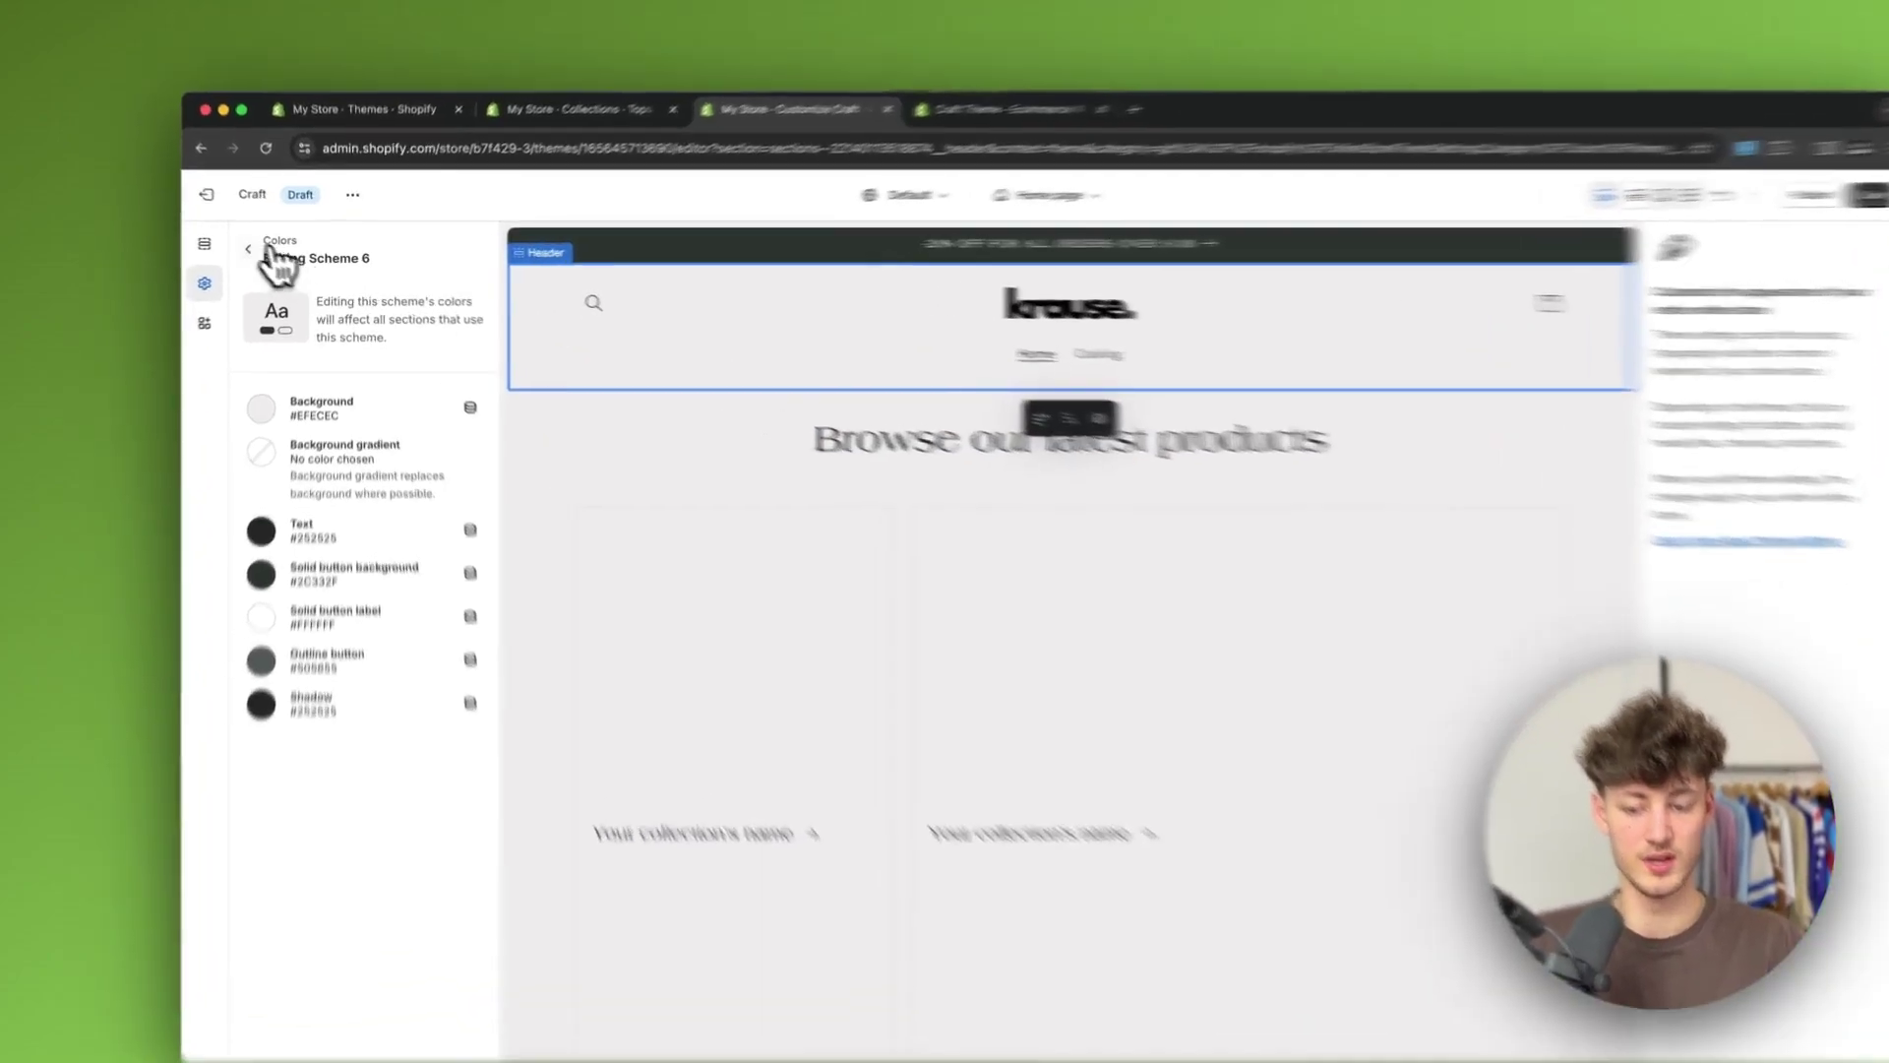
Leave the new color scheme, collapse the Colors settings, and look through the other theme settings, including Buttons
click(261, 250)
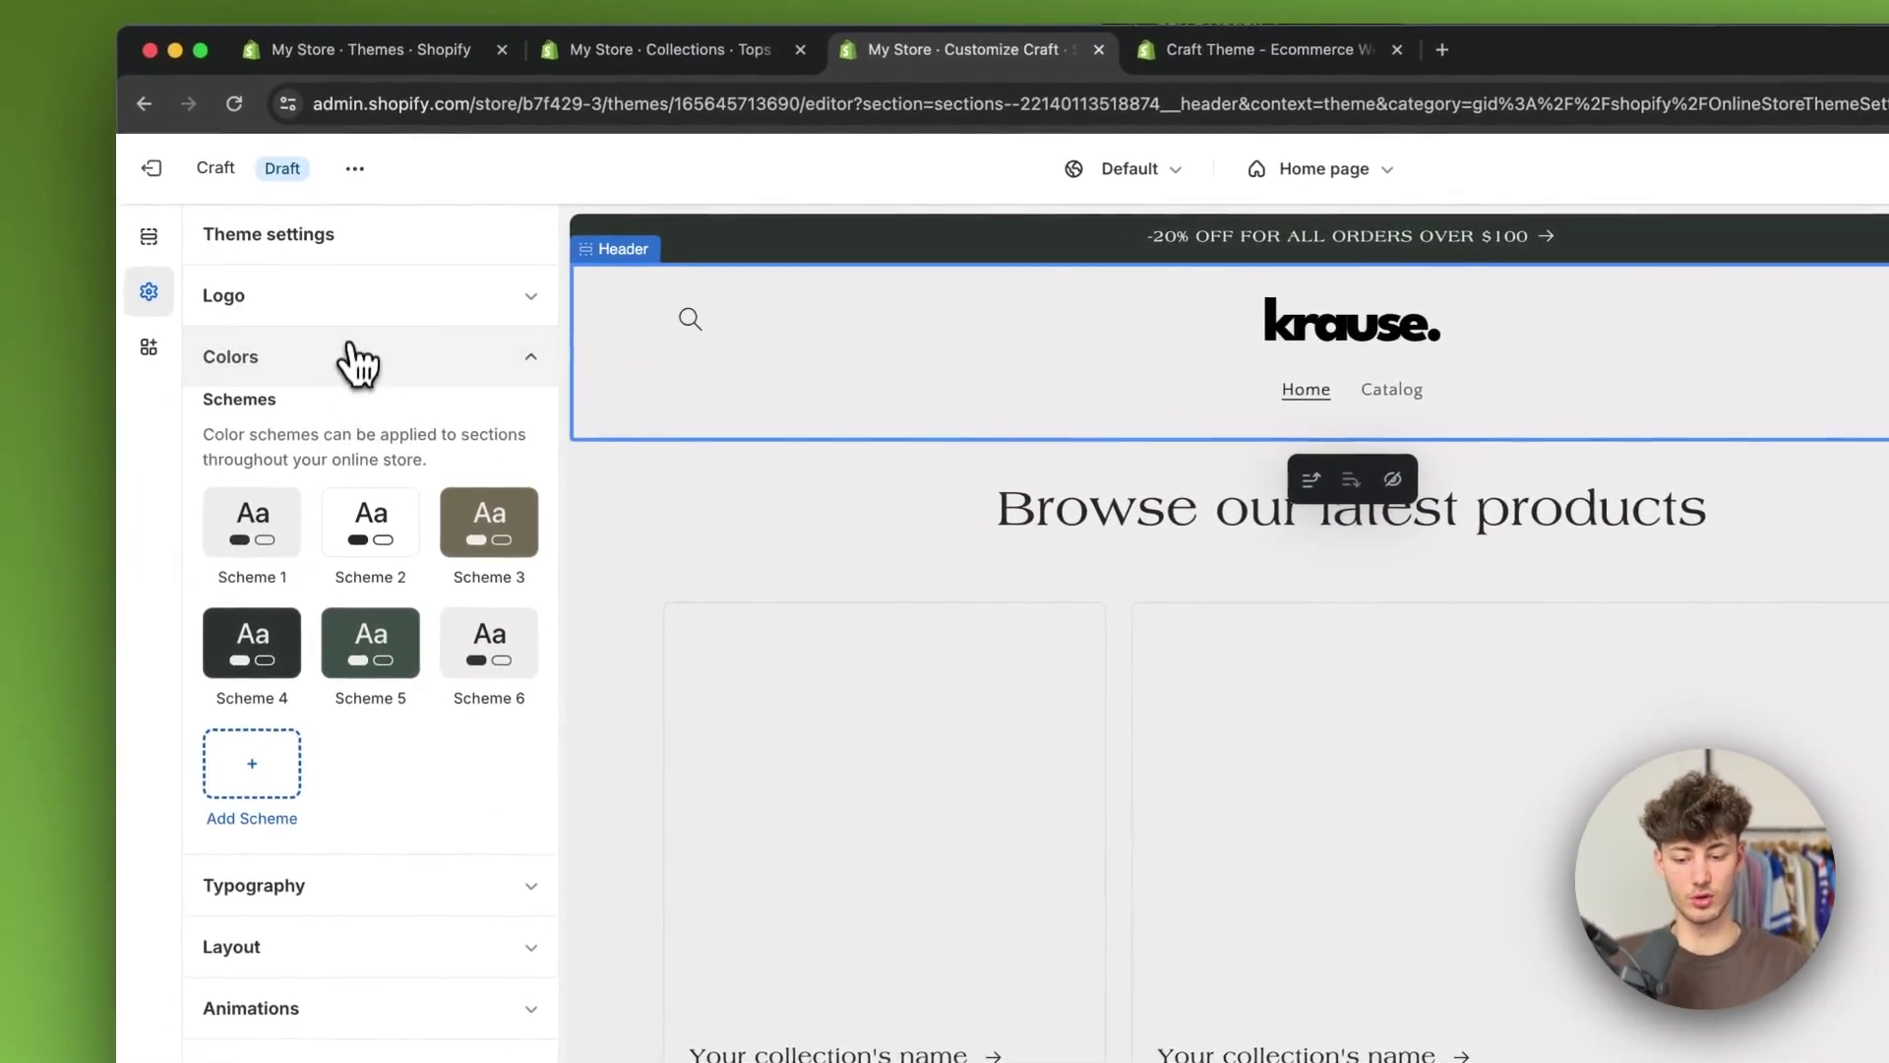
click(353, 324)
click(315, 423)
click(304, 448)
scroll(335, 689, down, 2)
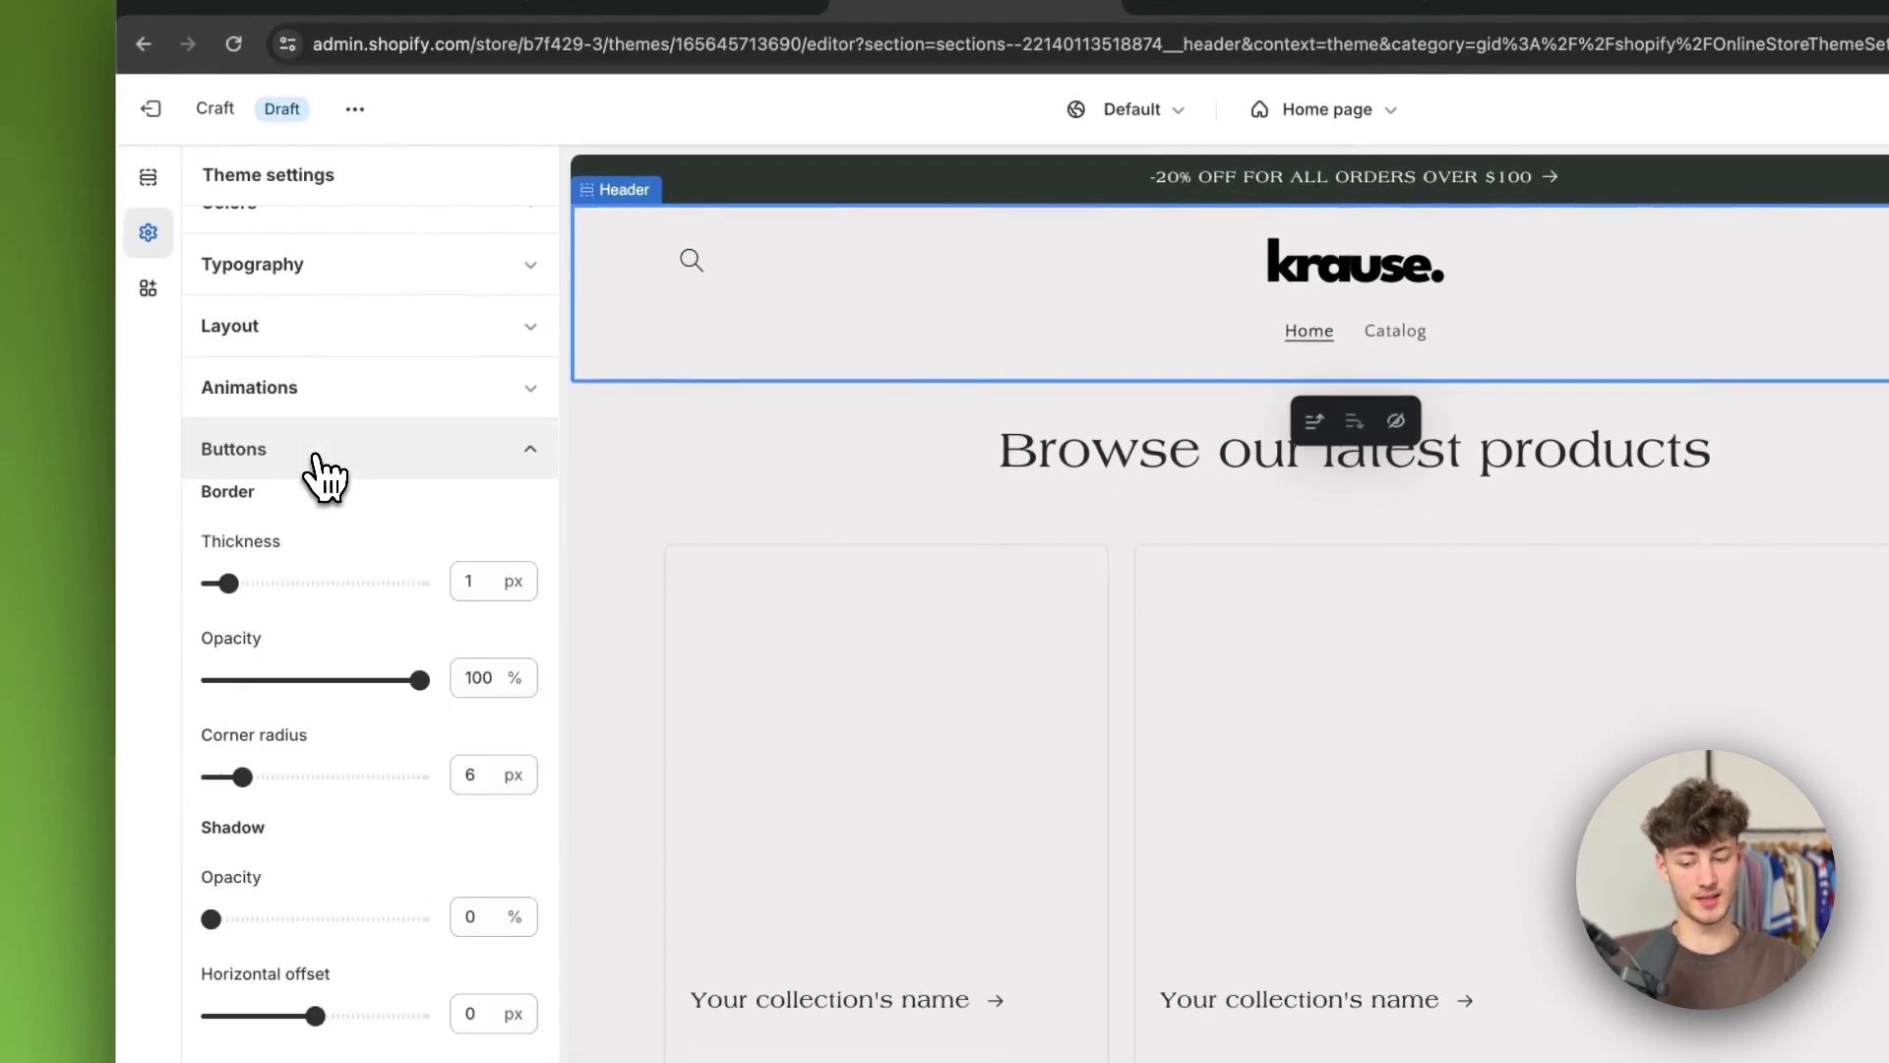
click(314, 399)
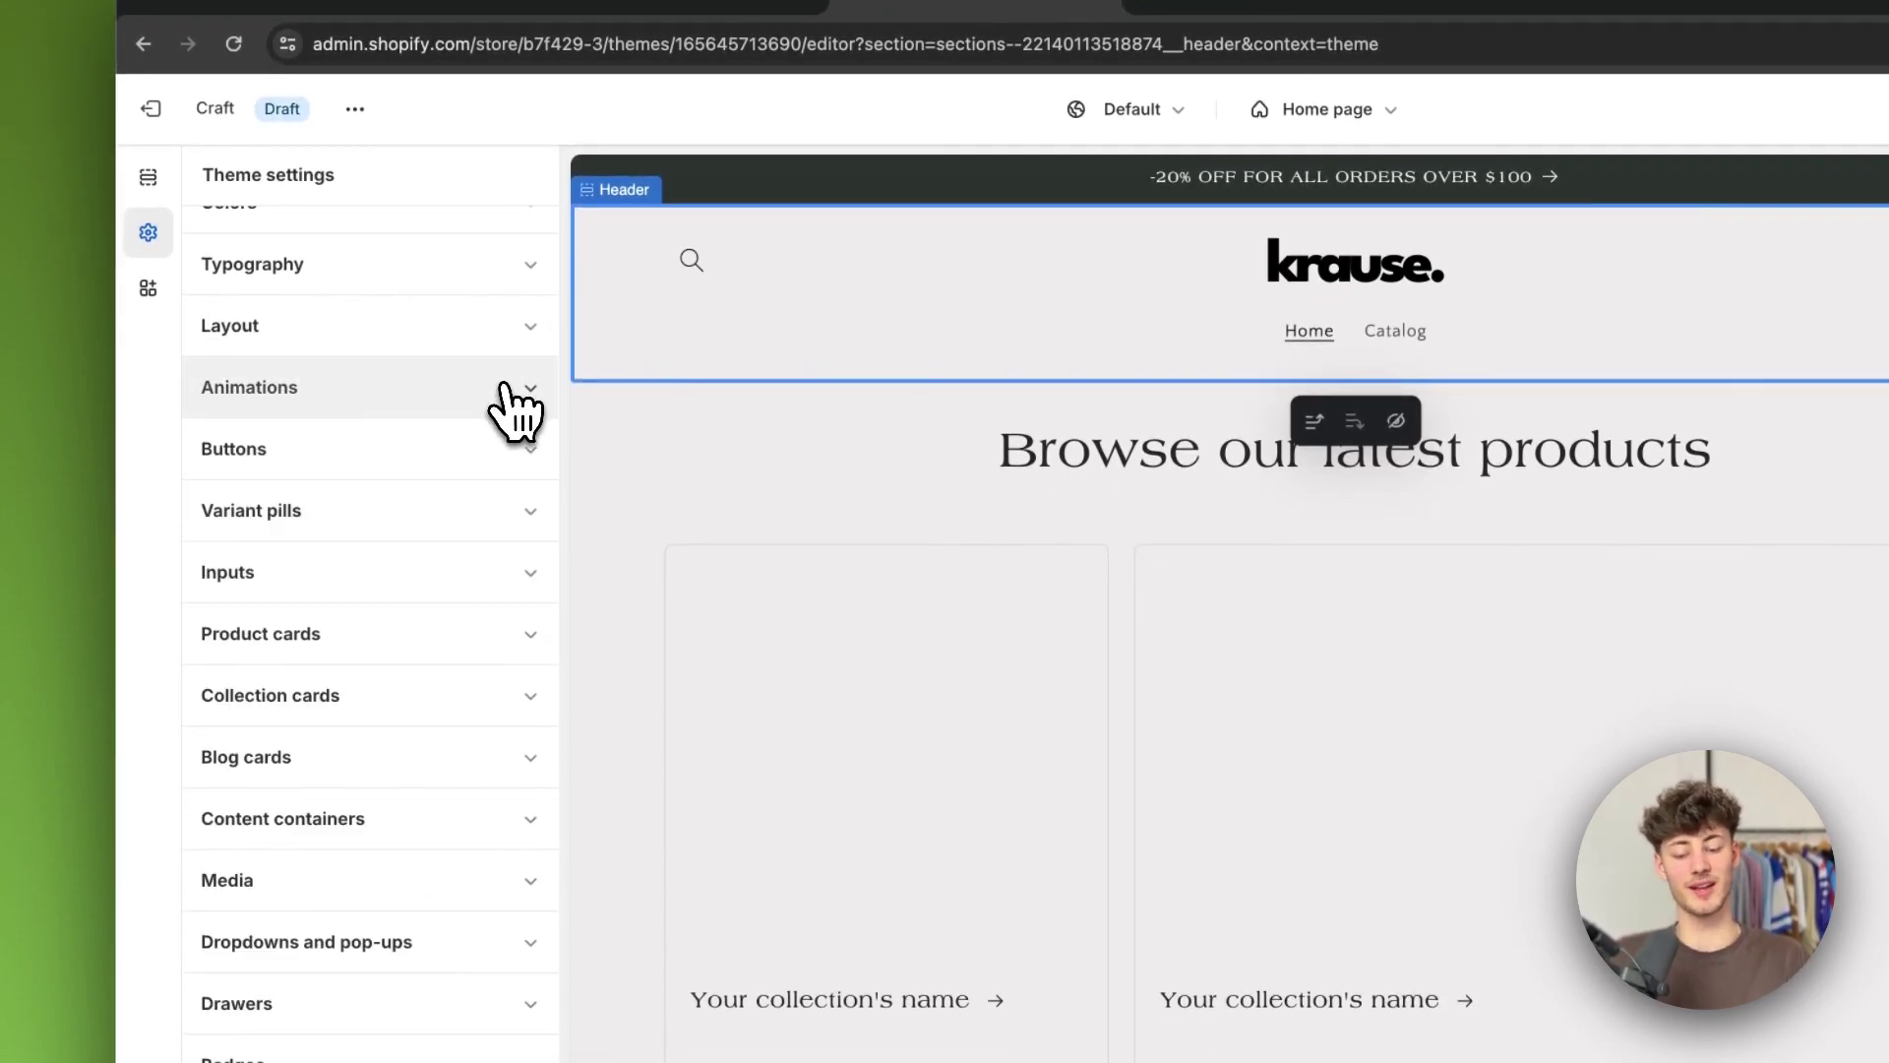
scroll(507, 408, up, 2)
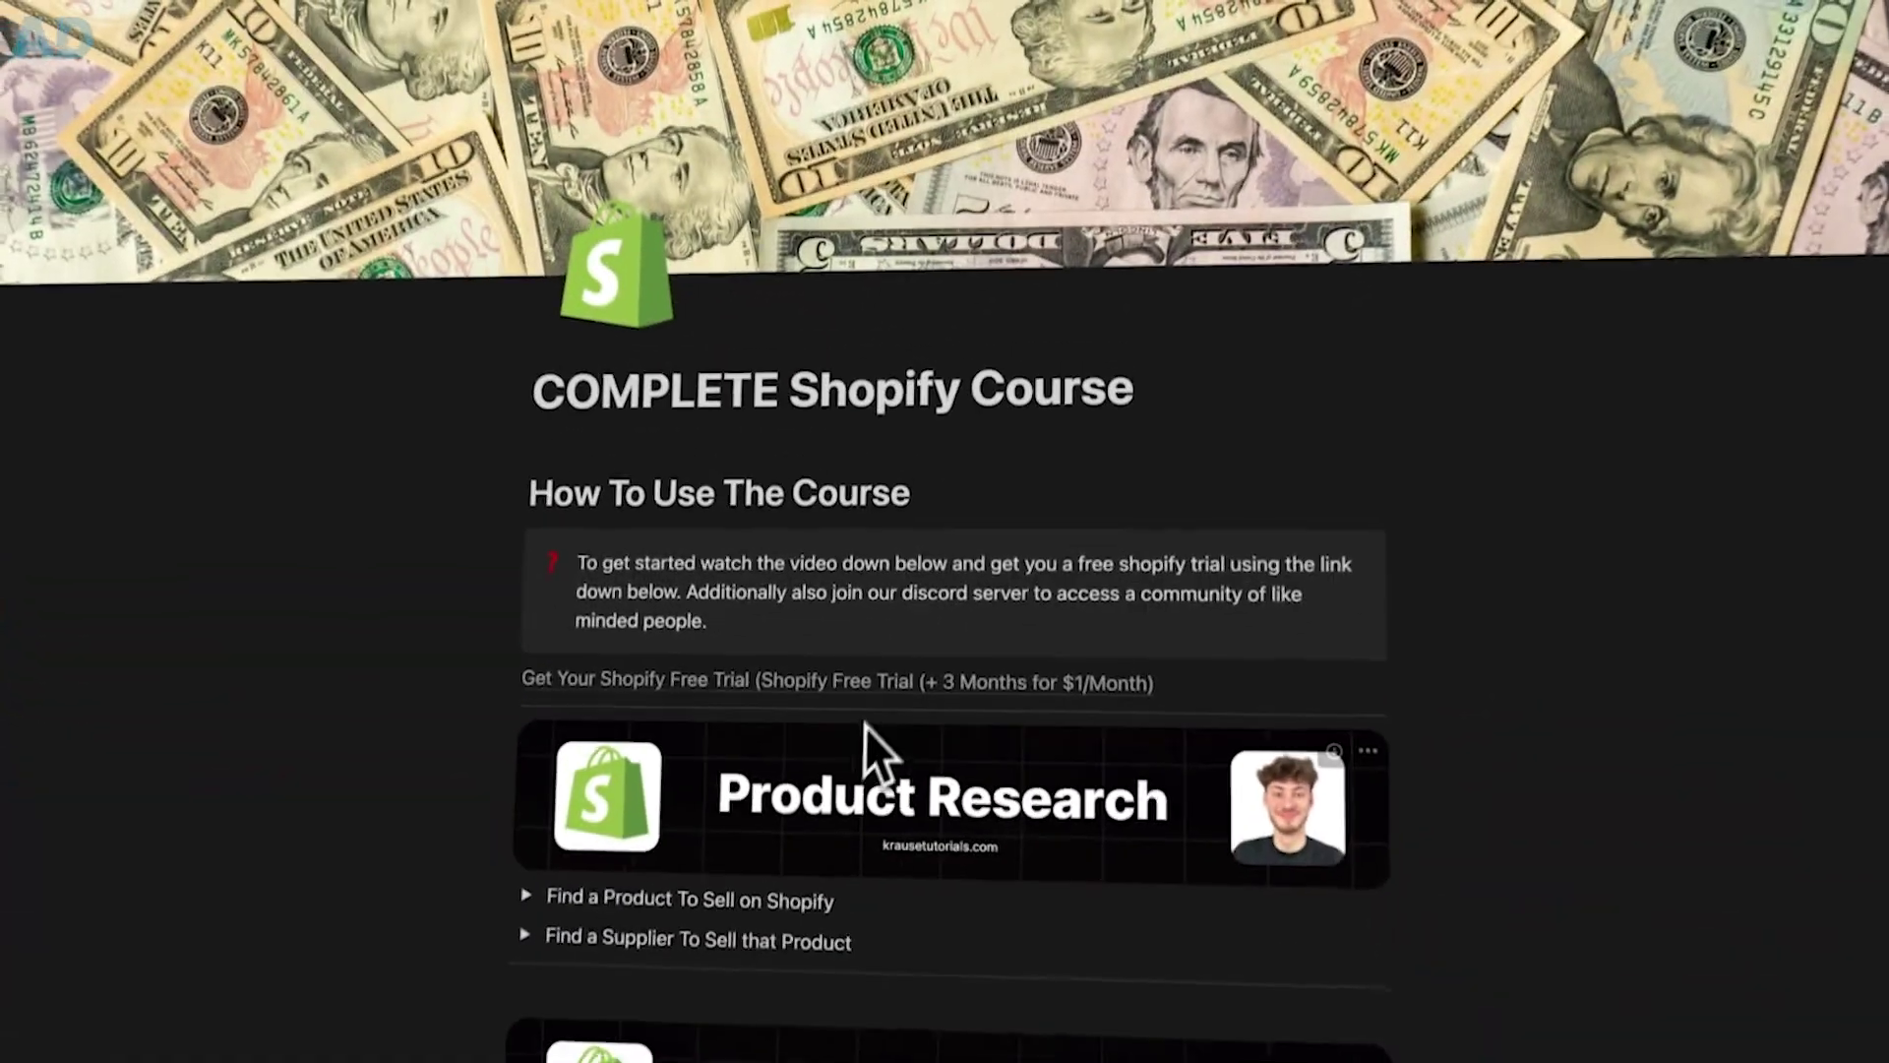
scroll(865, 726, down, 10)
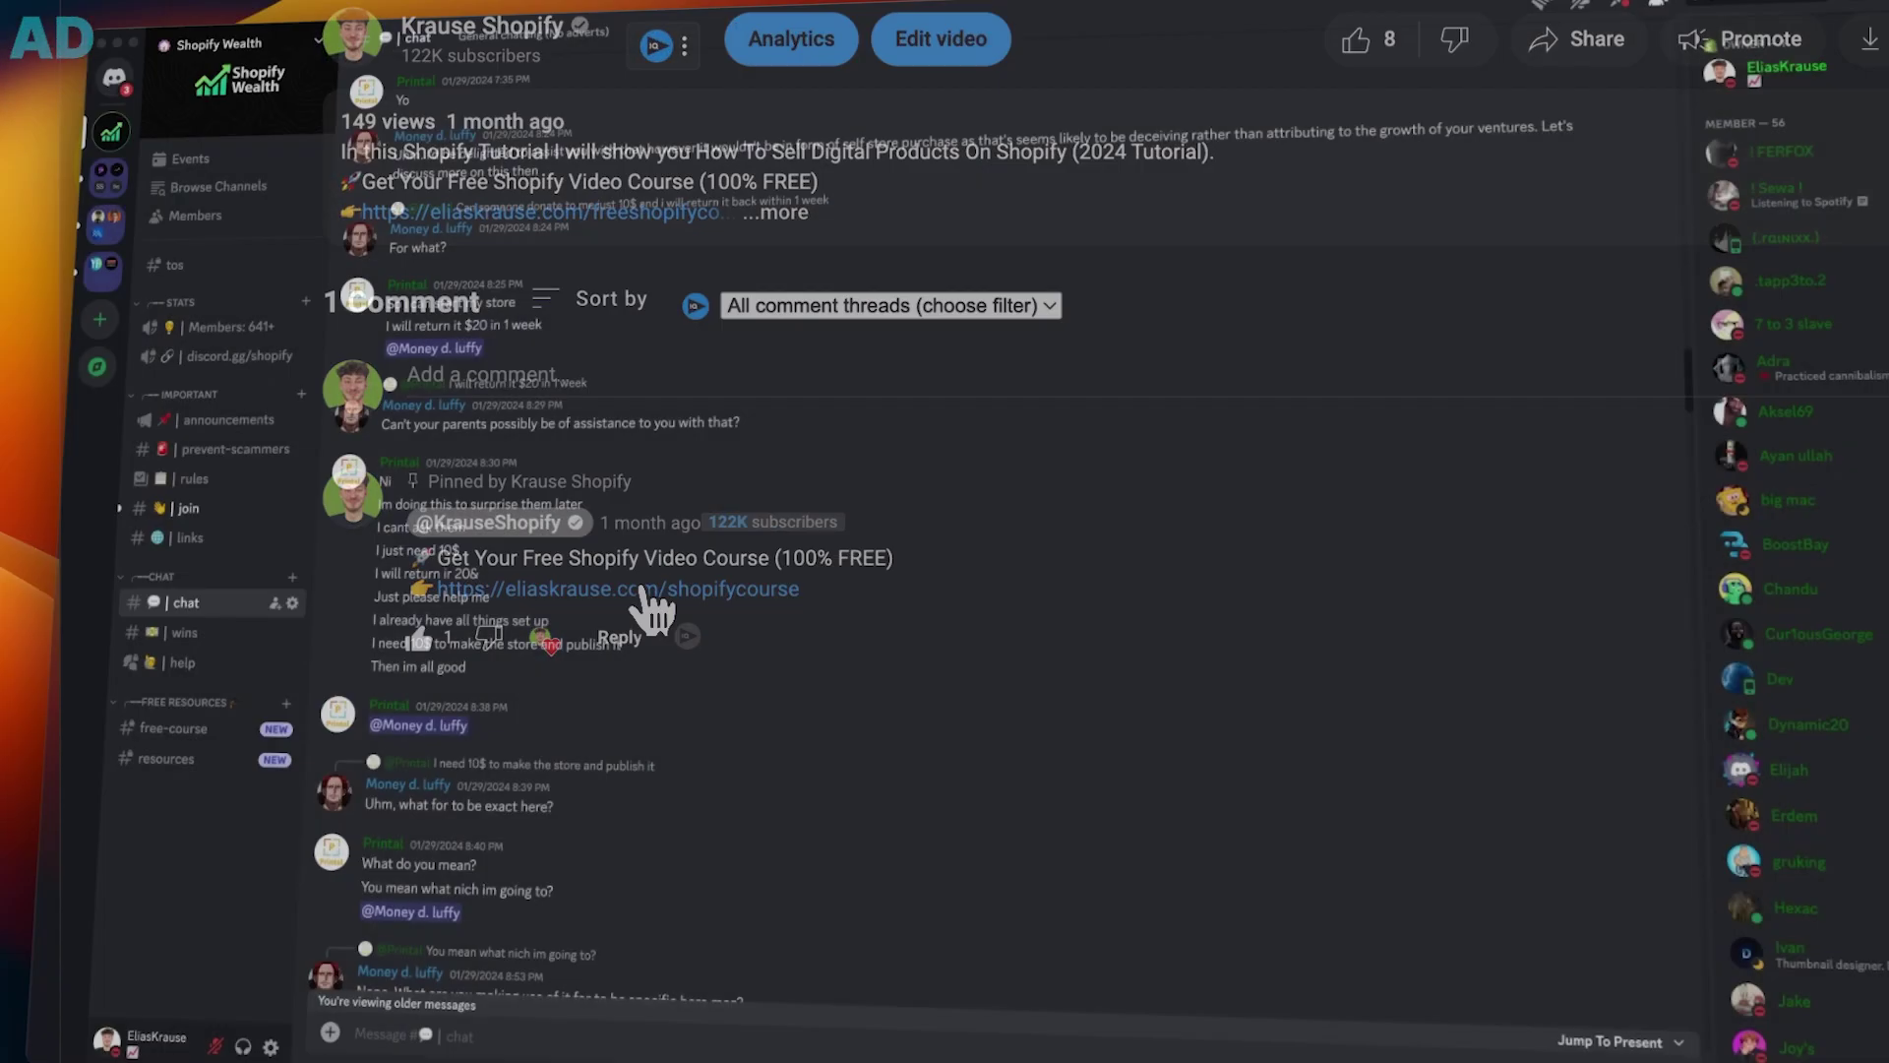
scroll(886, 492, up, 15)
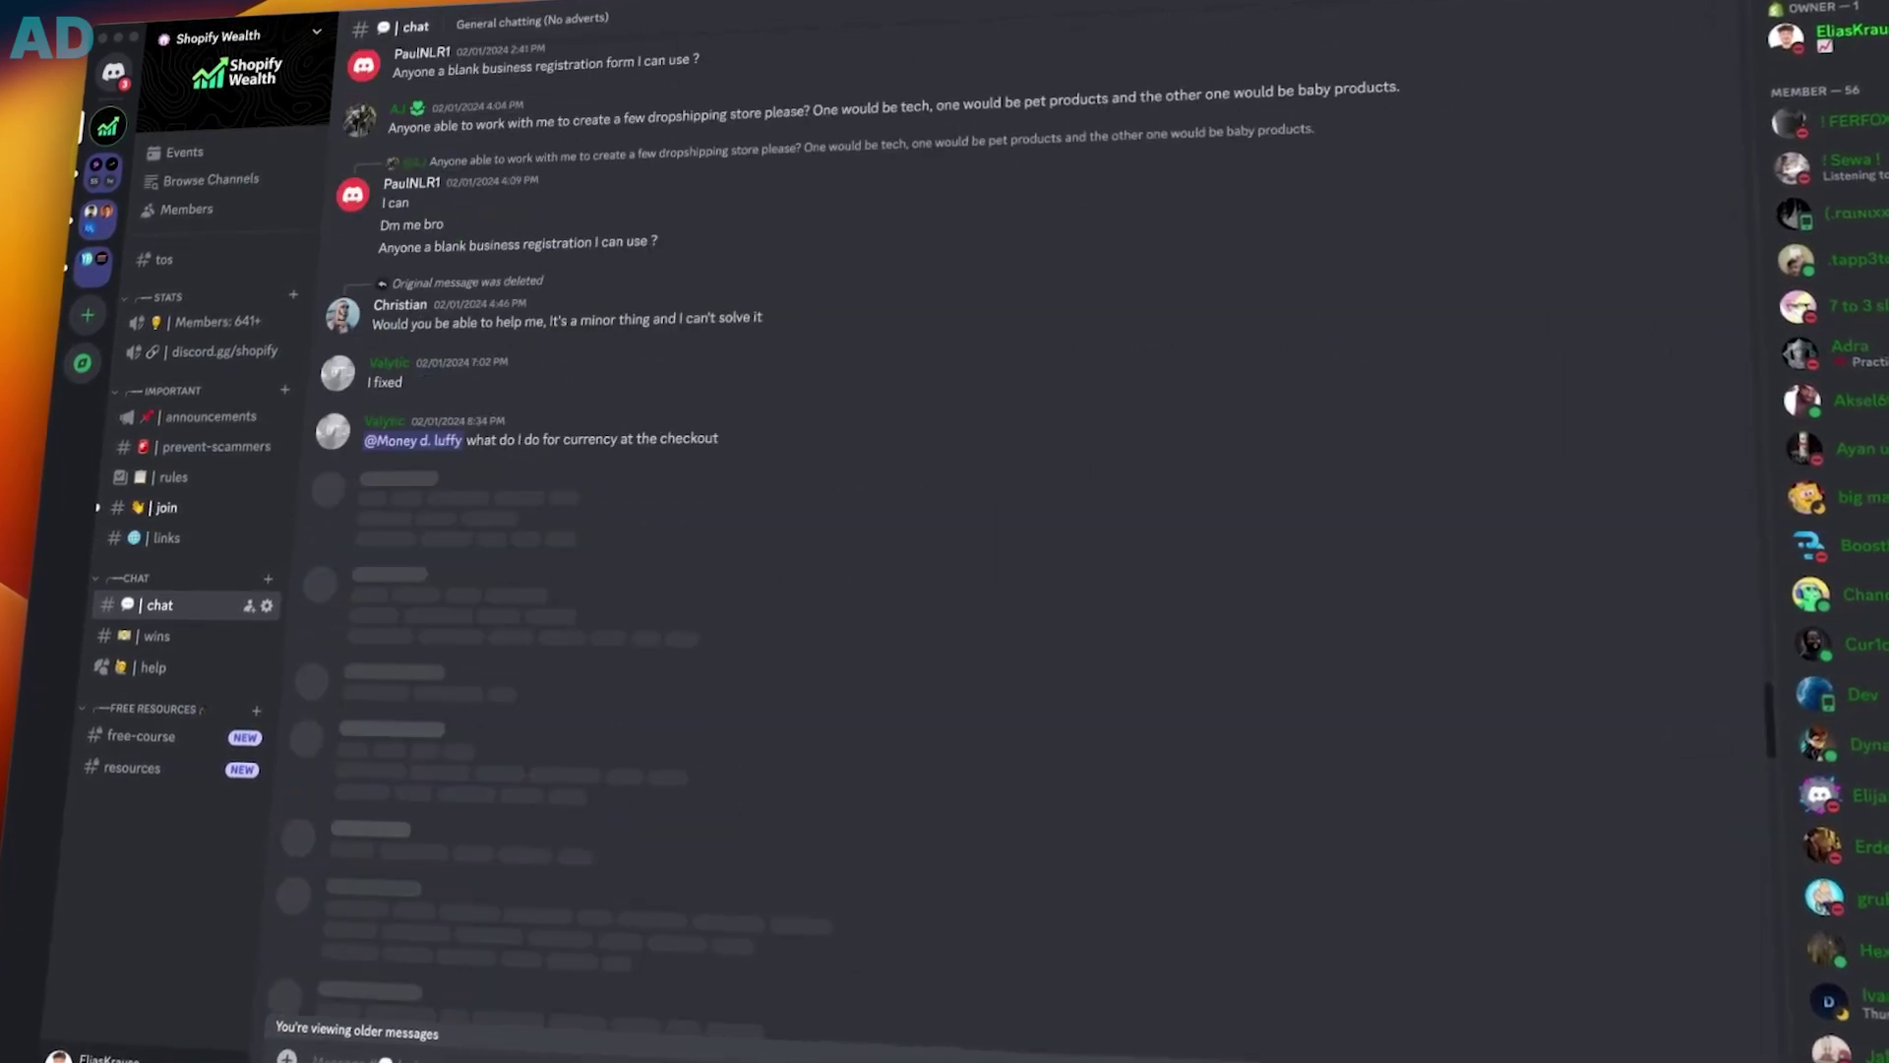
scroll(886, 492, down, 10)
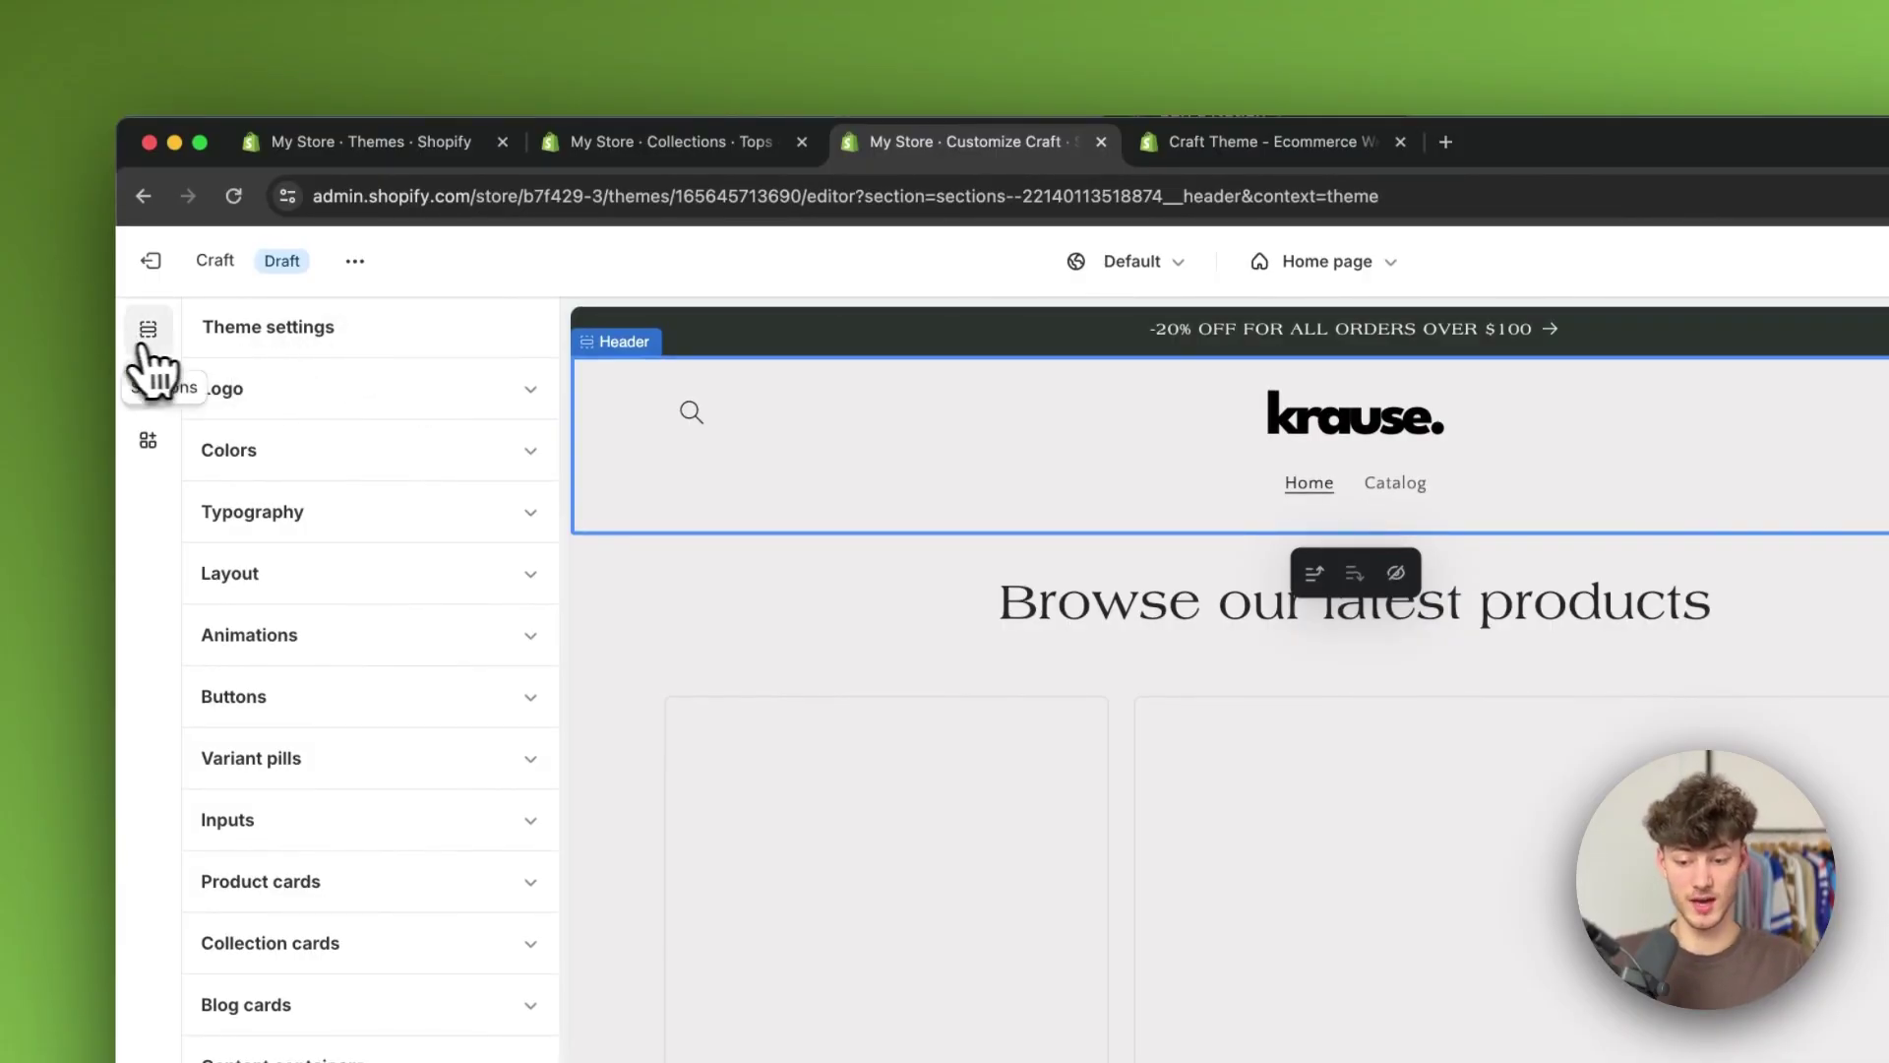
Return to the page sections and set the header's desktop logo position to Middle left
click(146, 334)
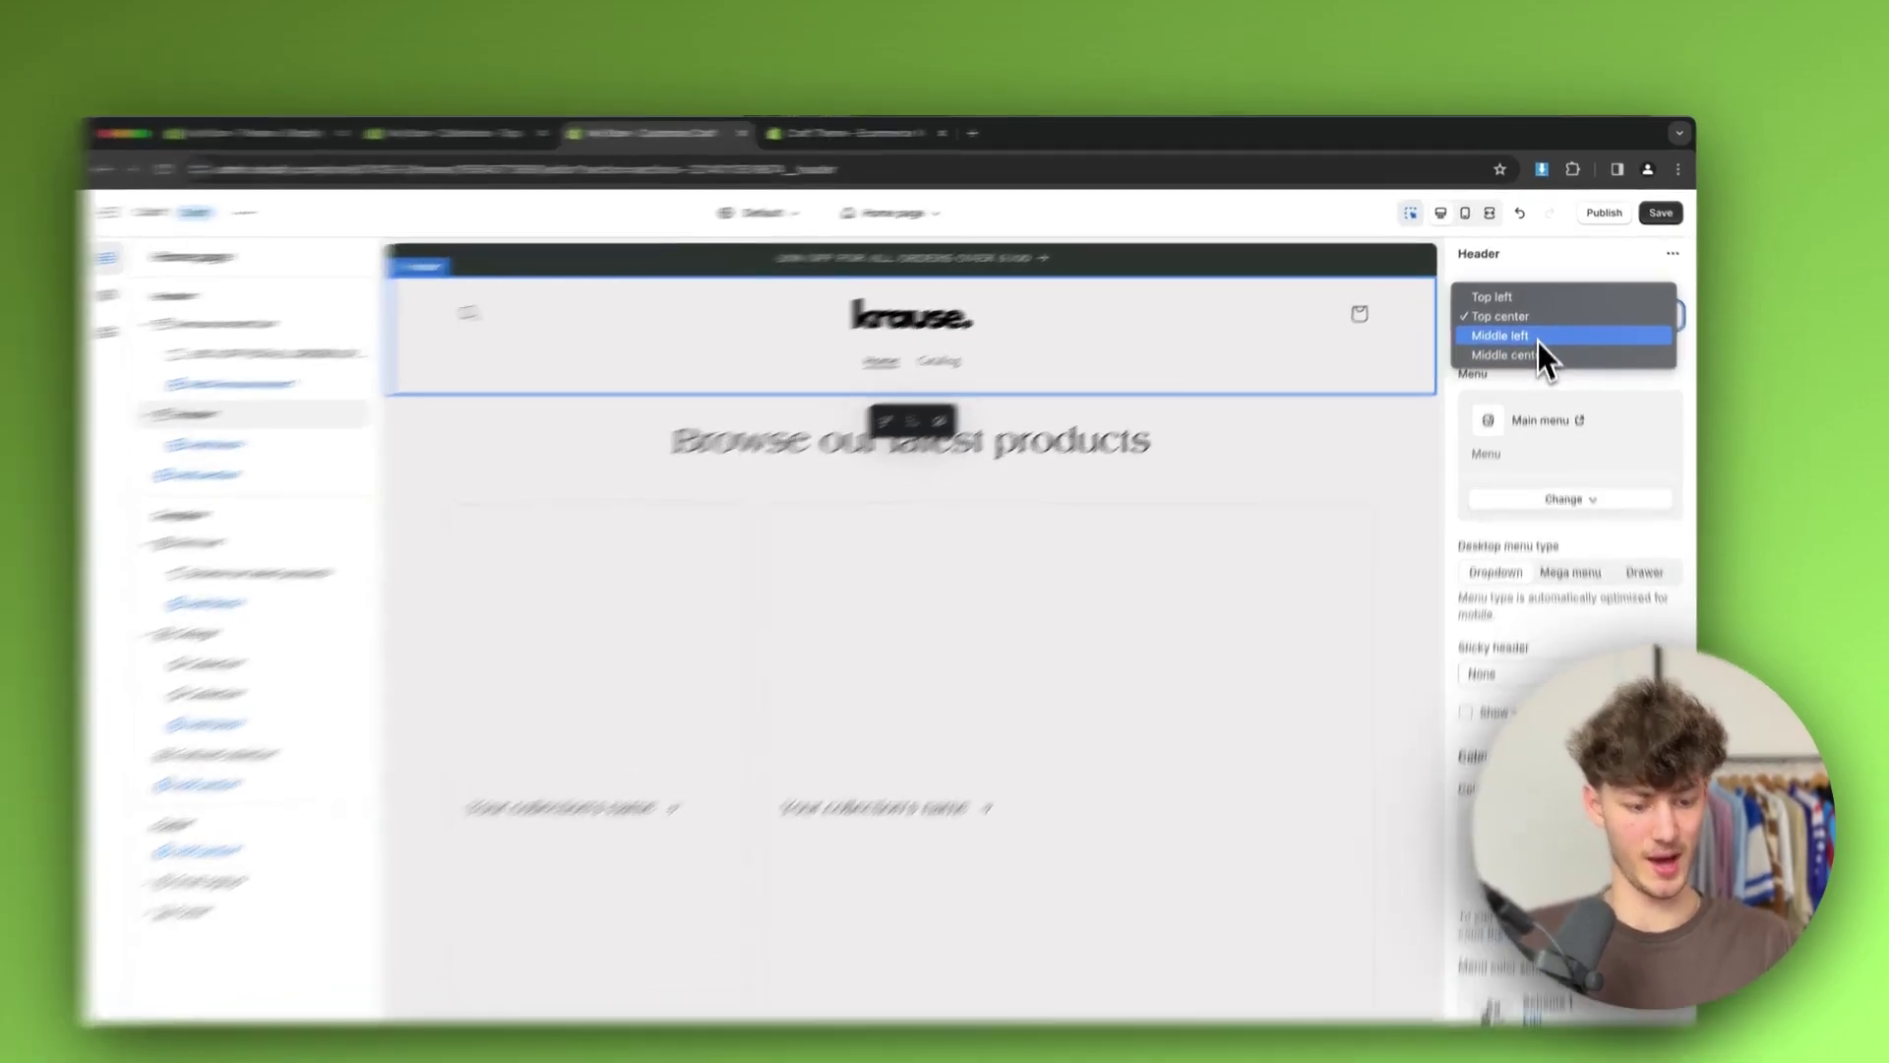
click(1538, 319)
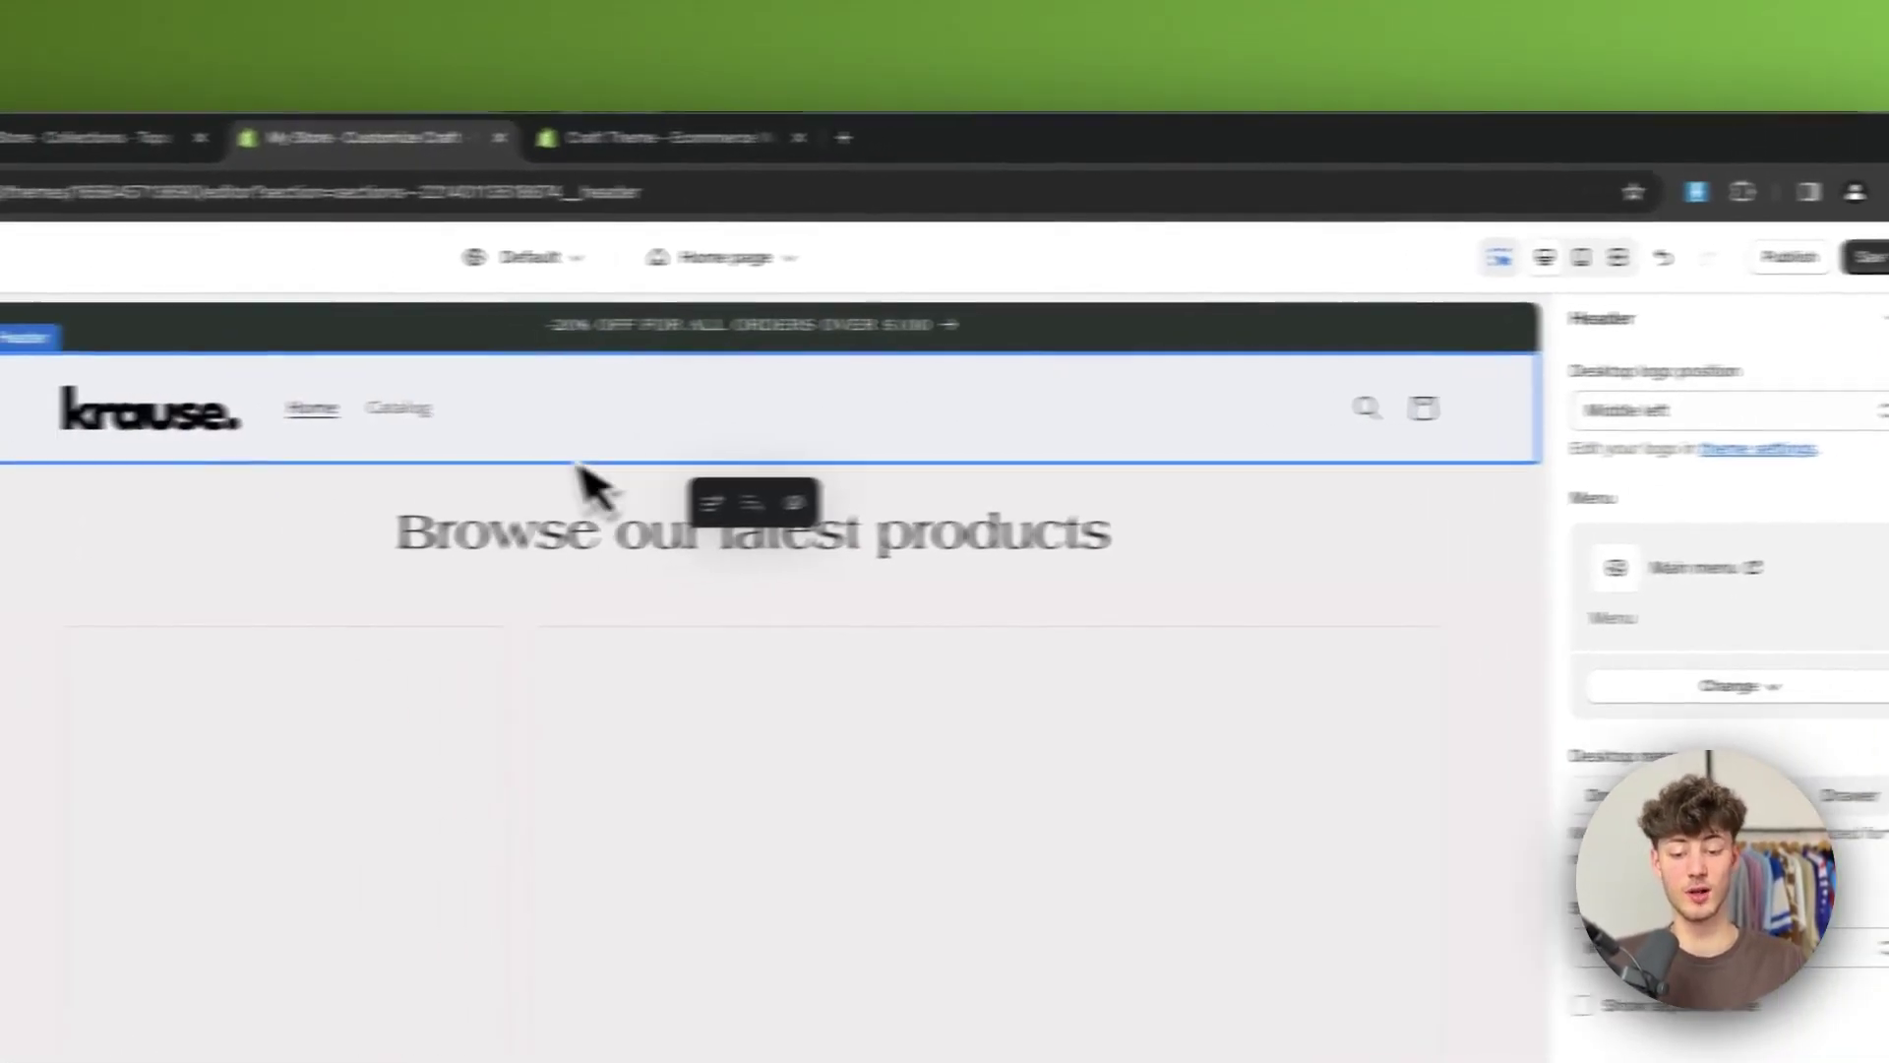
Open the header's Main menu for editing in its own browser tab
click(1597, 572)
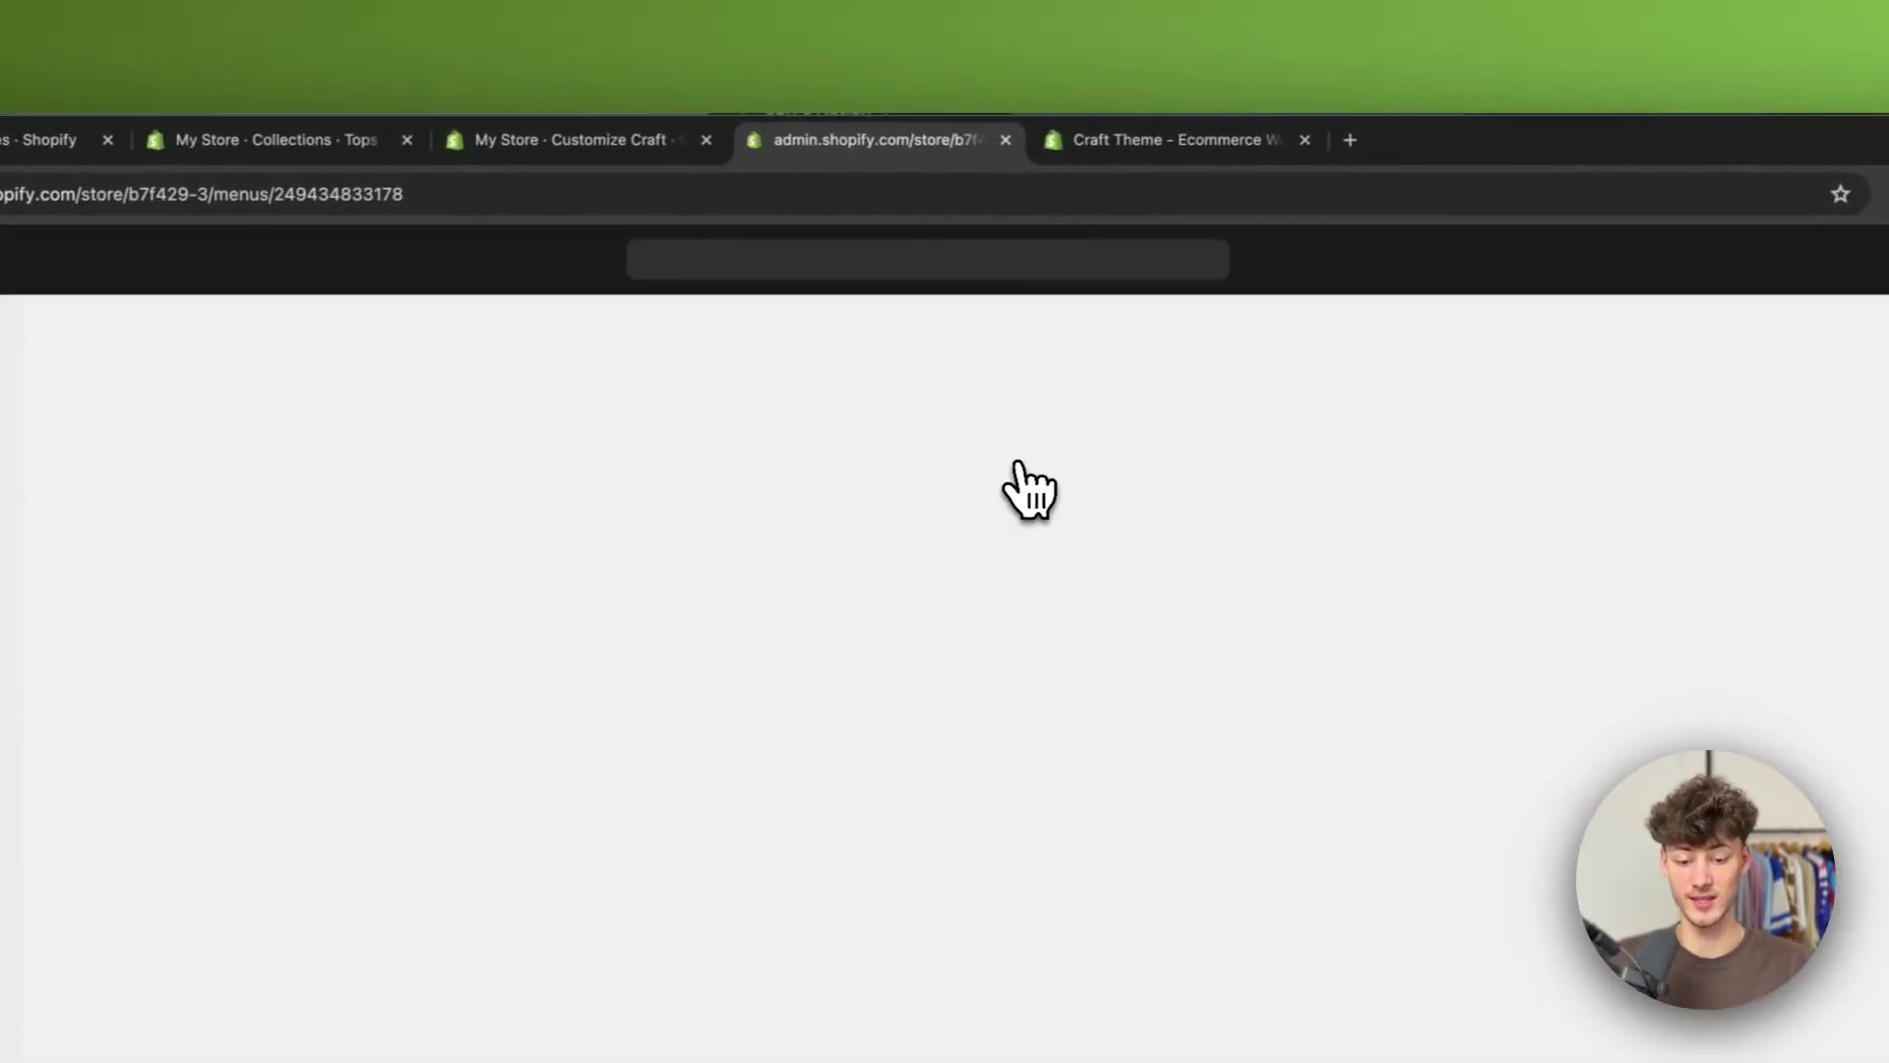
click(588, 142)
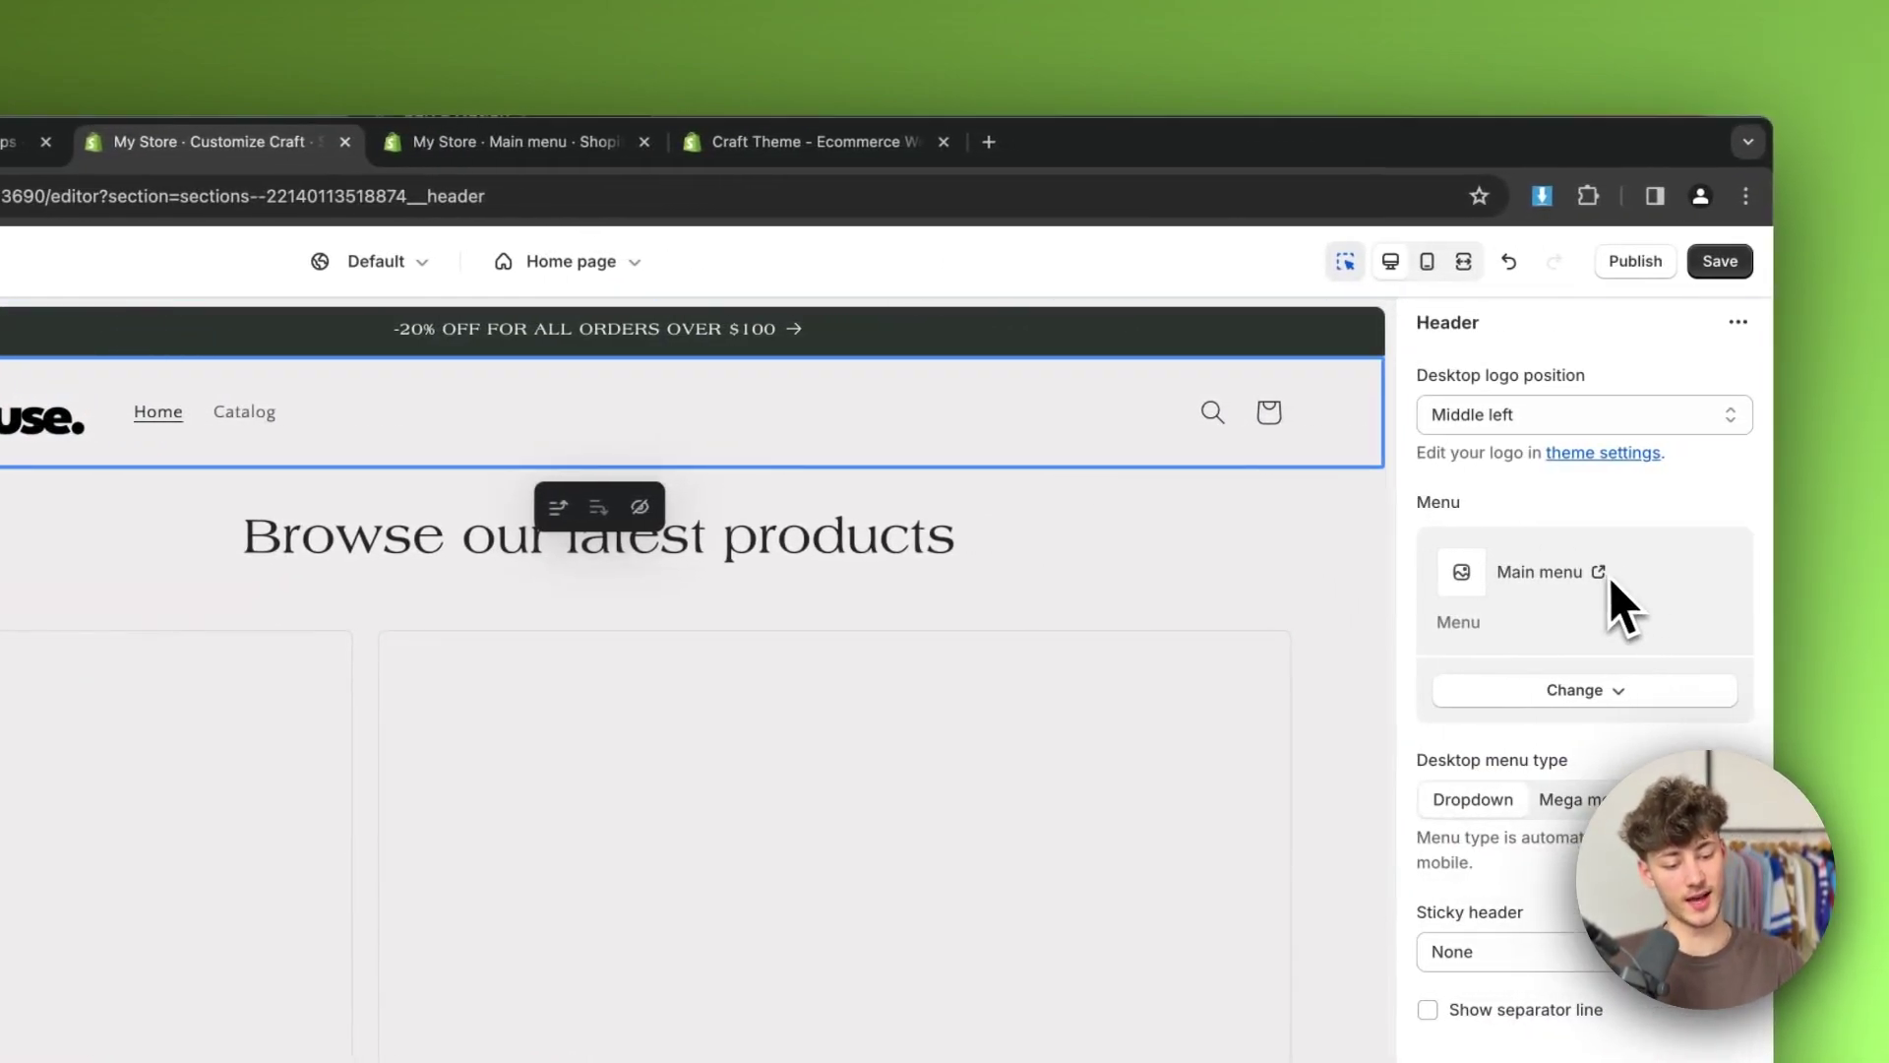
click(512, 141)
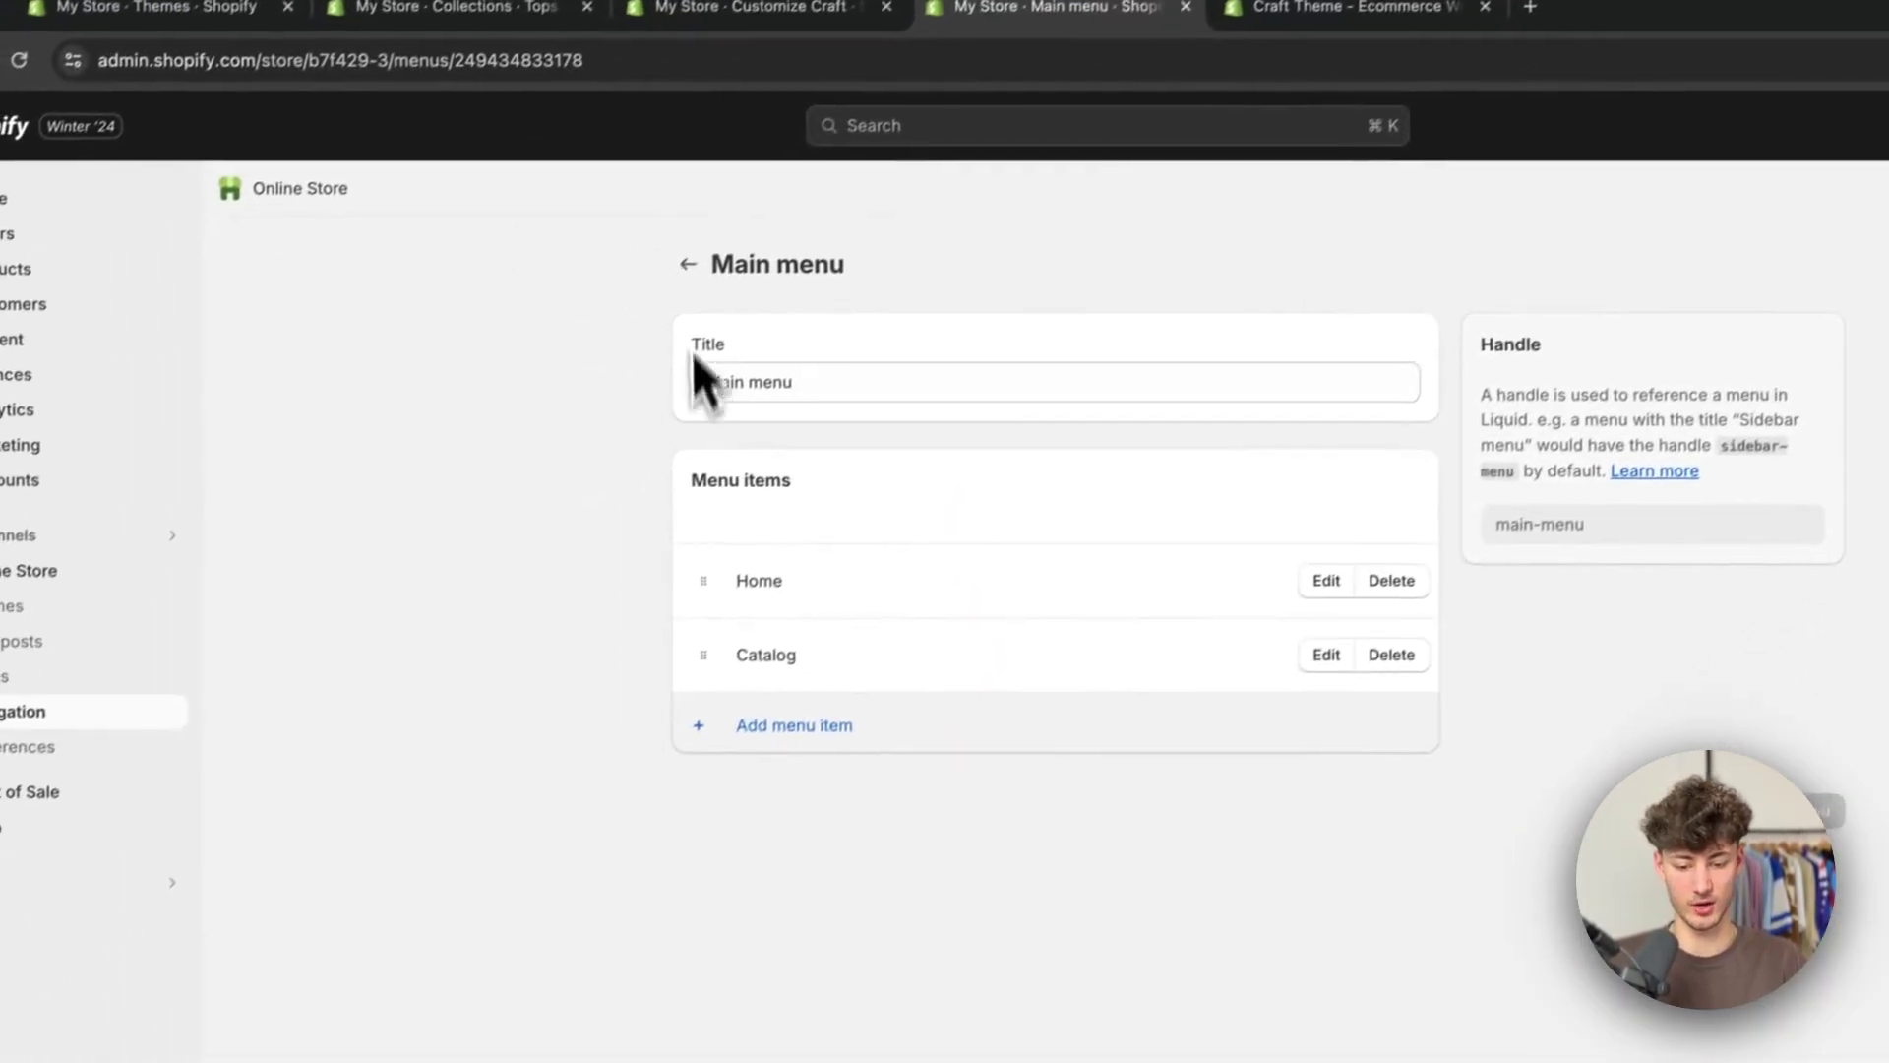
drag(710, 263, 843, 258)
Add a Bottoms menu item linked to the Bottoms collection and save the main menu
click(817, 728)
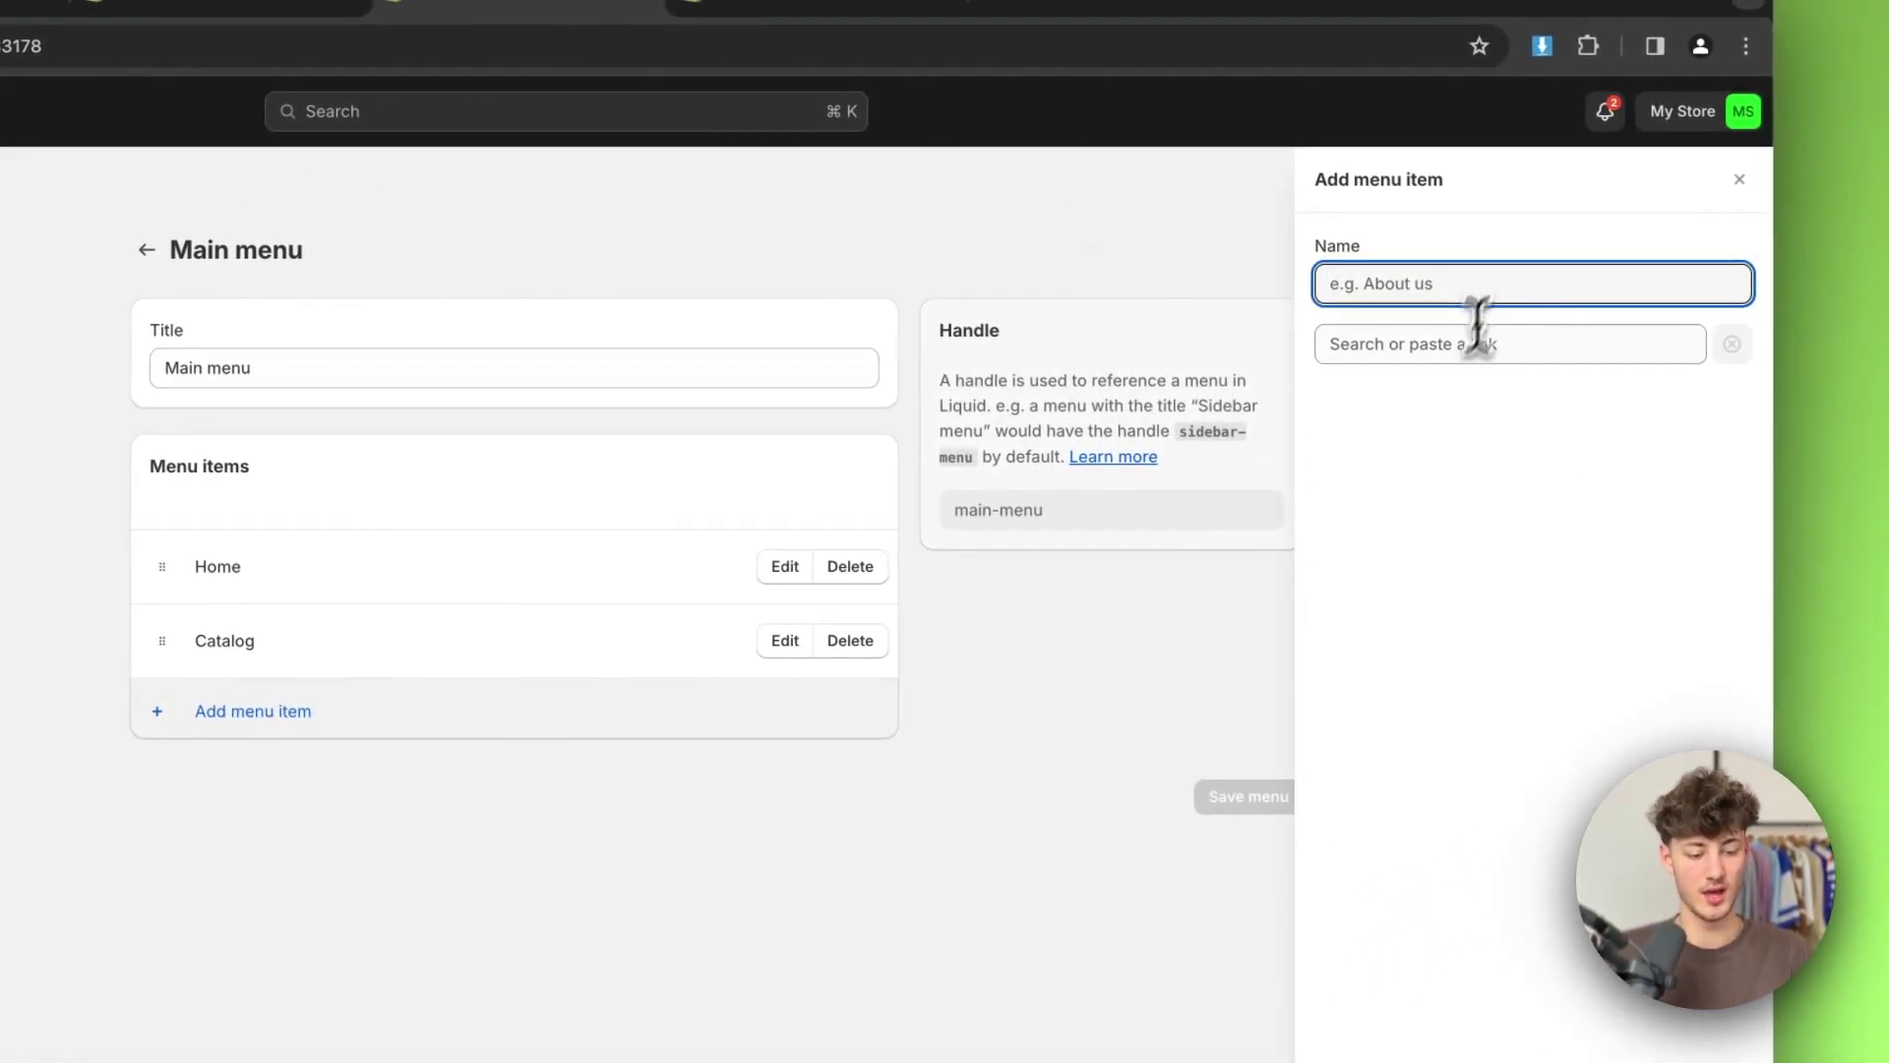
click(1456, 497)
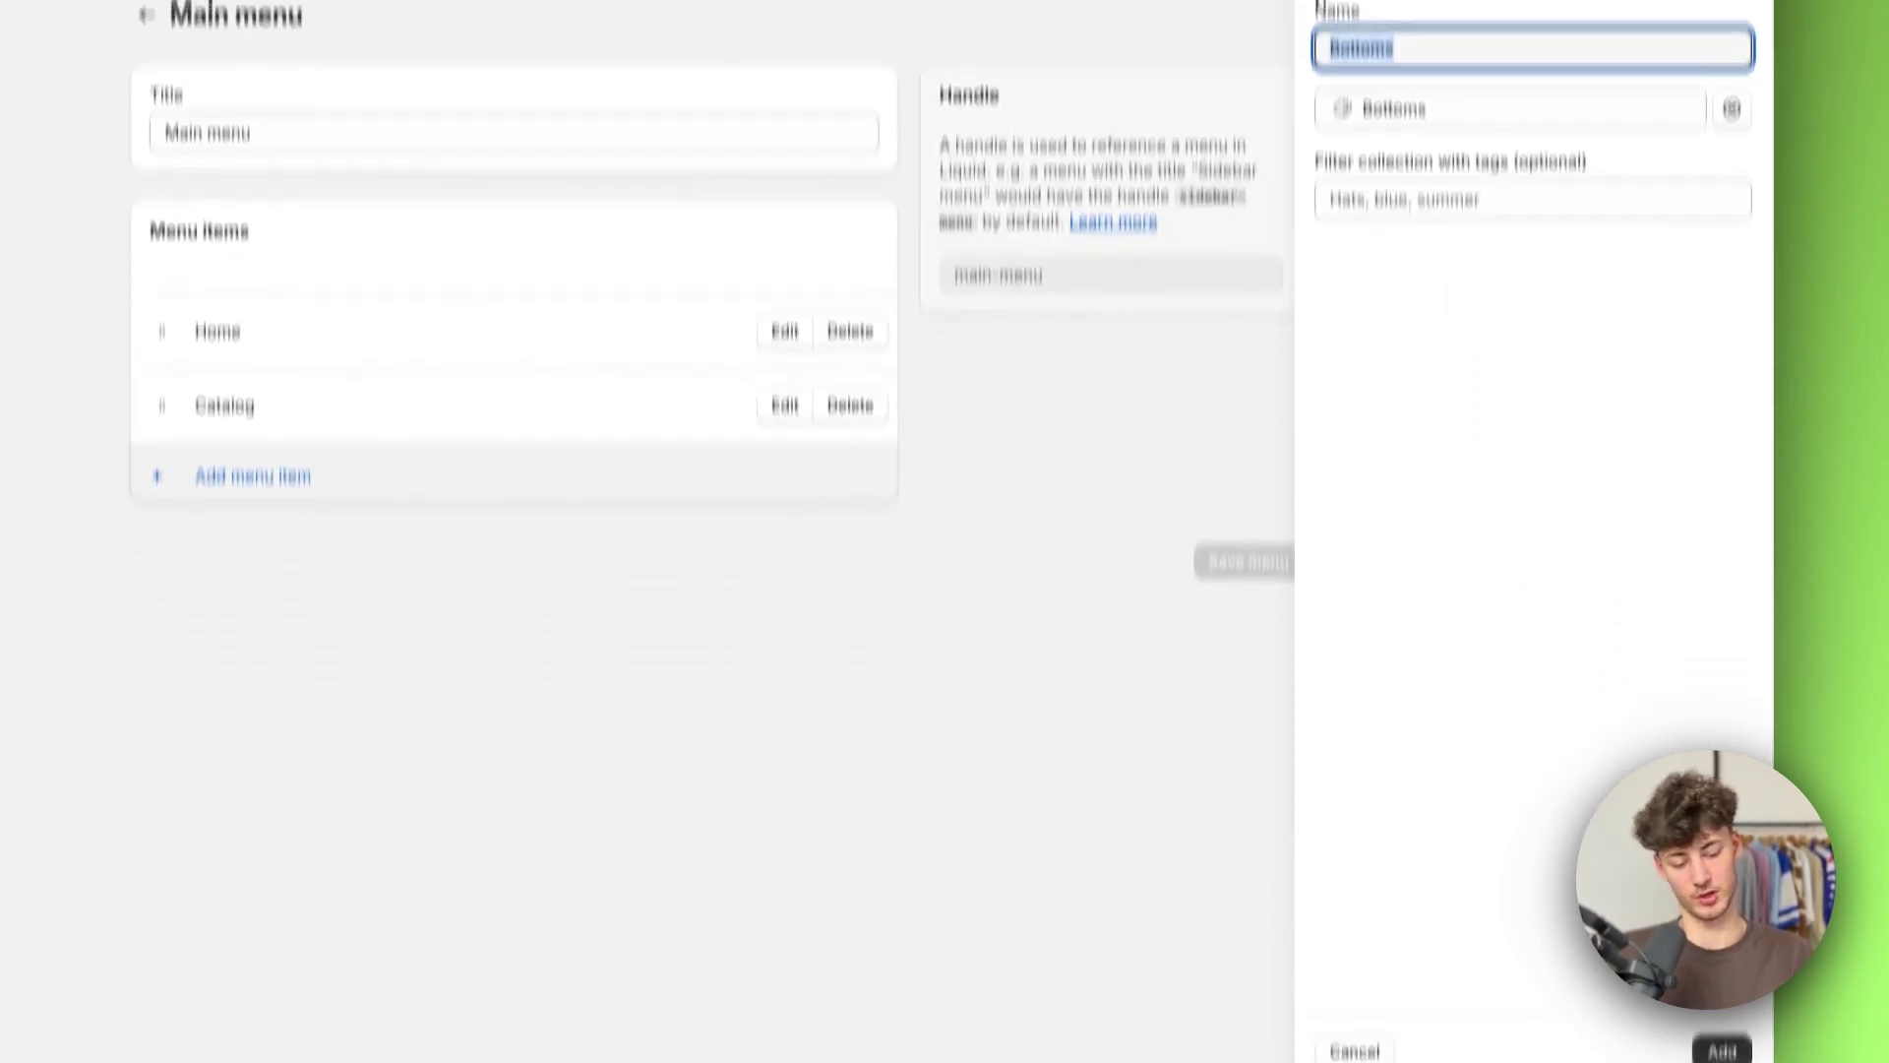
click(1714, 910)
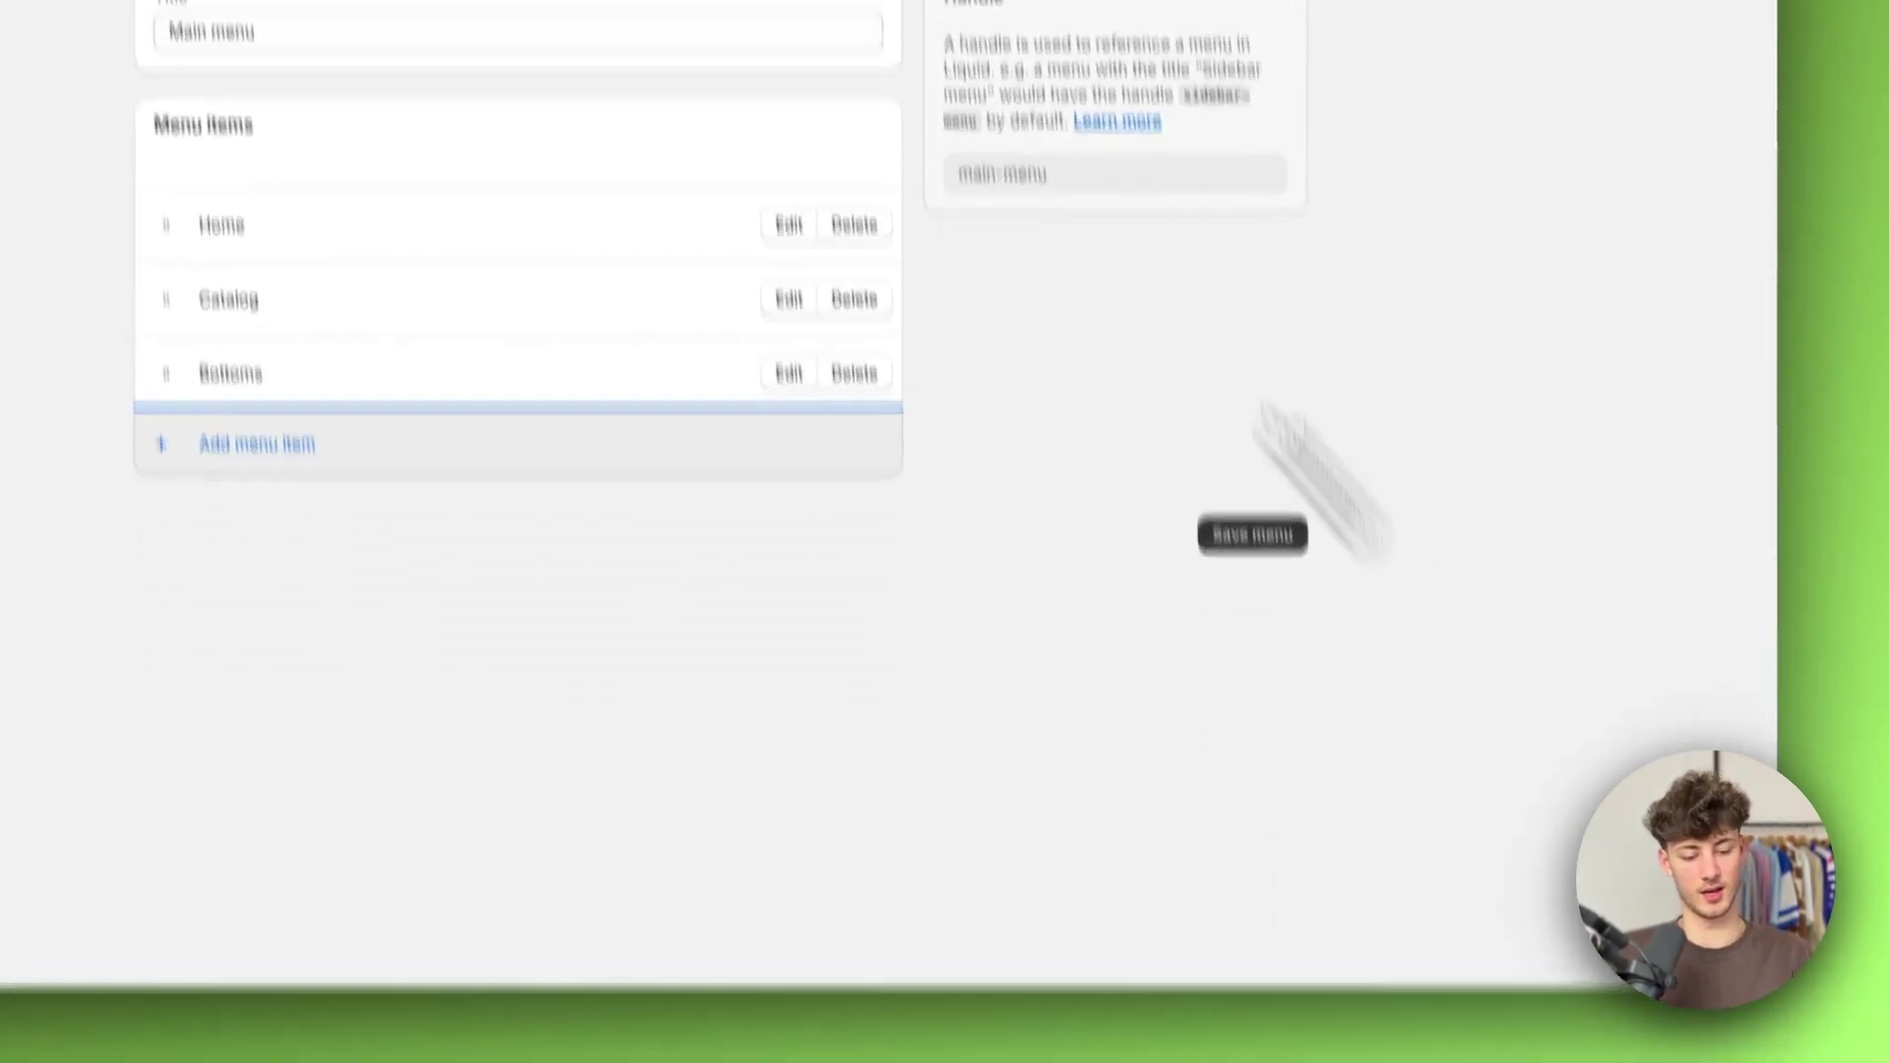
click(1273, 160)
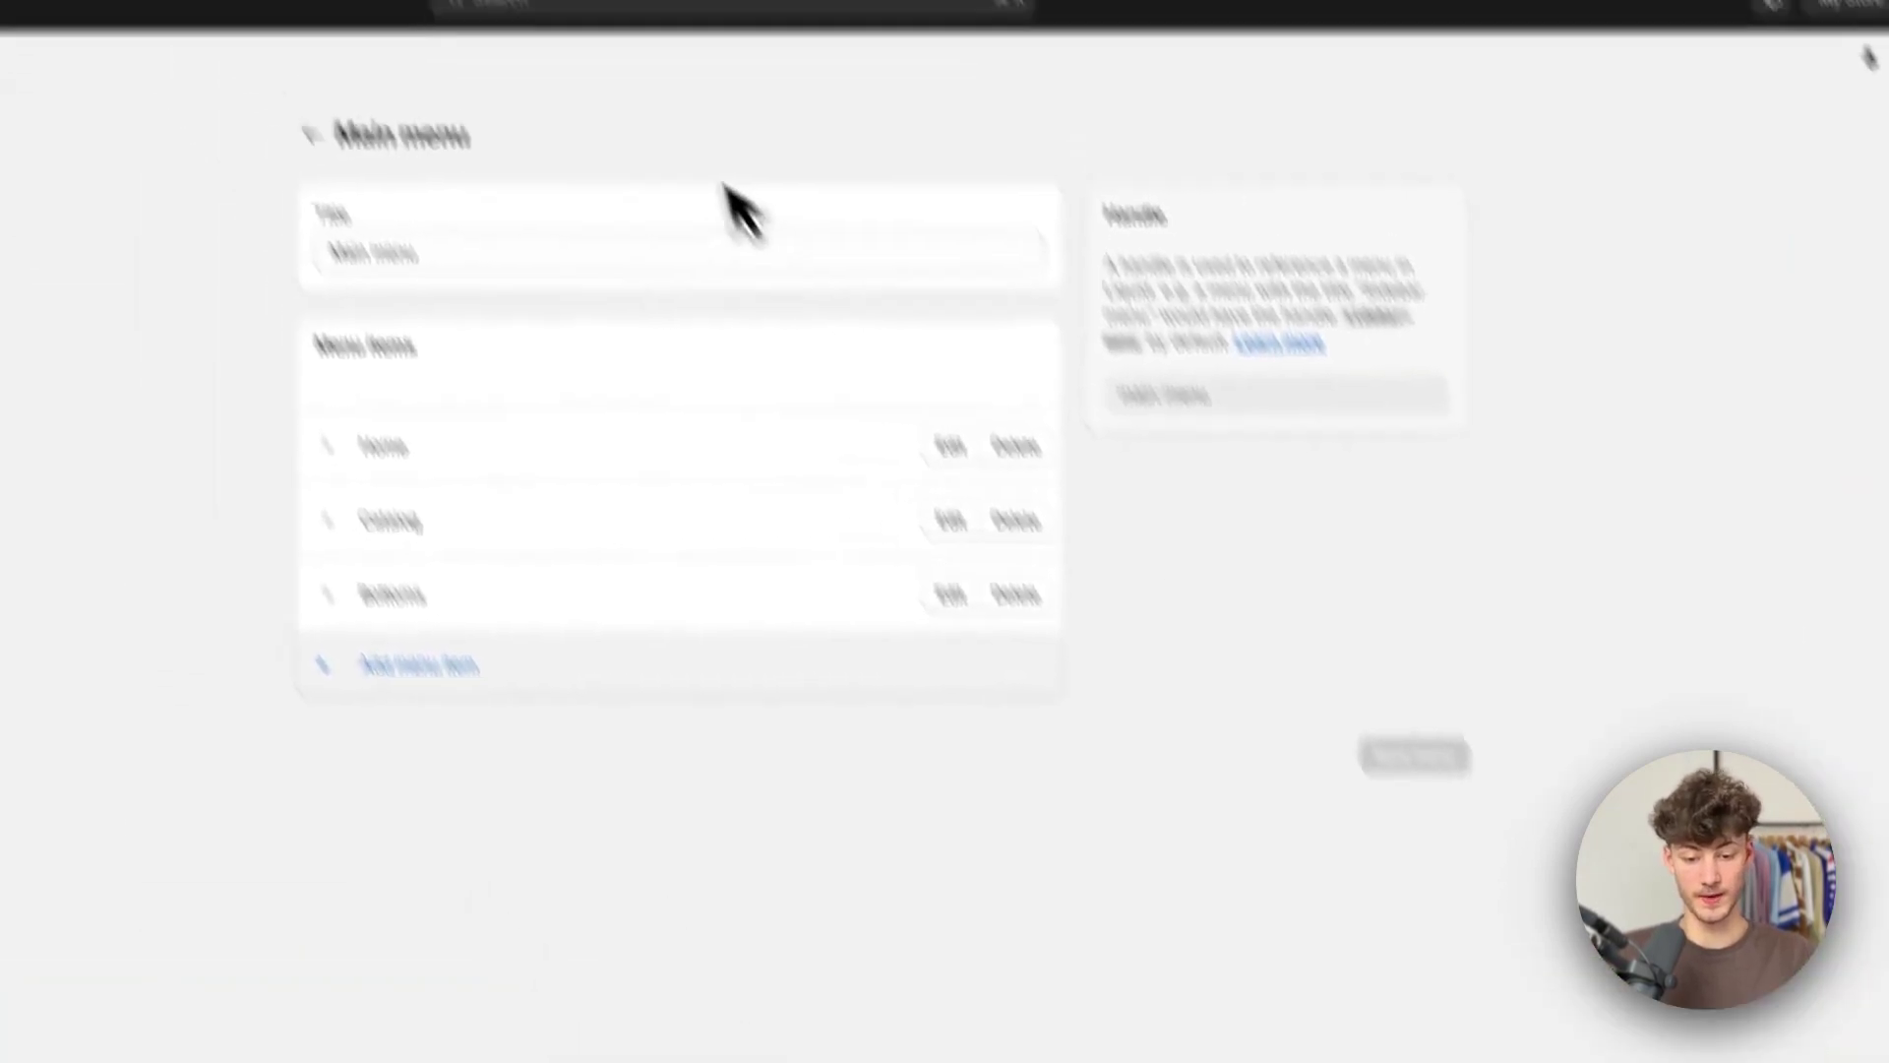
Save the theme in the theme editor, test the header's Bottoms link, and go back to the home page
click(561, 138)
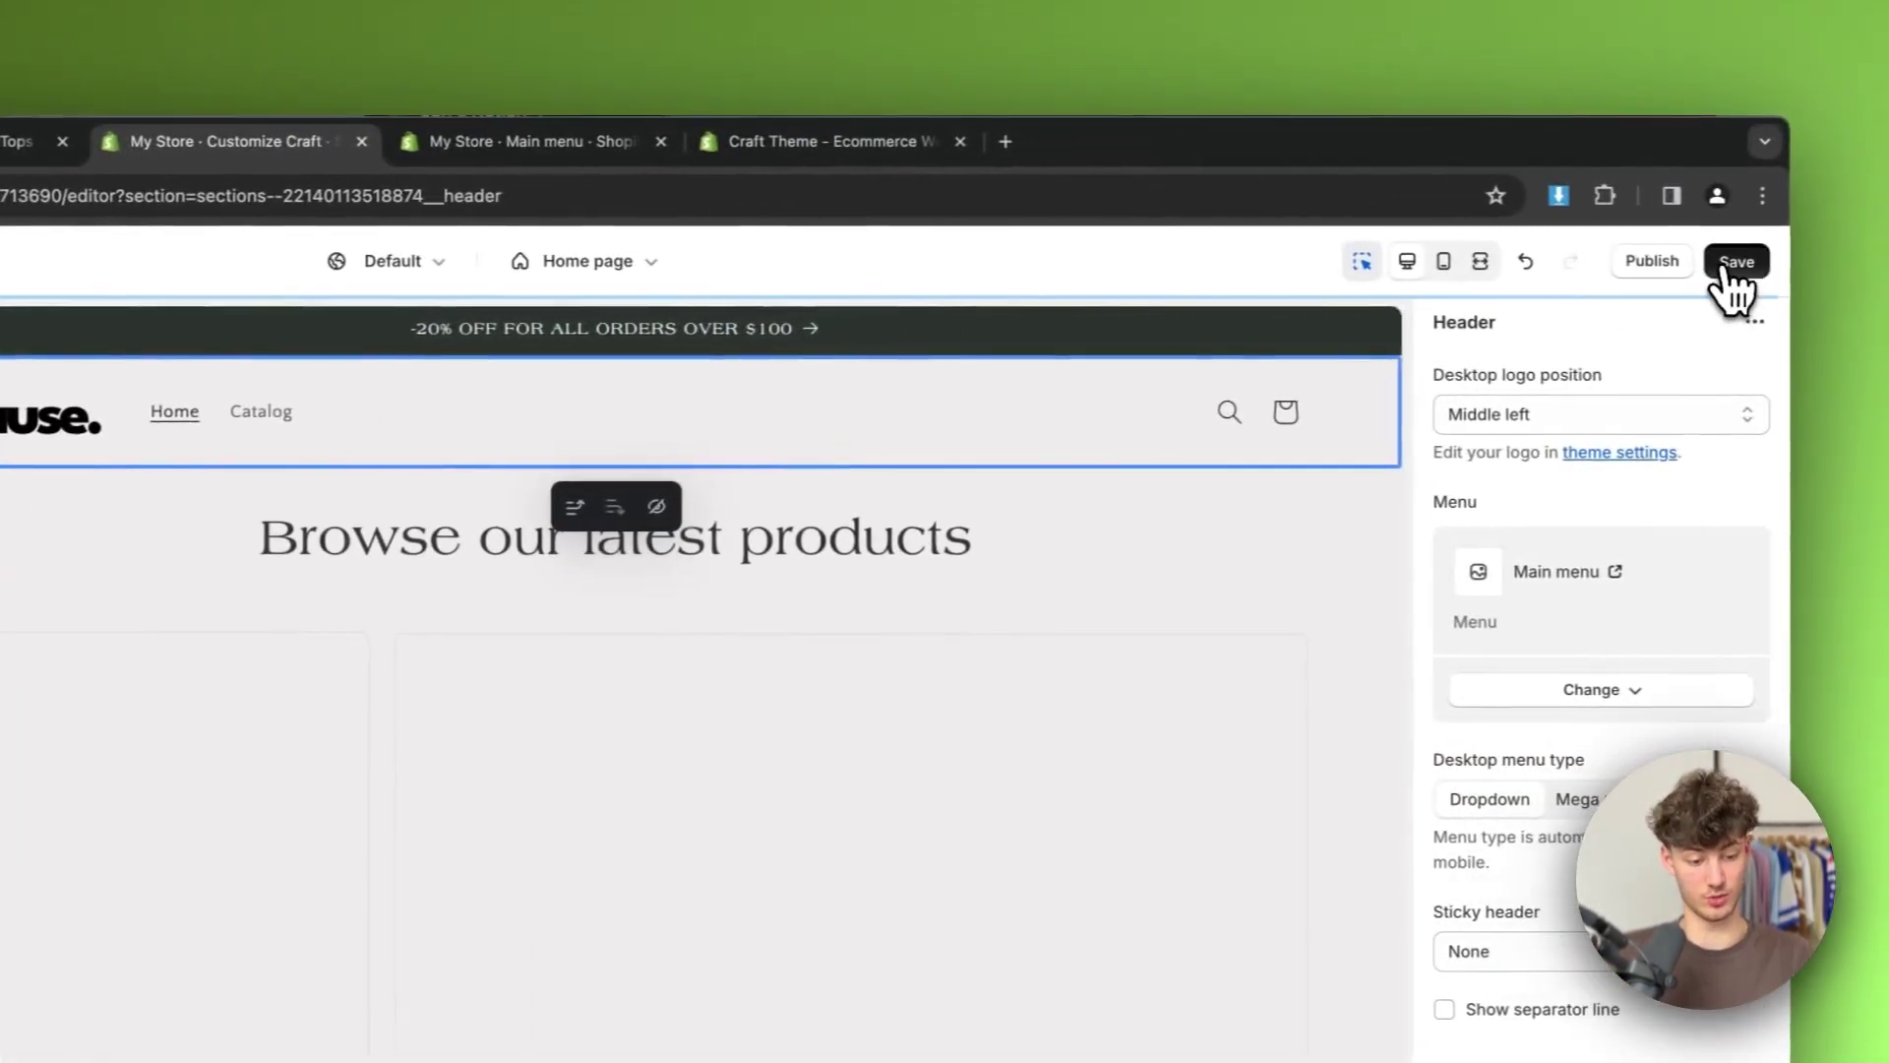
click(1872, 258)
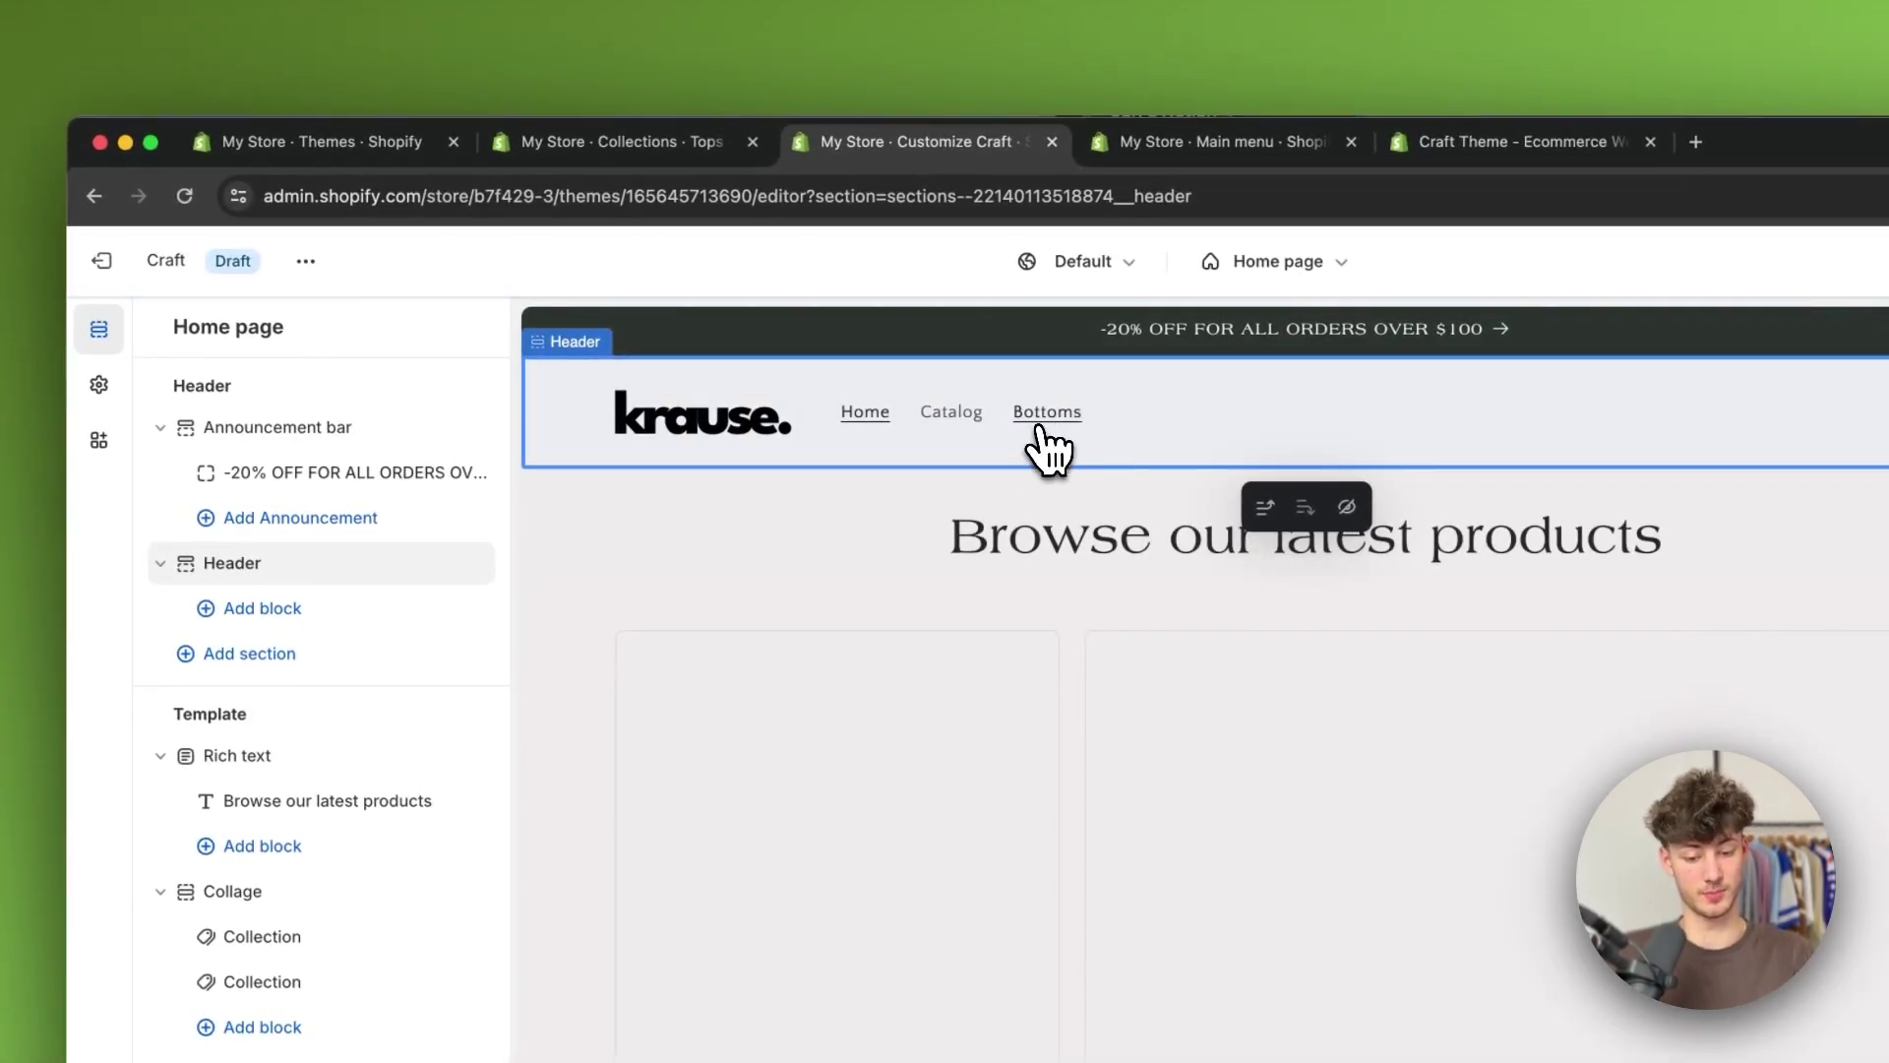
click(1041, 425)
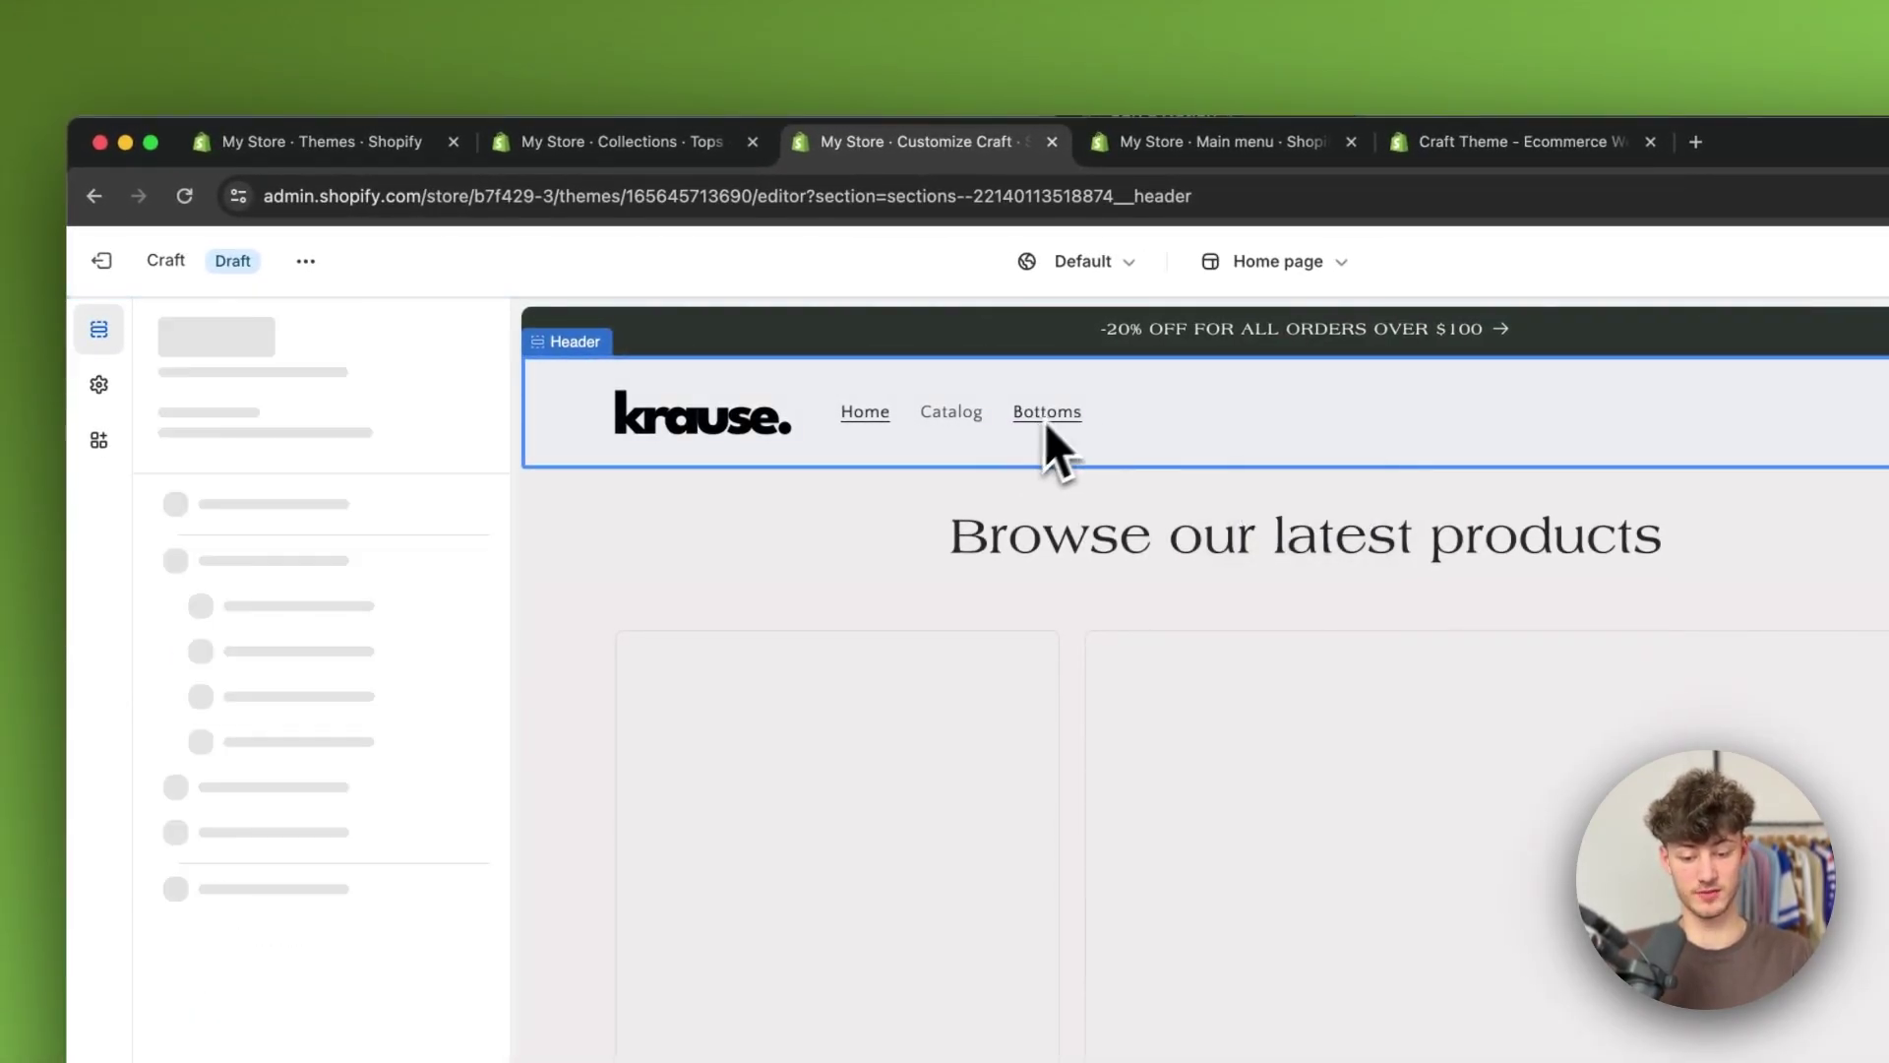
click(733, 442)
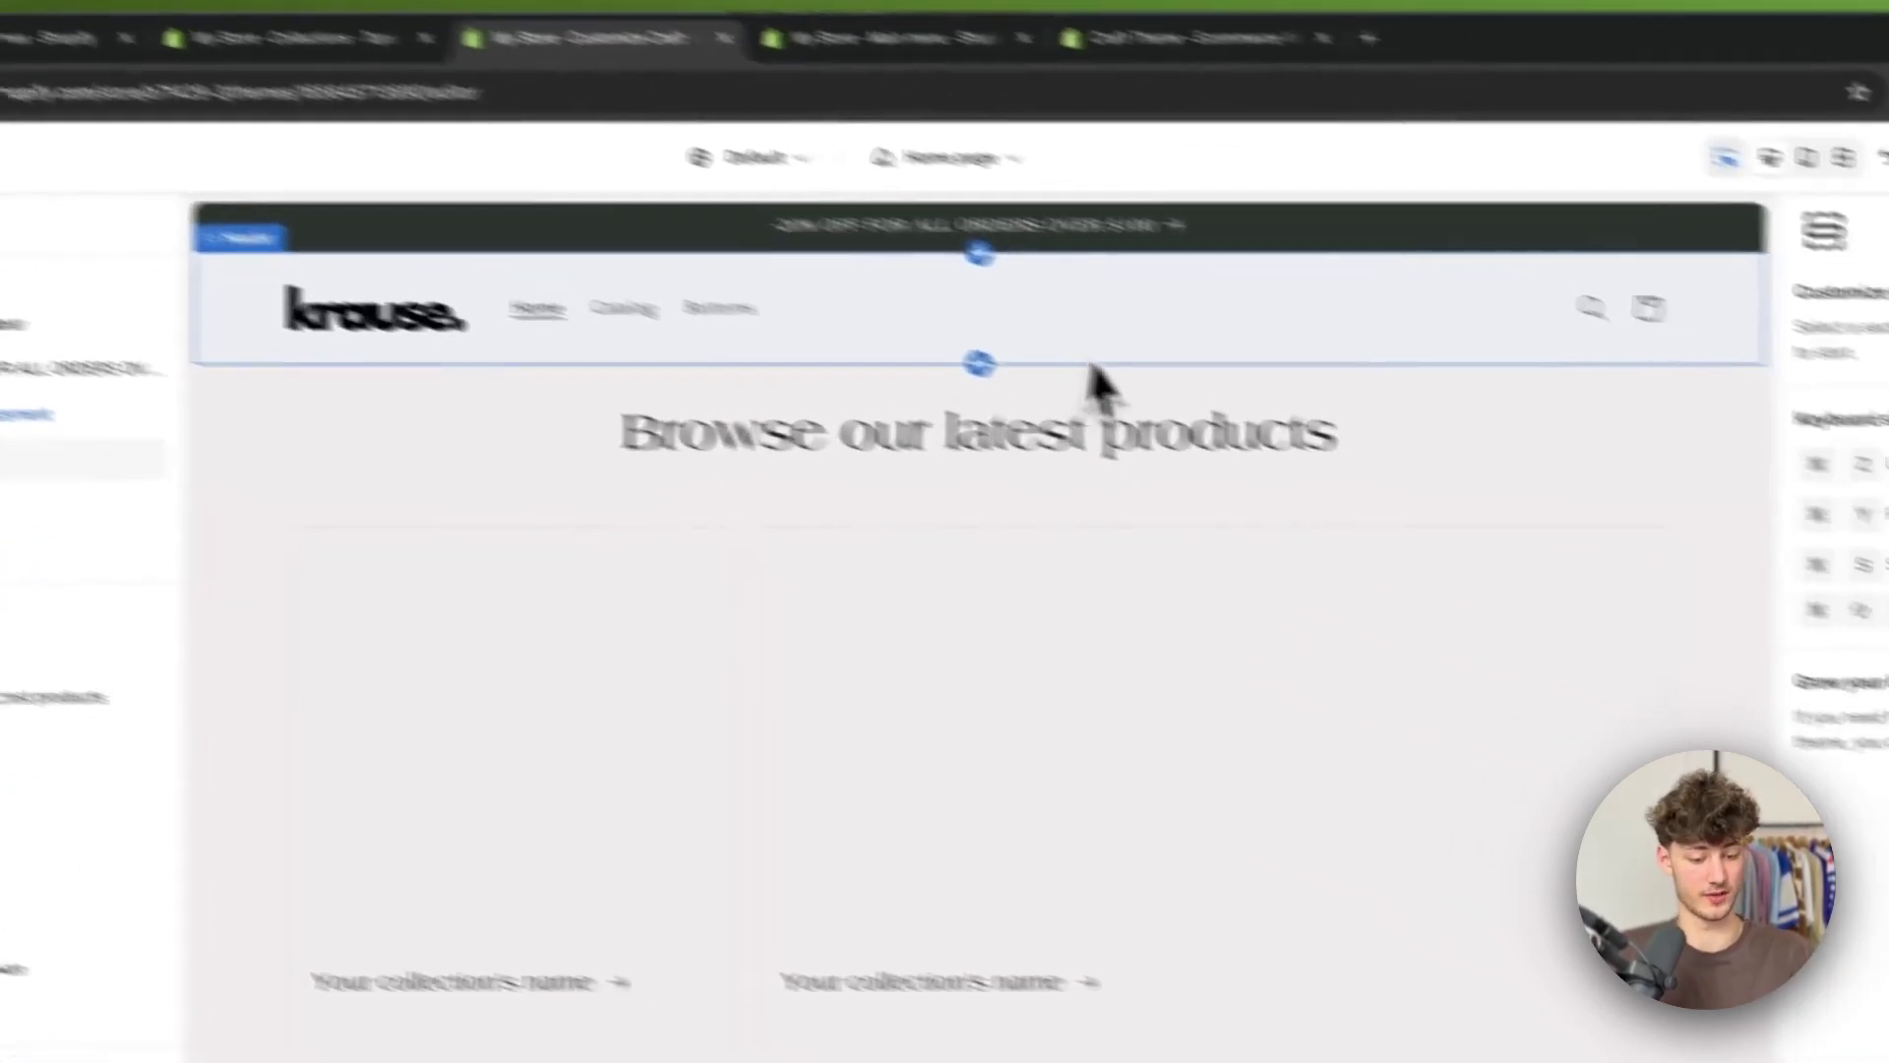
Try the Mega menu and Drawer desktop menu types on the header, preview the drawer, and set the type back to Dropdown
click(1427, 440)
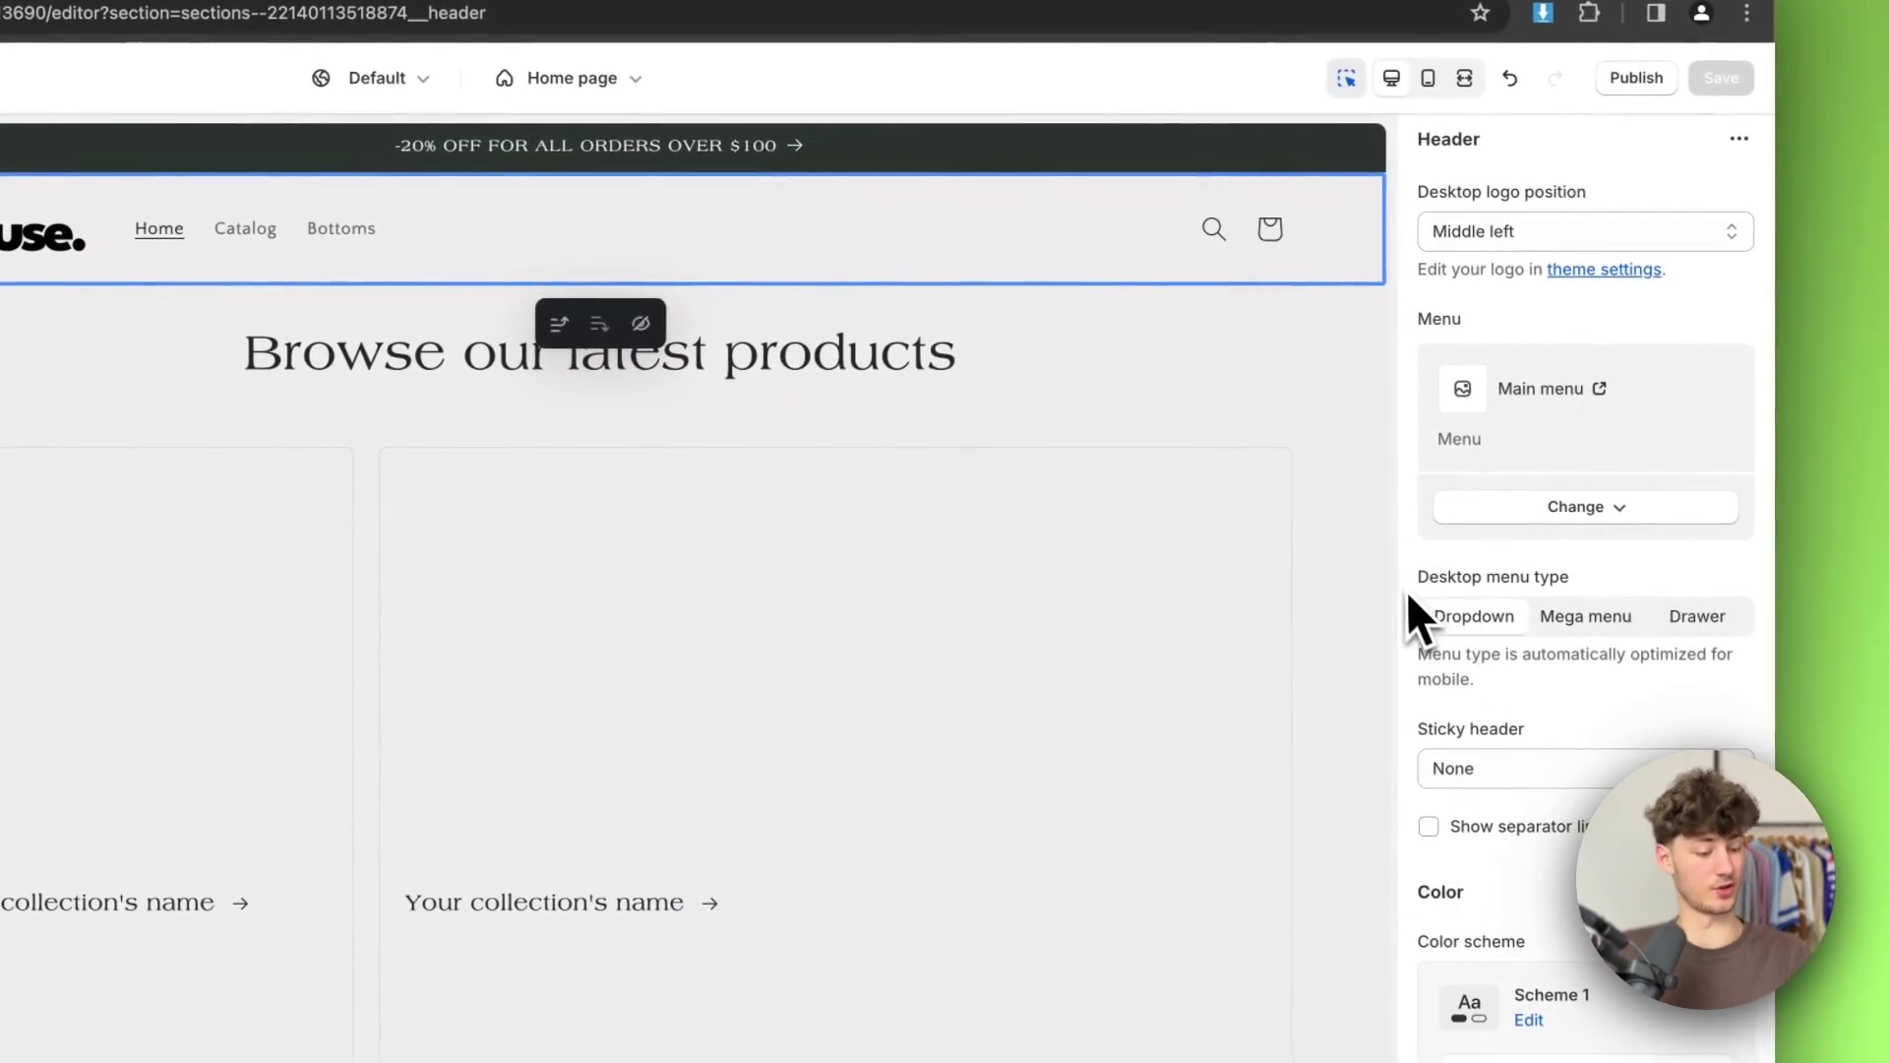
scroll(1622, 610, down, 5)
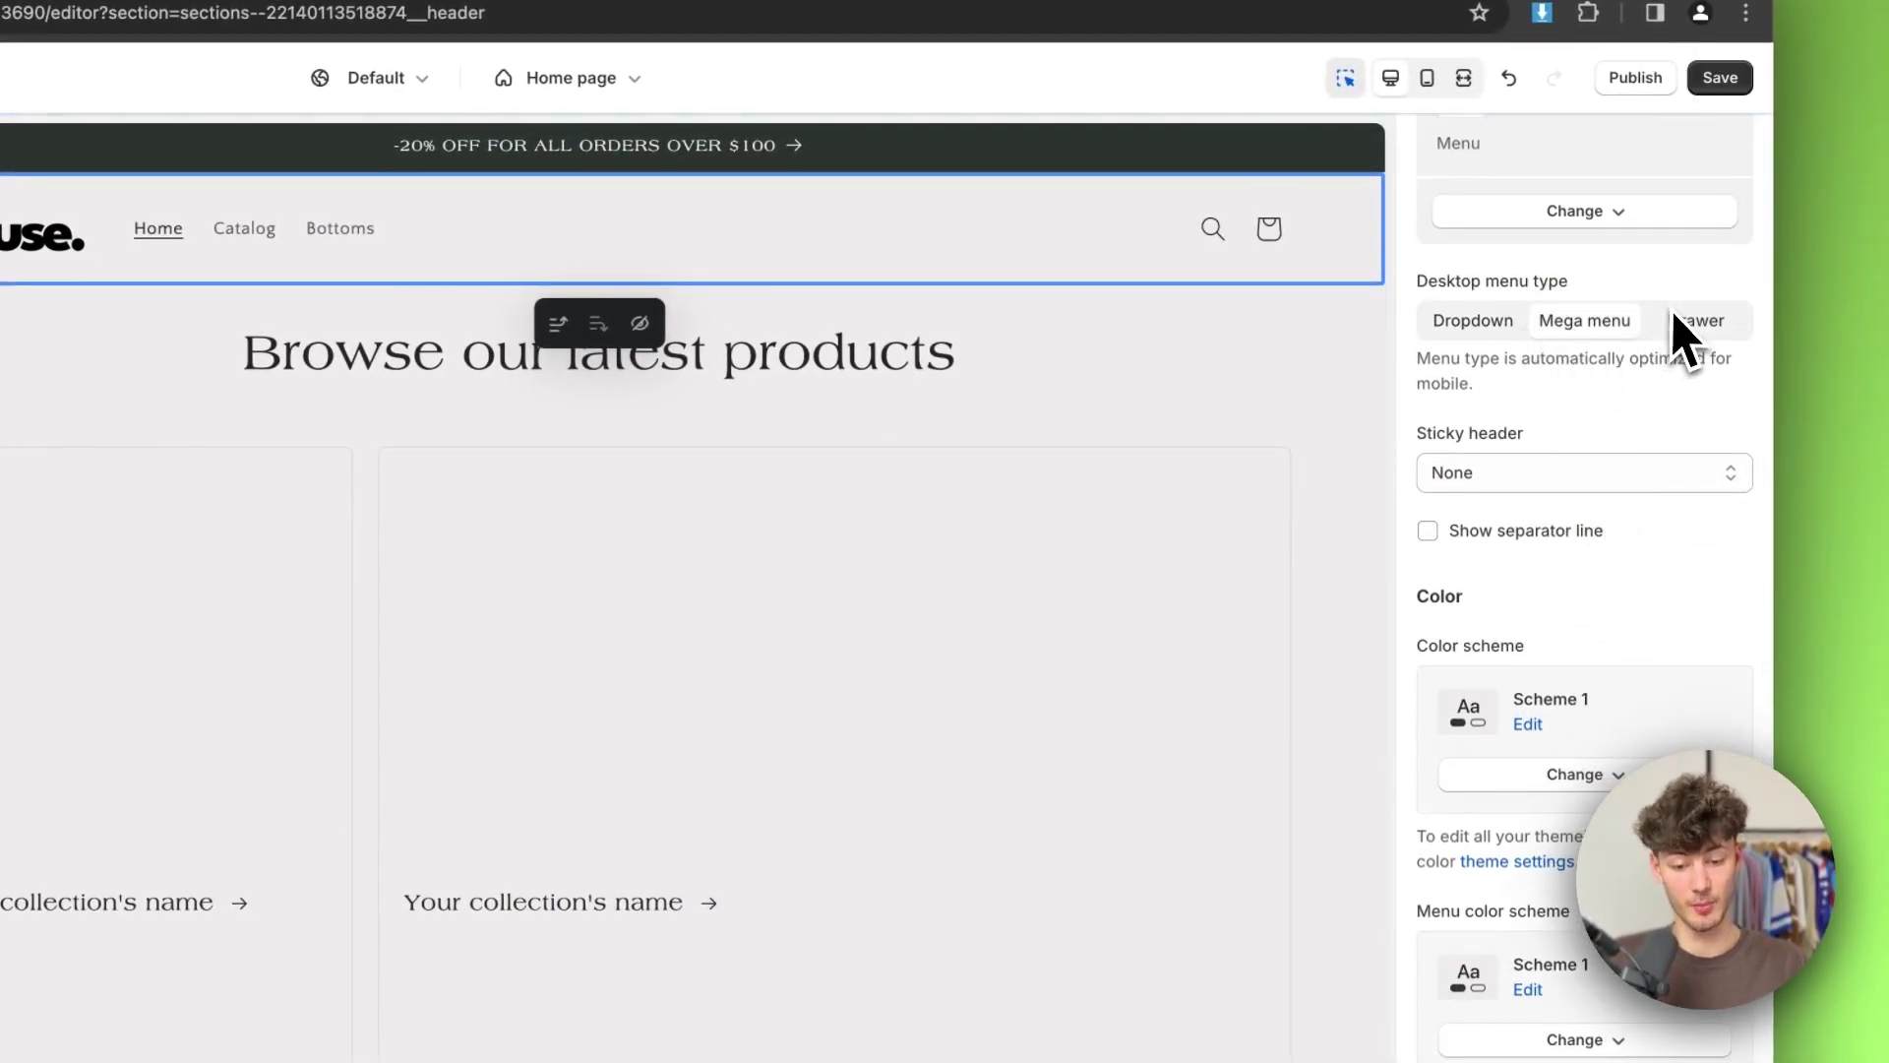
click(1689, 324)
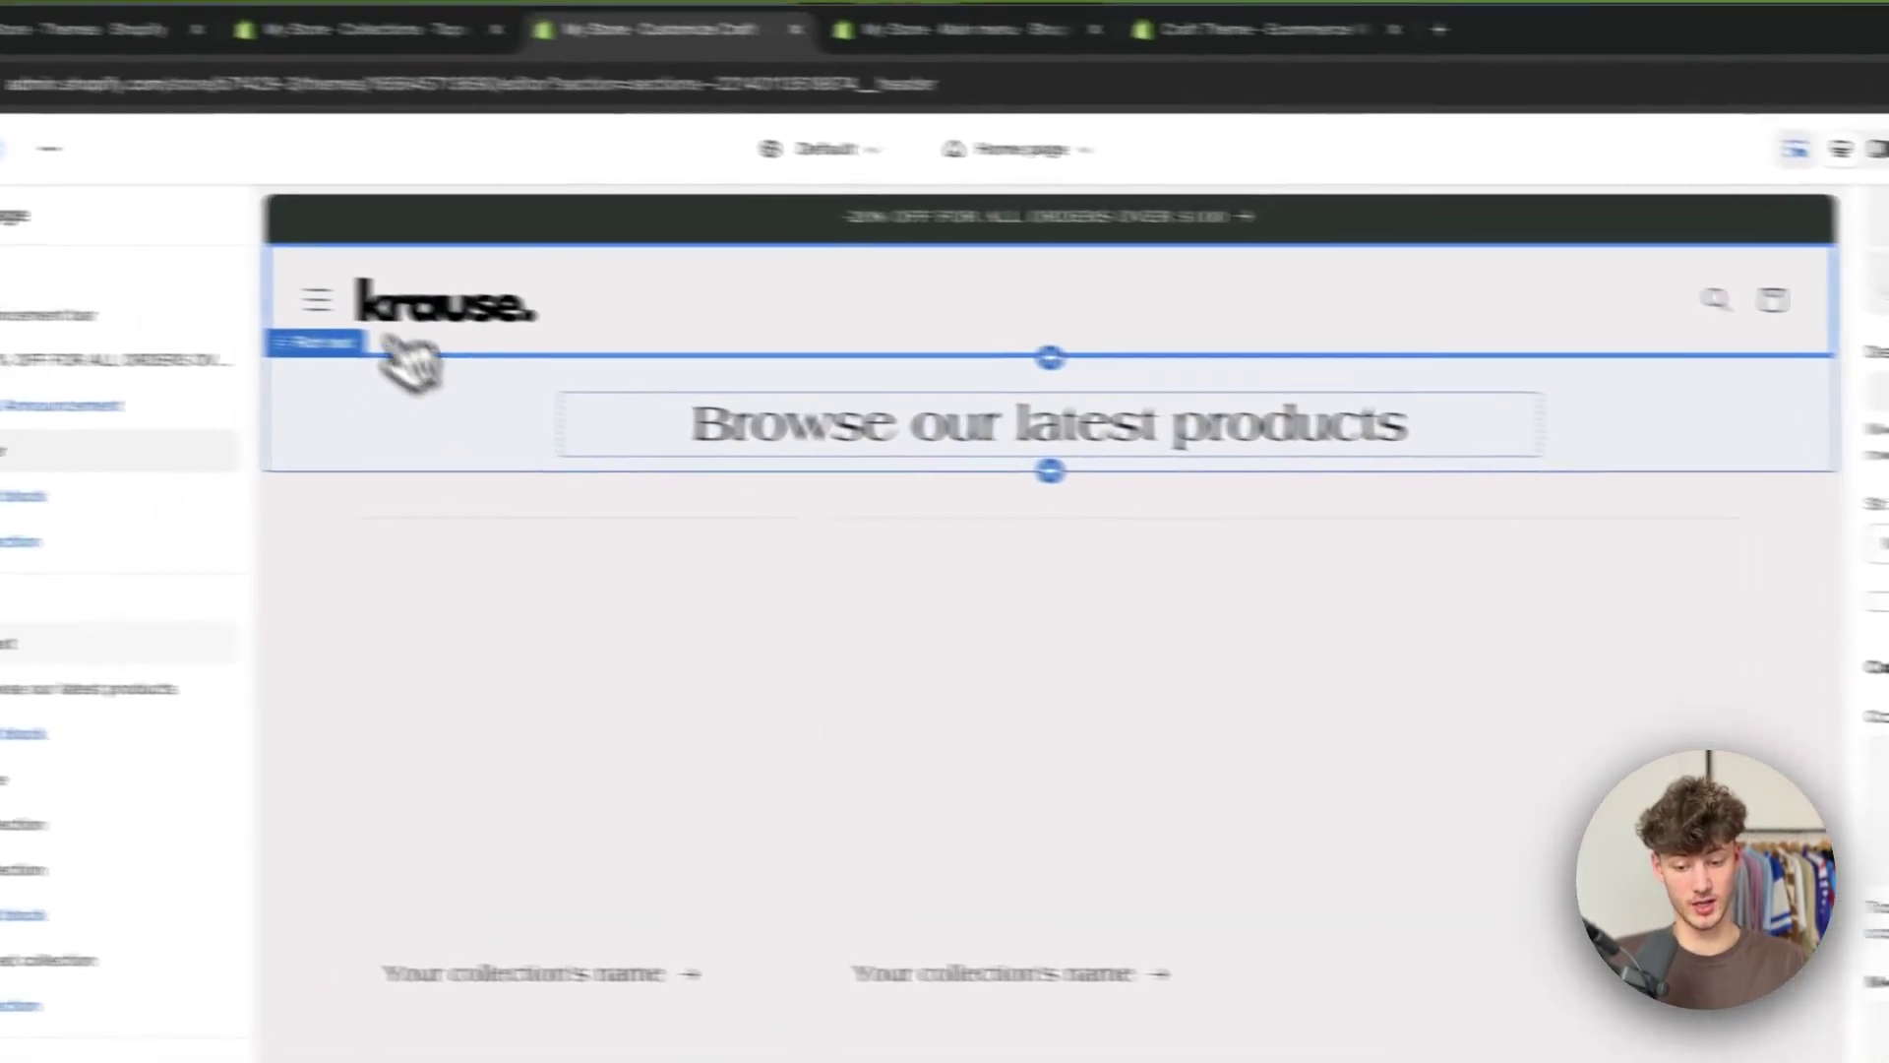
click(0, 229)
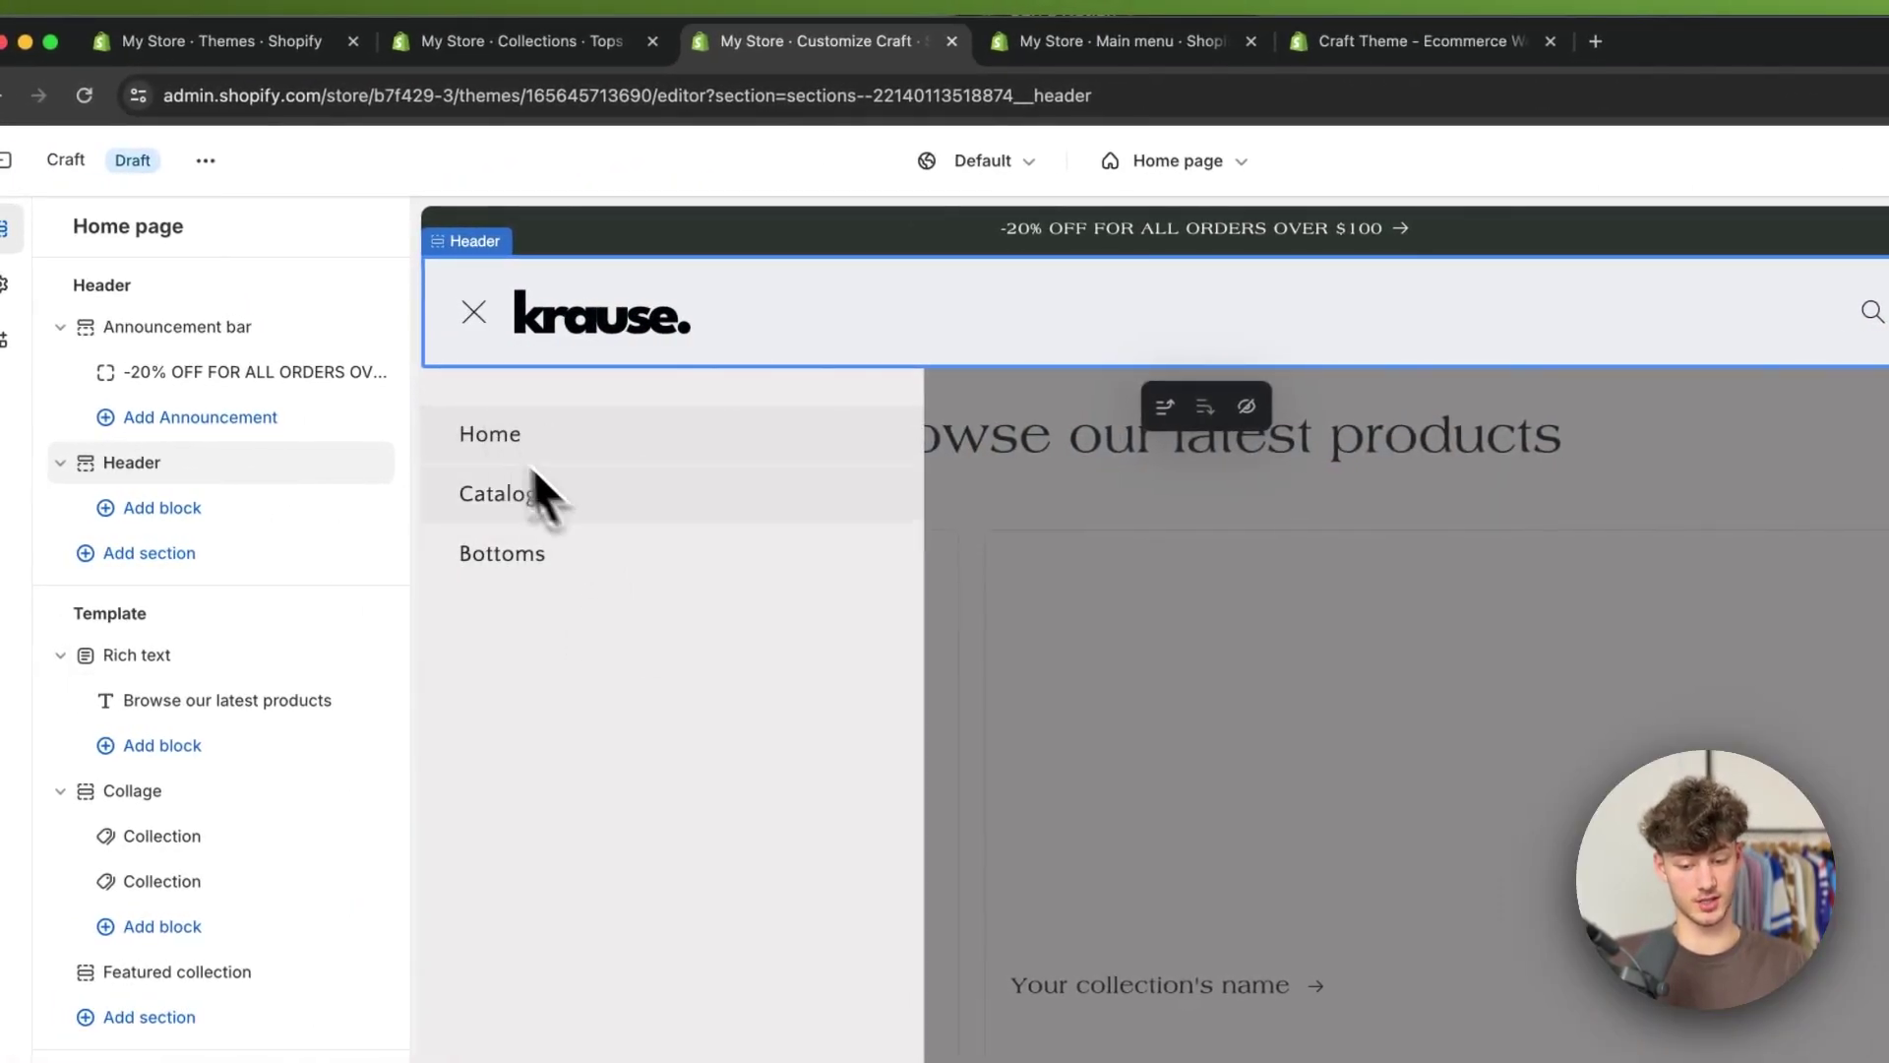
click(473, 317)
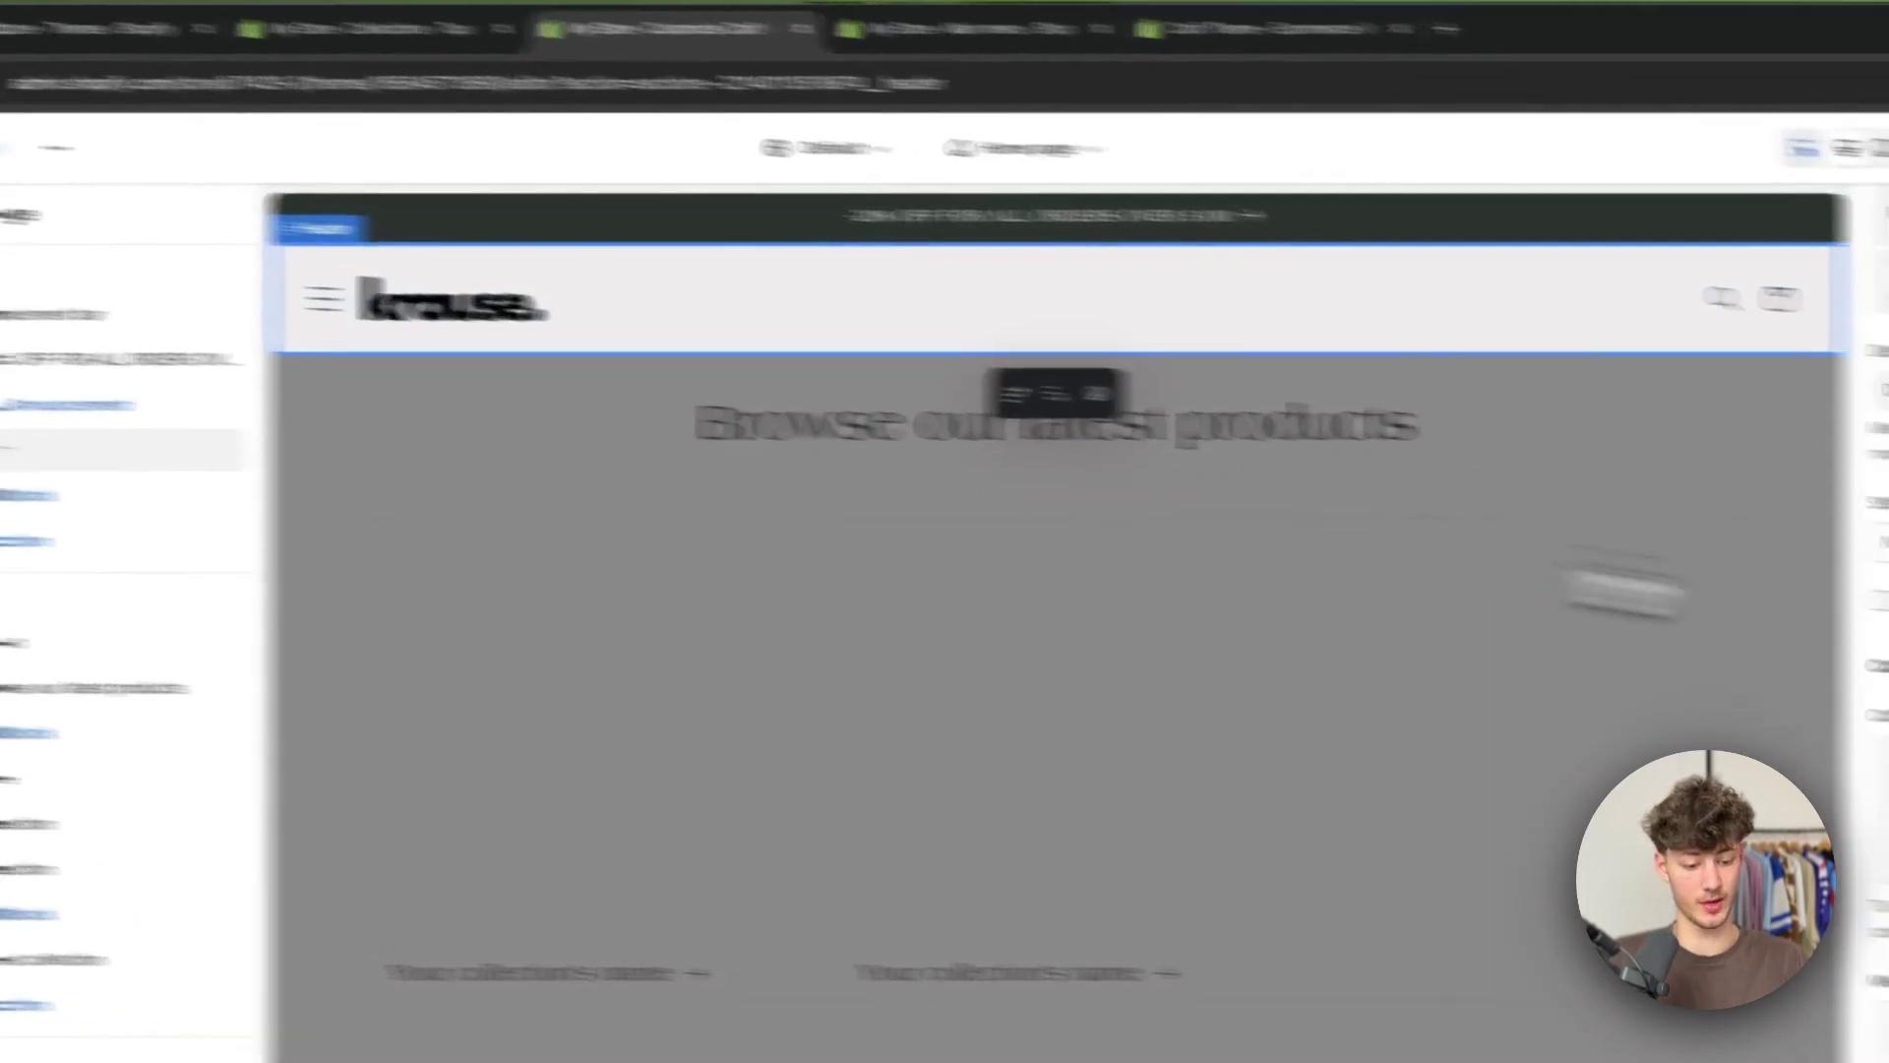
click(1476, 374)
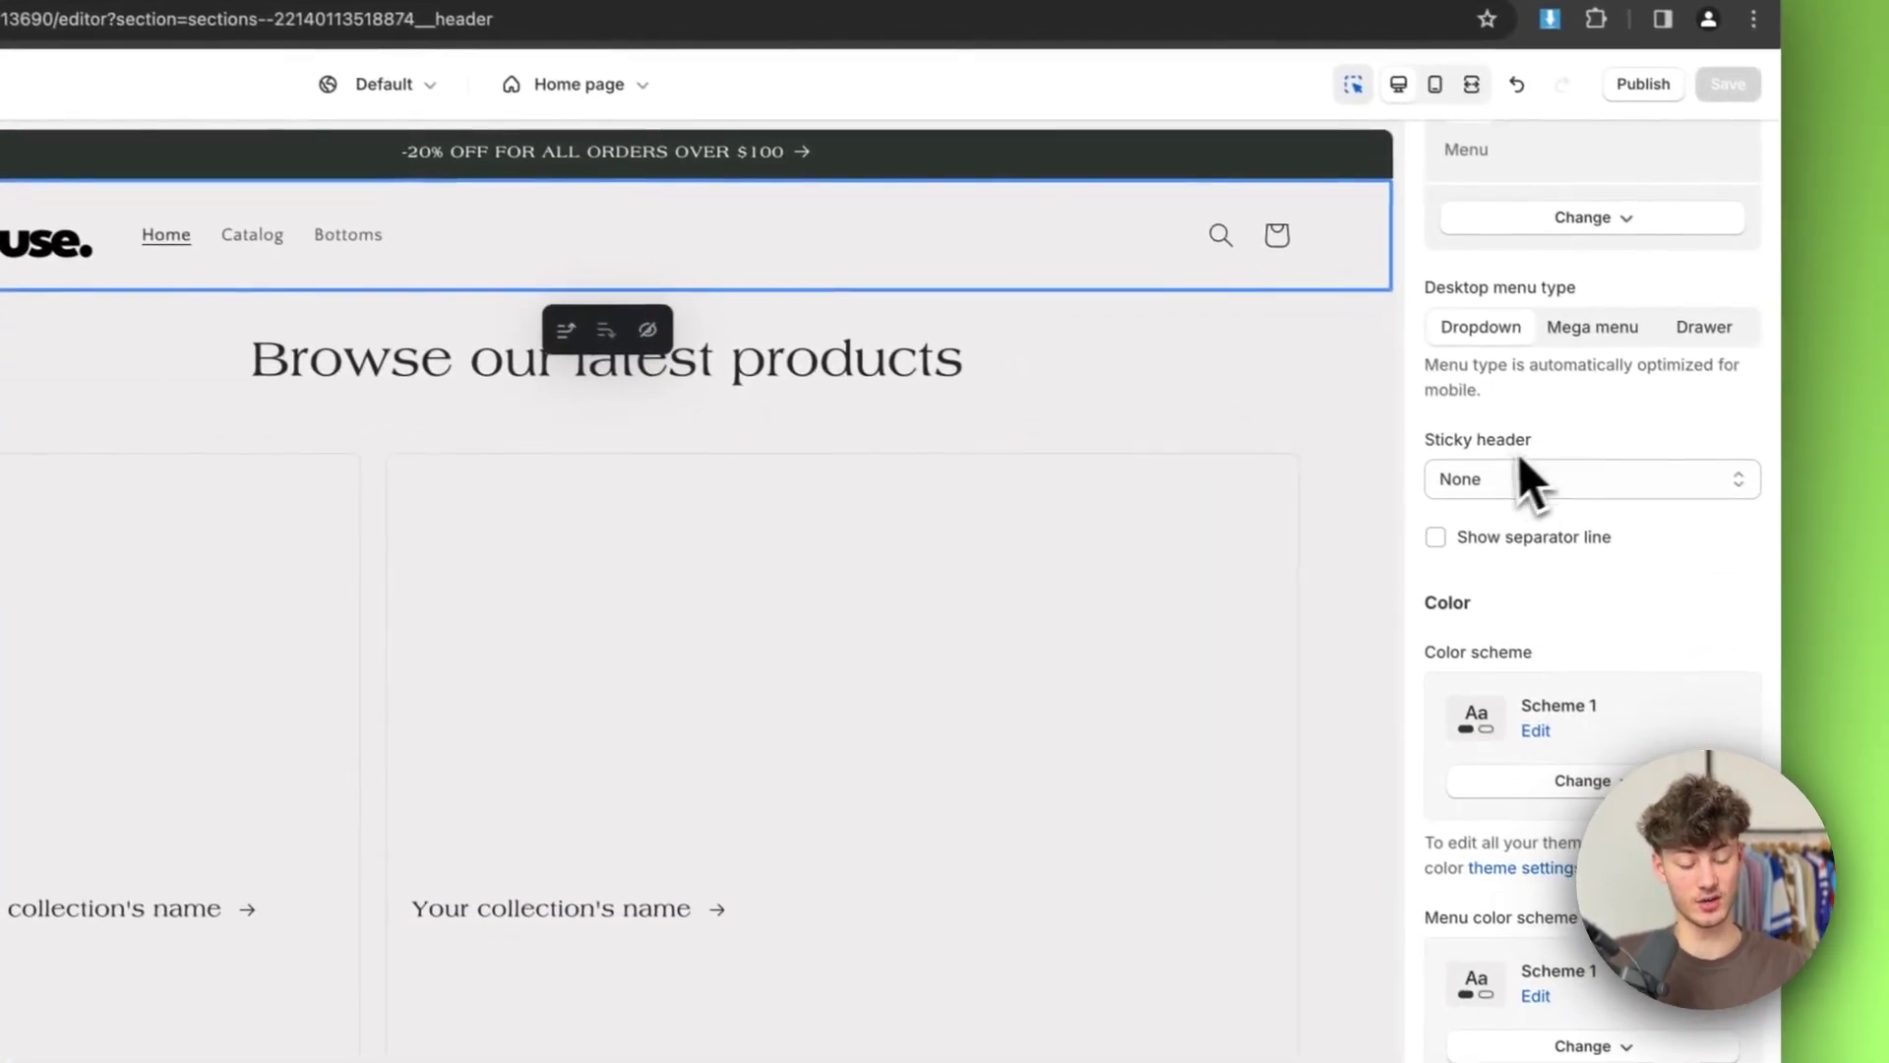
Set the header's sticky behavior to On scroll up and check it by scrolling the page preview
triple_click(1479, 436)
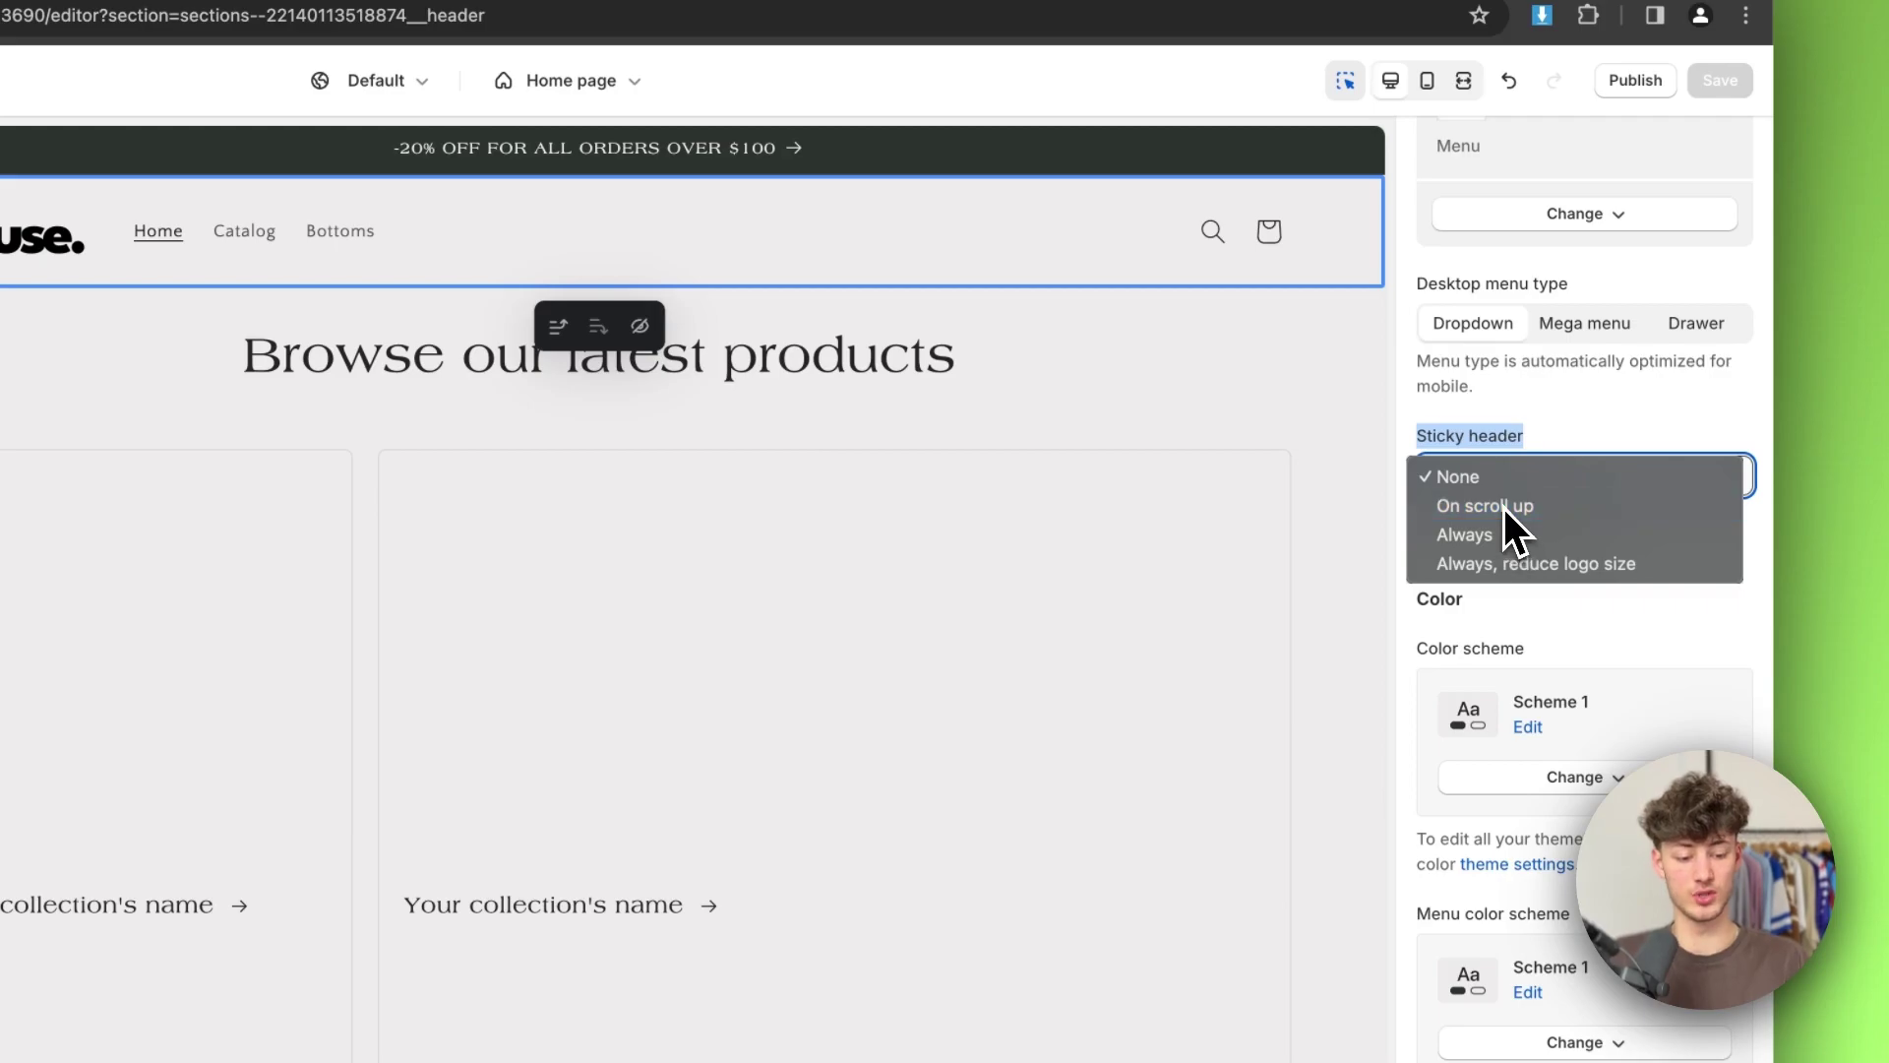
scroll(1131, 442, down, 4)
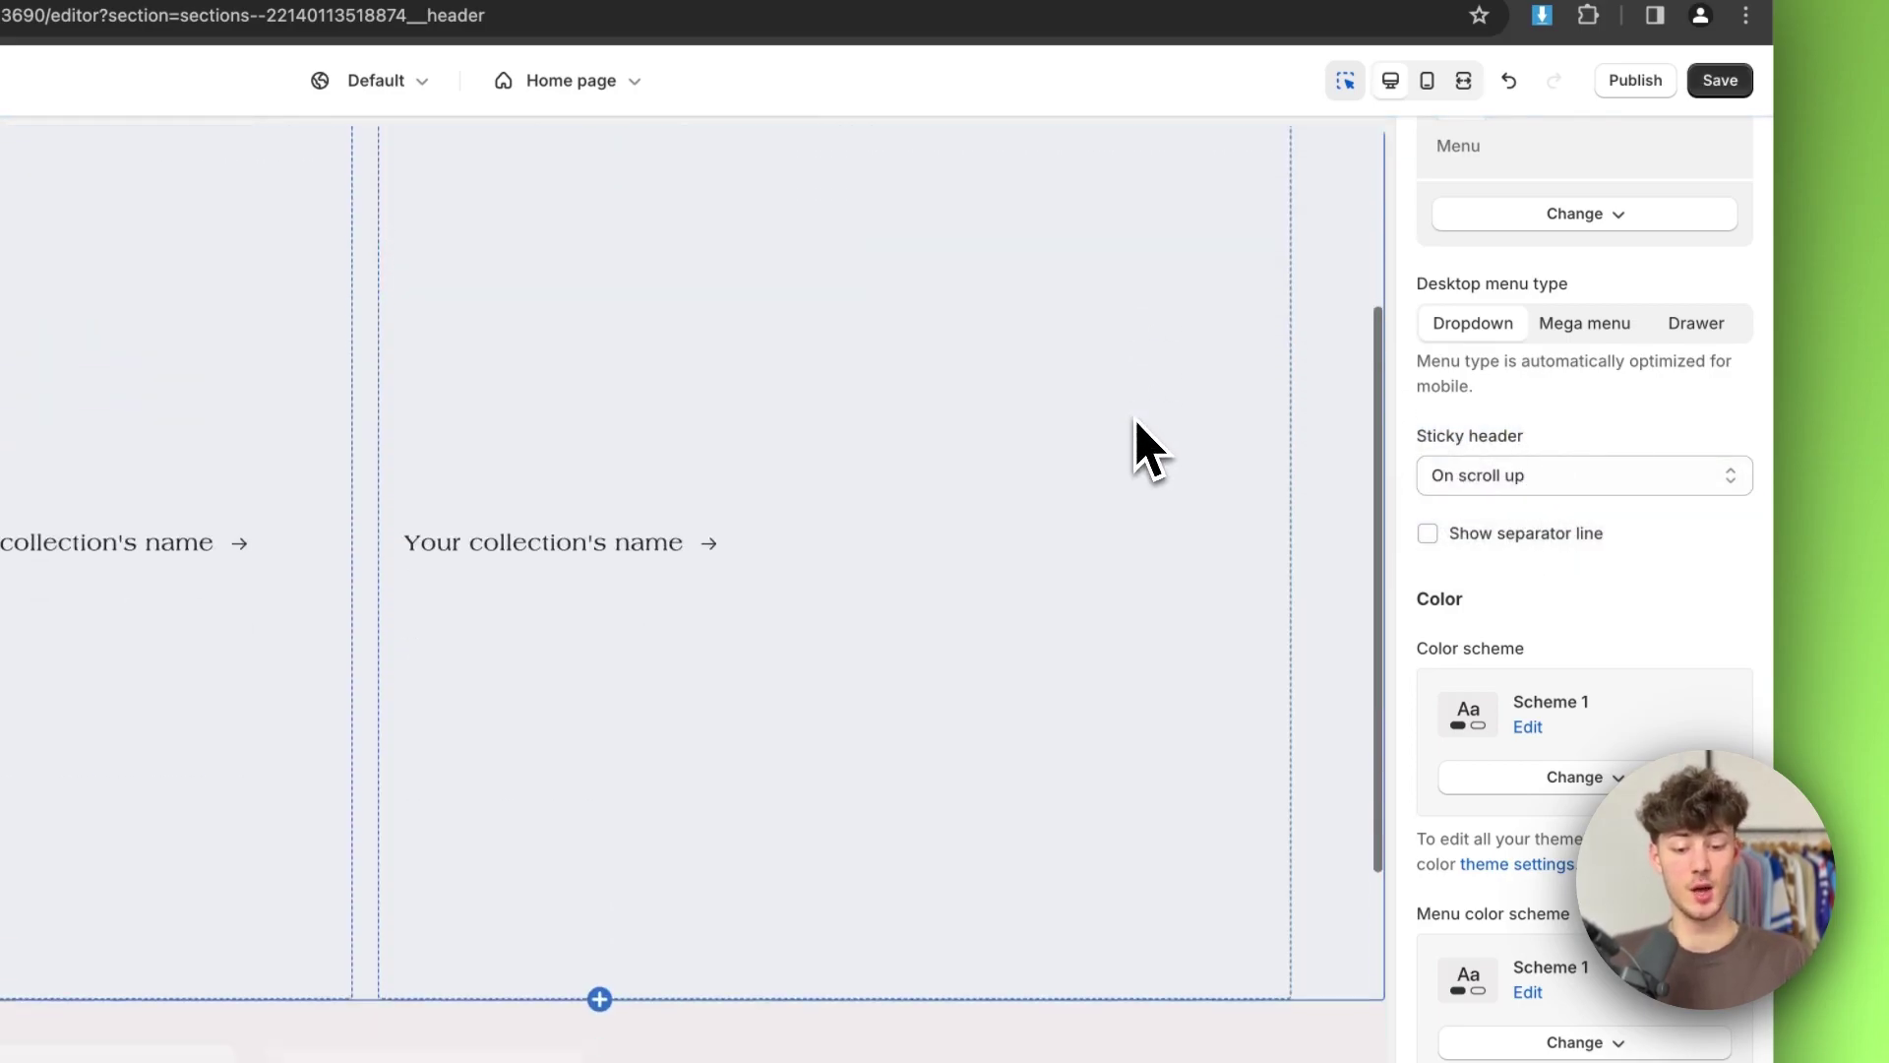
Examine how the sticky header behaves when scrolling down and back up through the home page preview
scroll(1137, 438, up, 4)
scroll(1151, 610, down, 6)
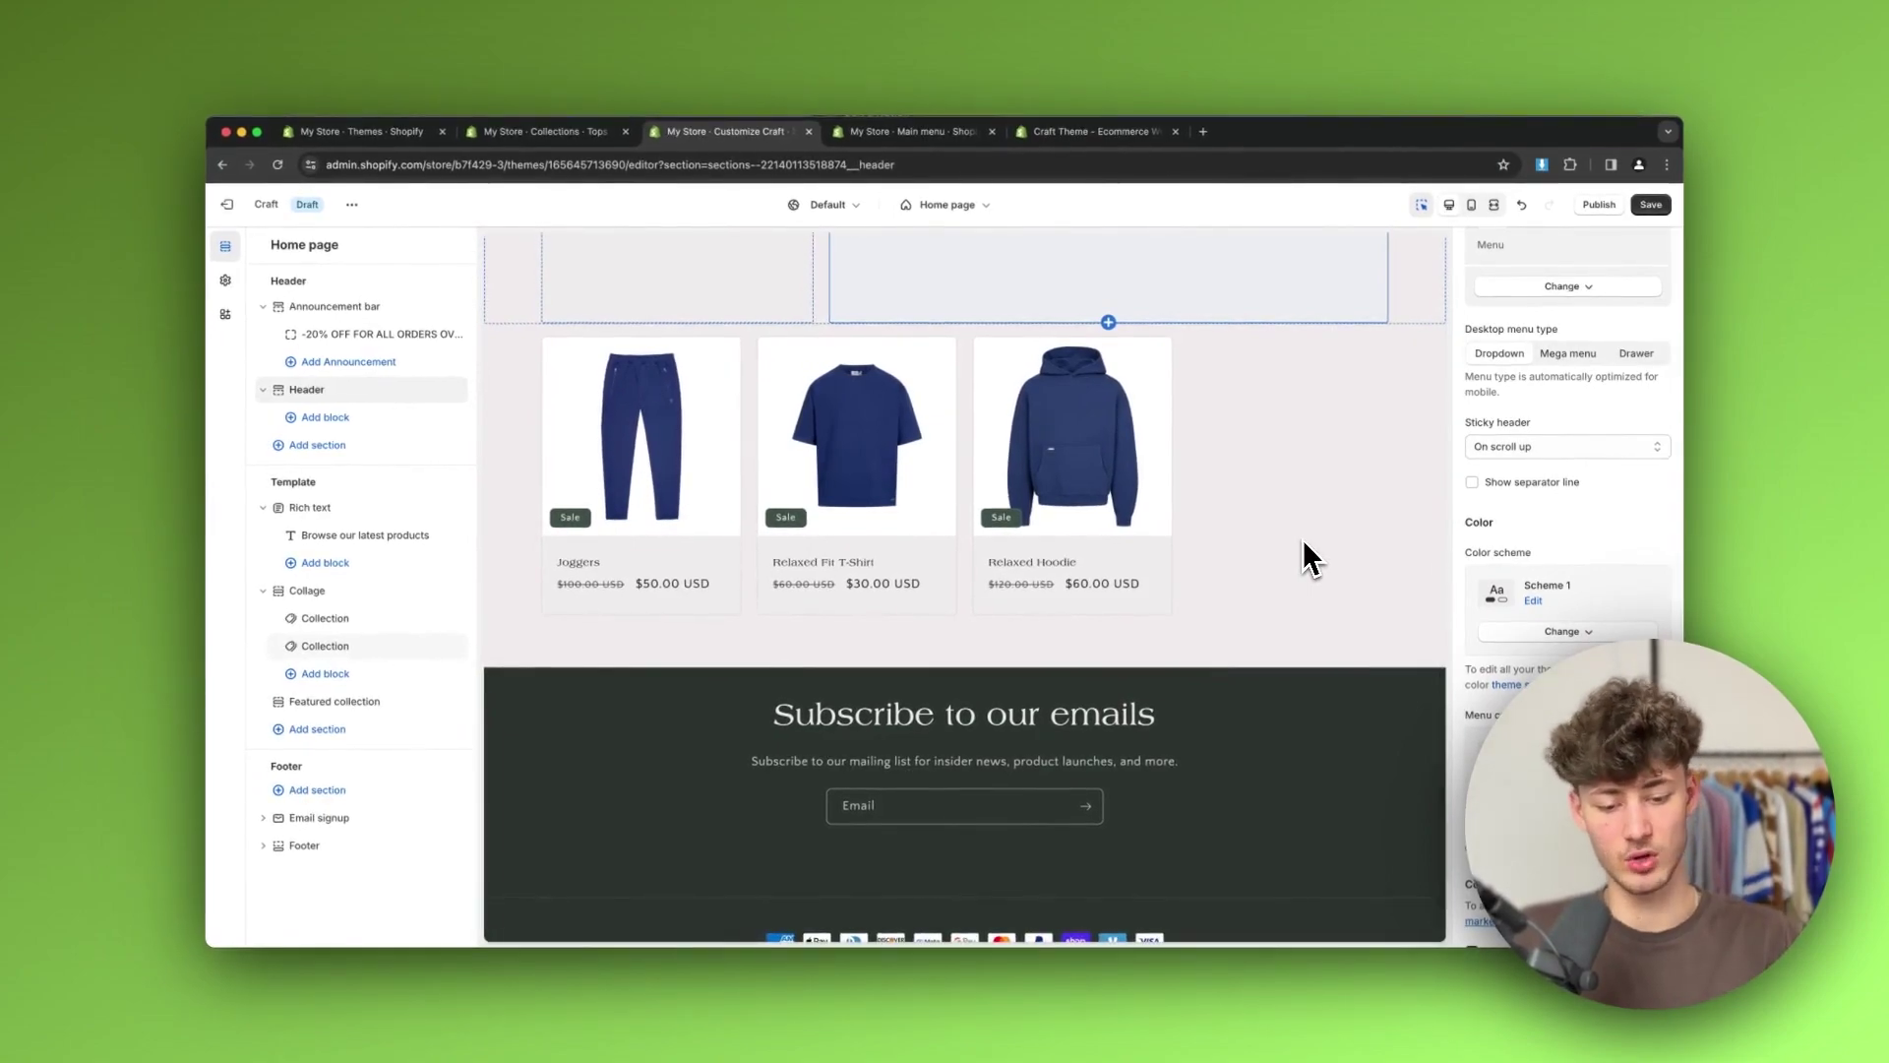
scroll(1303, 539, up, 1)
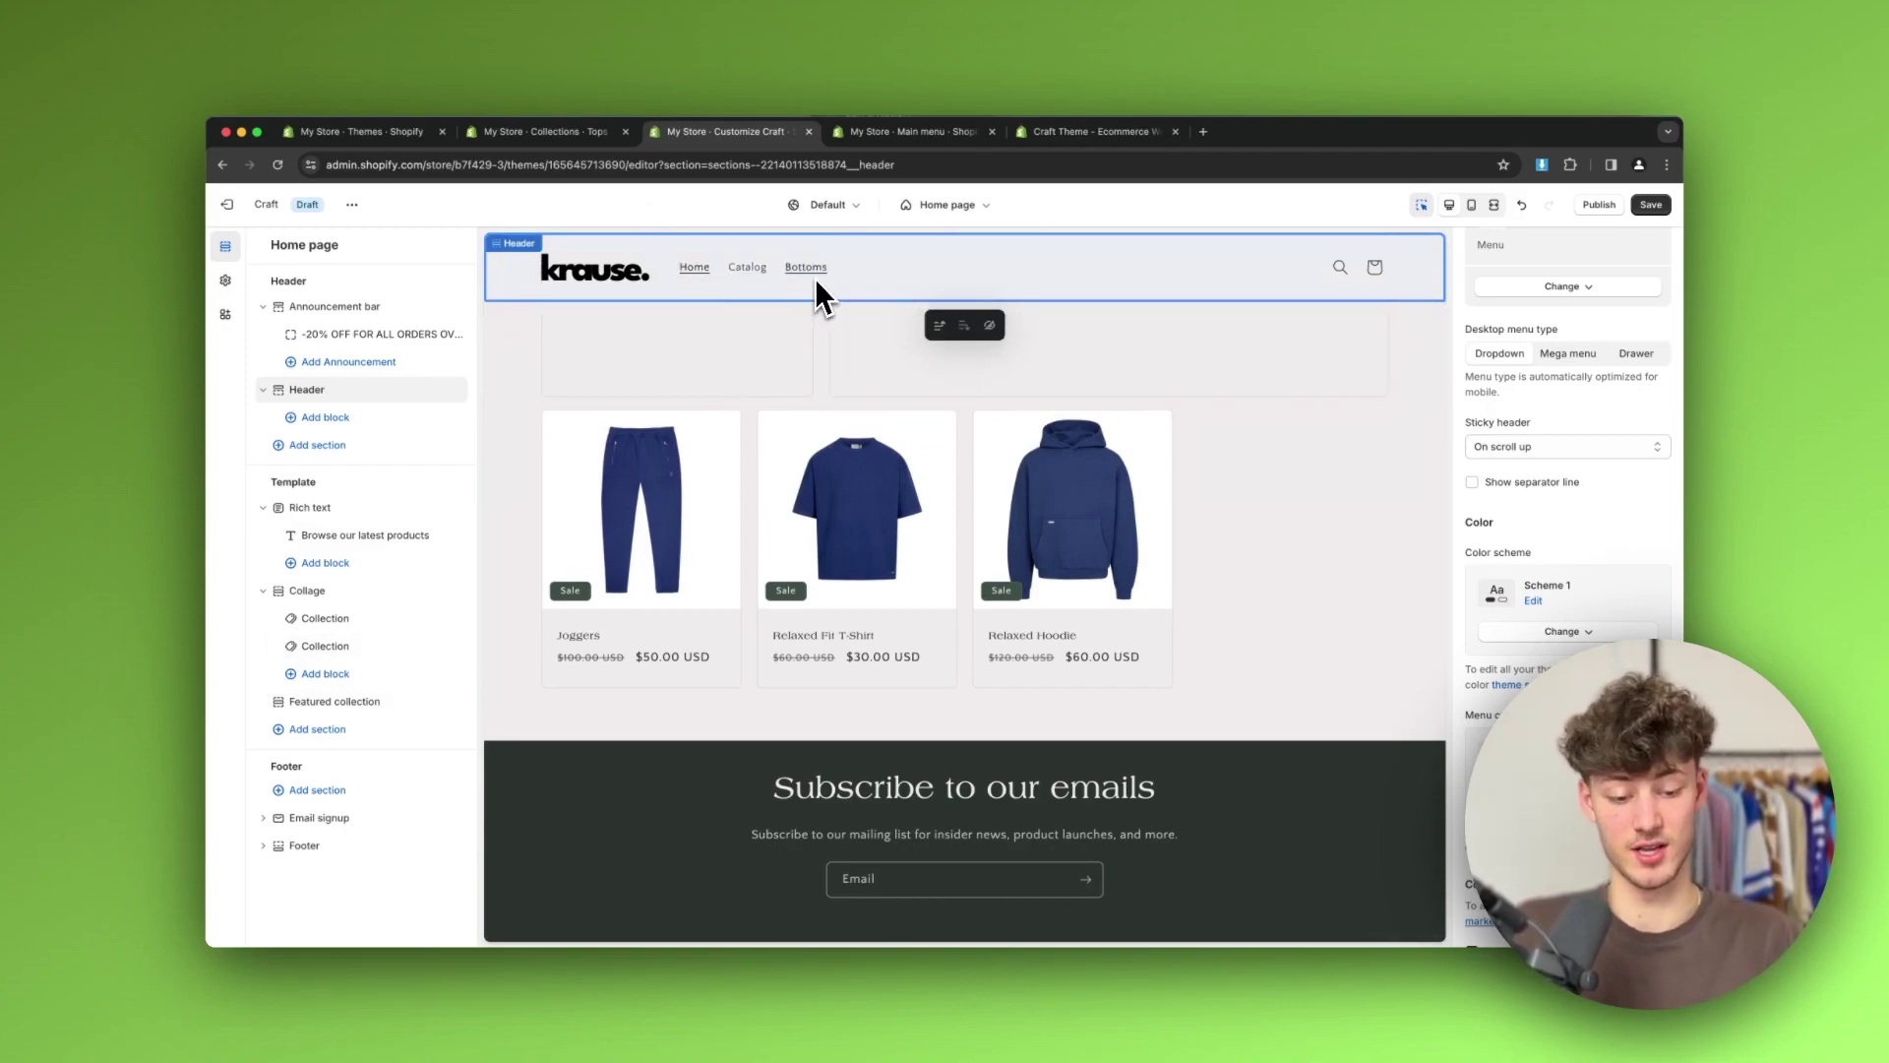
scroll(1387, 500, up, 5)
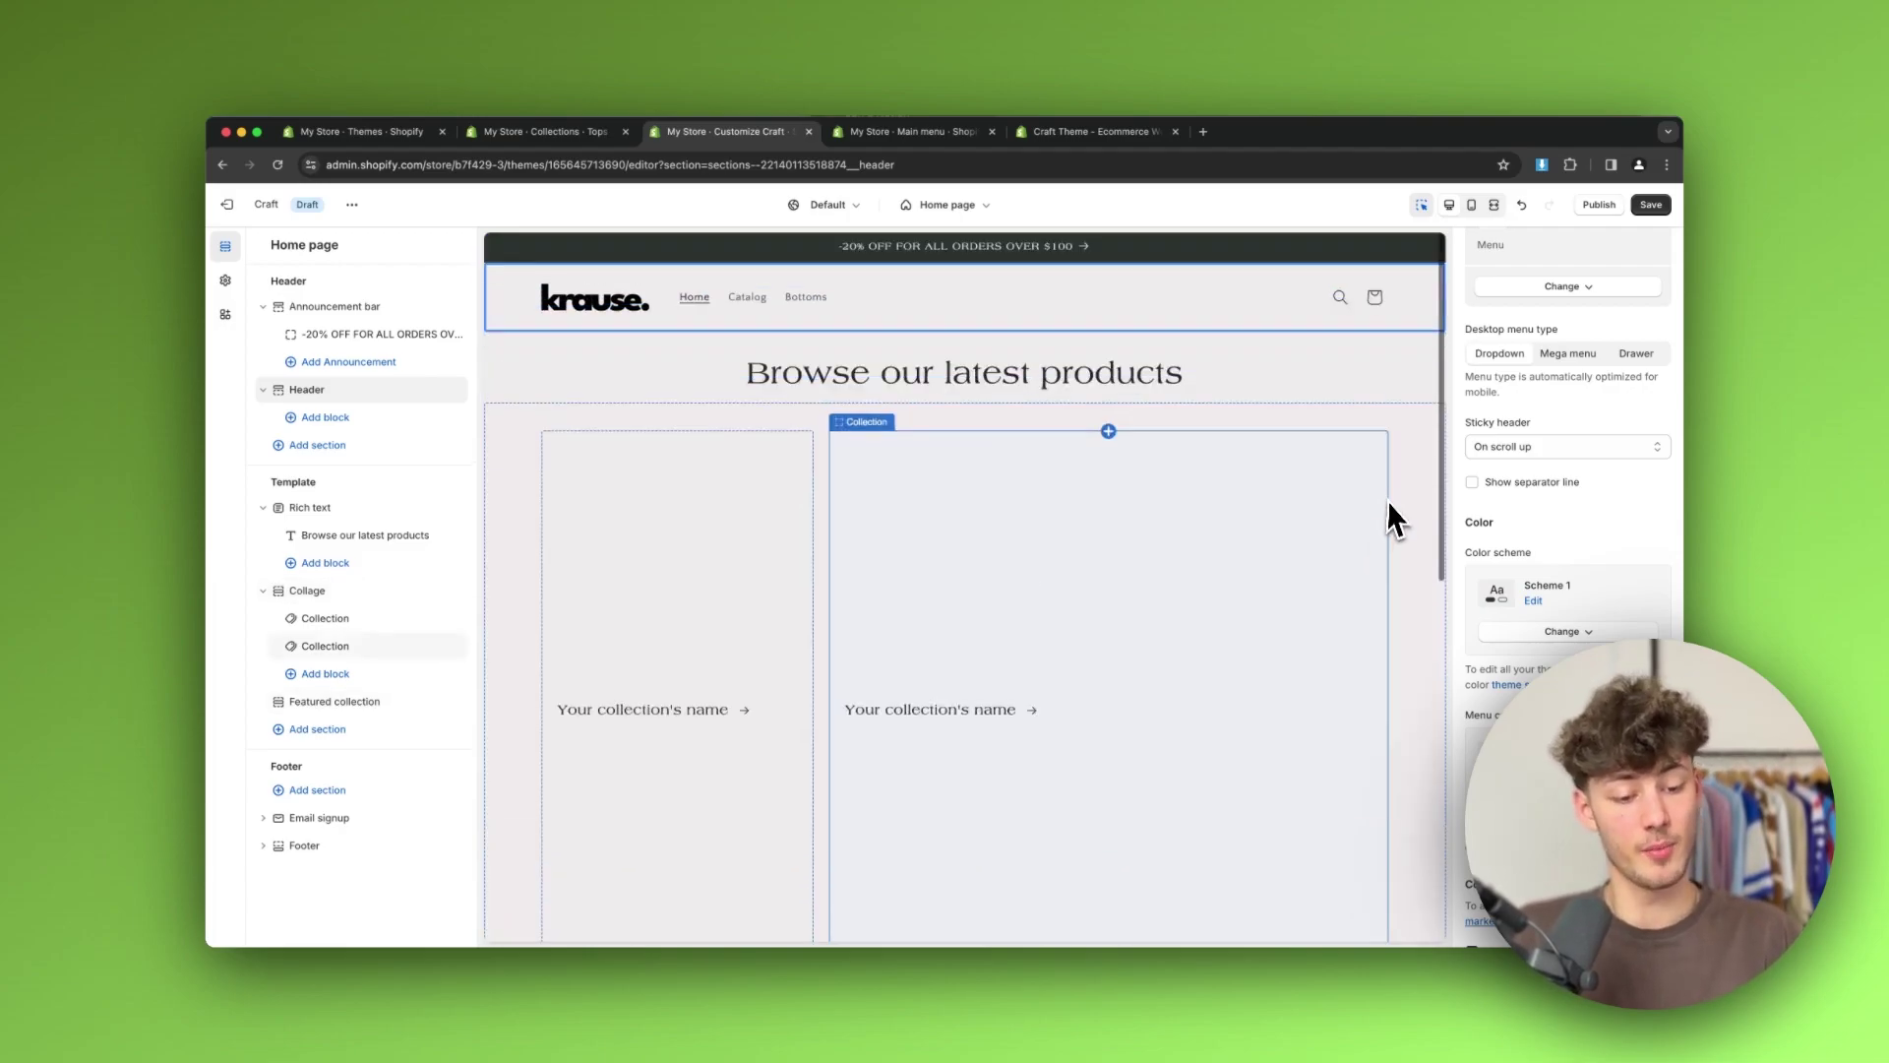
Try the None option for the header's sticky behavior and check it by scrolling the preview down and up
click(1607, 451)
click(1515, 430)
scroll(876, 658, down, 2)
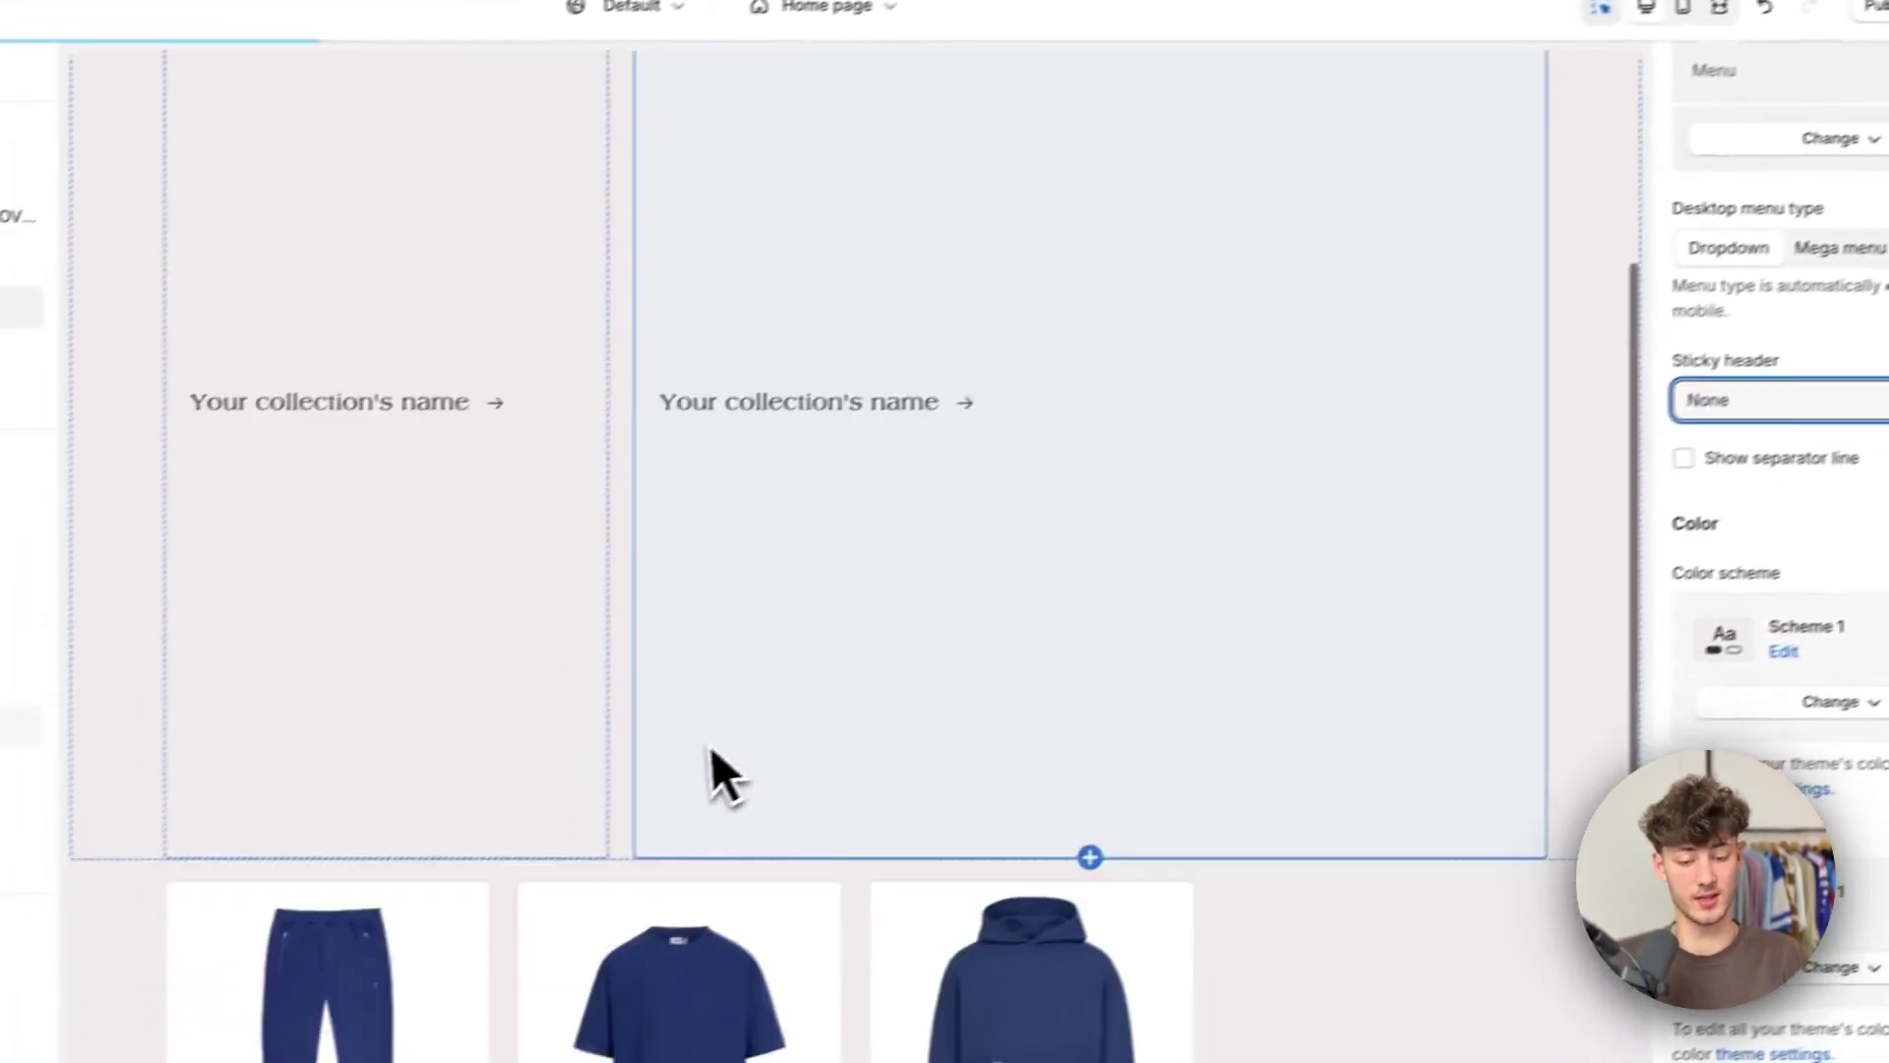
scroll(753, 747, down, 5)
scroll(1224, 380, up, 10)
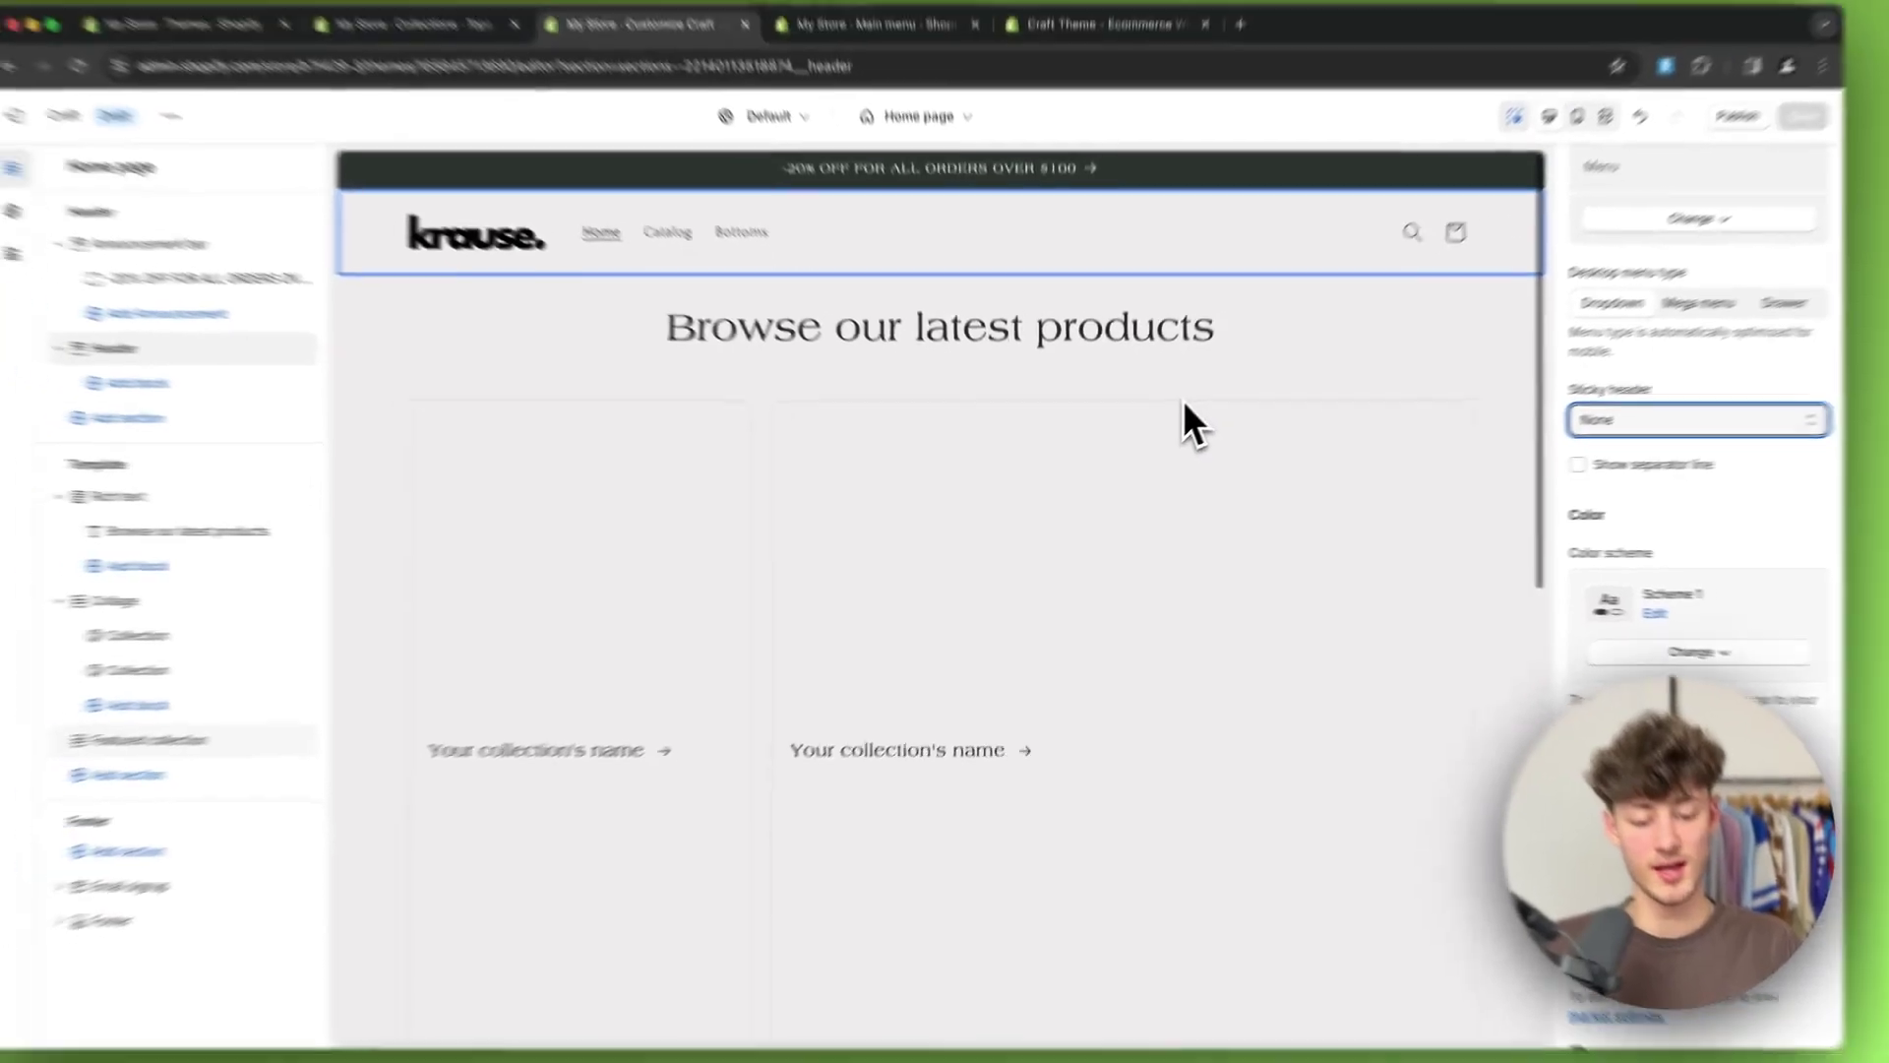
scroll(1171, 412, down, 5)
scroll(1157, 425, up, 5)
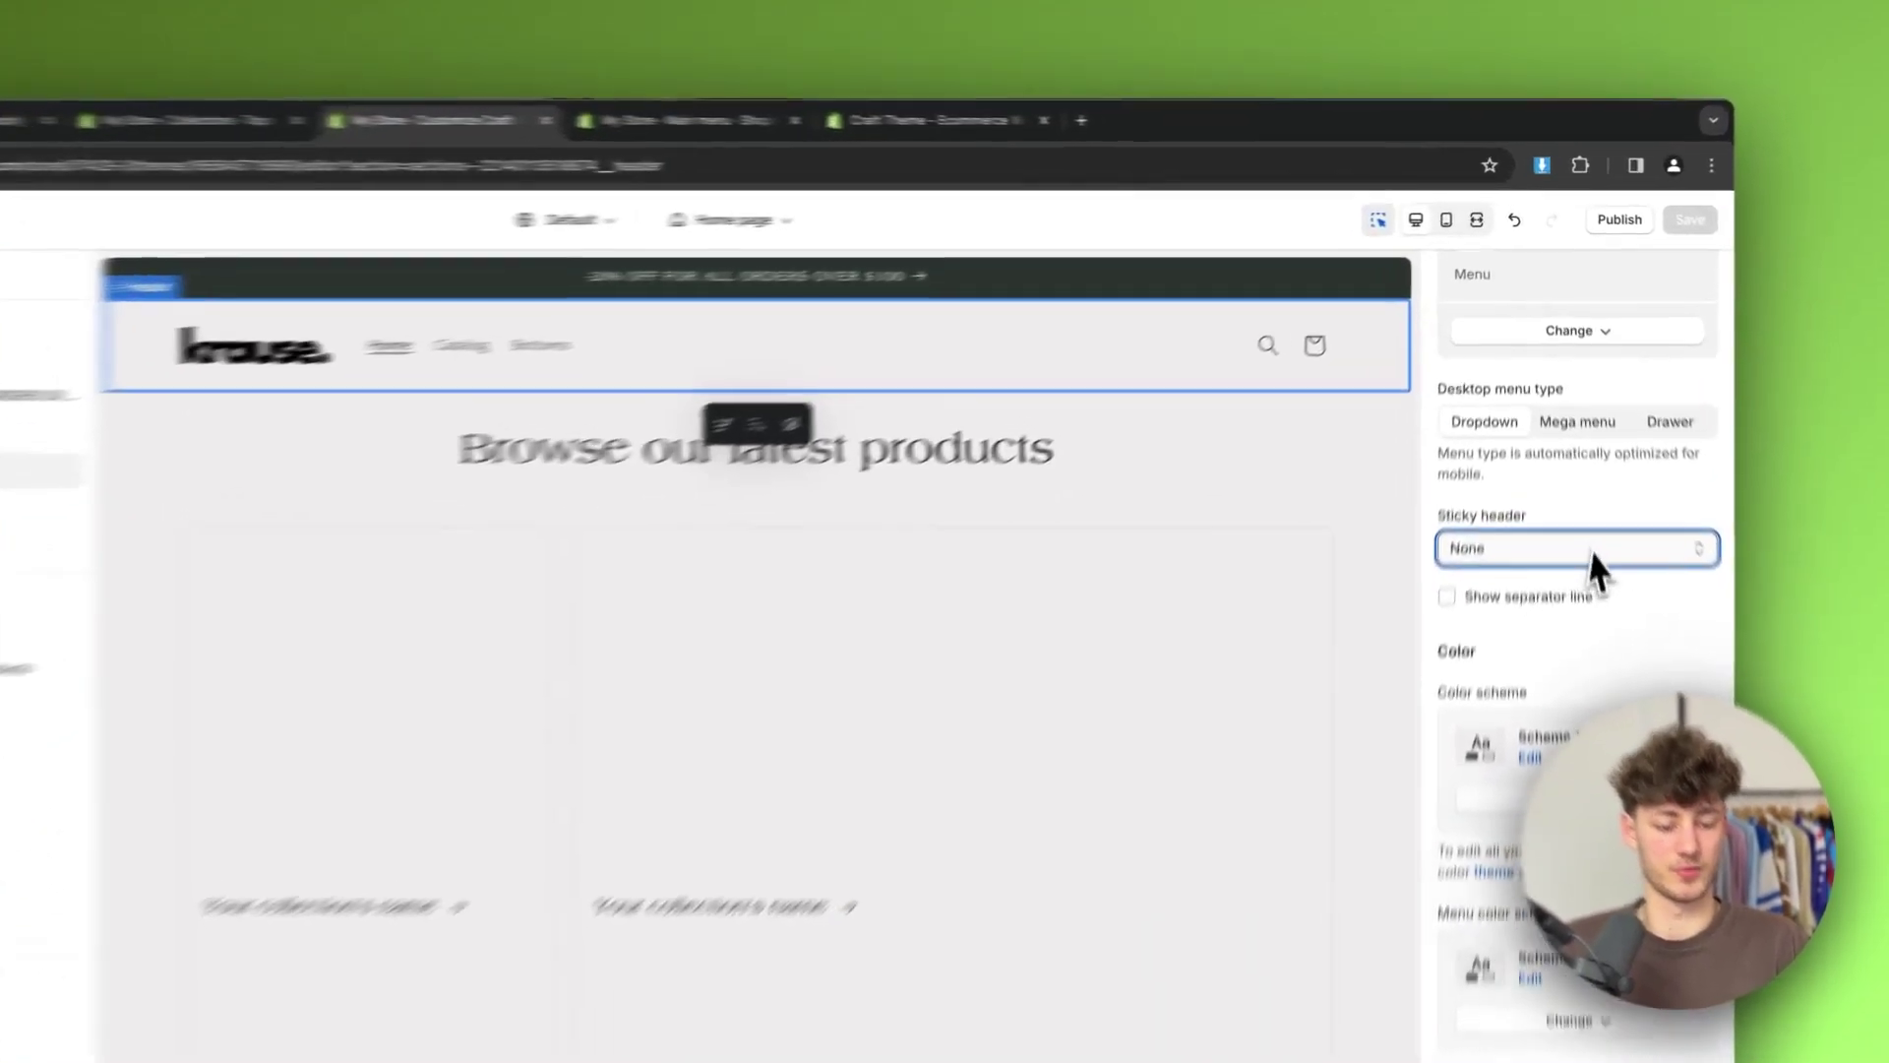
Set the sticky header back to On scroll up and save the theme
click(1614, 448)
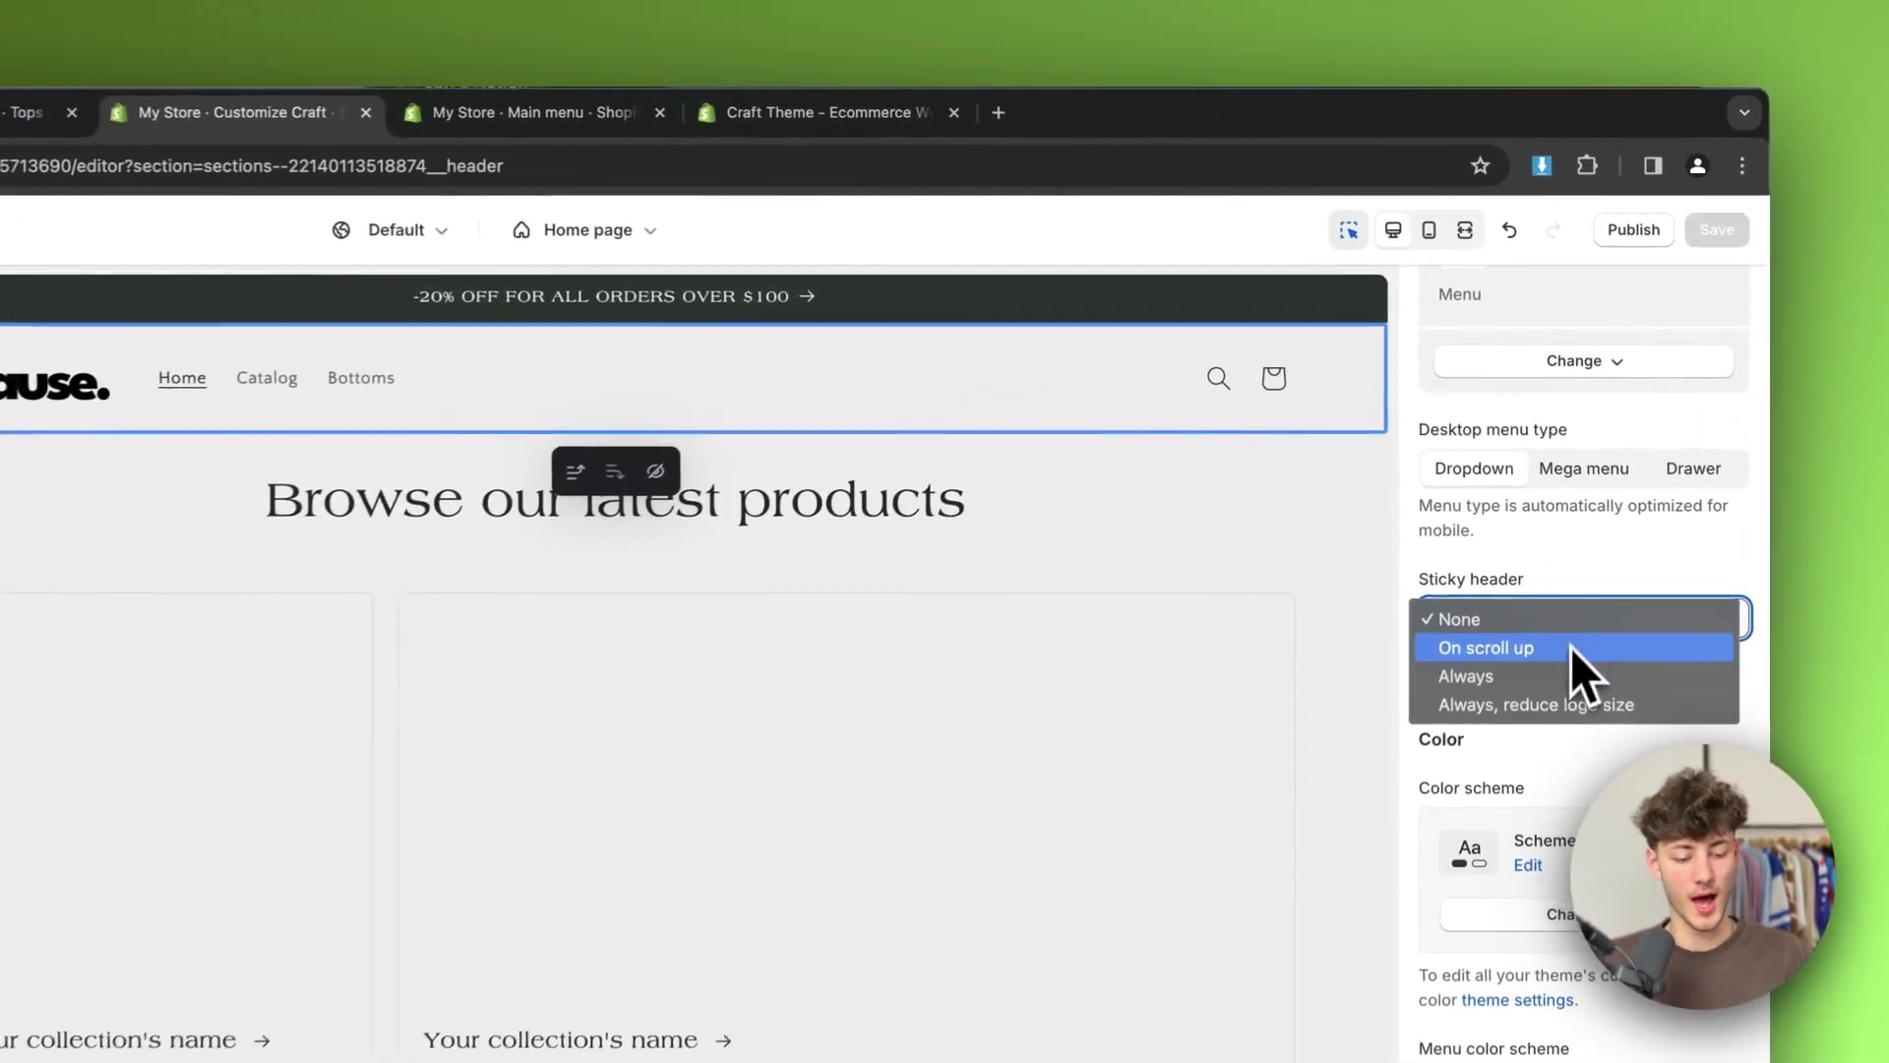
click(1588, 650)
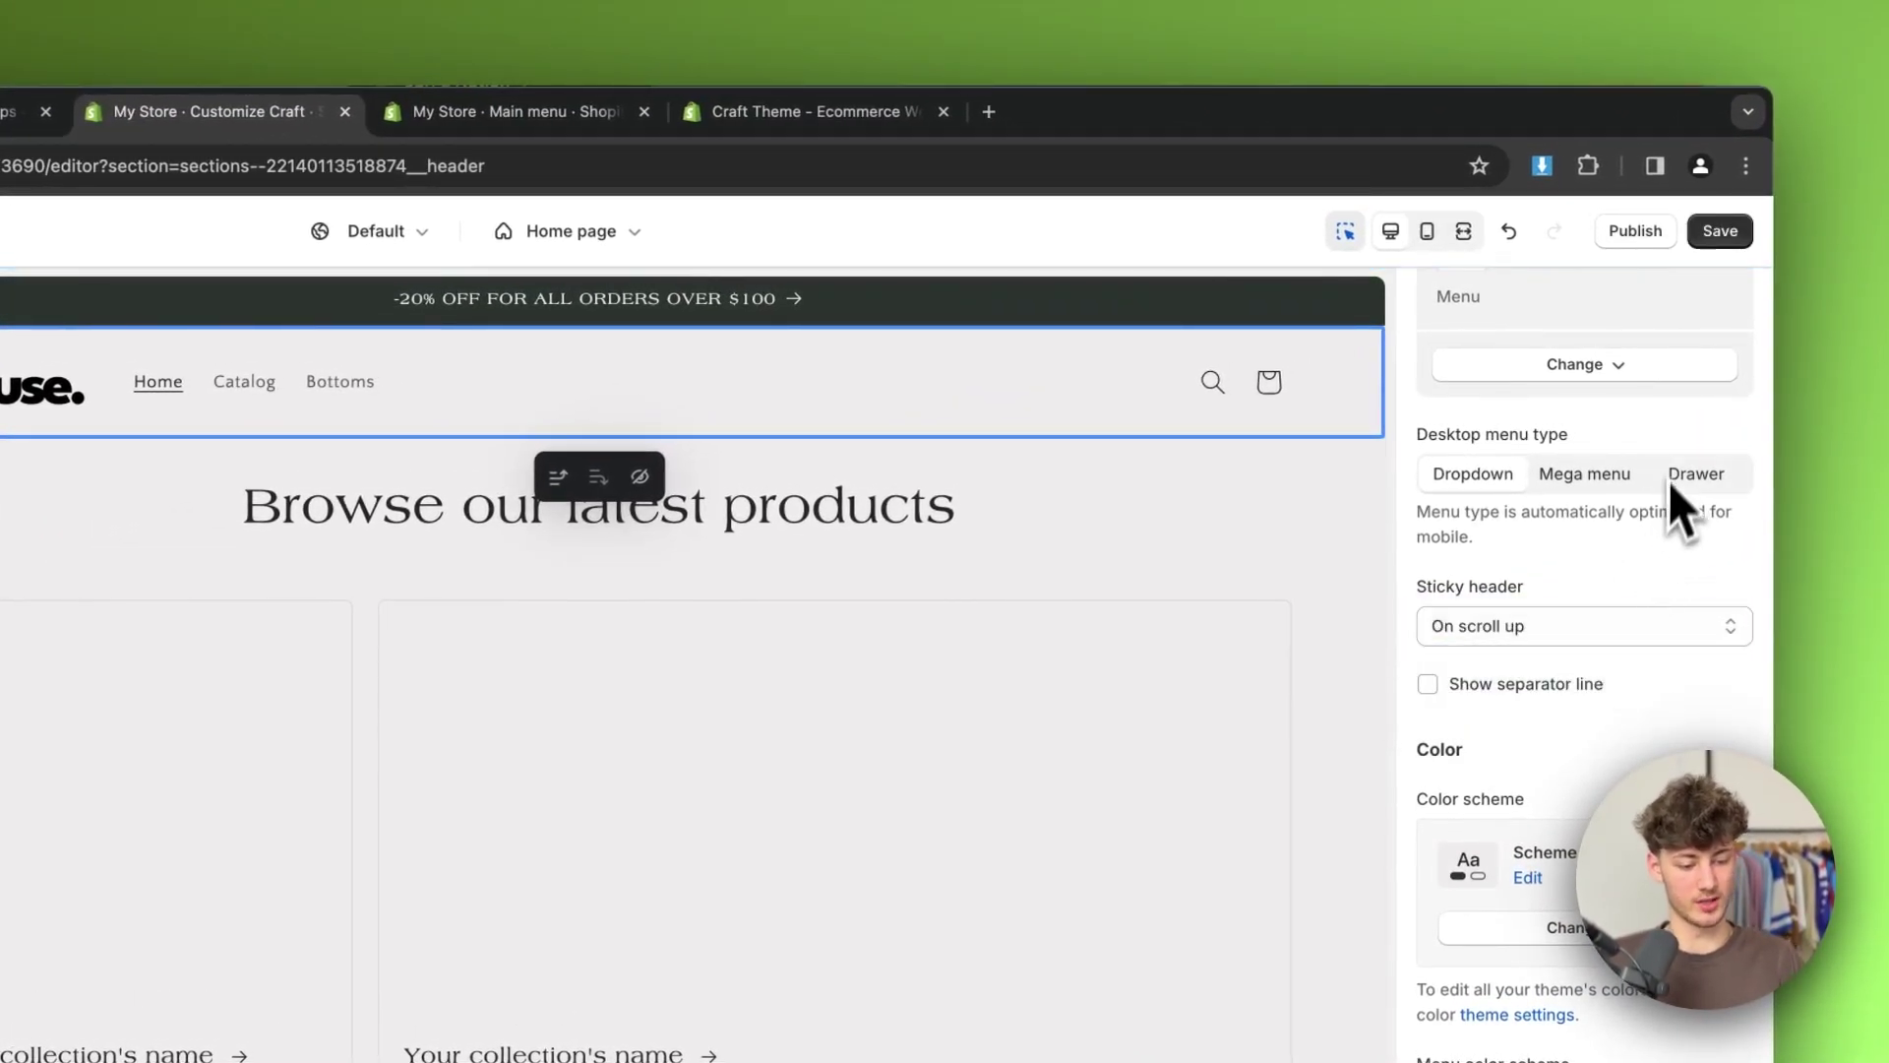
click(1723, 238)
scroll(1719, 624, down, 3)
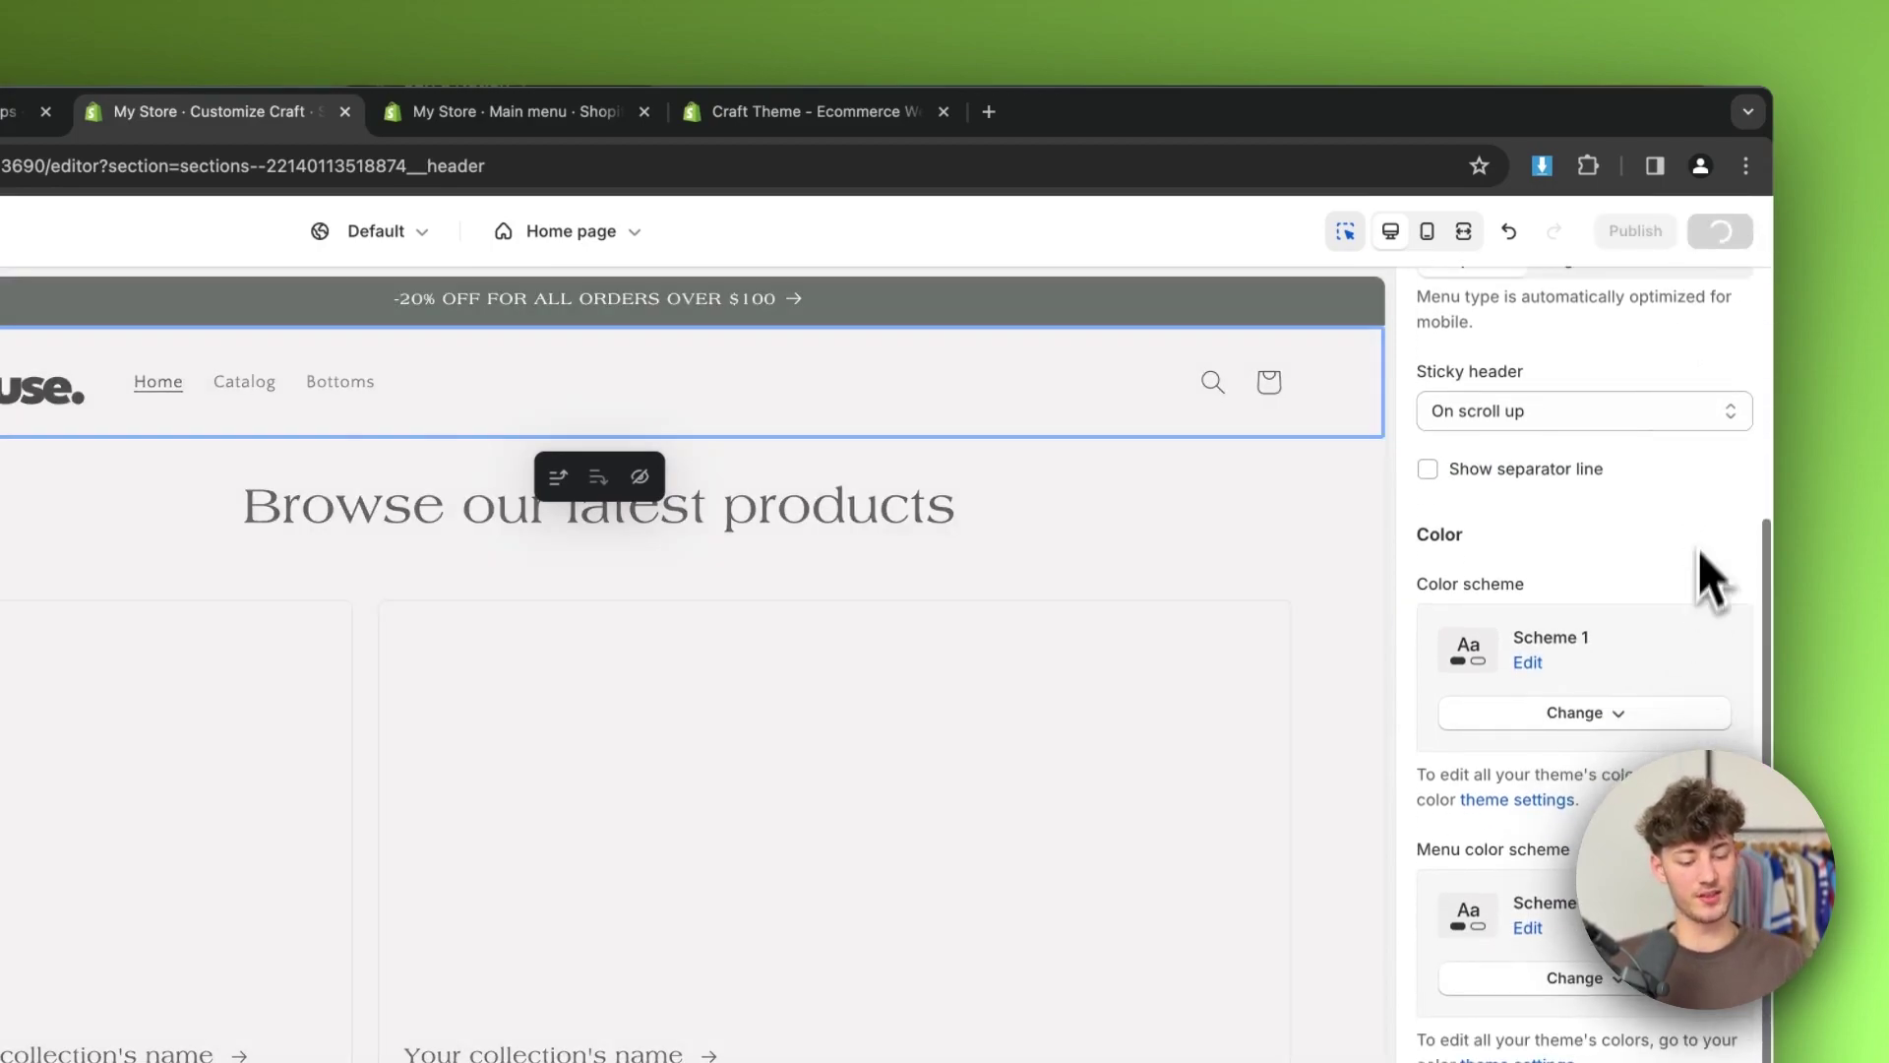
scroll(1707, 565, down, 1)
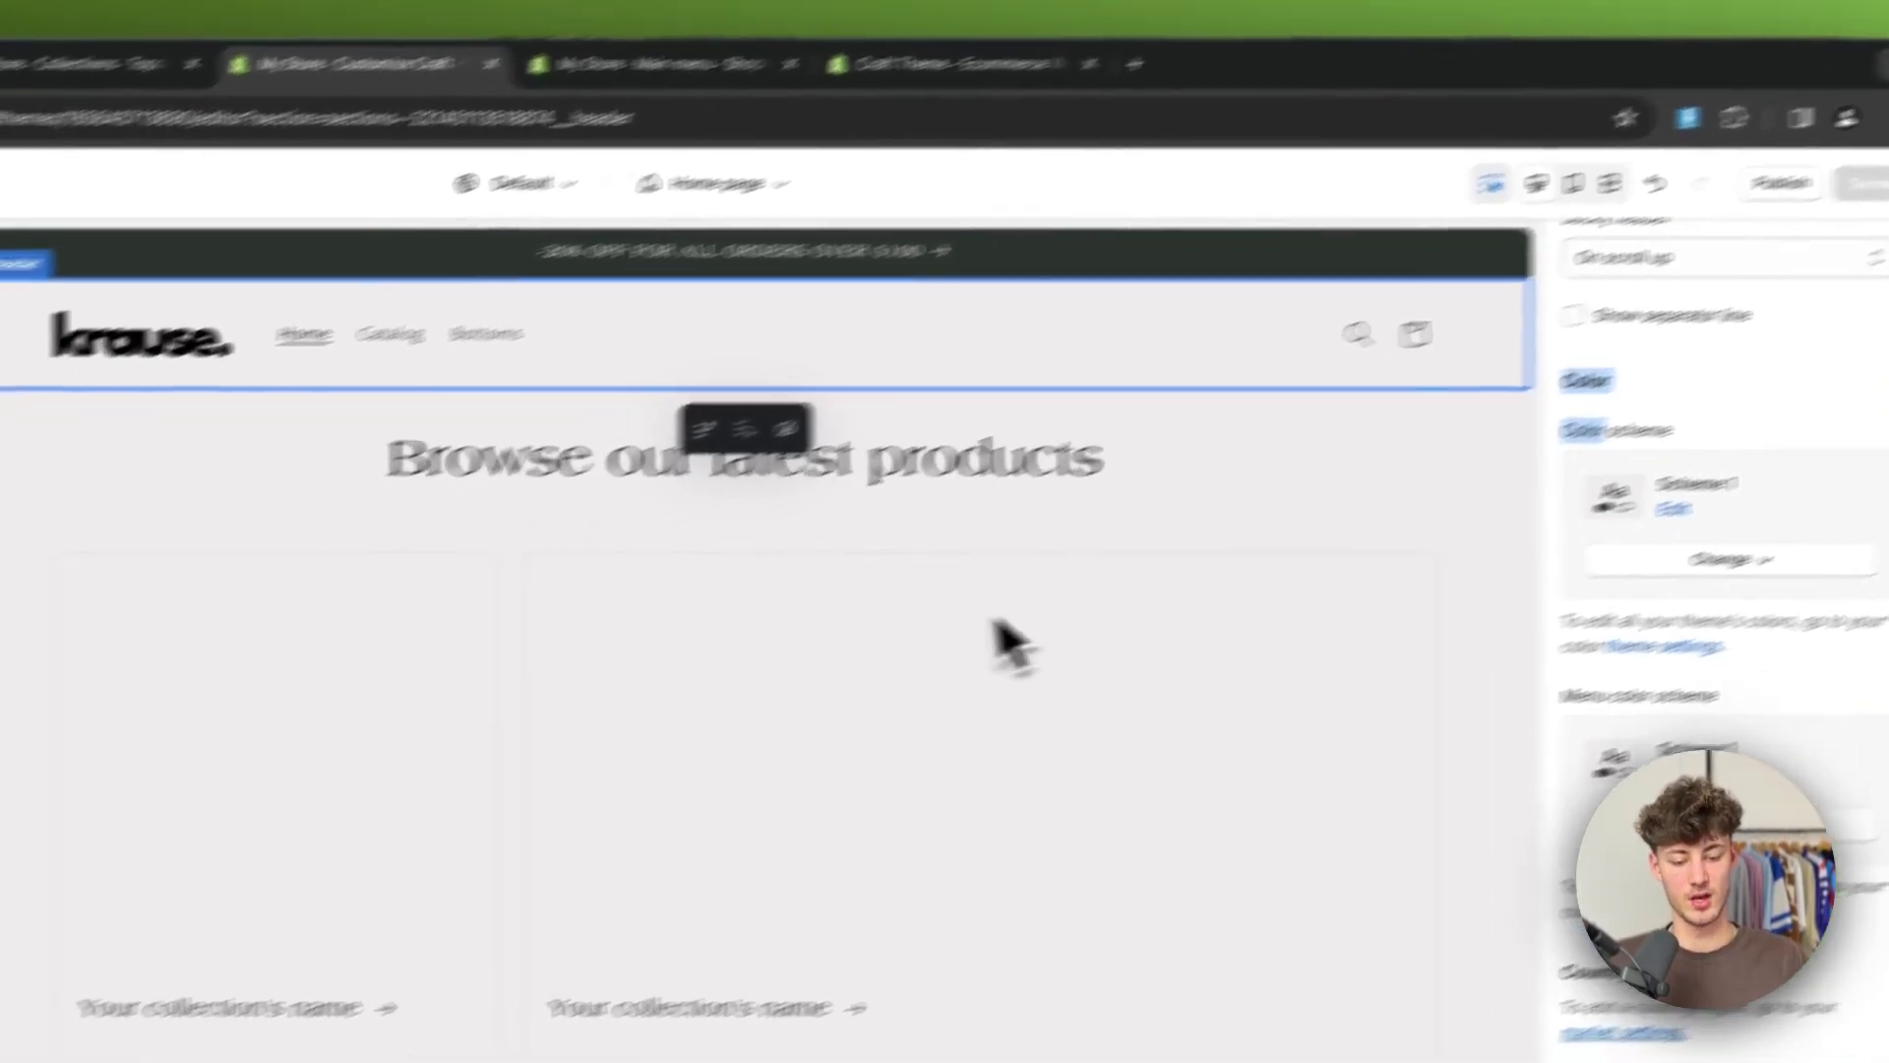
Assign the Bottoms collection to the first collection block of the home page's Collage section
click(885, 510)
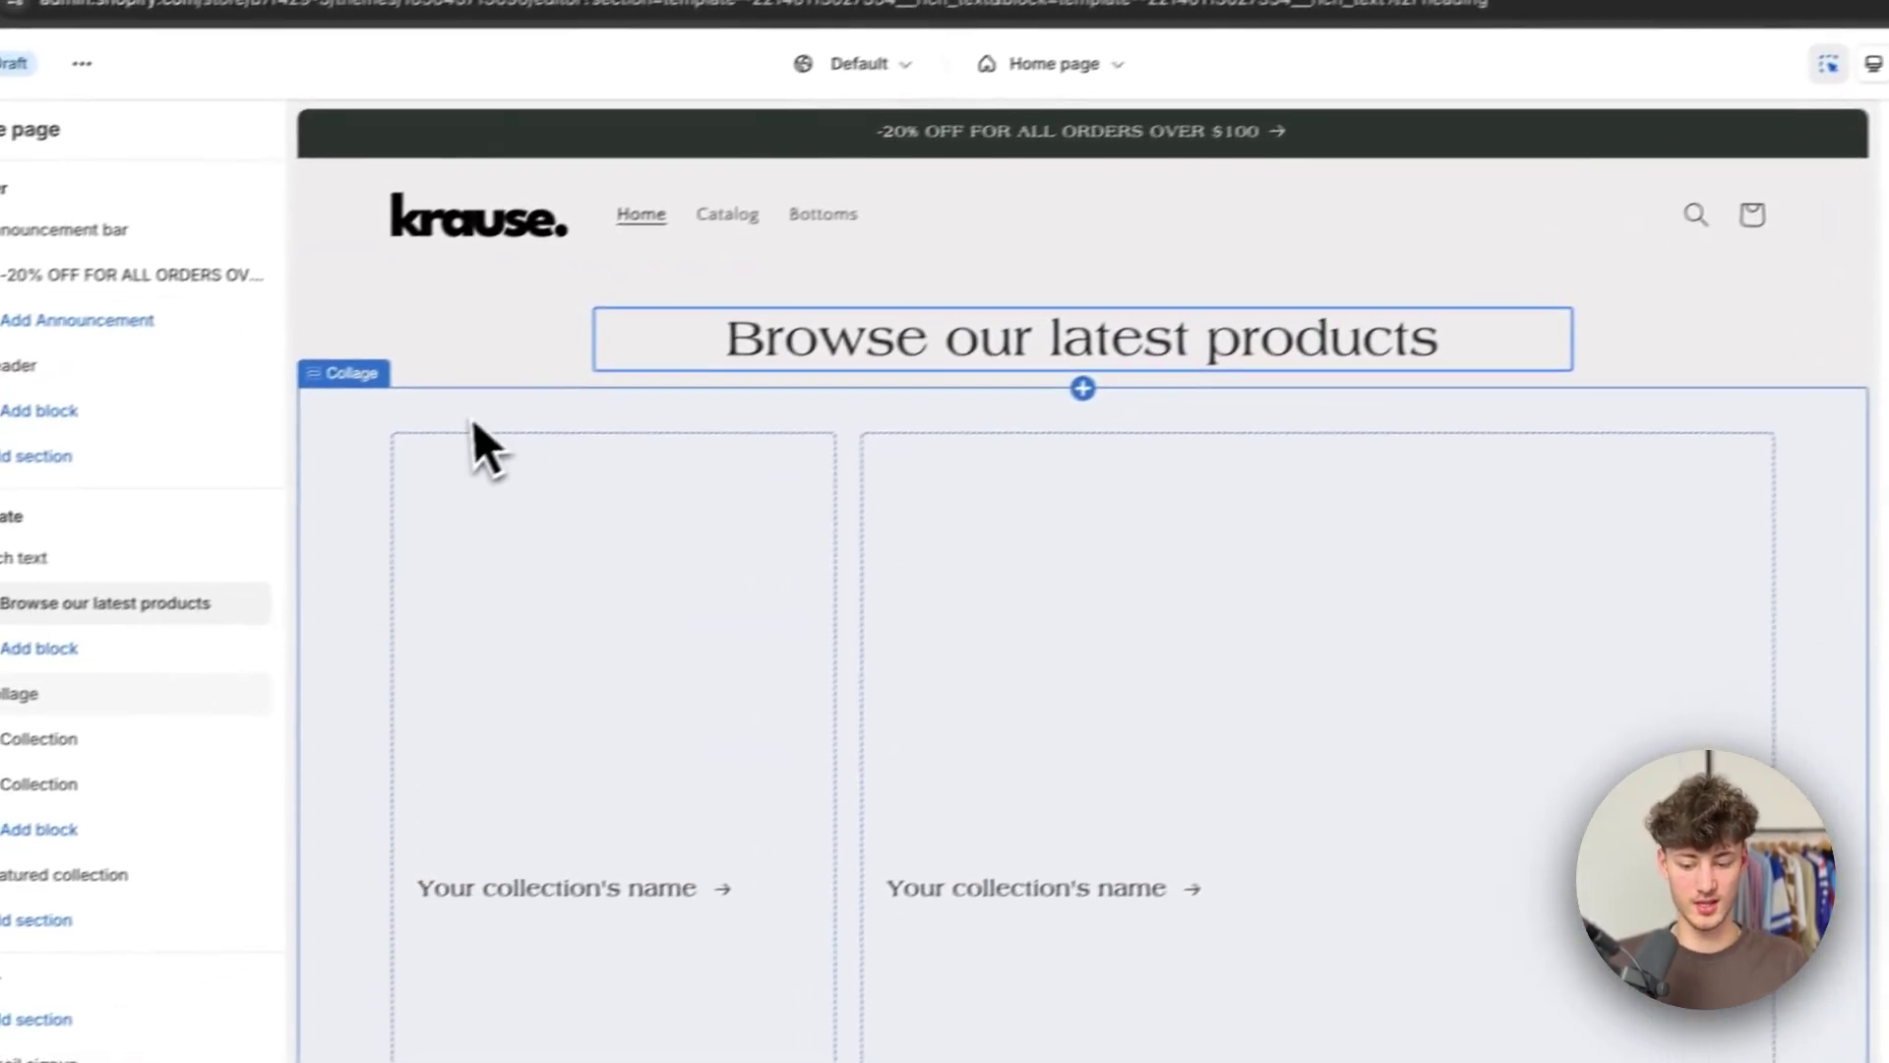
click(350, 530)
scroll(1051, 482, down, 1)
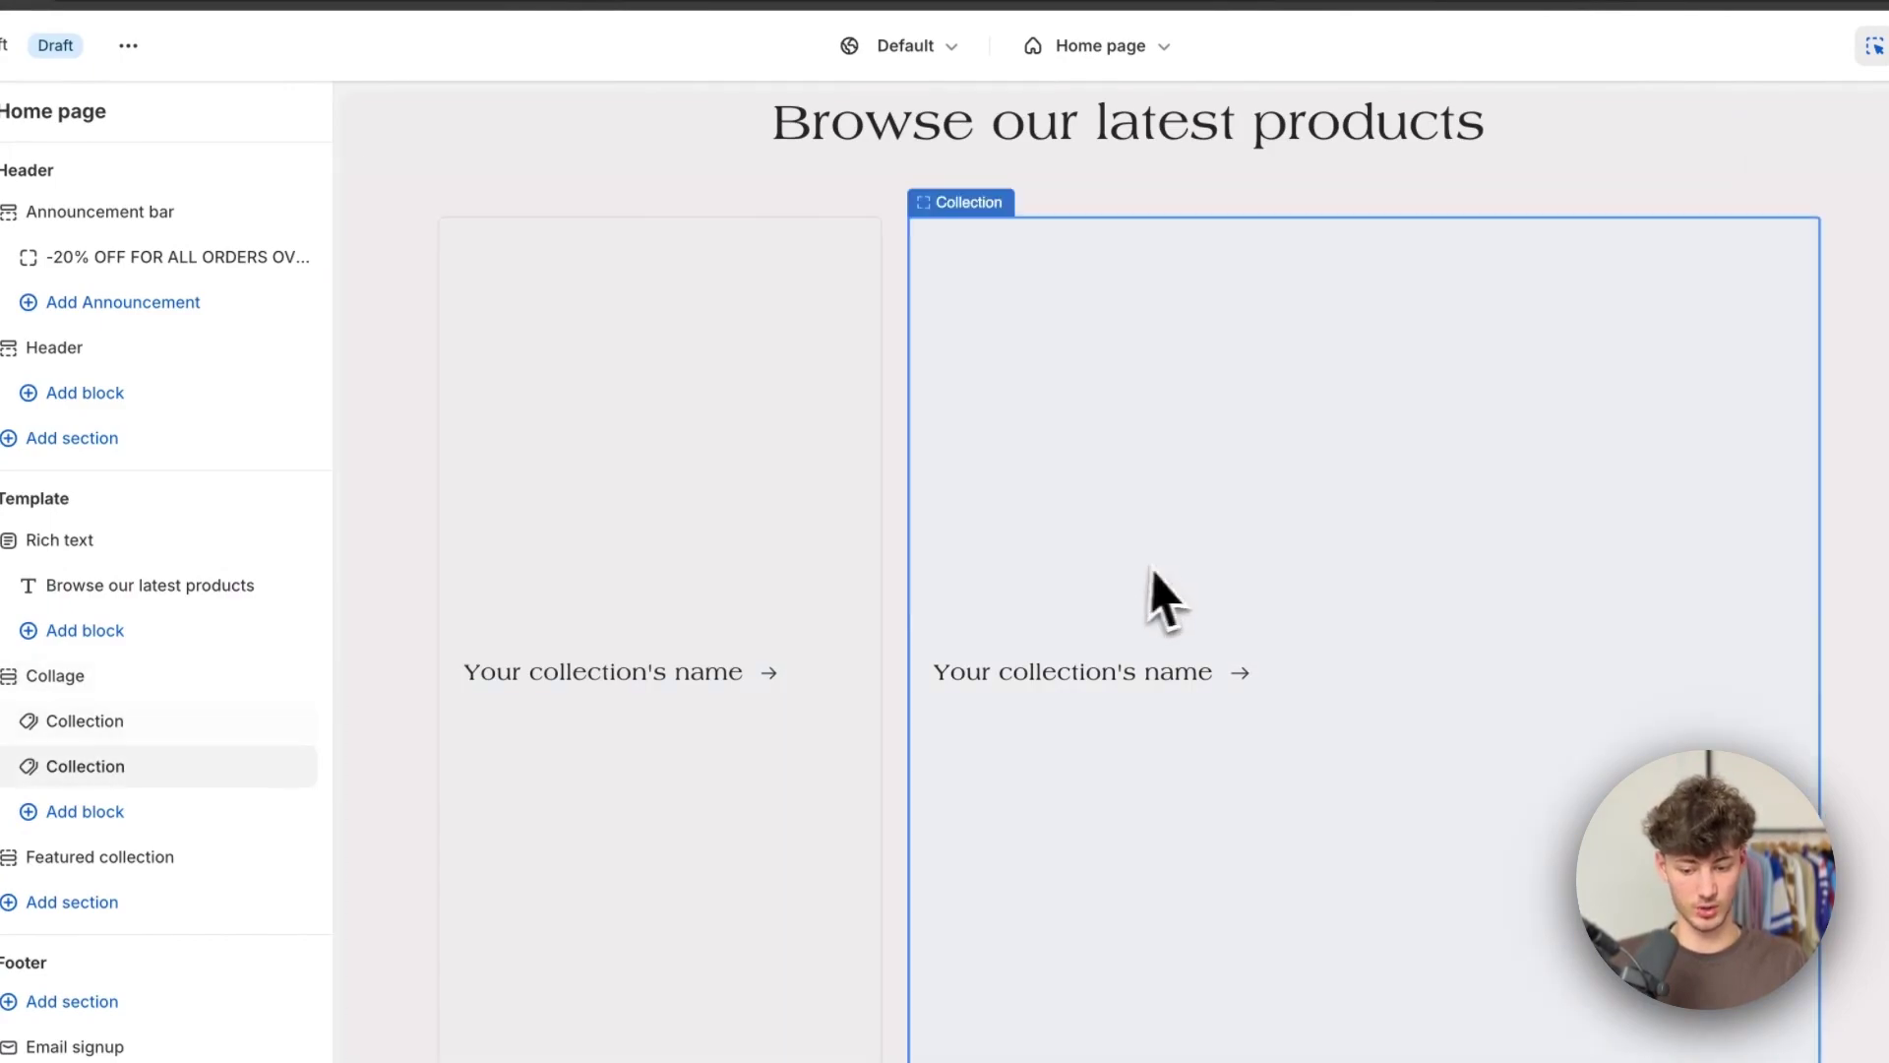
click(705, 551)
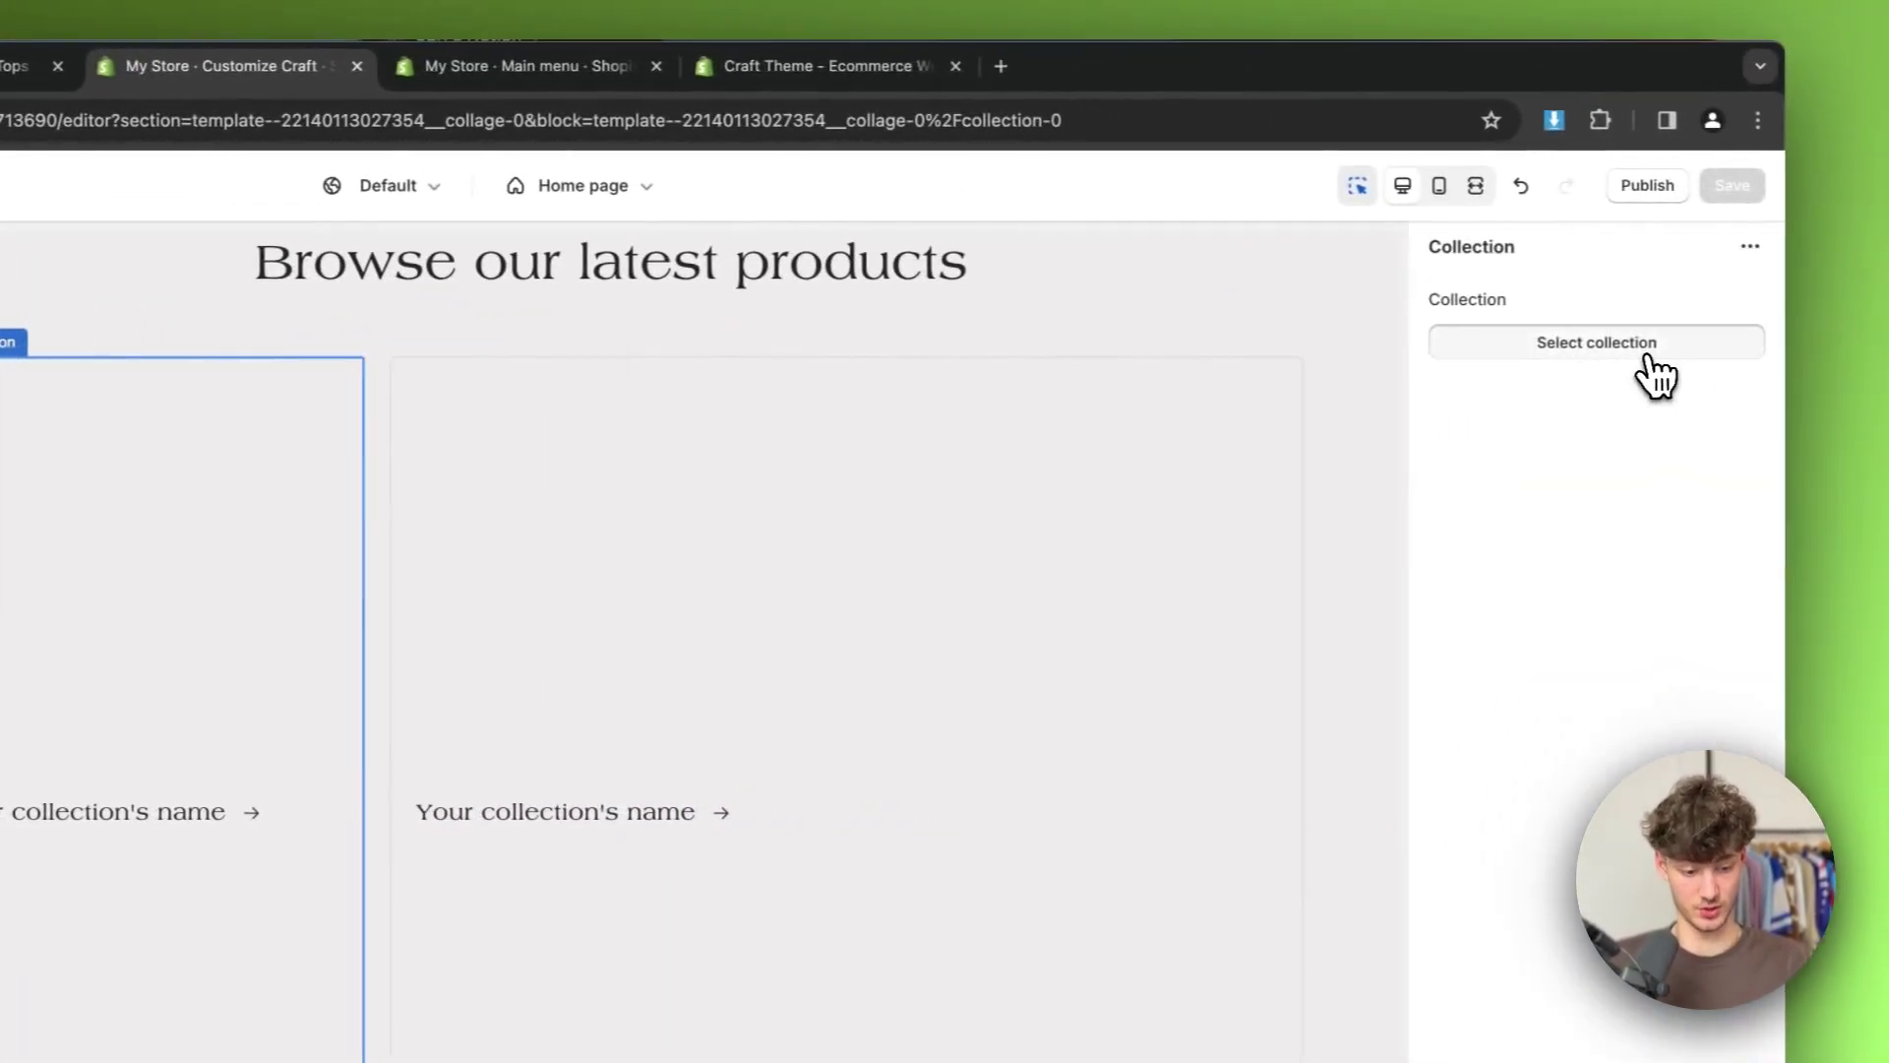
click(1640, 349)
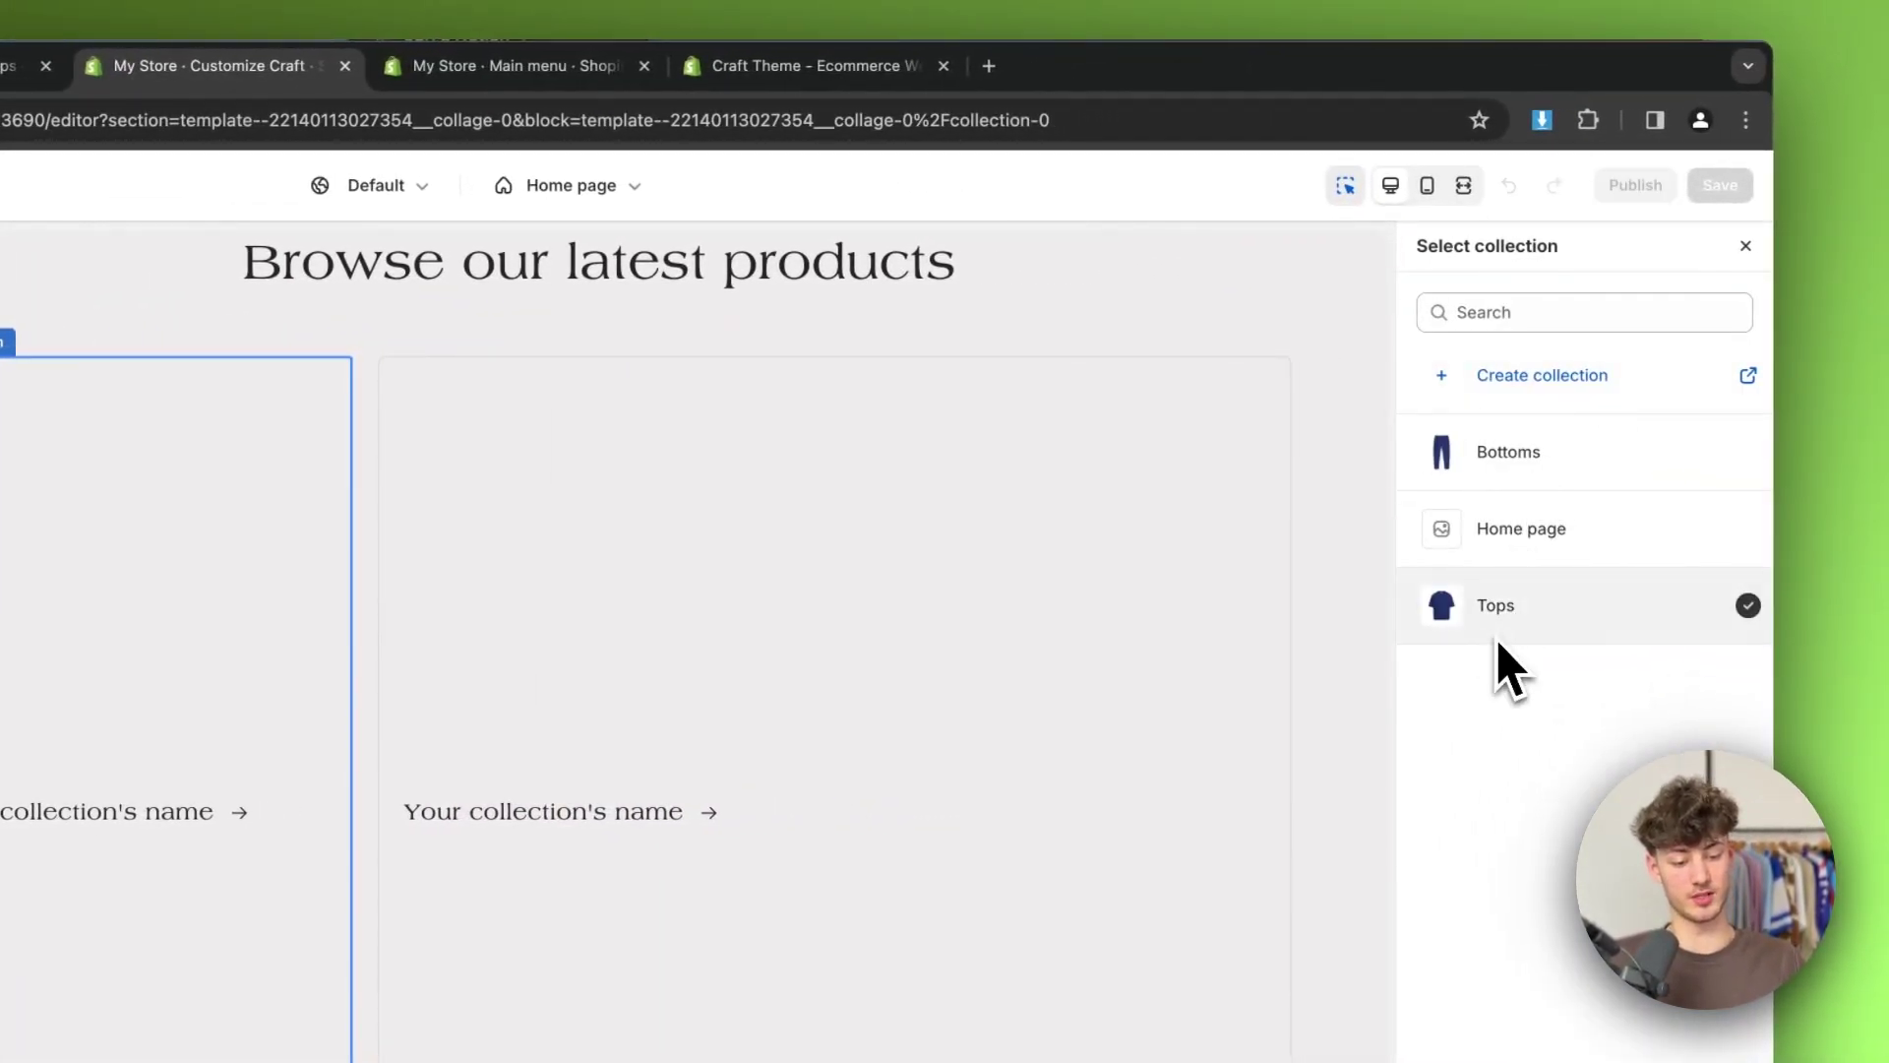
click(1564, 454)
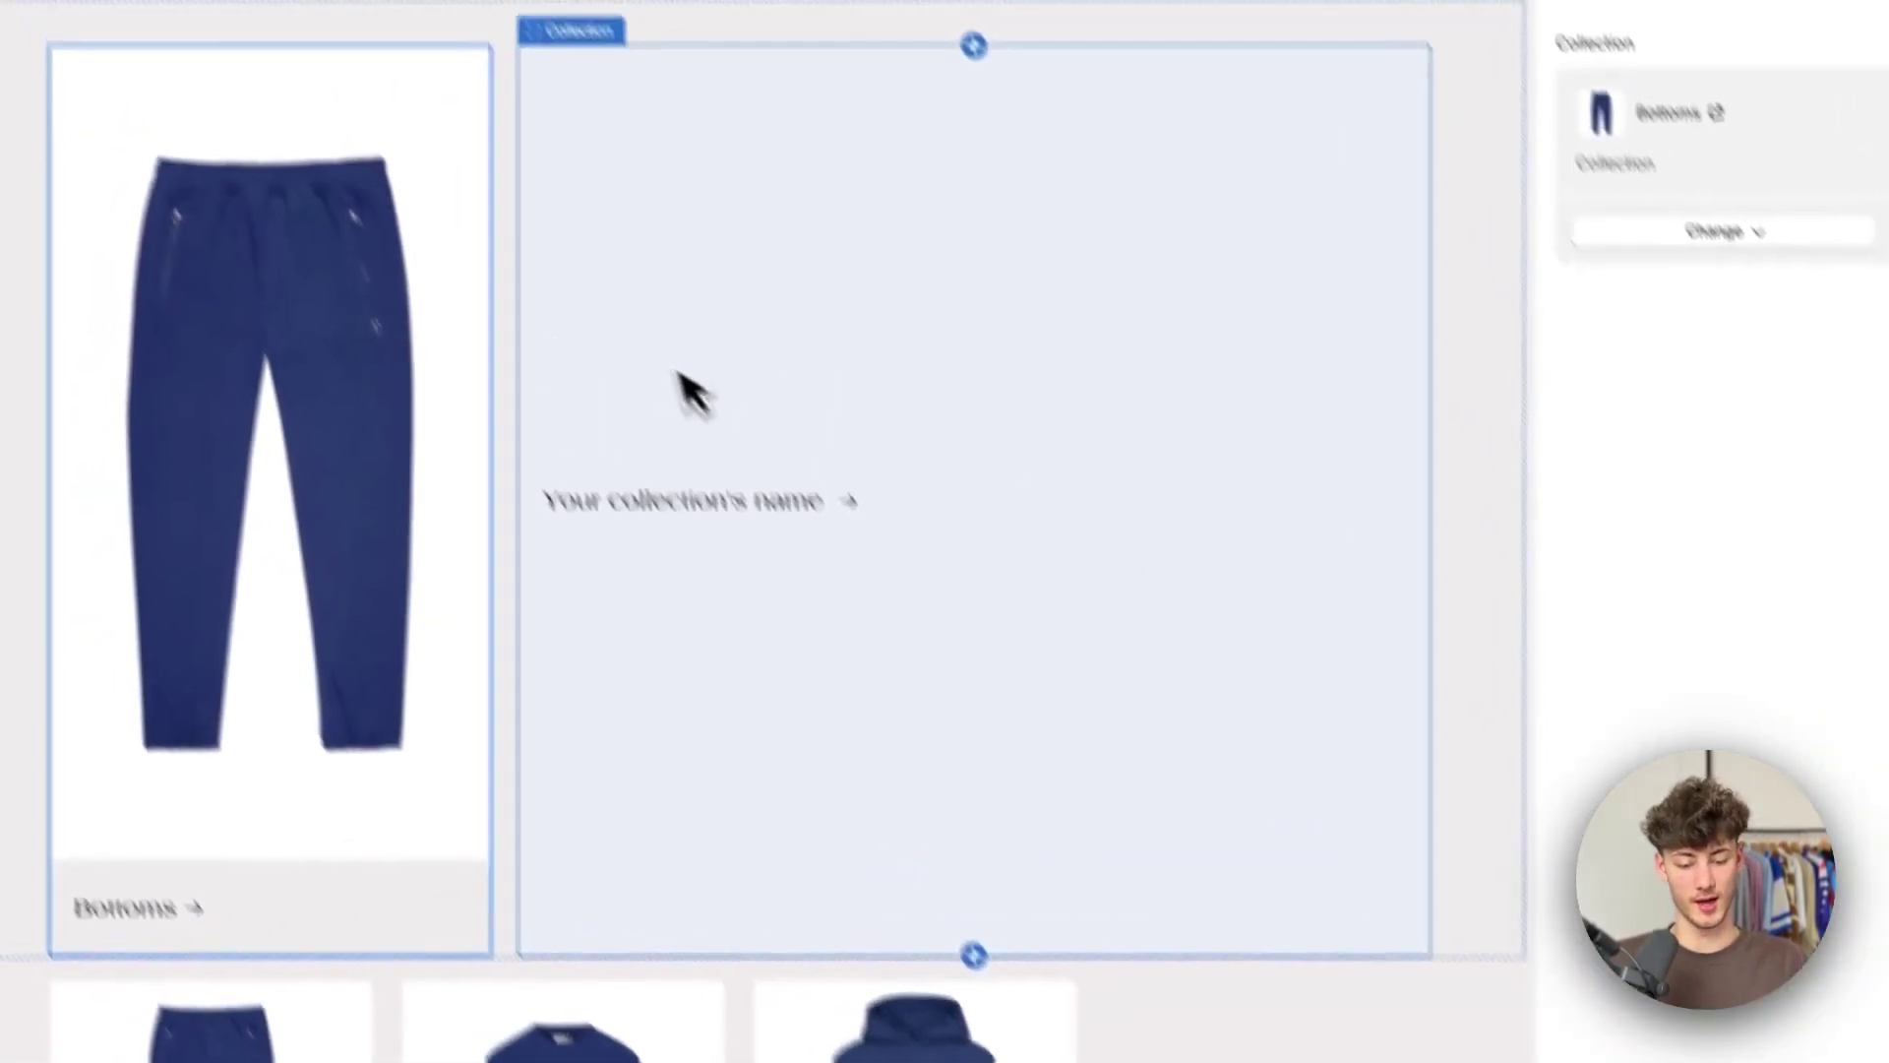
Assign the Tops collection to the second collection block of the Collage section and check the preview
click(538, 196)
click(1584, 2)
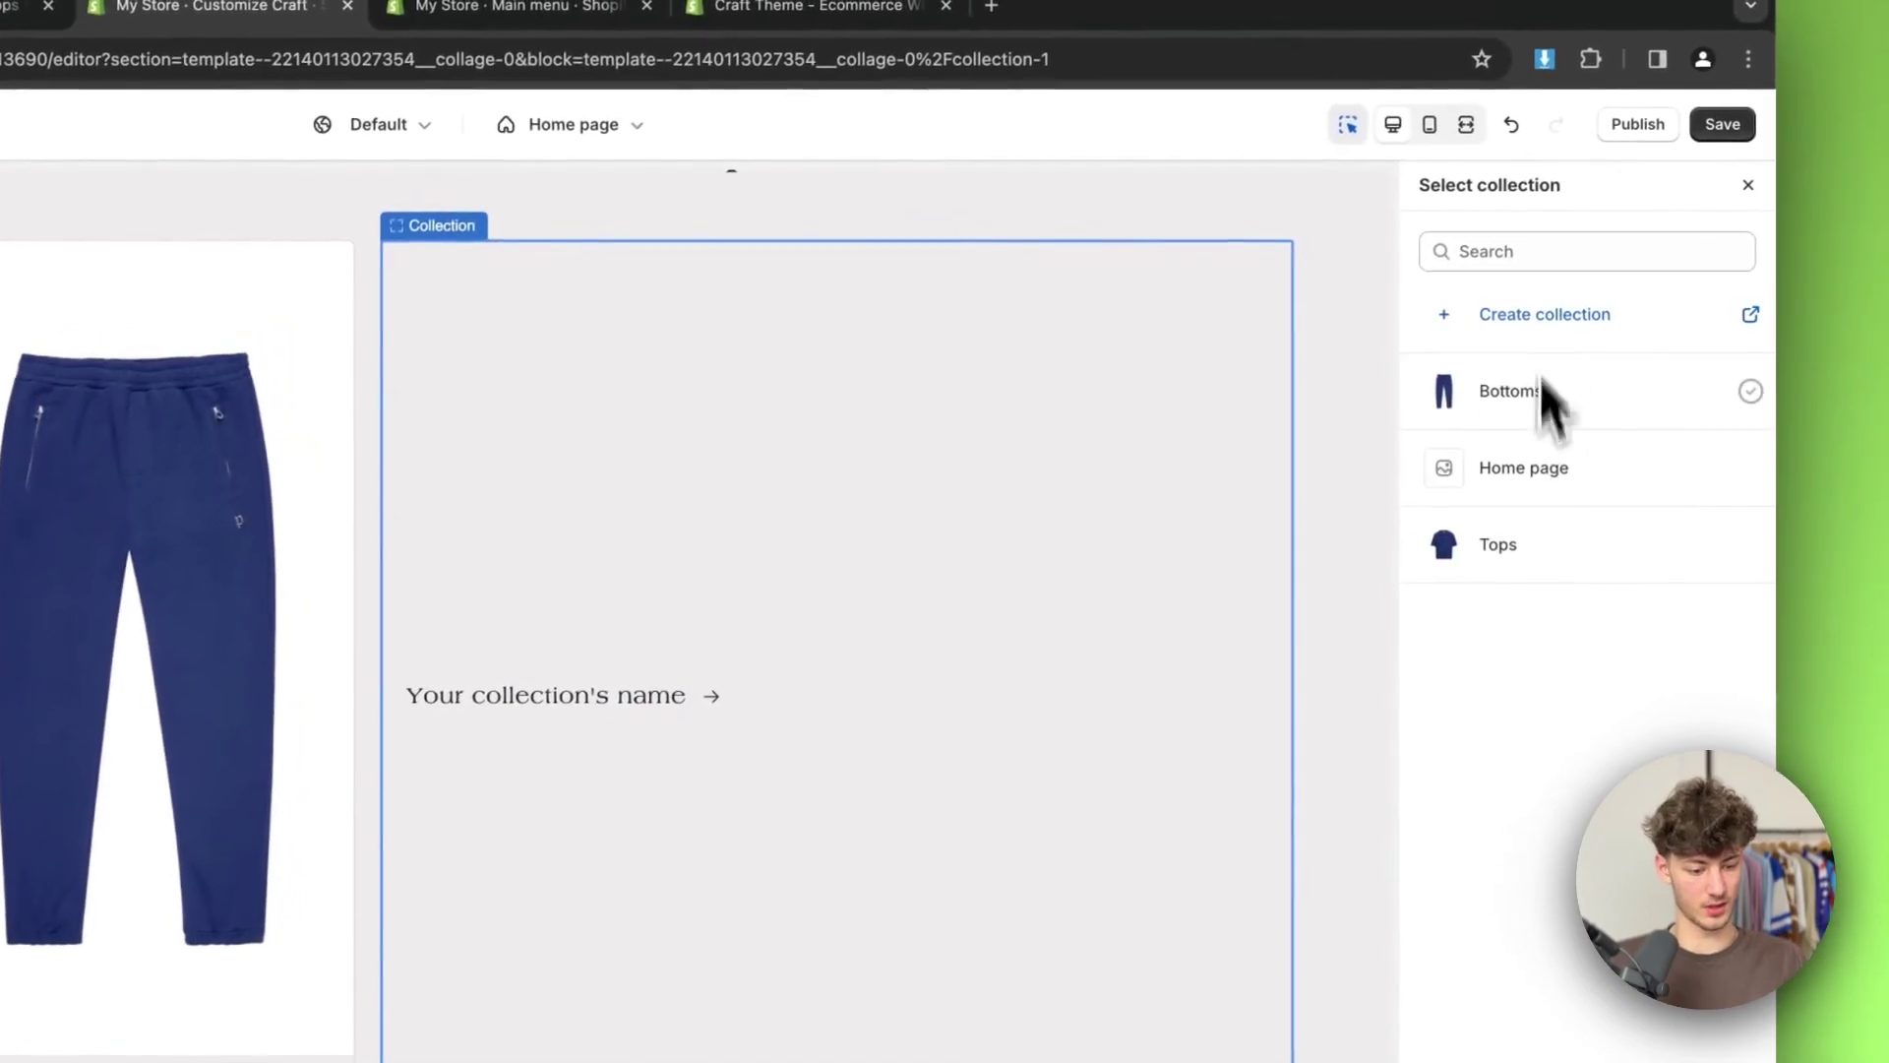
click(1560, 555)
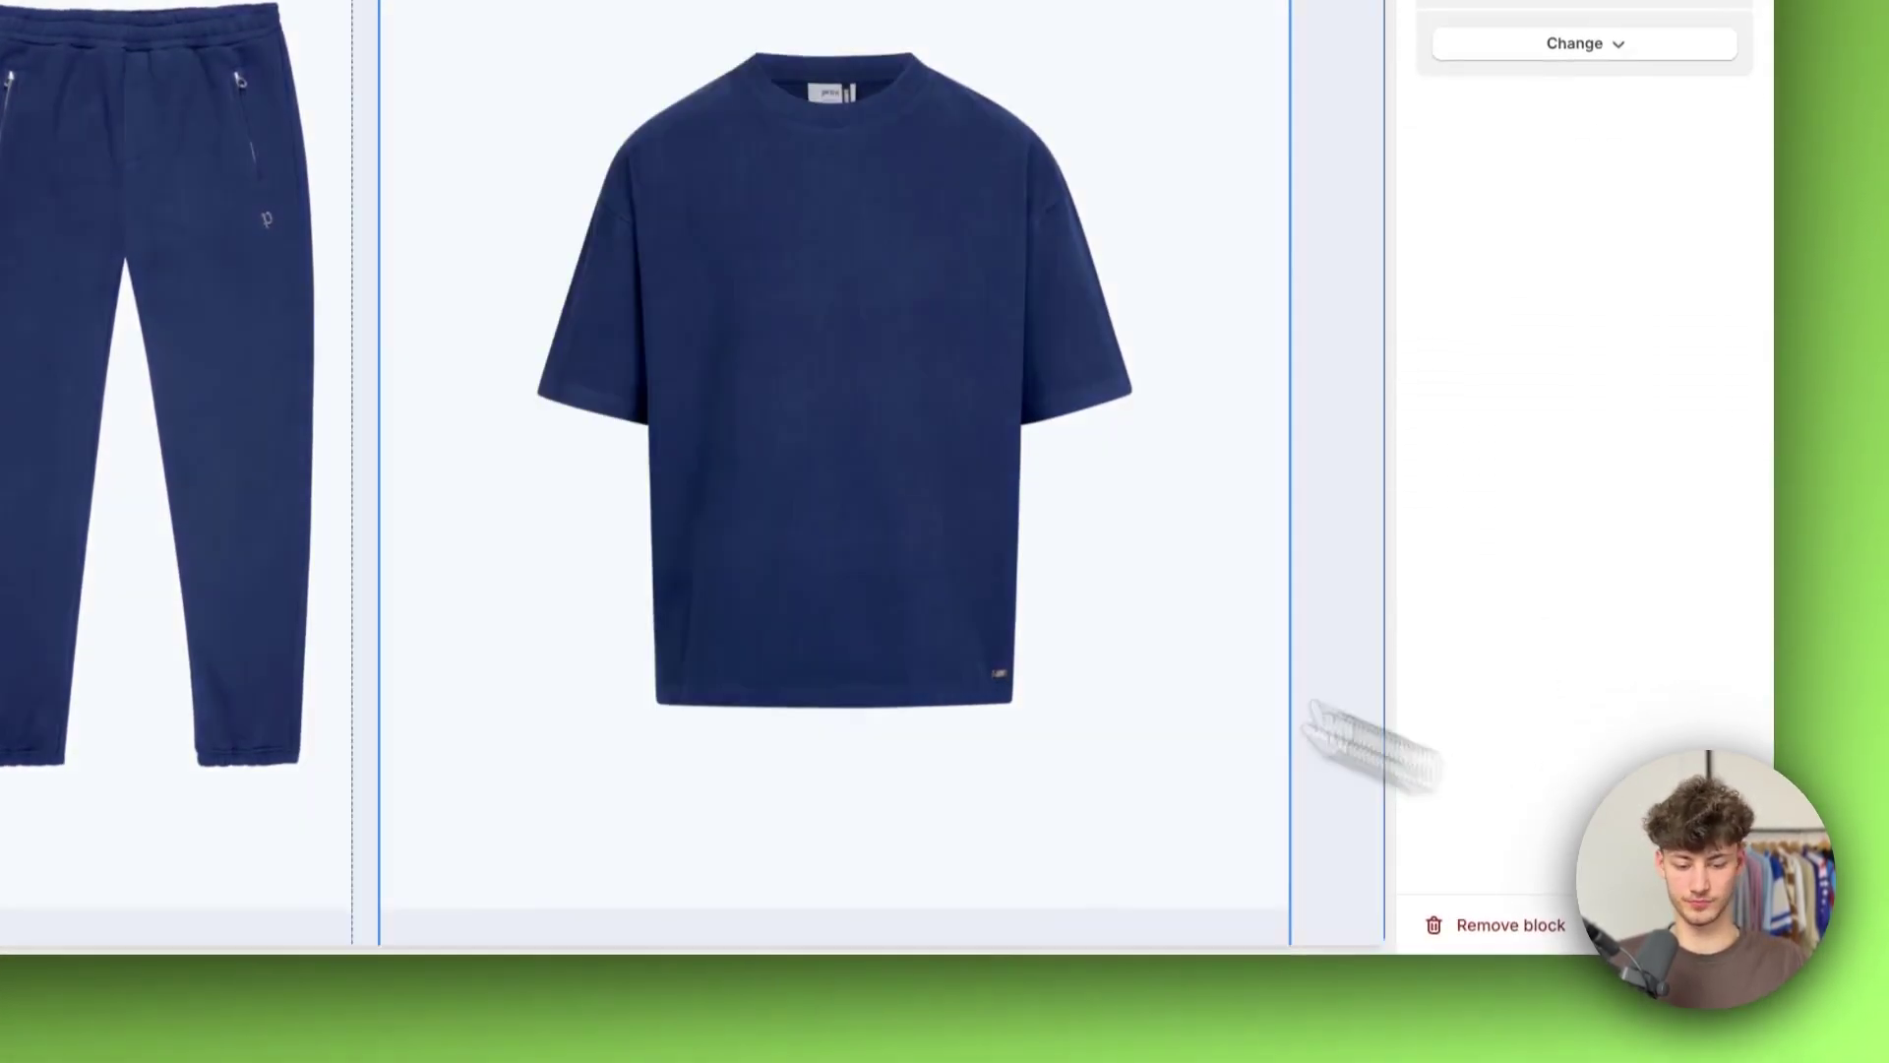
scroll(995, 358, down, 3)
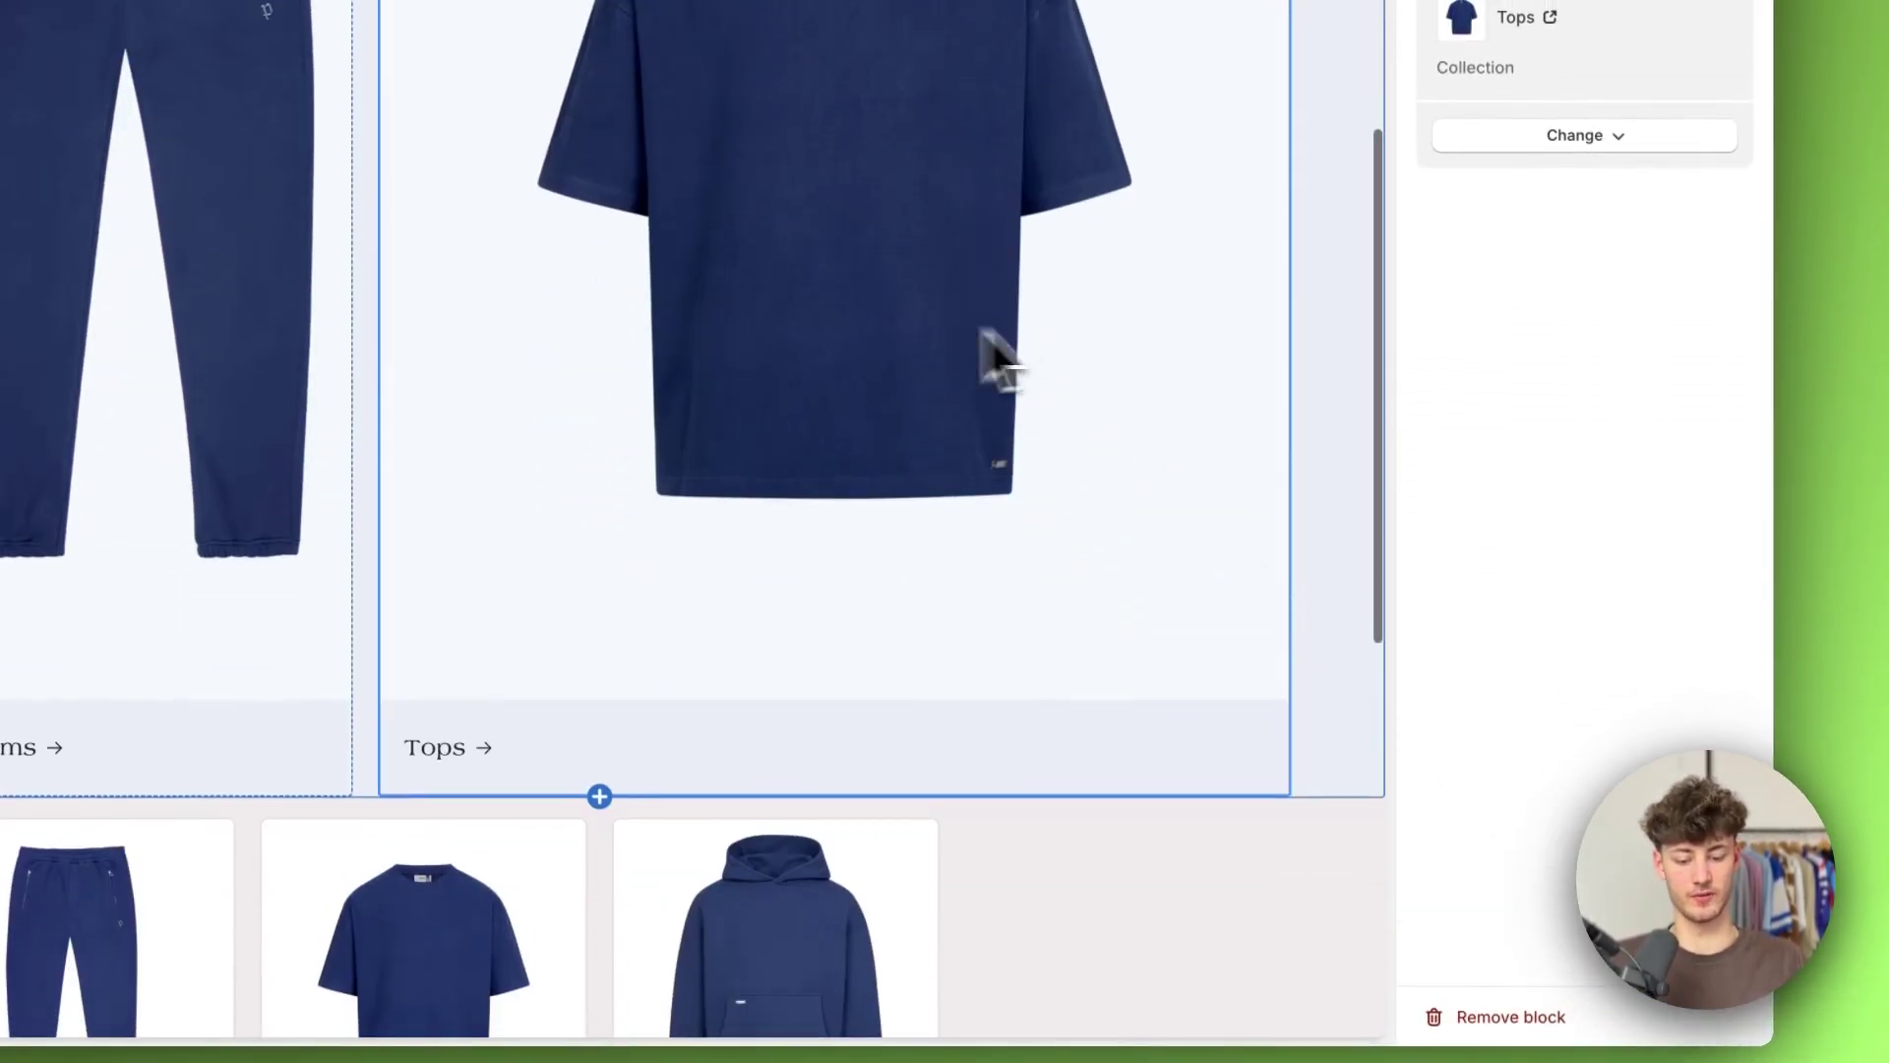
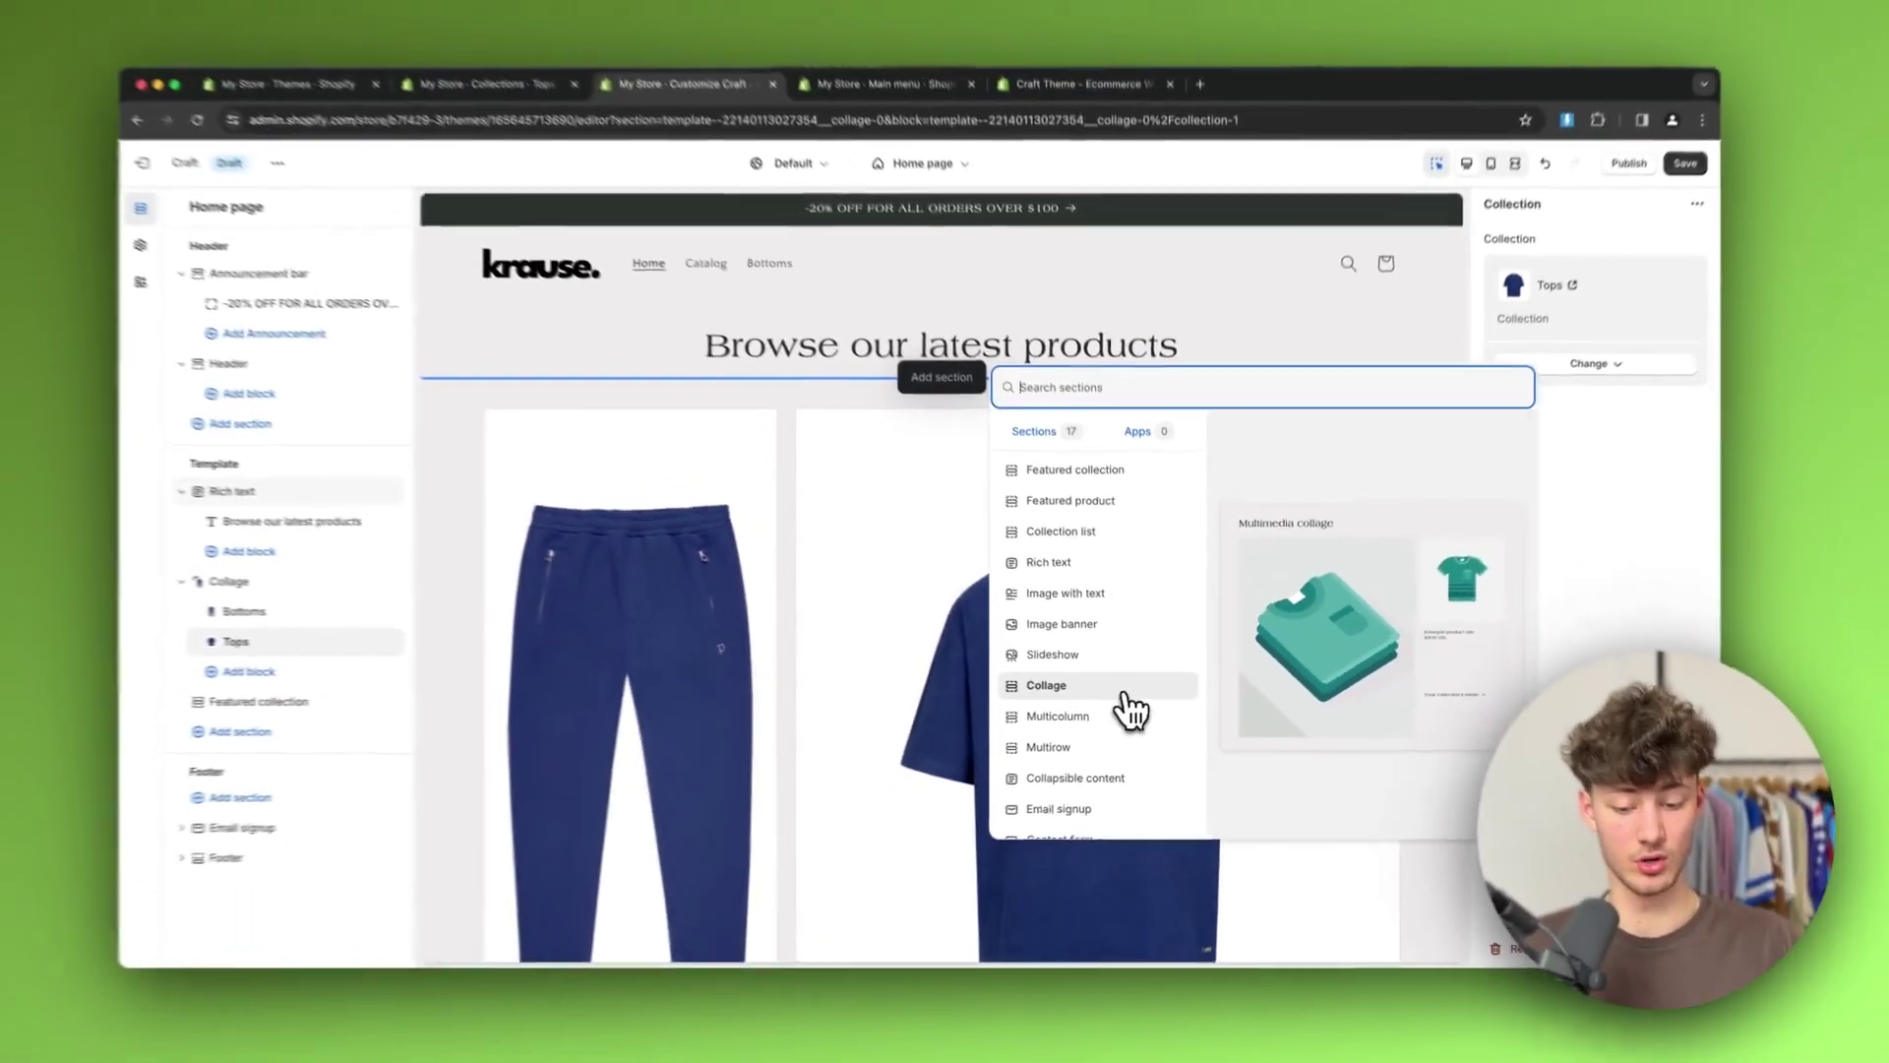
Add an Image banner section directly above the Collage and remove the Rich text section
key(Escape)
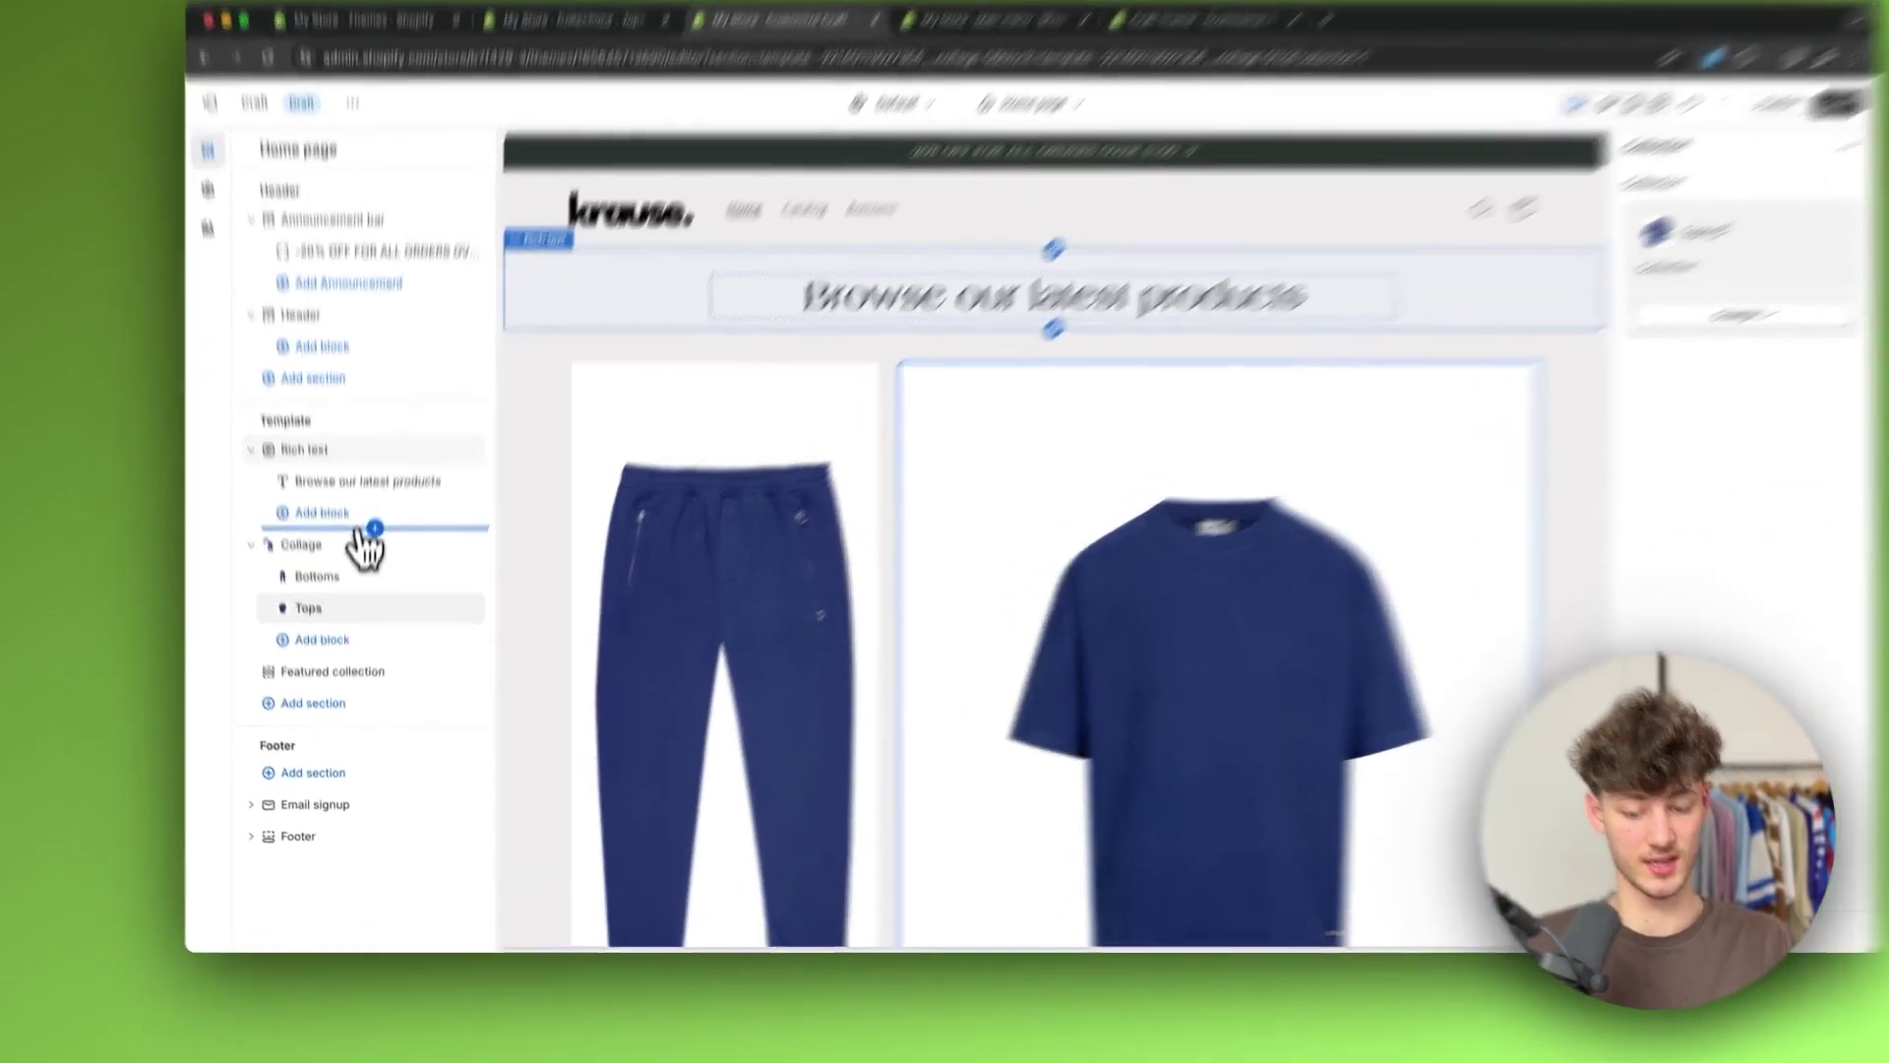
click(368, 576)
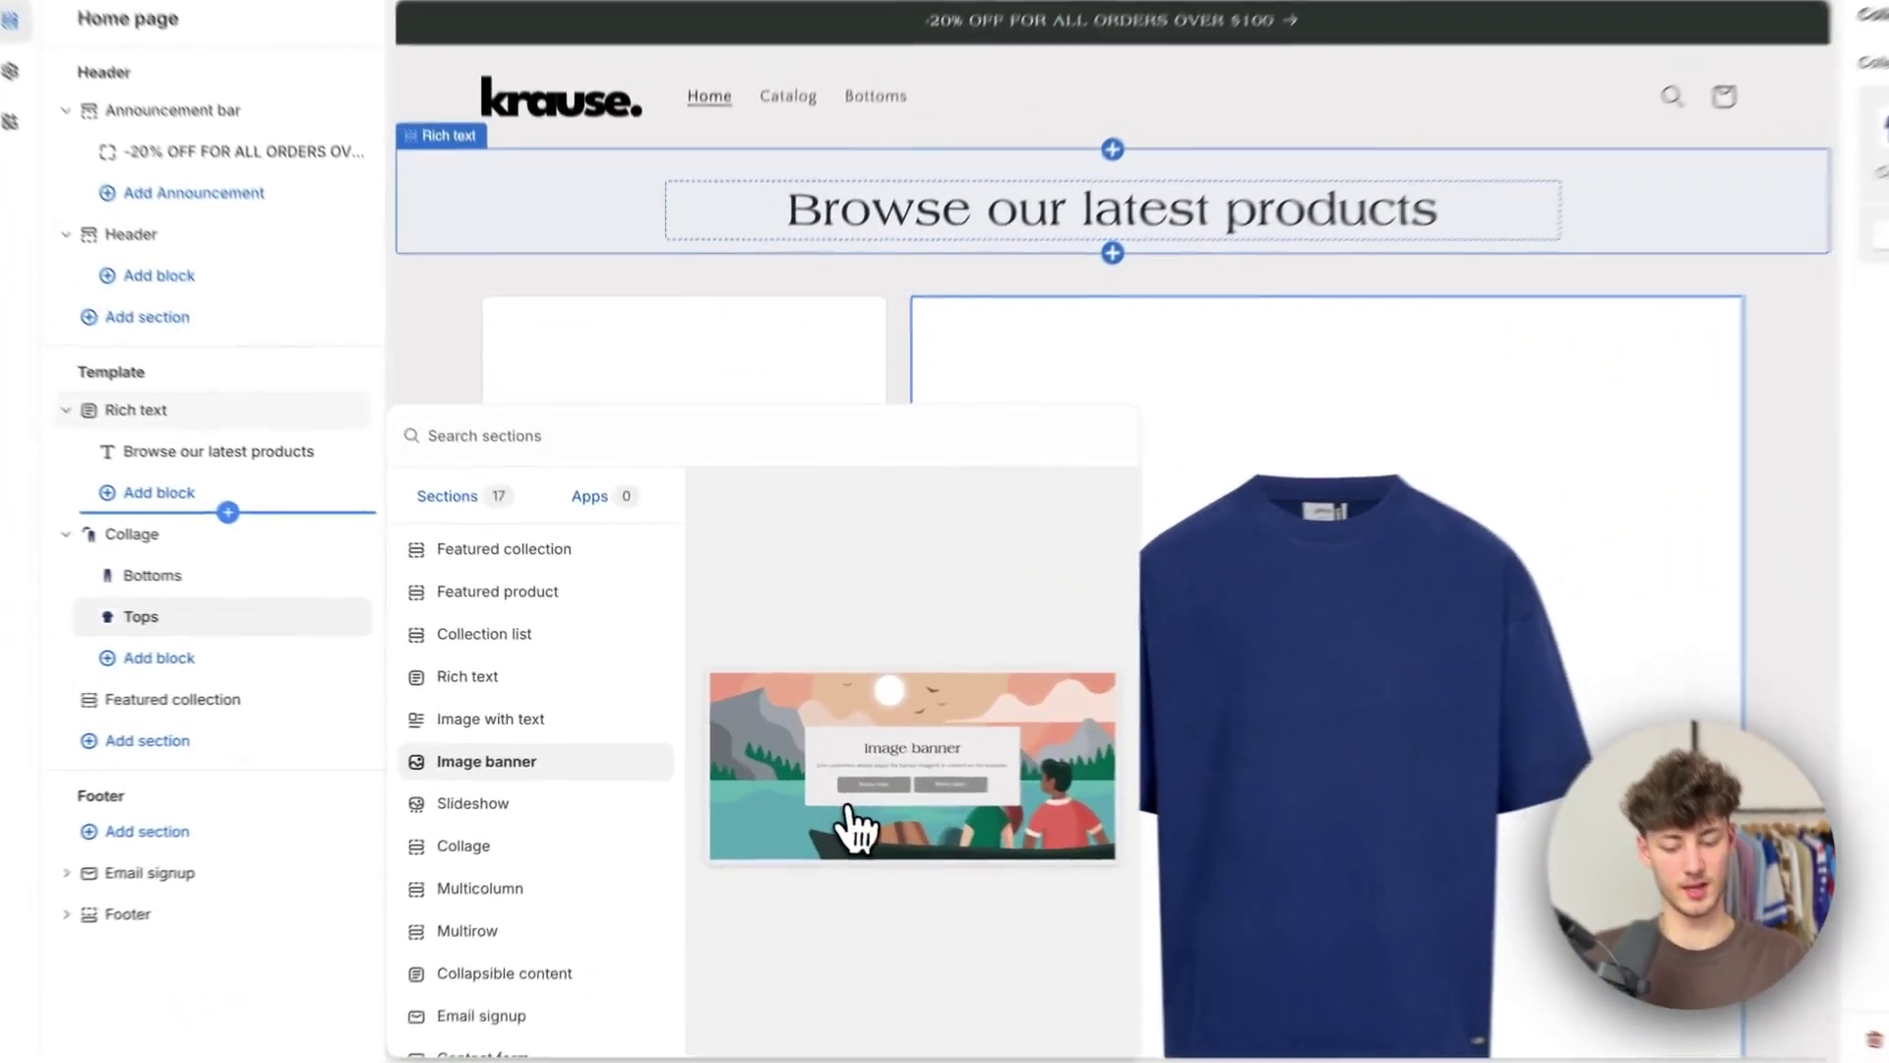
click(596, 749)
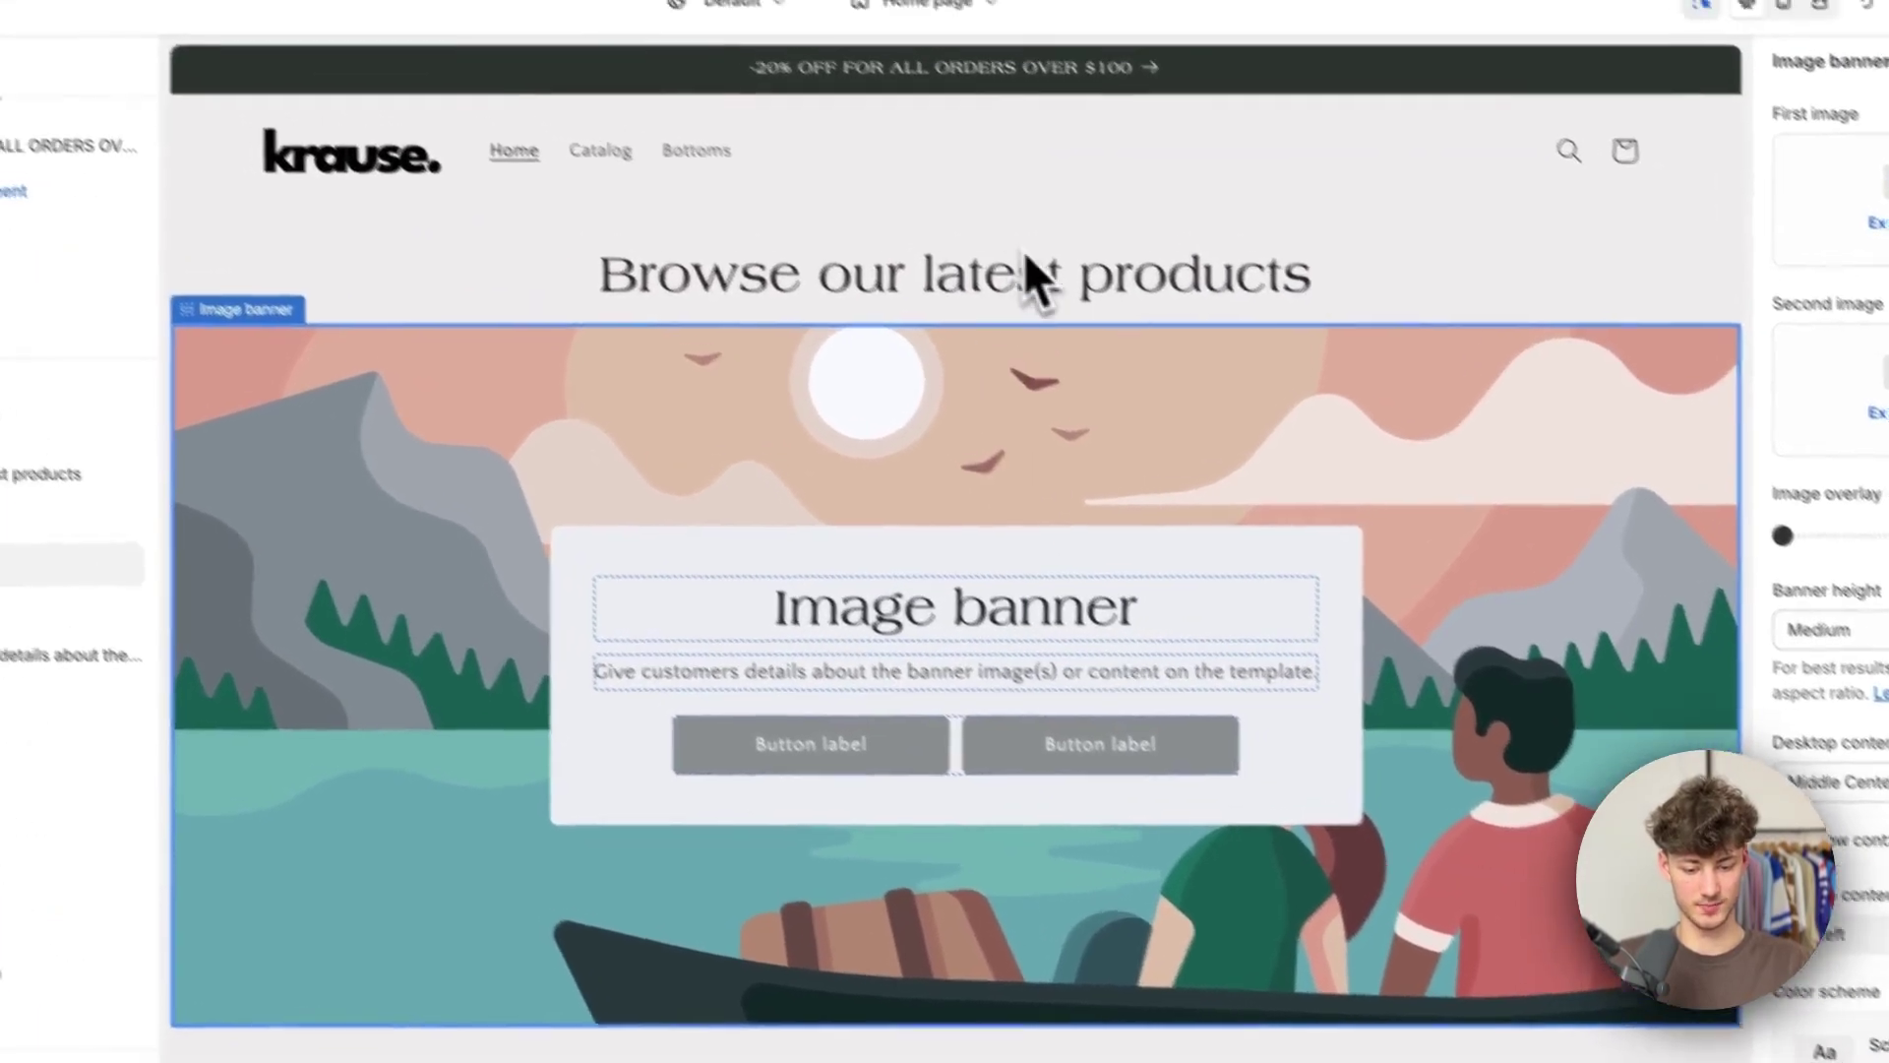
click(1151, 267)
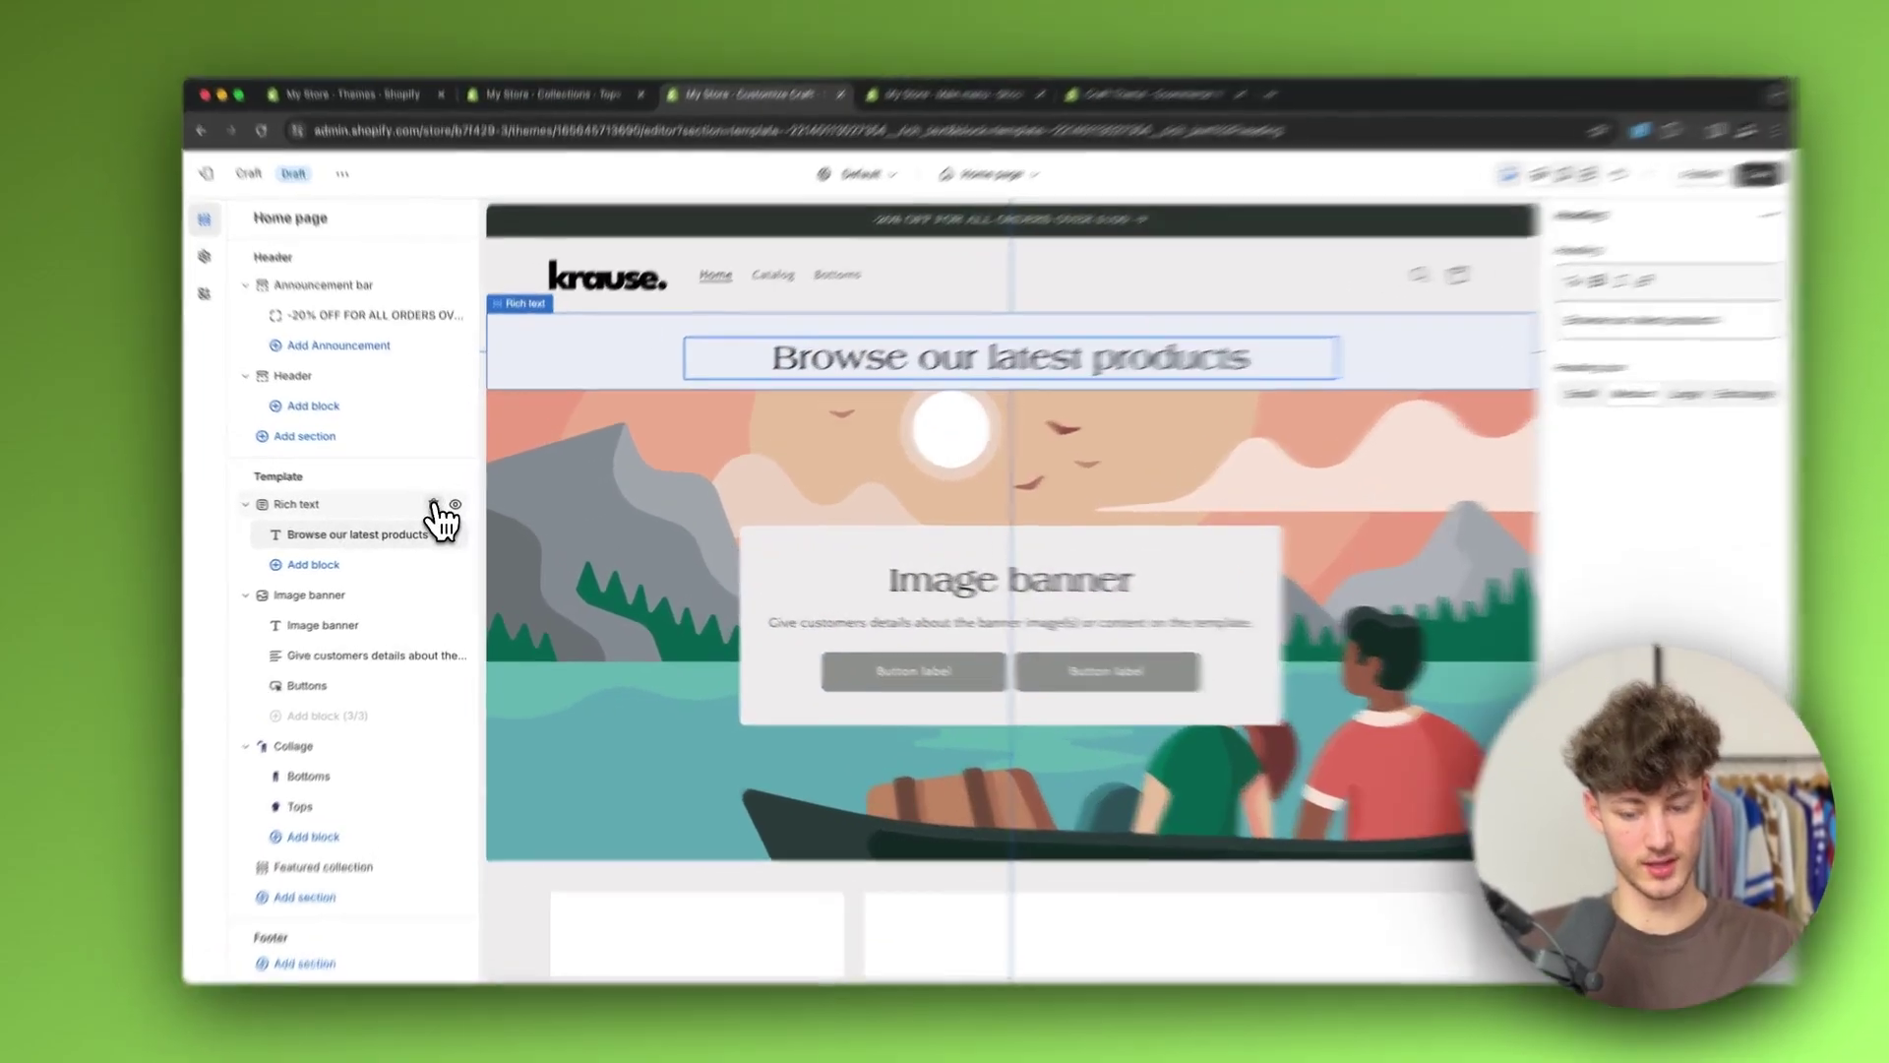
click(437, 508)
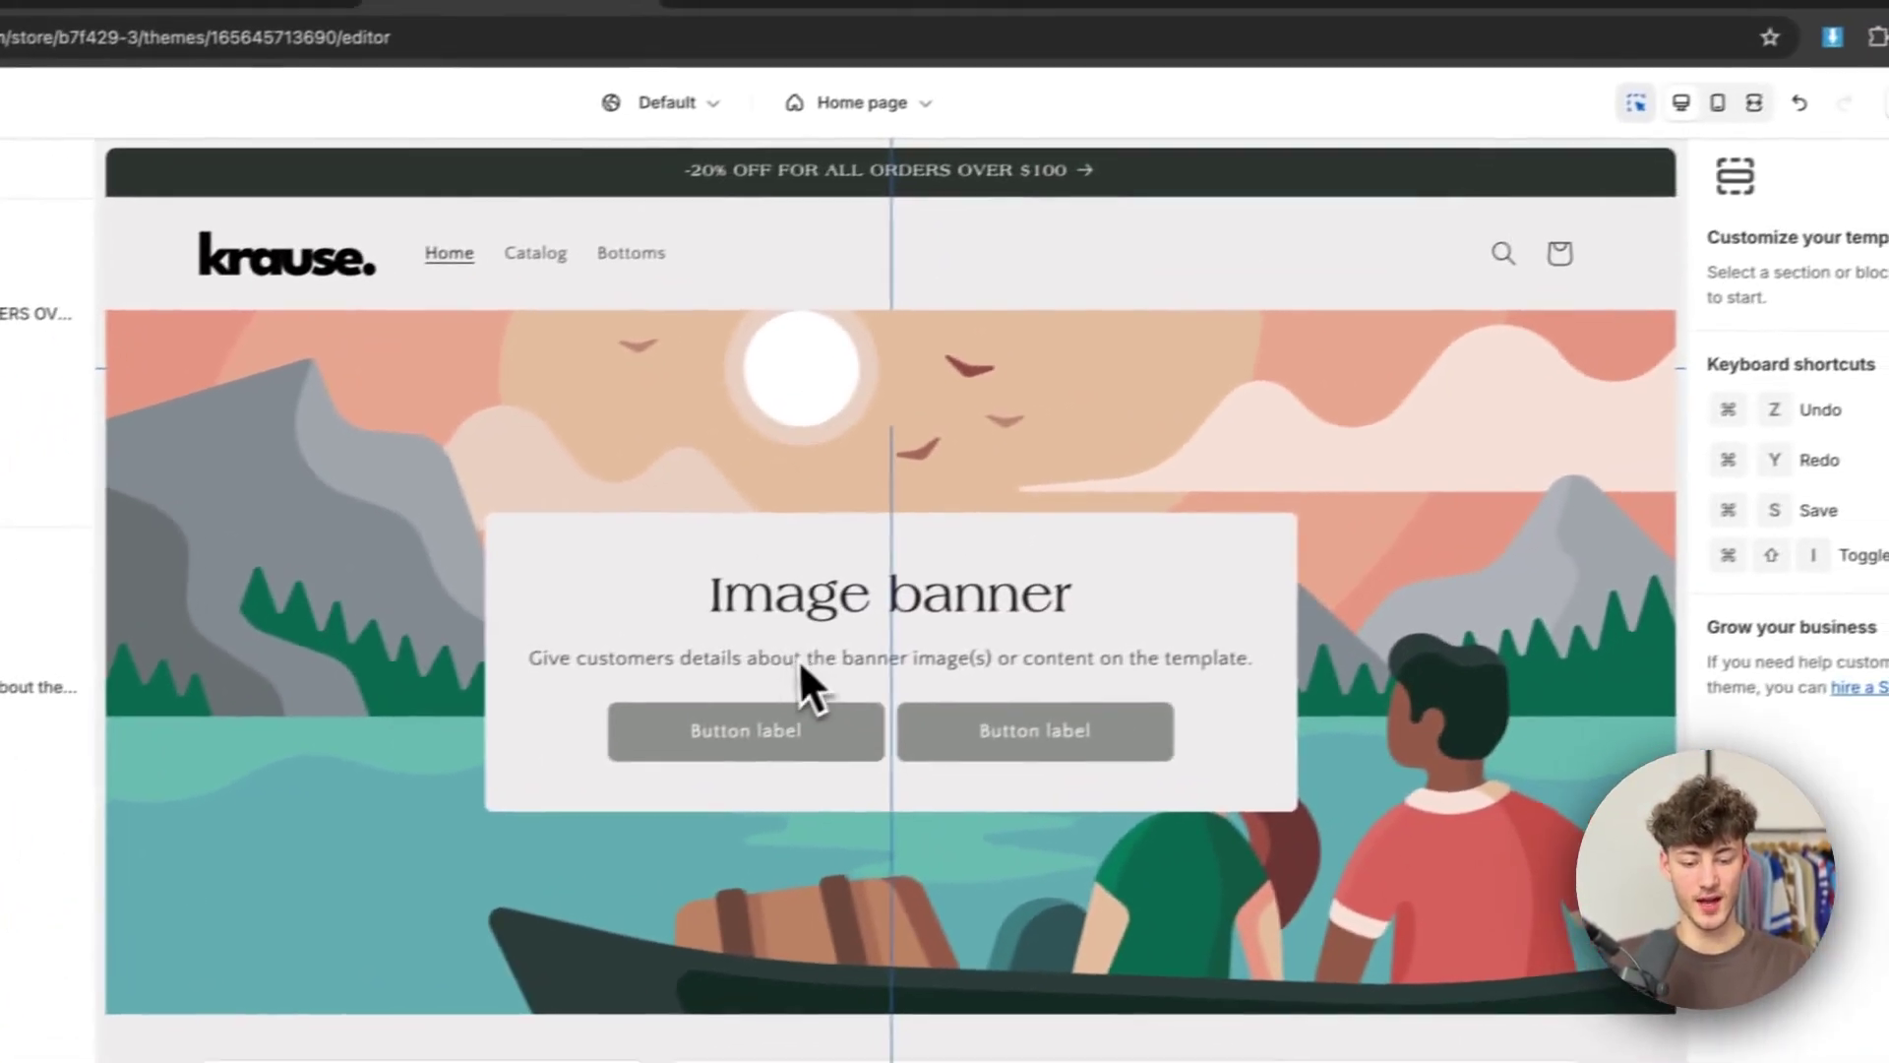
Upload white1 (1).jpg from the joggers folder and use it as the image banner's first image
click(778, 598)
click(866, 487)
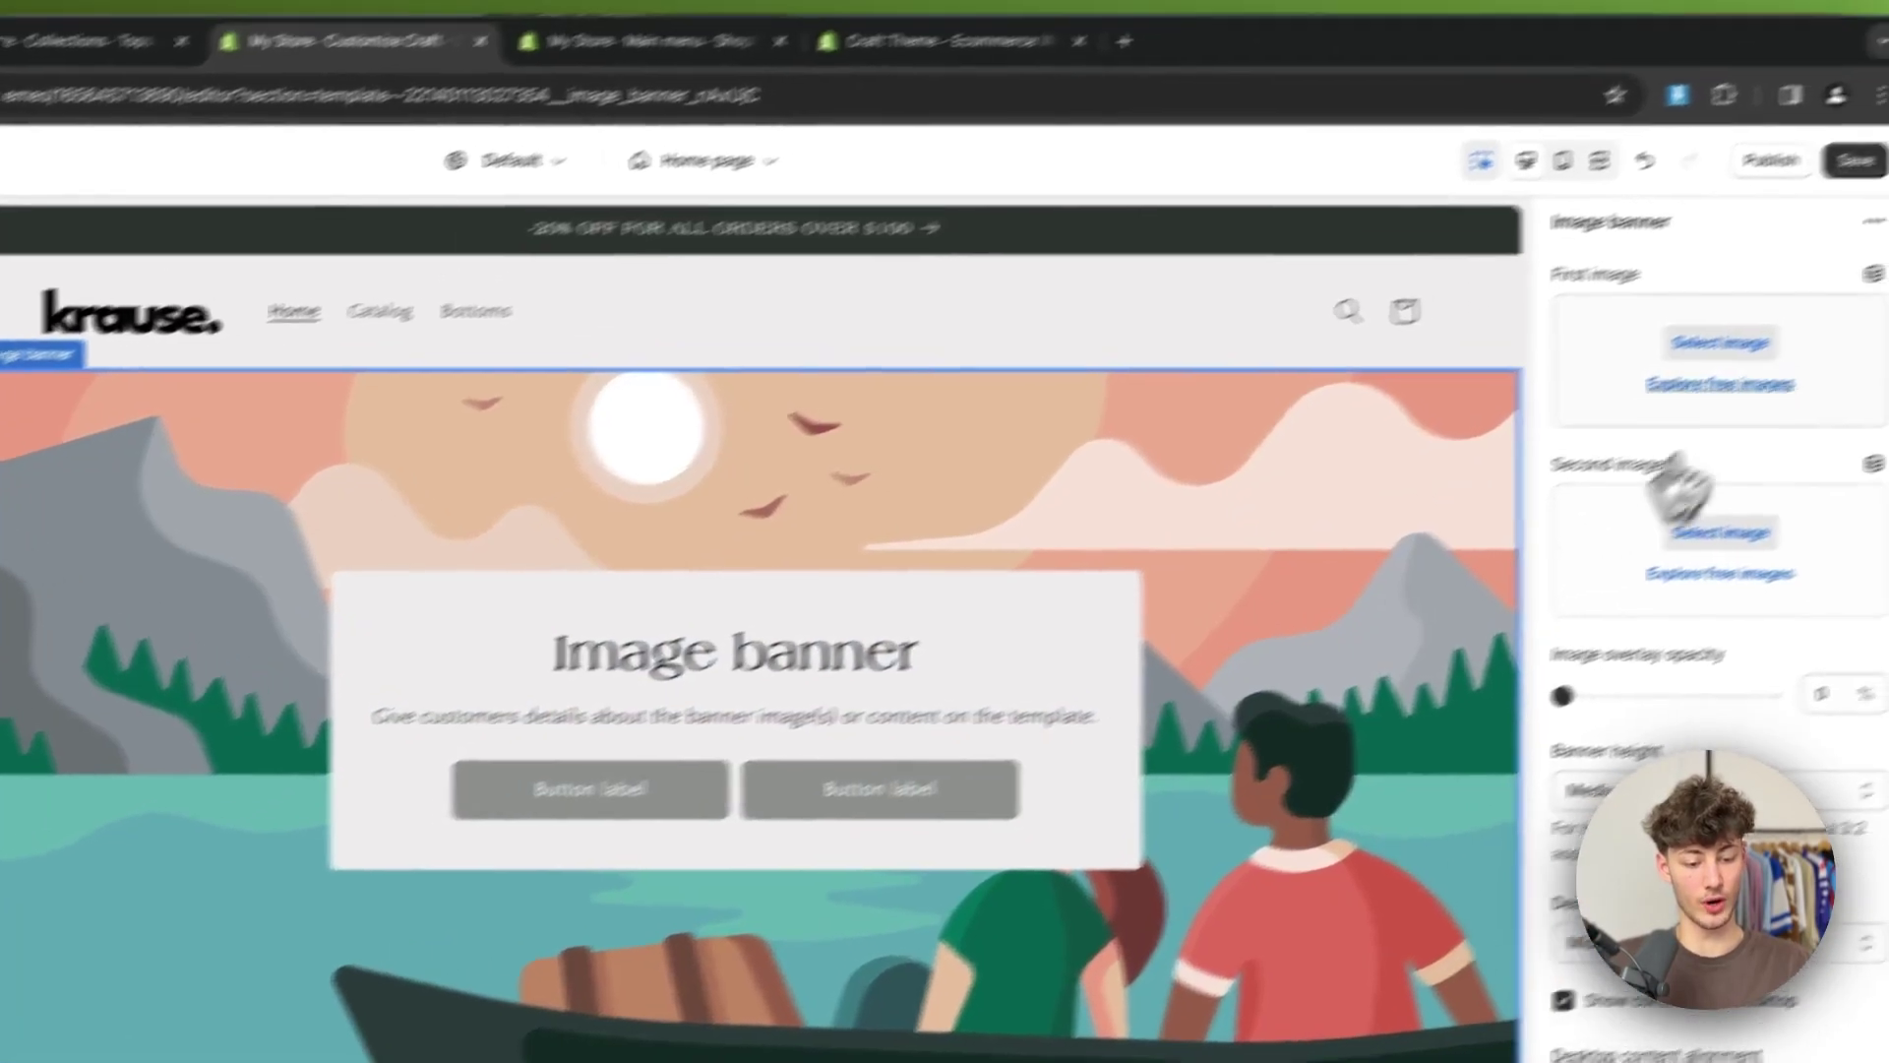
click(1859, 299)
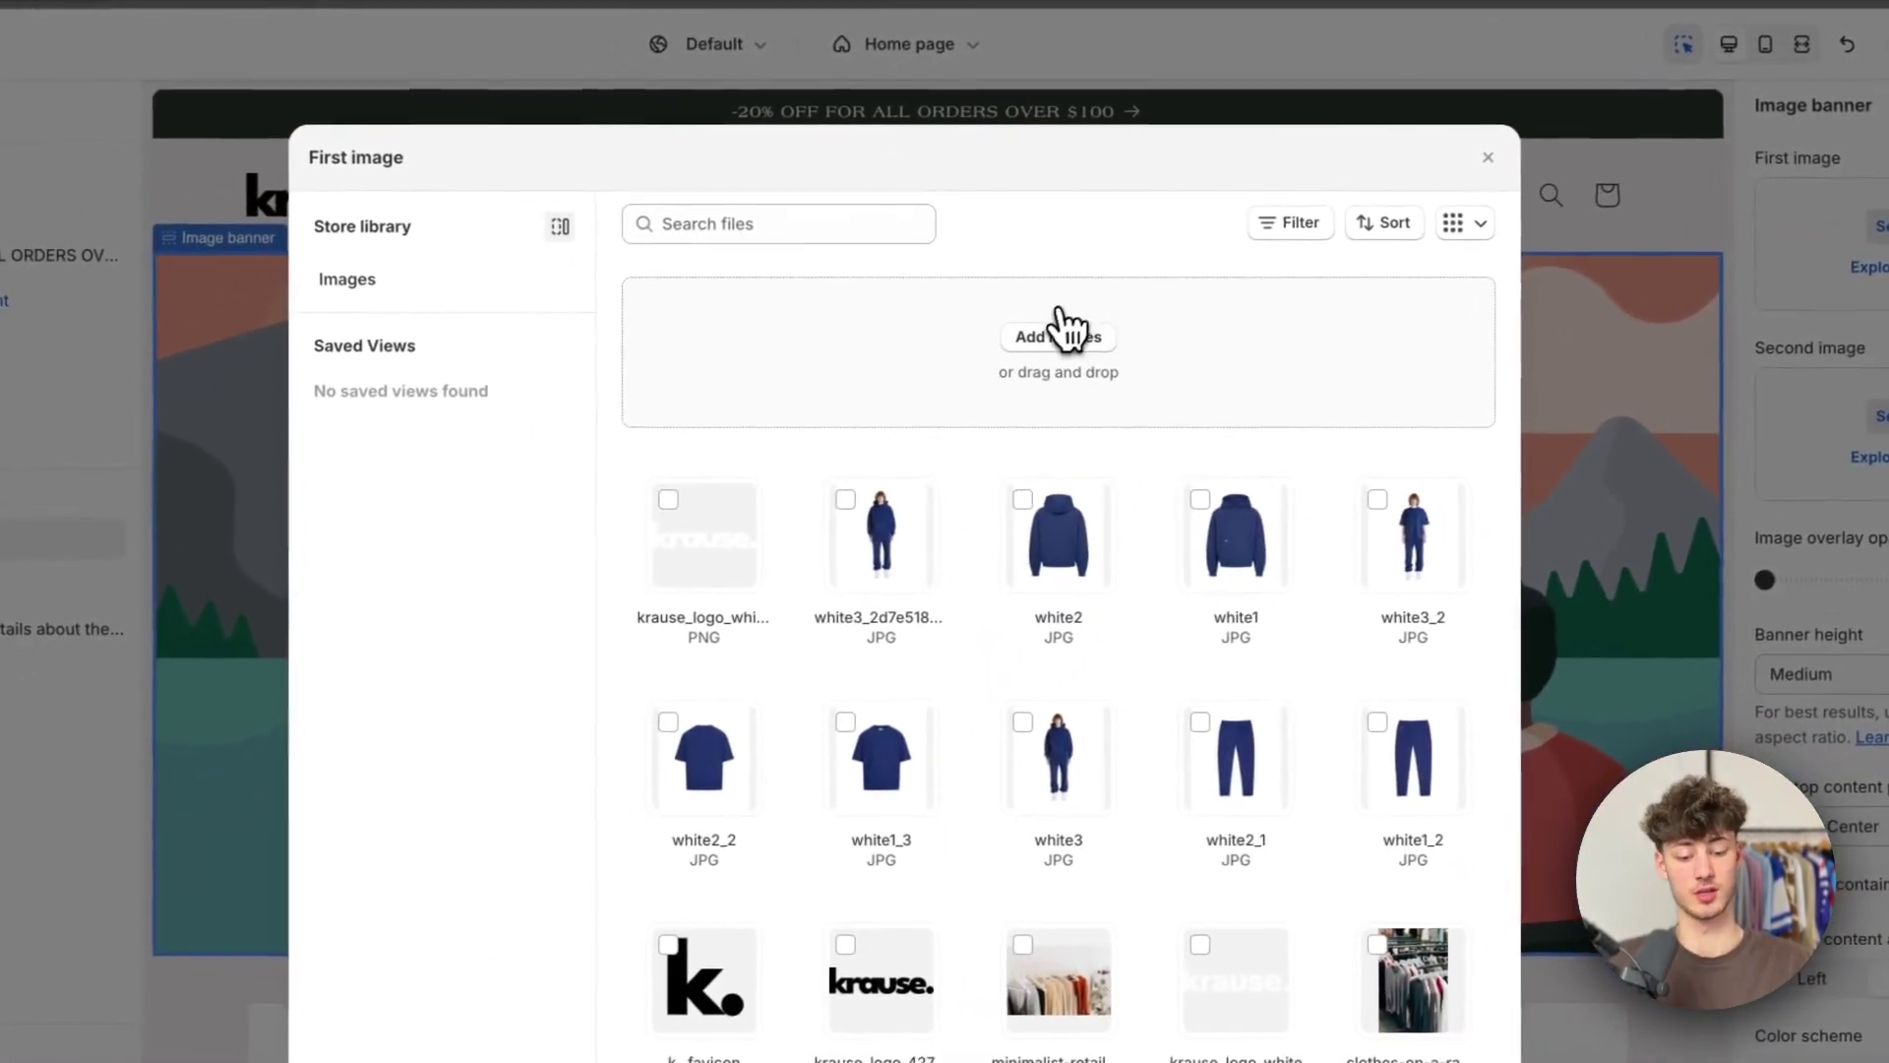
click(734, 502)
click(1041, 642)
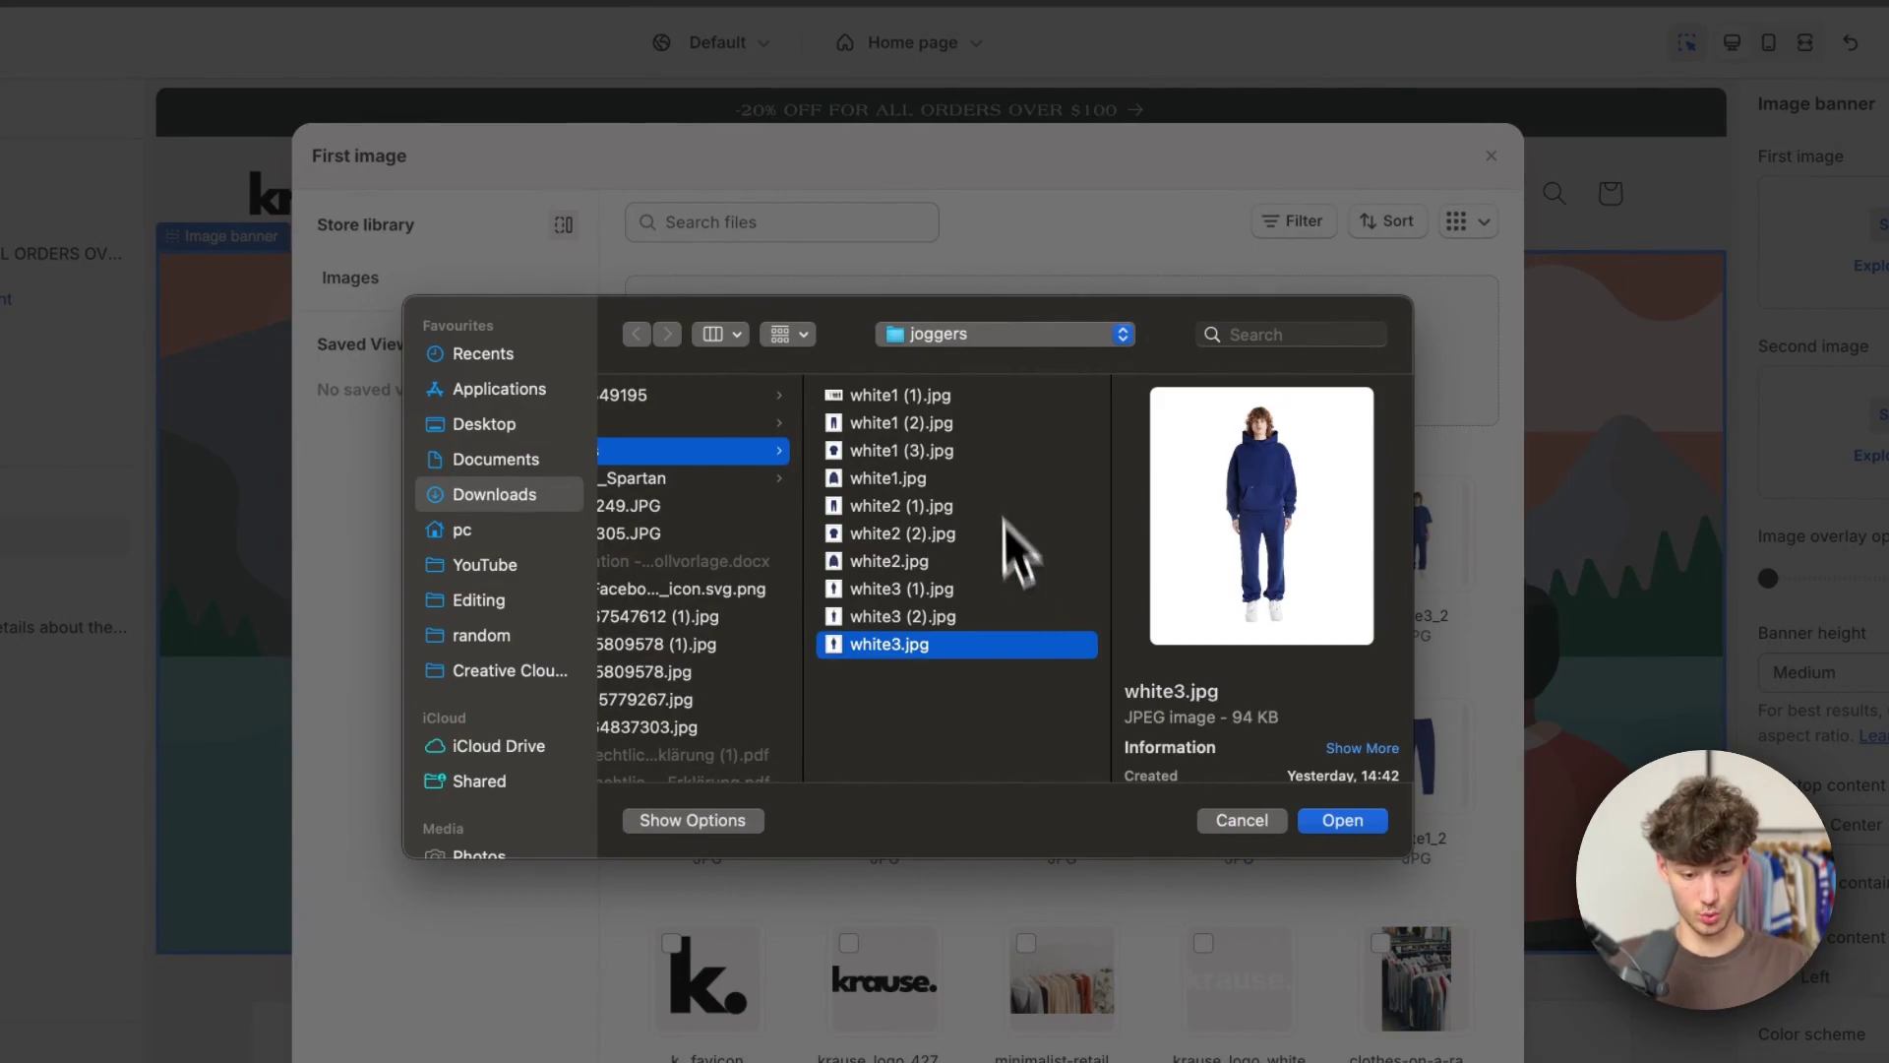
click(924, 398)
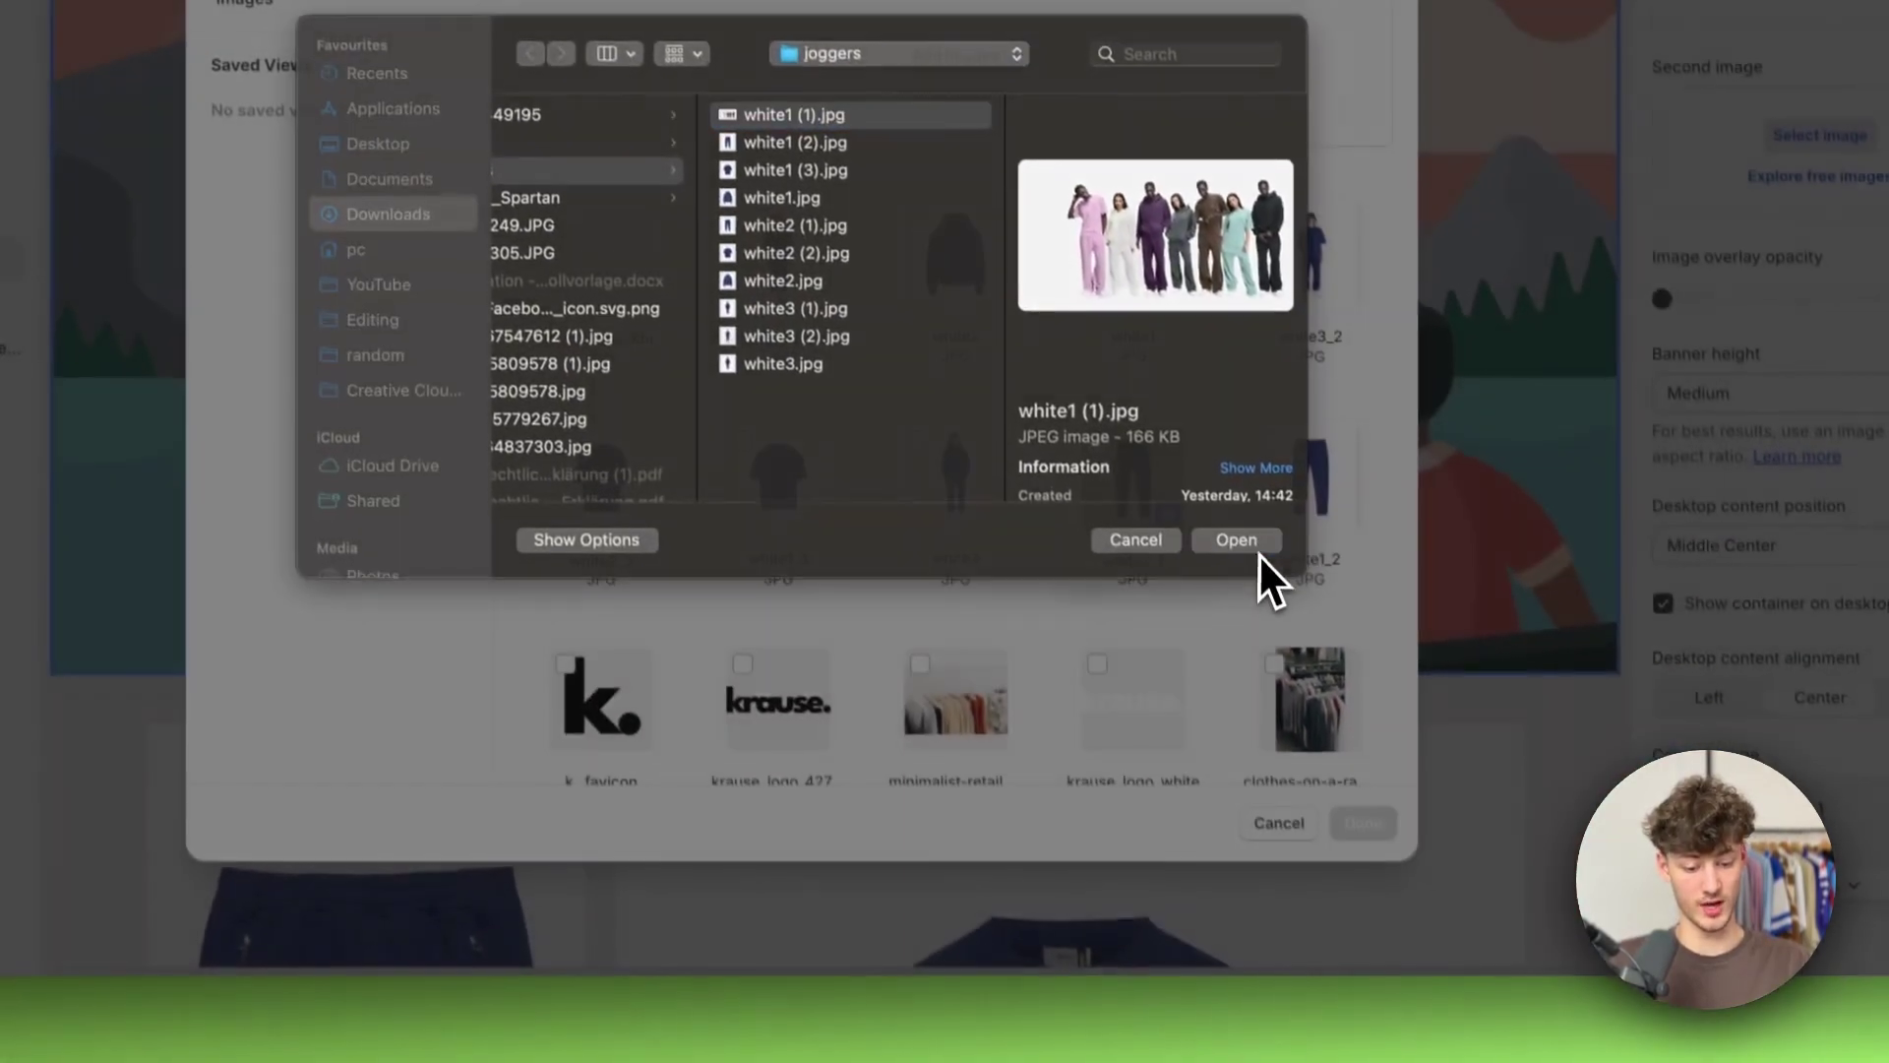
click(1250, 543)
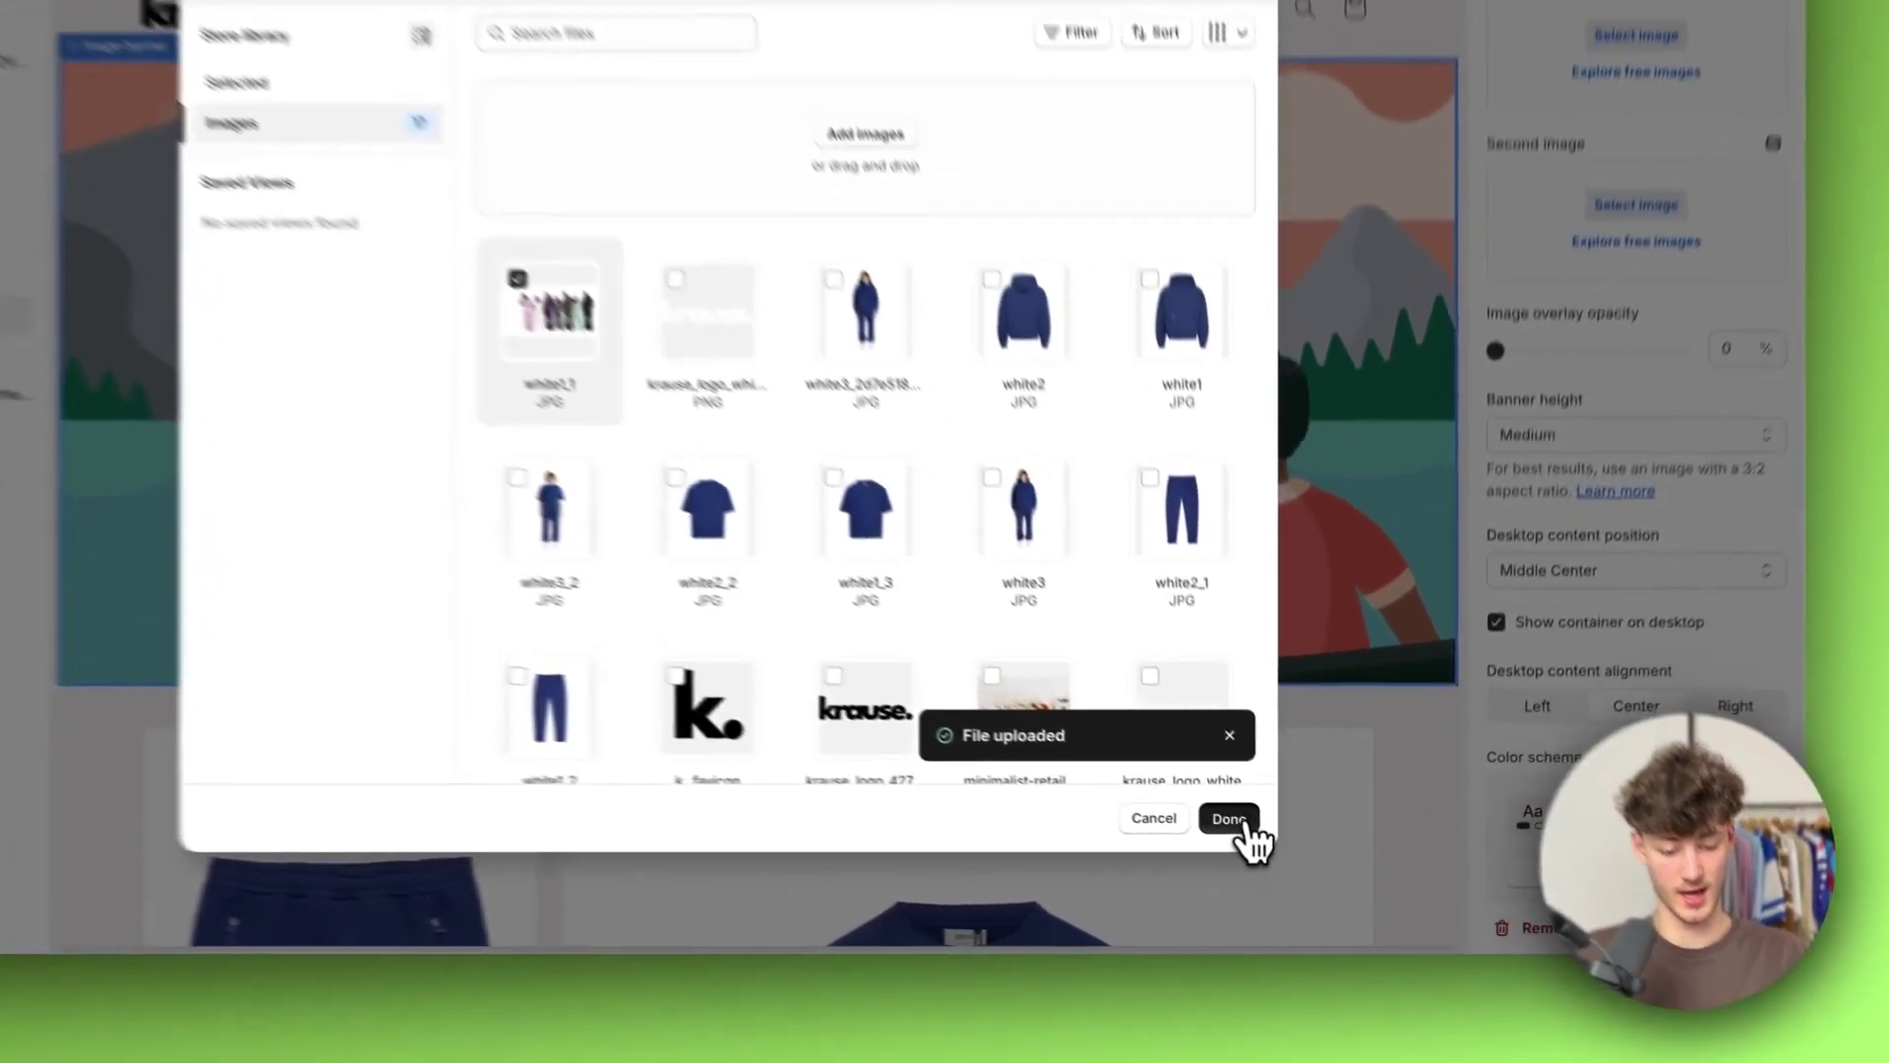
click(1288, 854)
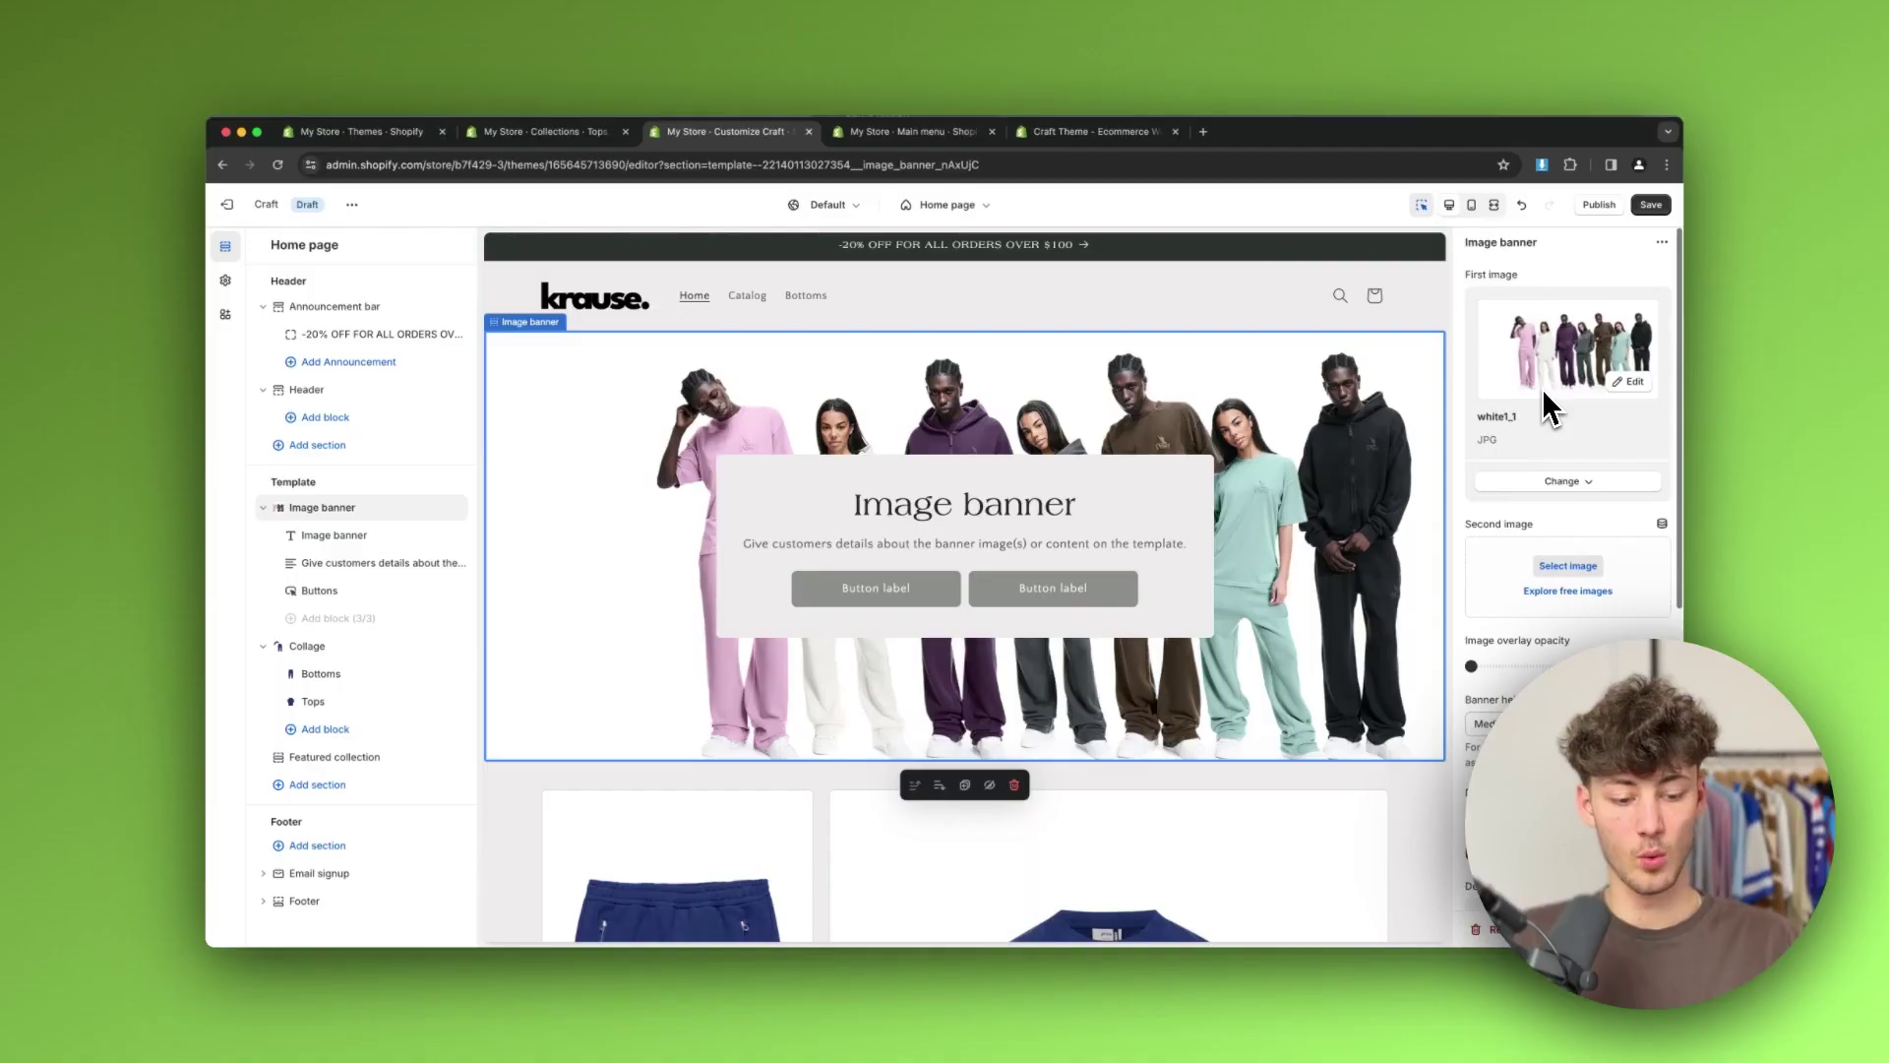
Set the image banner's desktop content position to Middle Left
scroll(1618, 55, down, 5)
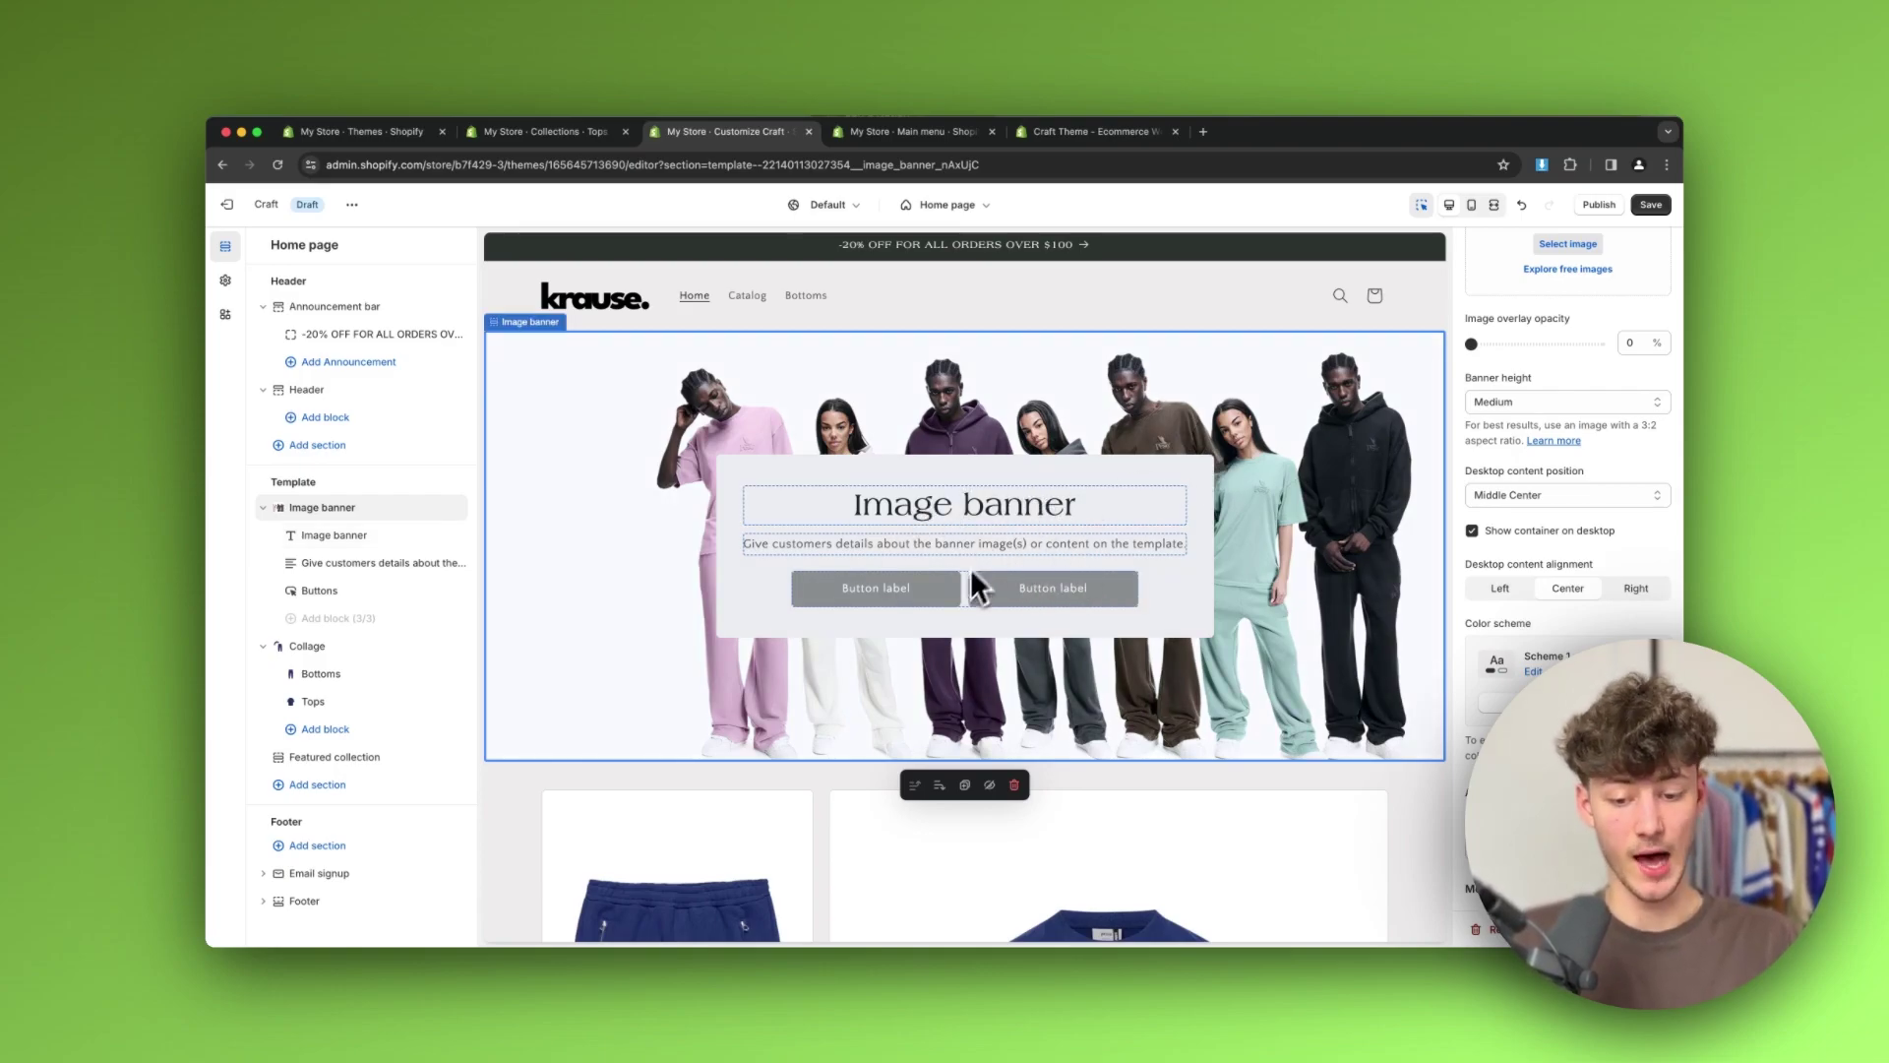
scroll(1568, 387, up, 1)
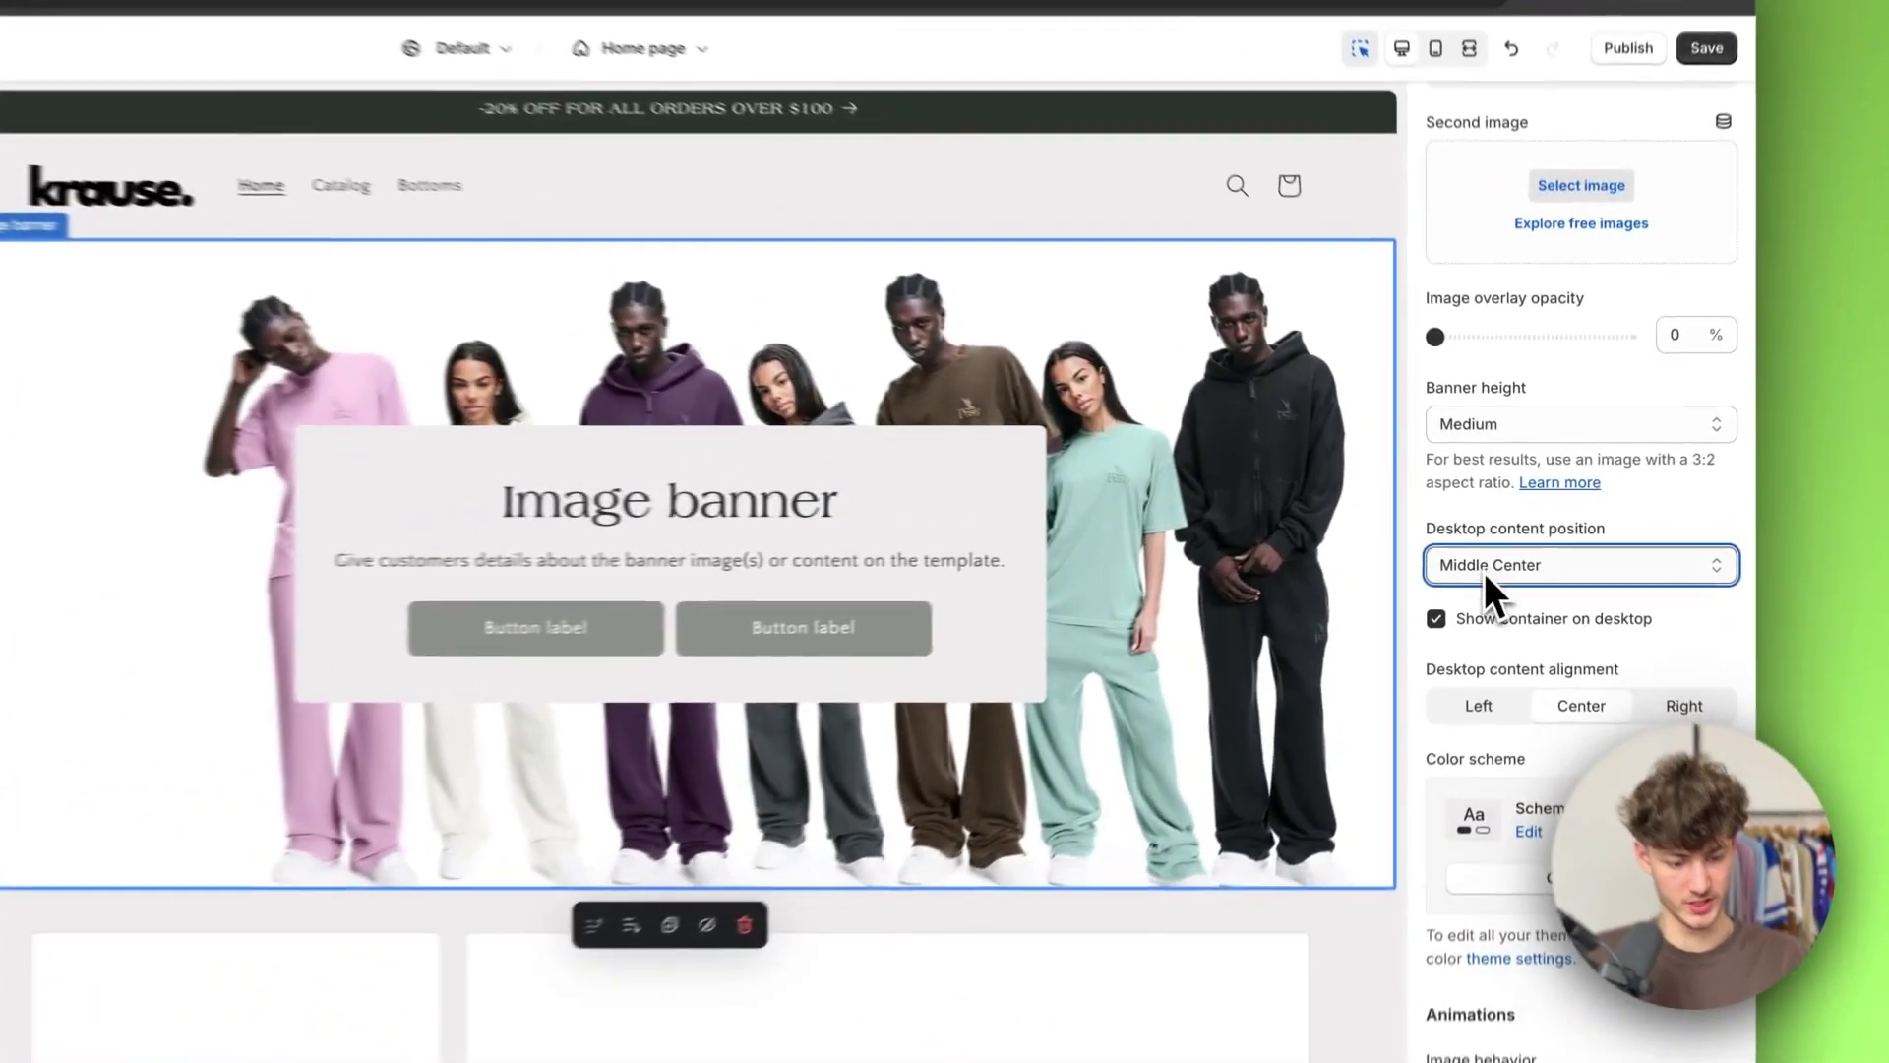
click(1526, 541)
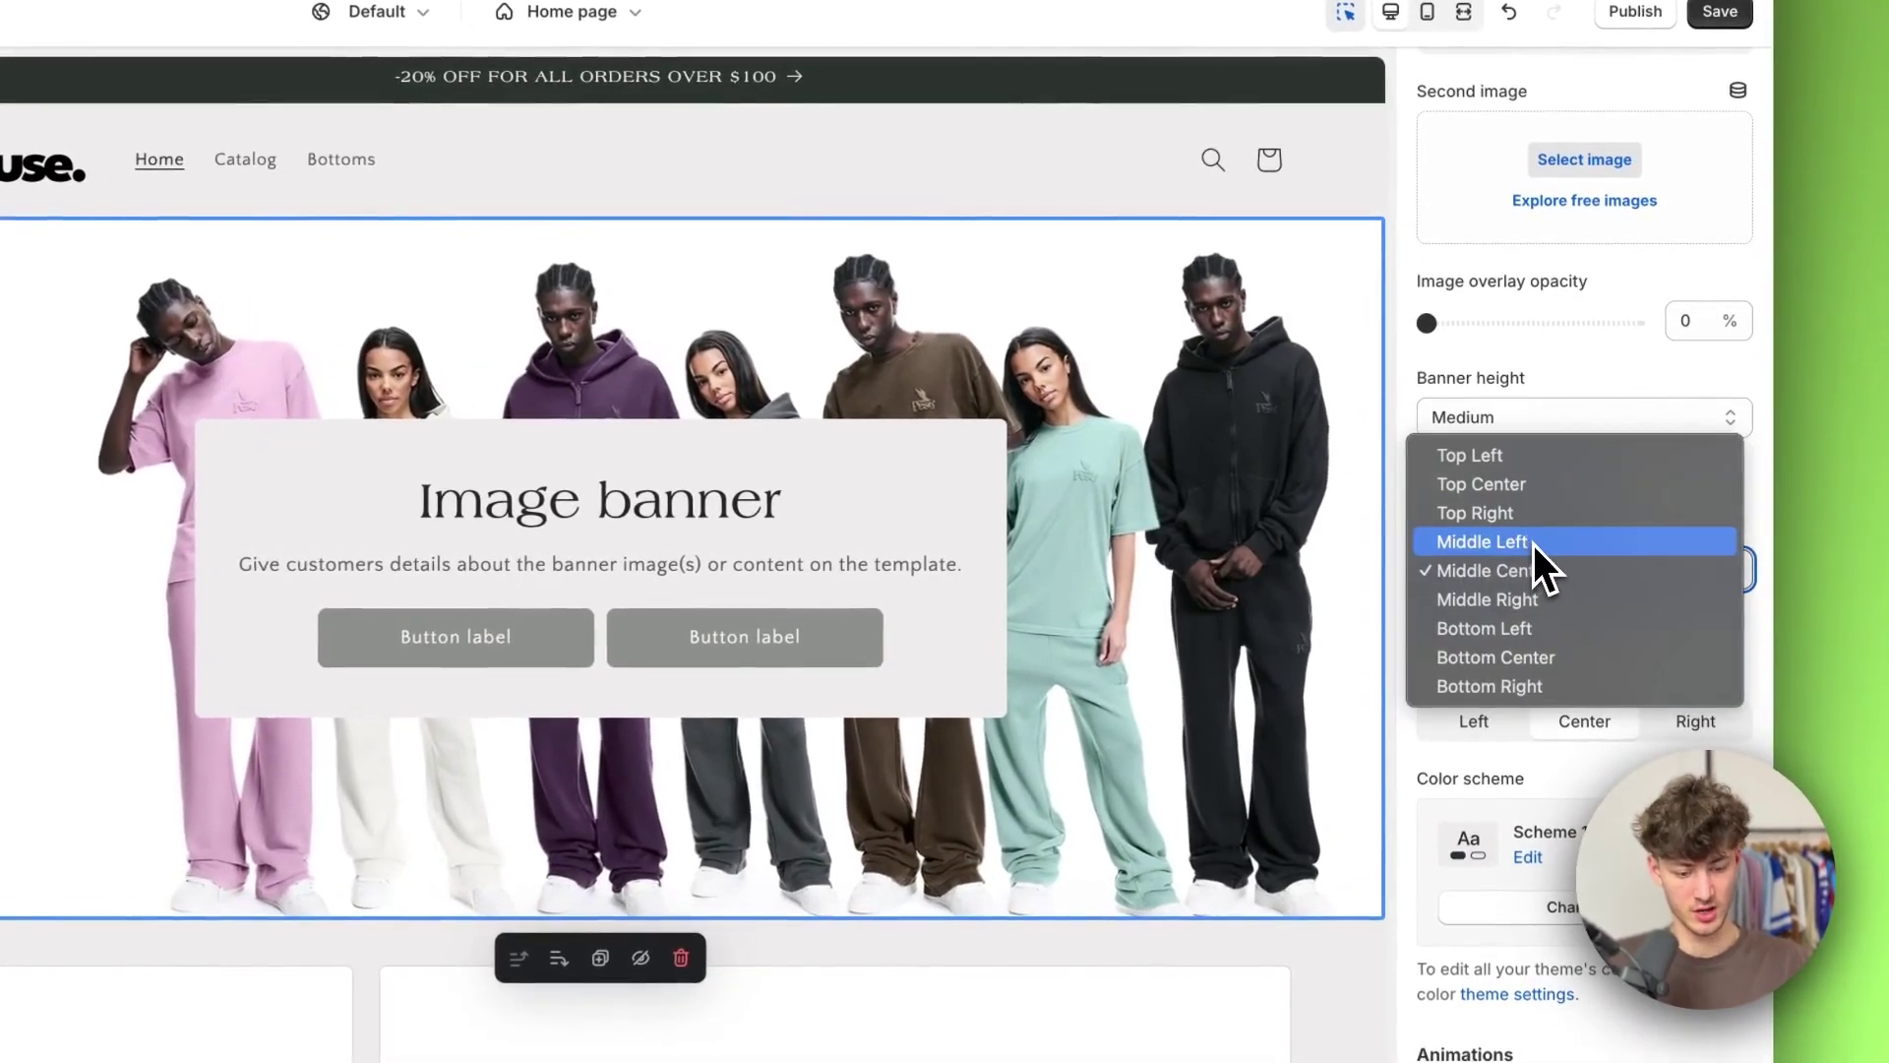
click(1536, 536)
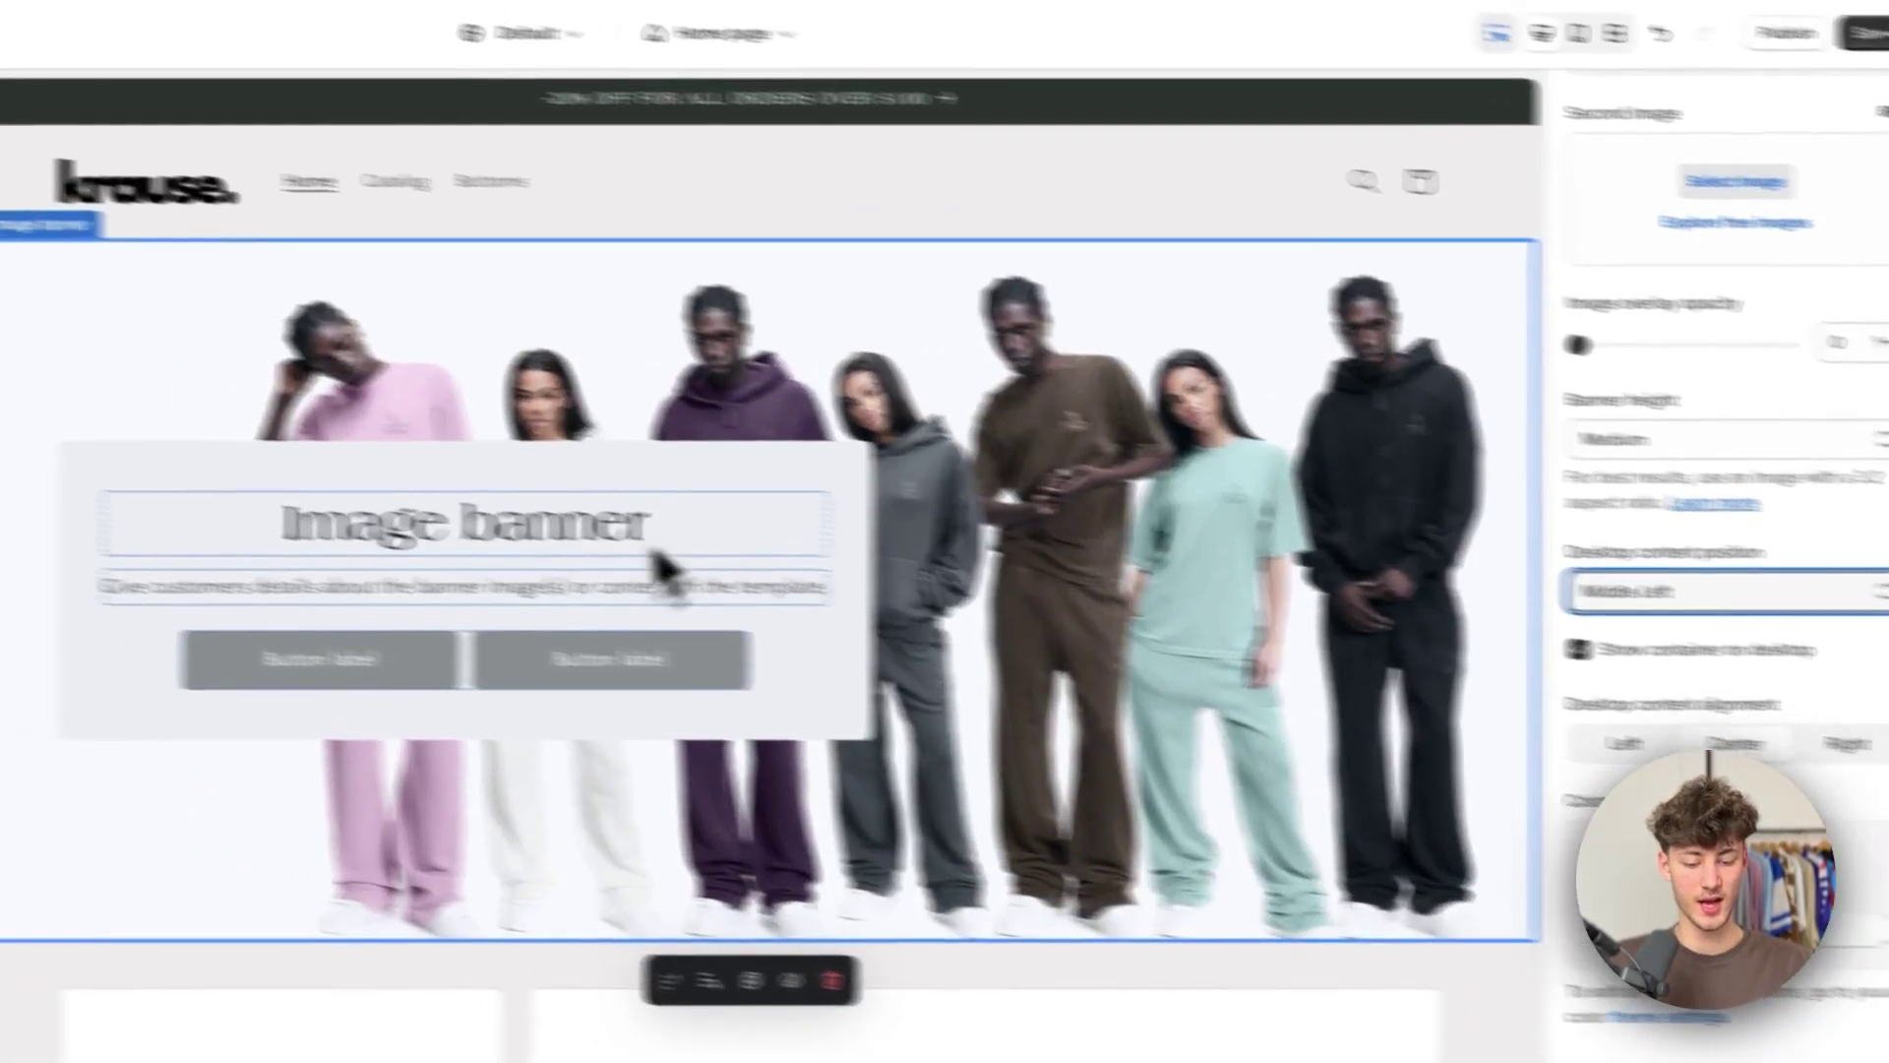
Change the image banner's heading to "Shop our newest Products."
click(291, 515)
click(1593, 239)
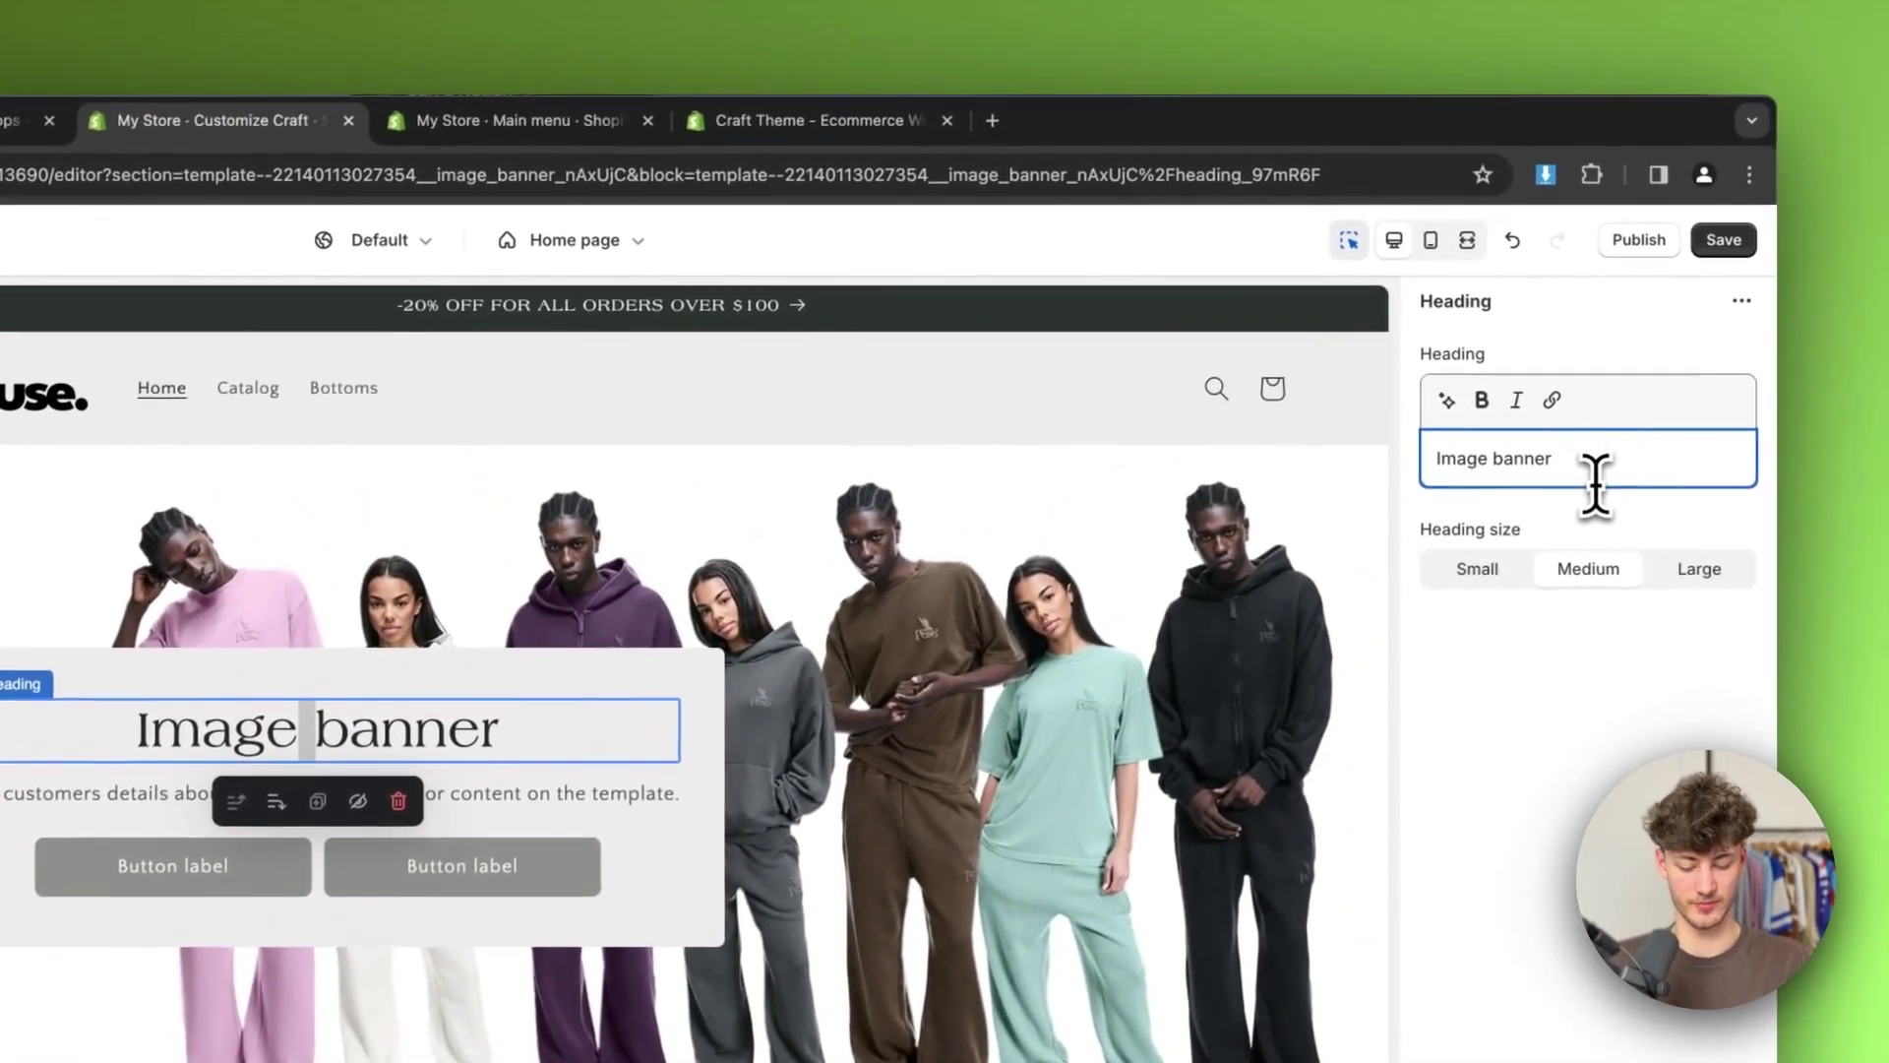
key(super+a)
text(Shop our newest Produ)
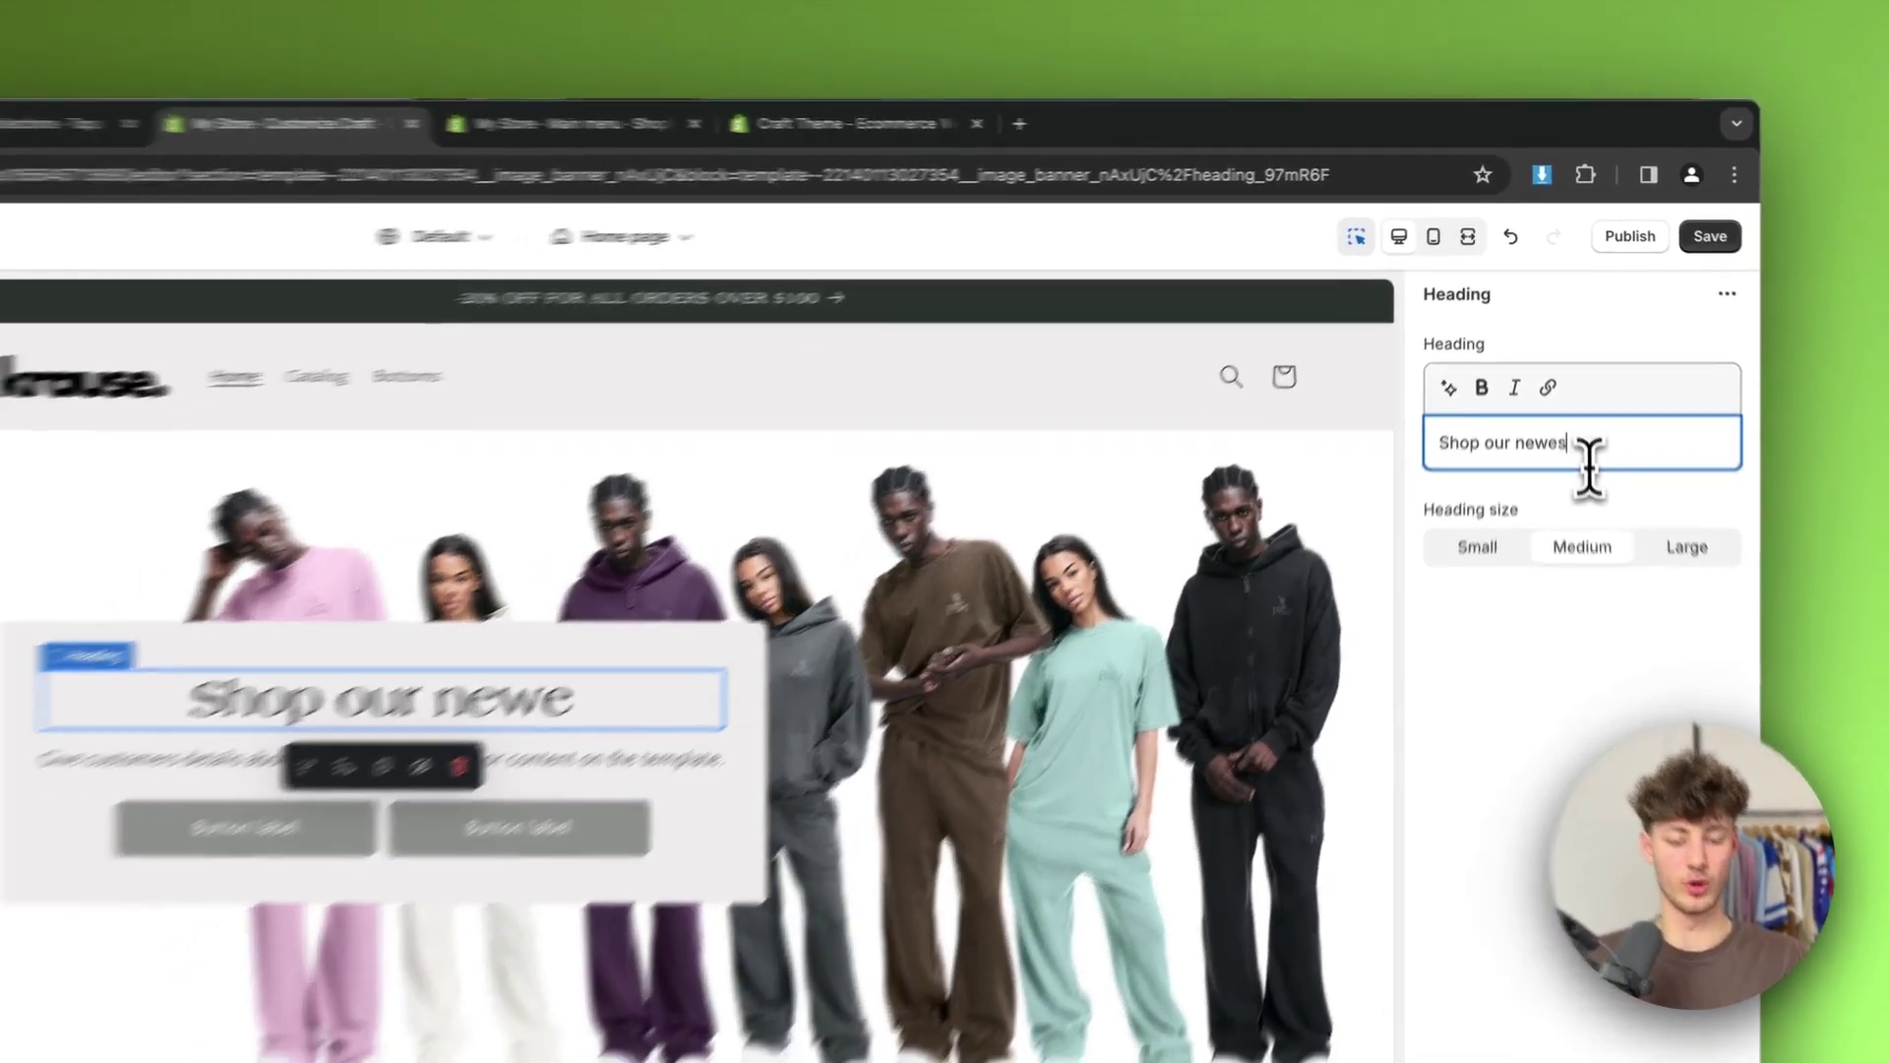
text(cts.)
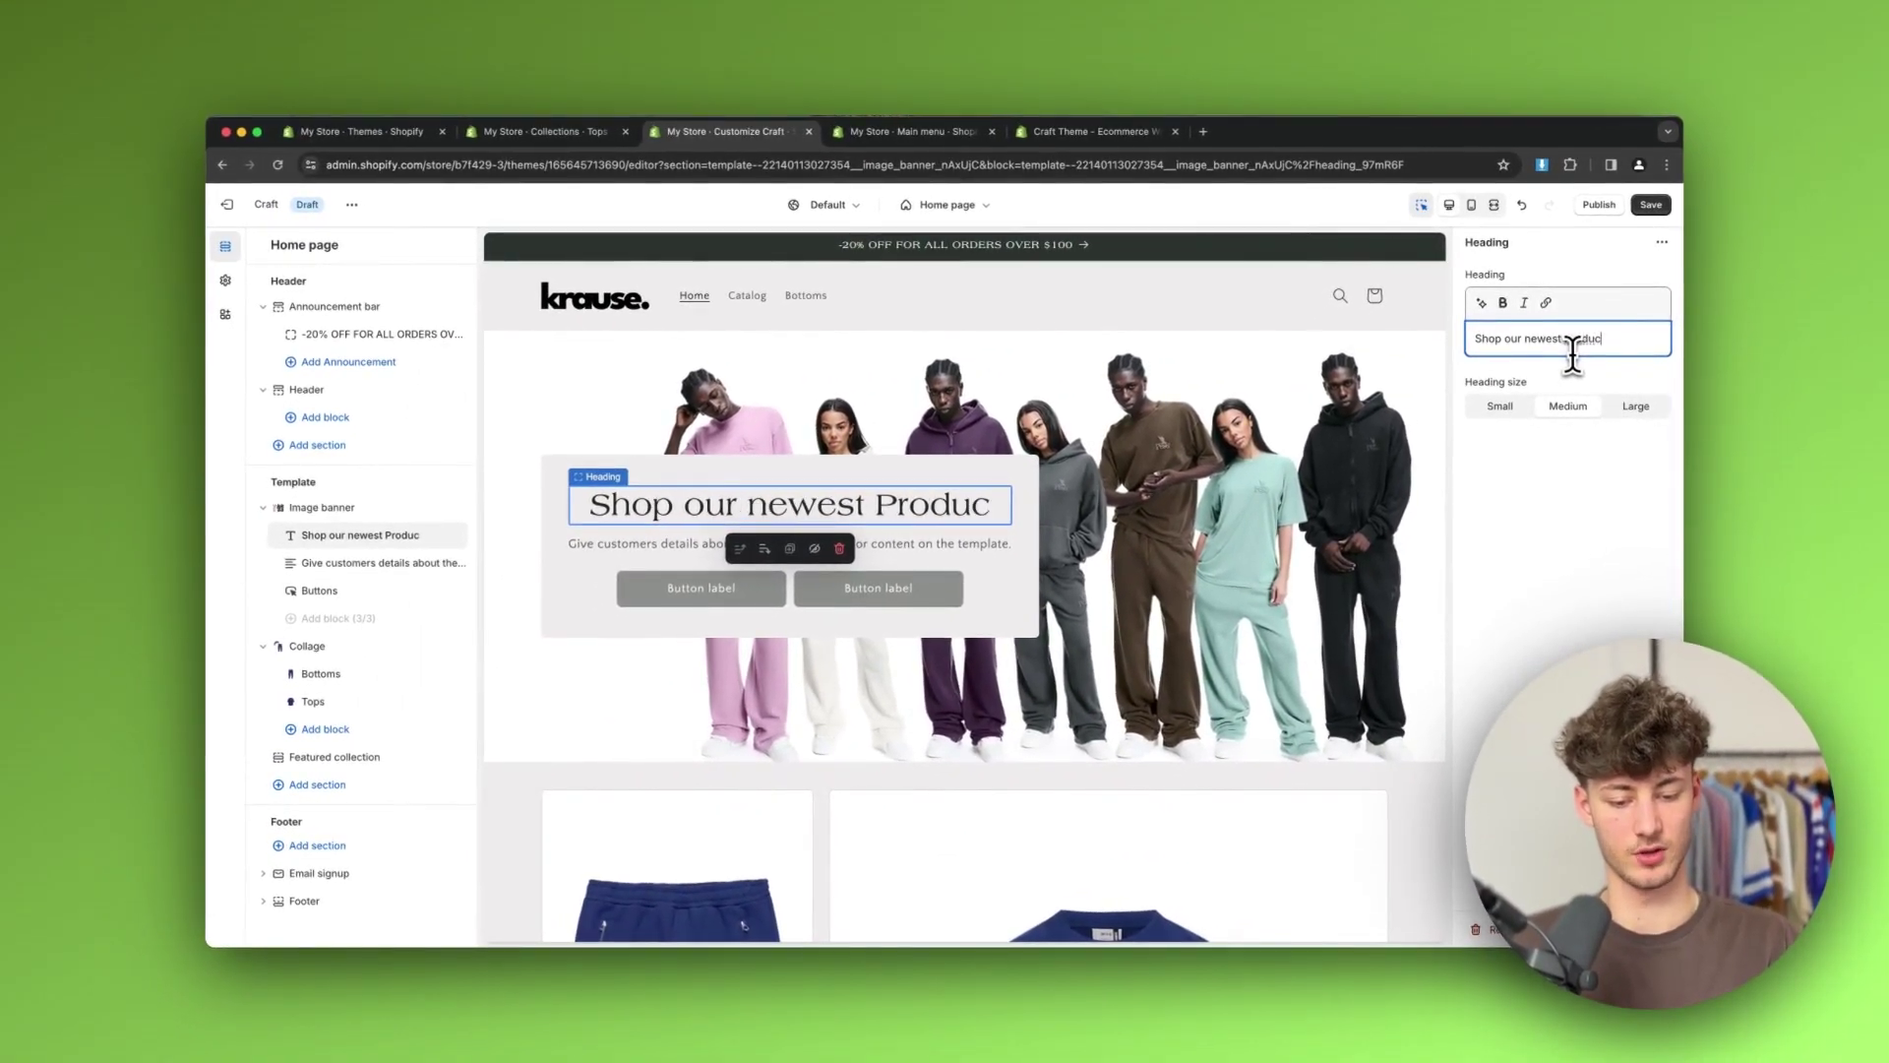
Clear the image banner's second button label so that only the first button remains
click(952, 551)
click(838, 600)
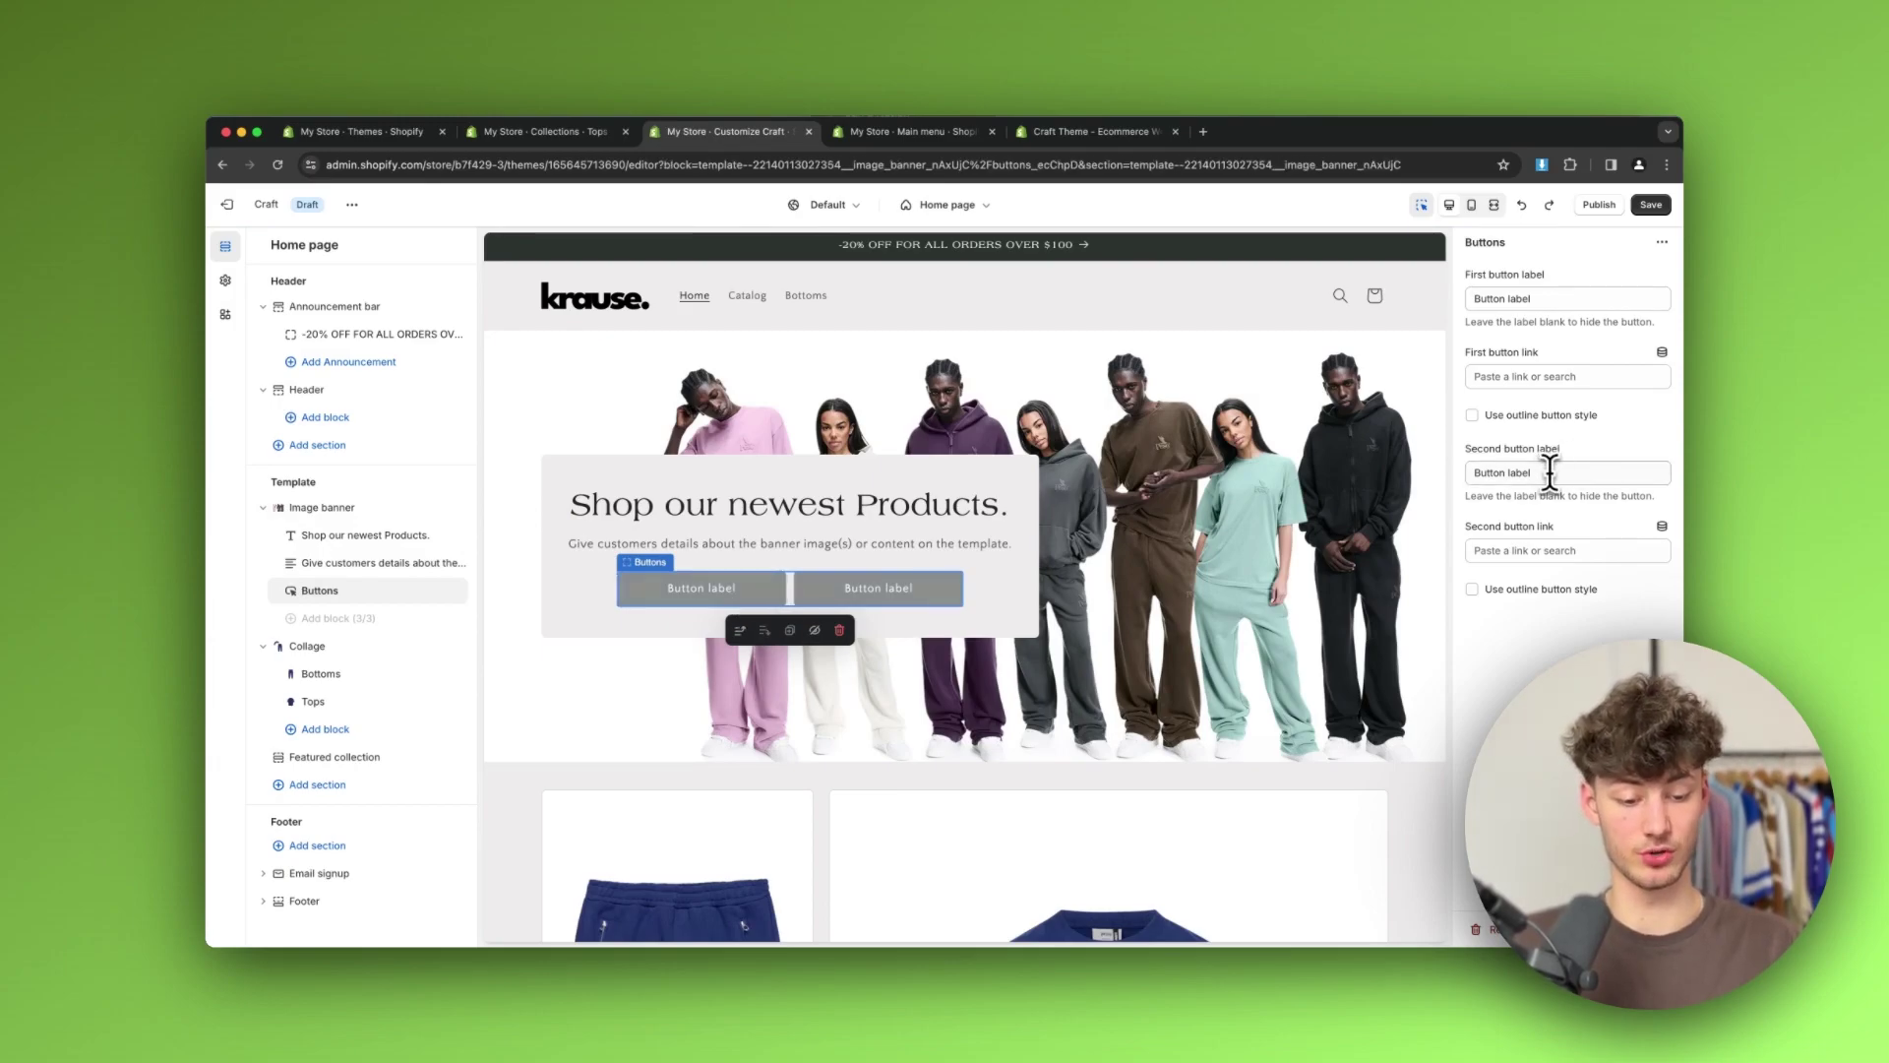
key(BackSpace)
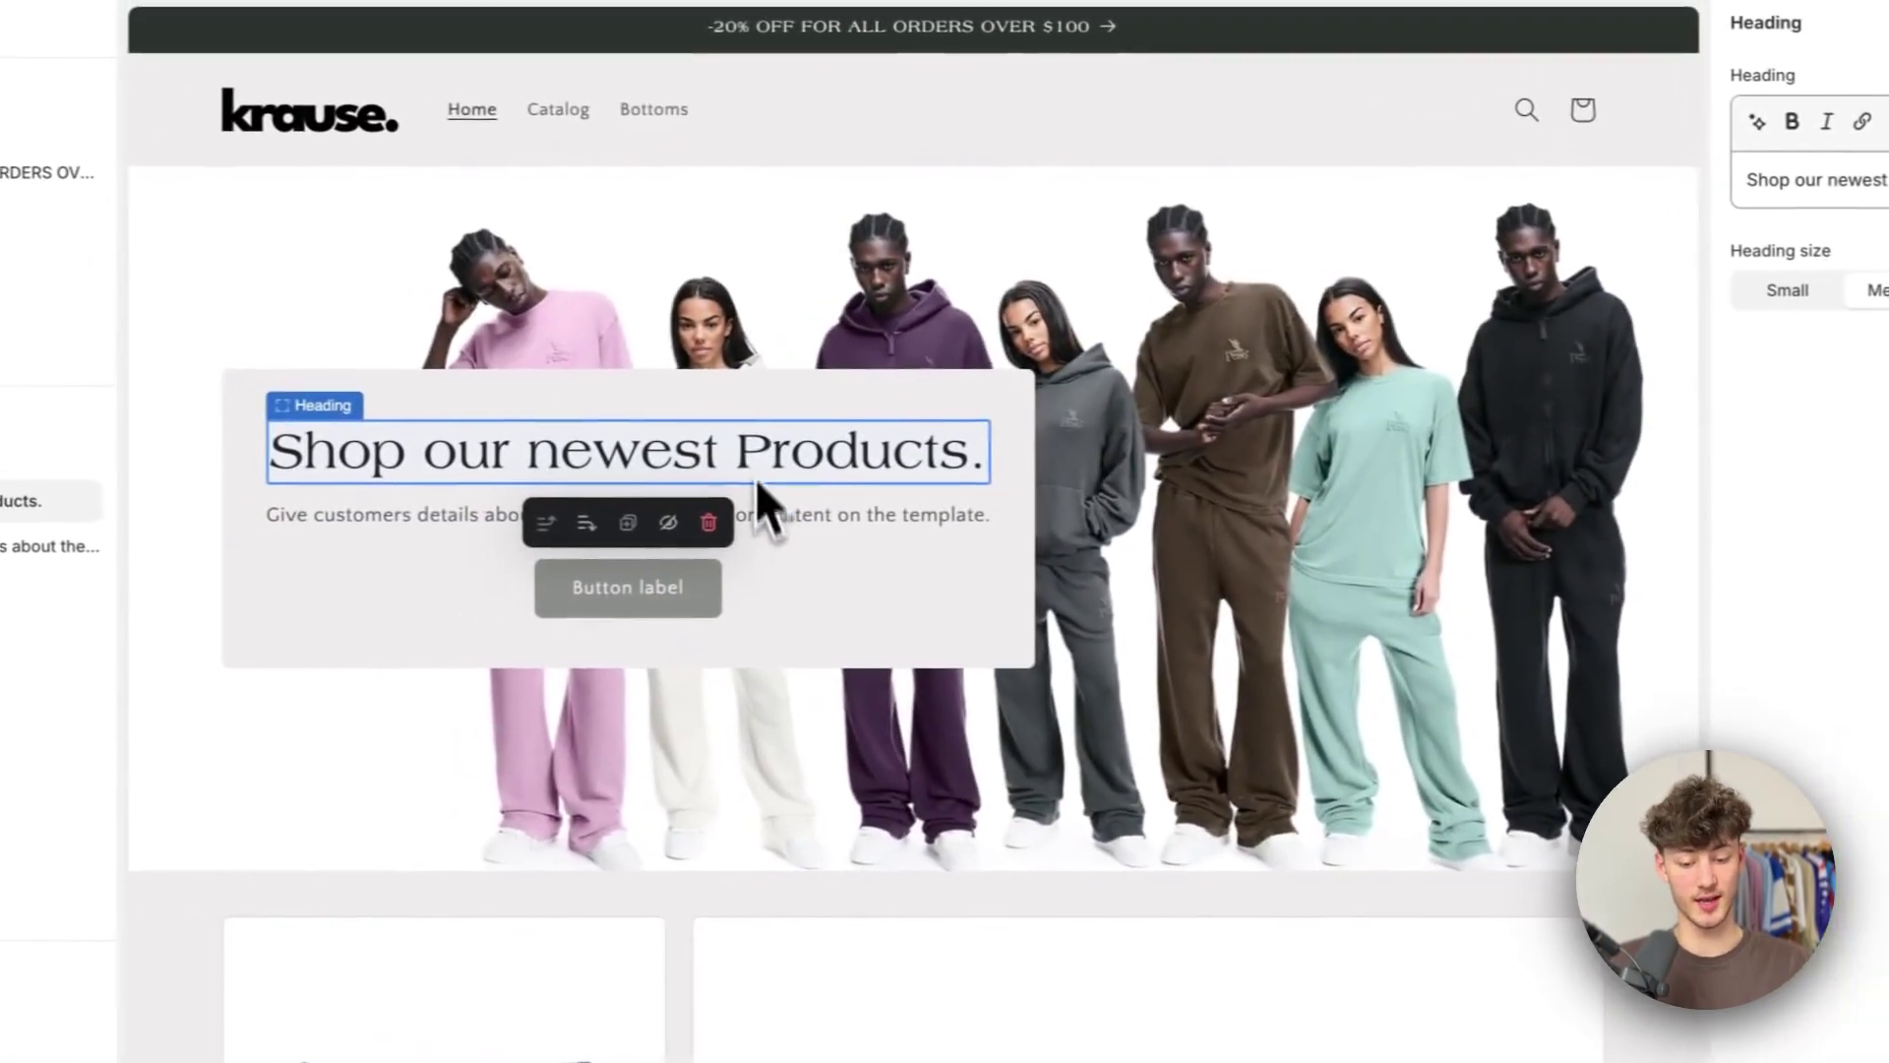
Label the banner's first button "Shop our Products", link it to All products with the outline button style, and save
click(566, 349)
click(673, 588)
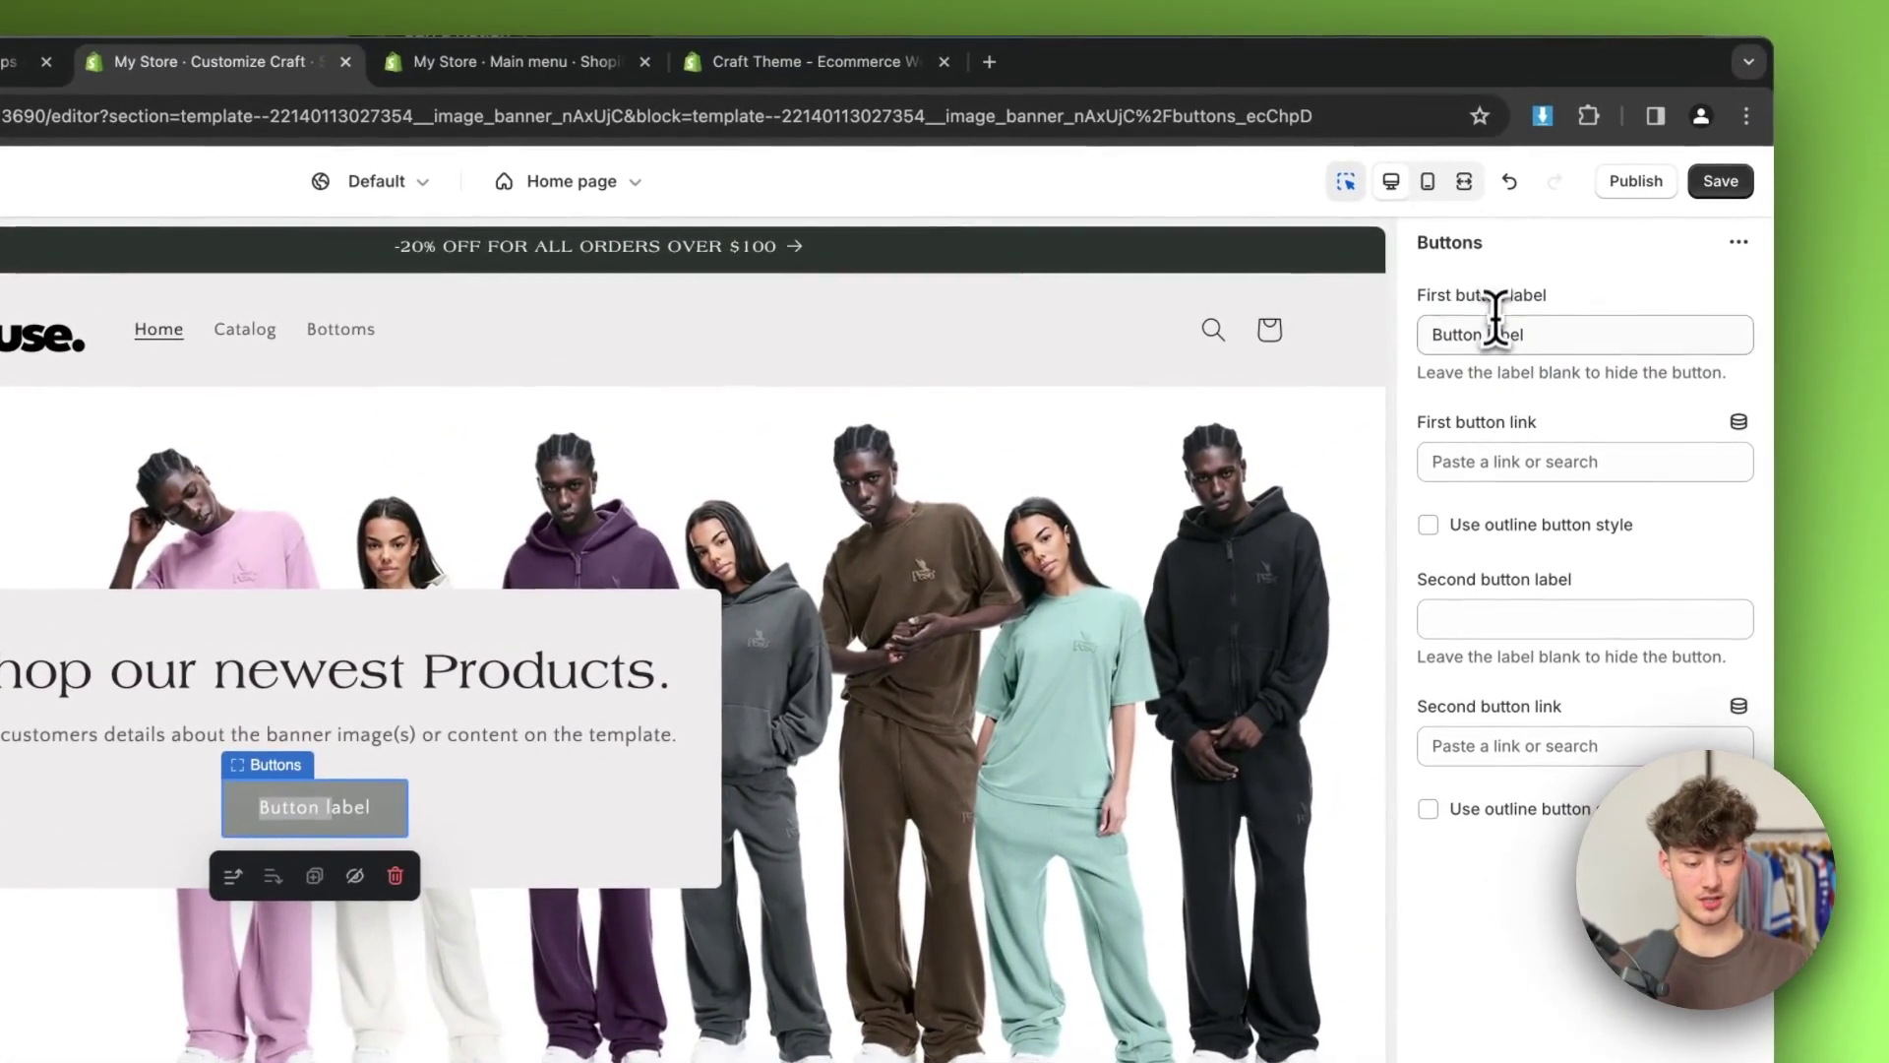
triple_click(1493, 332)
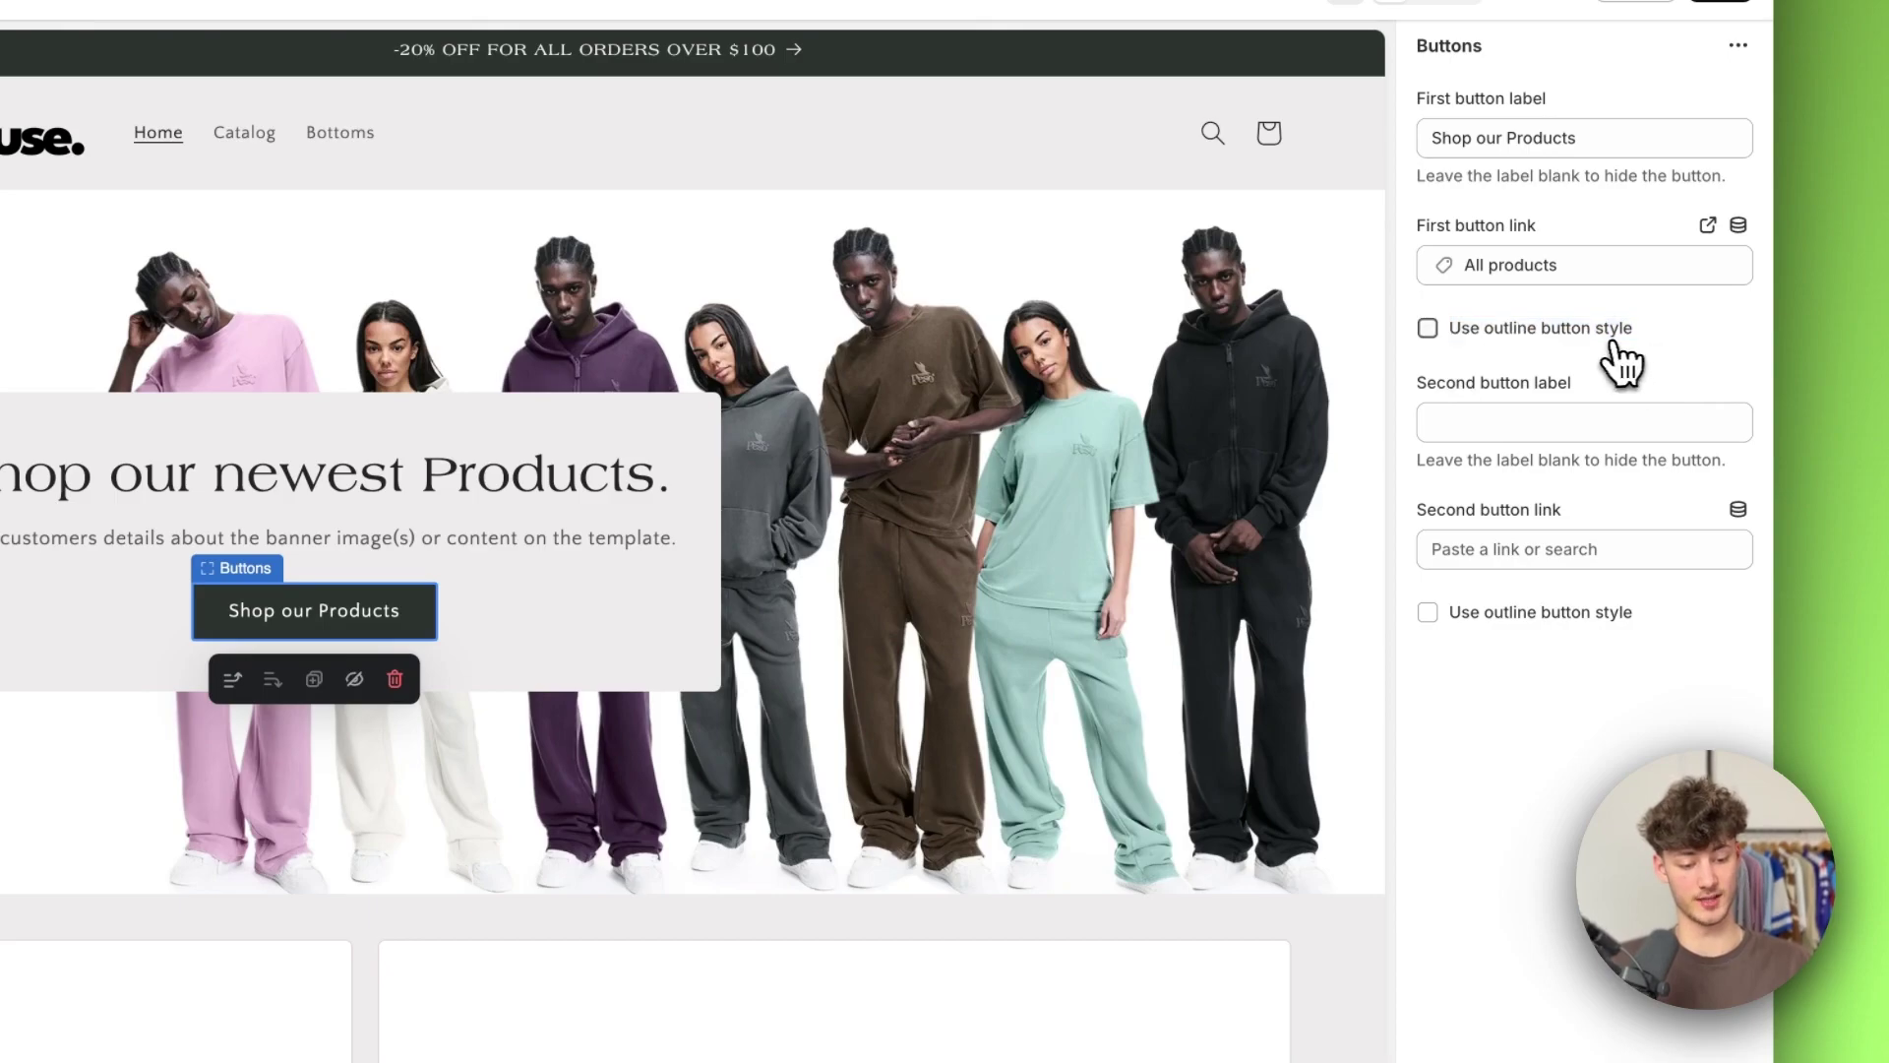
scroll(777, 758, down, 5)
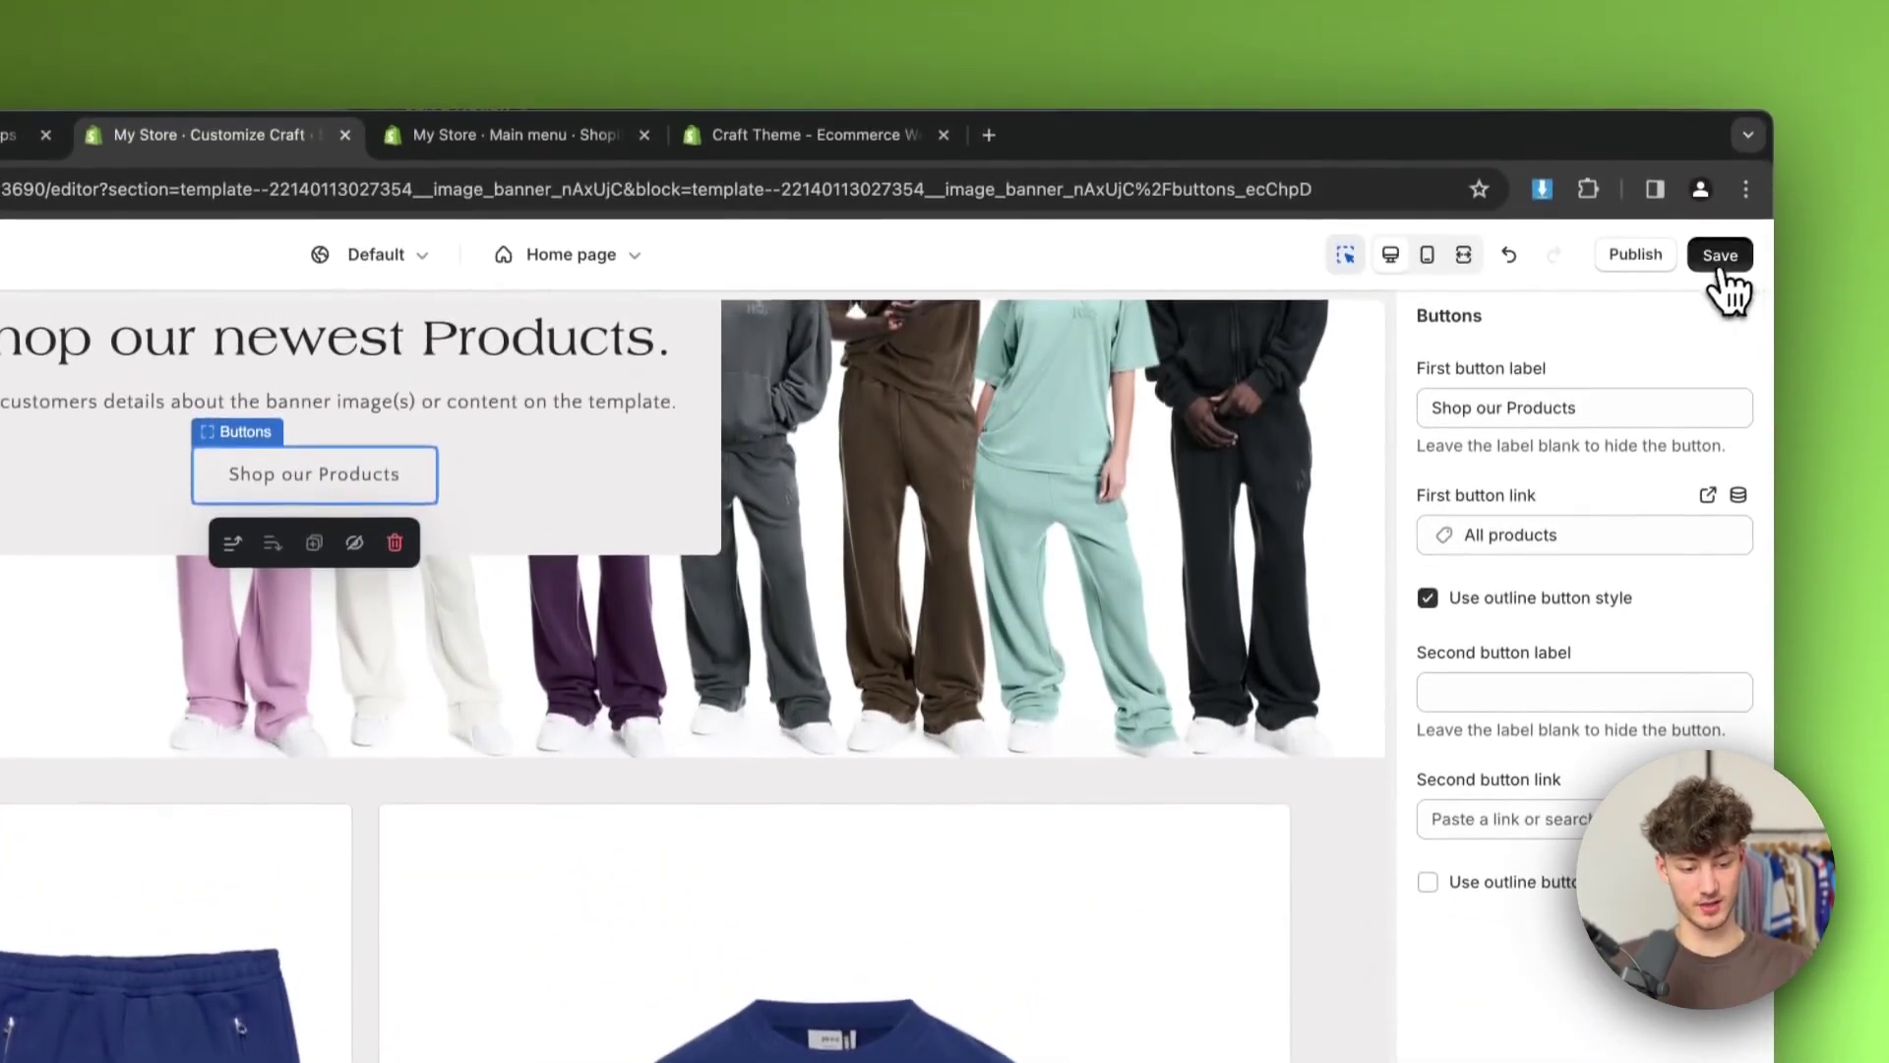
click(1717, 257)
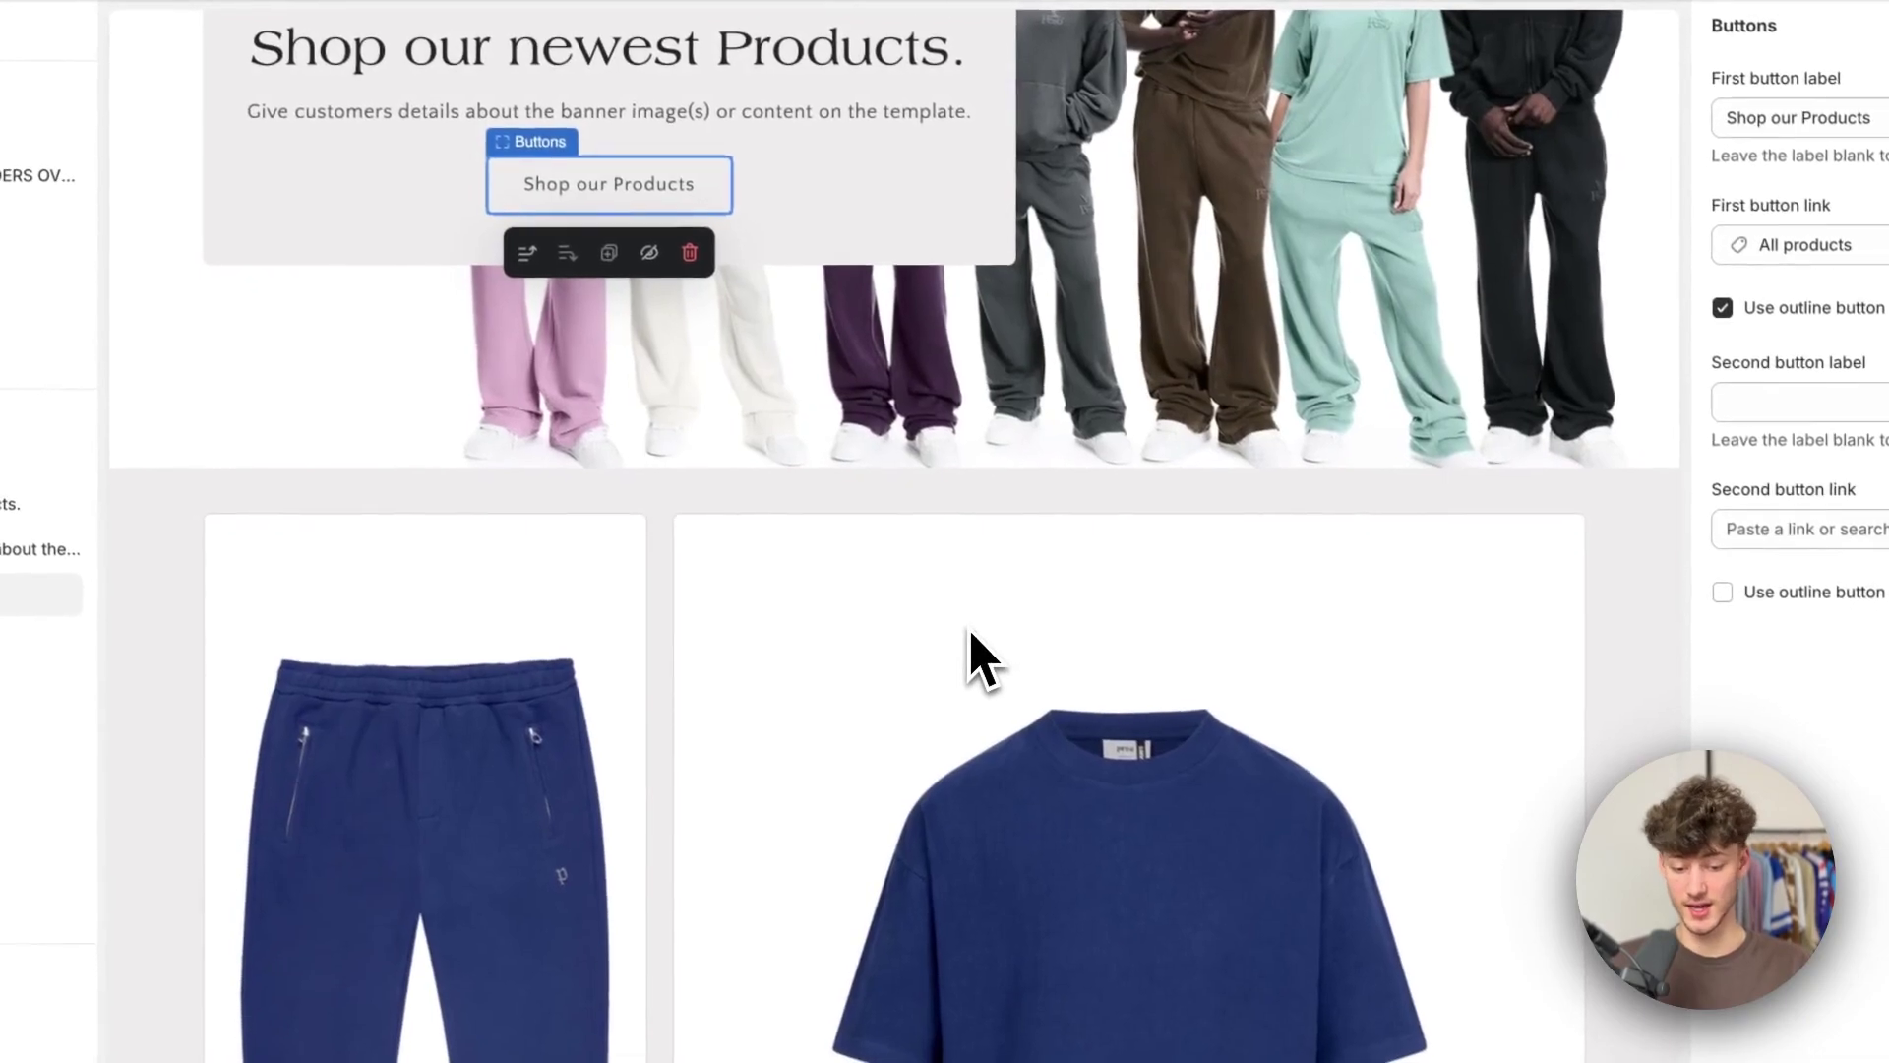
Review the finished image banner and the Collage section in the home page preview
scroll(960, 654, up, 3)
click(817, 698)
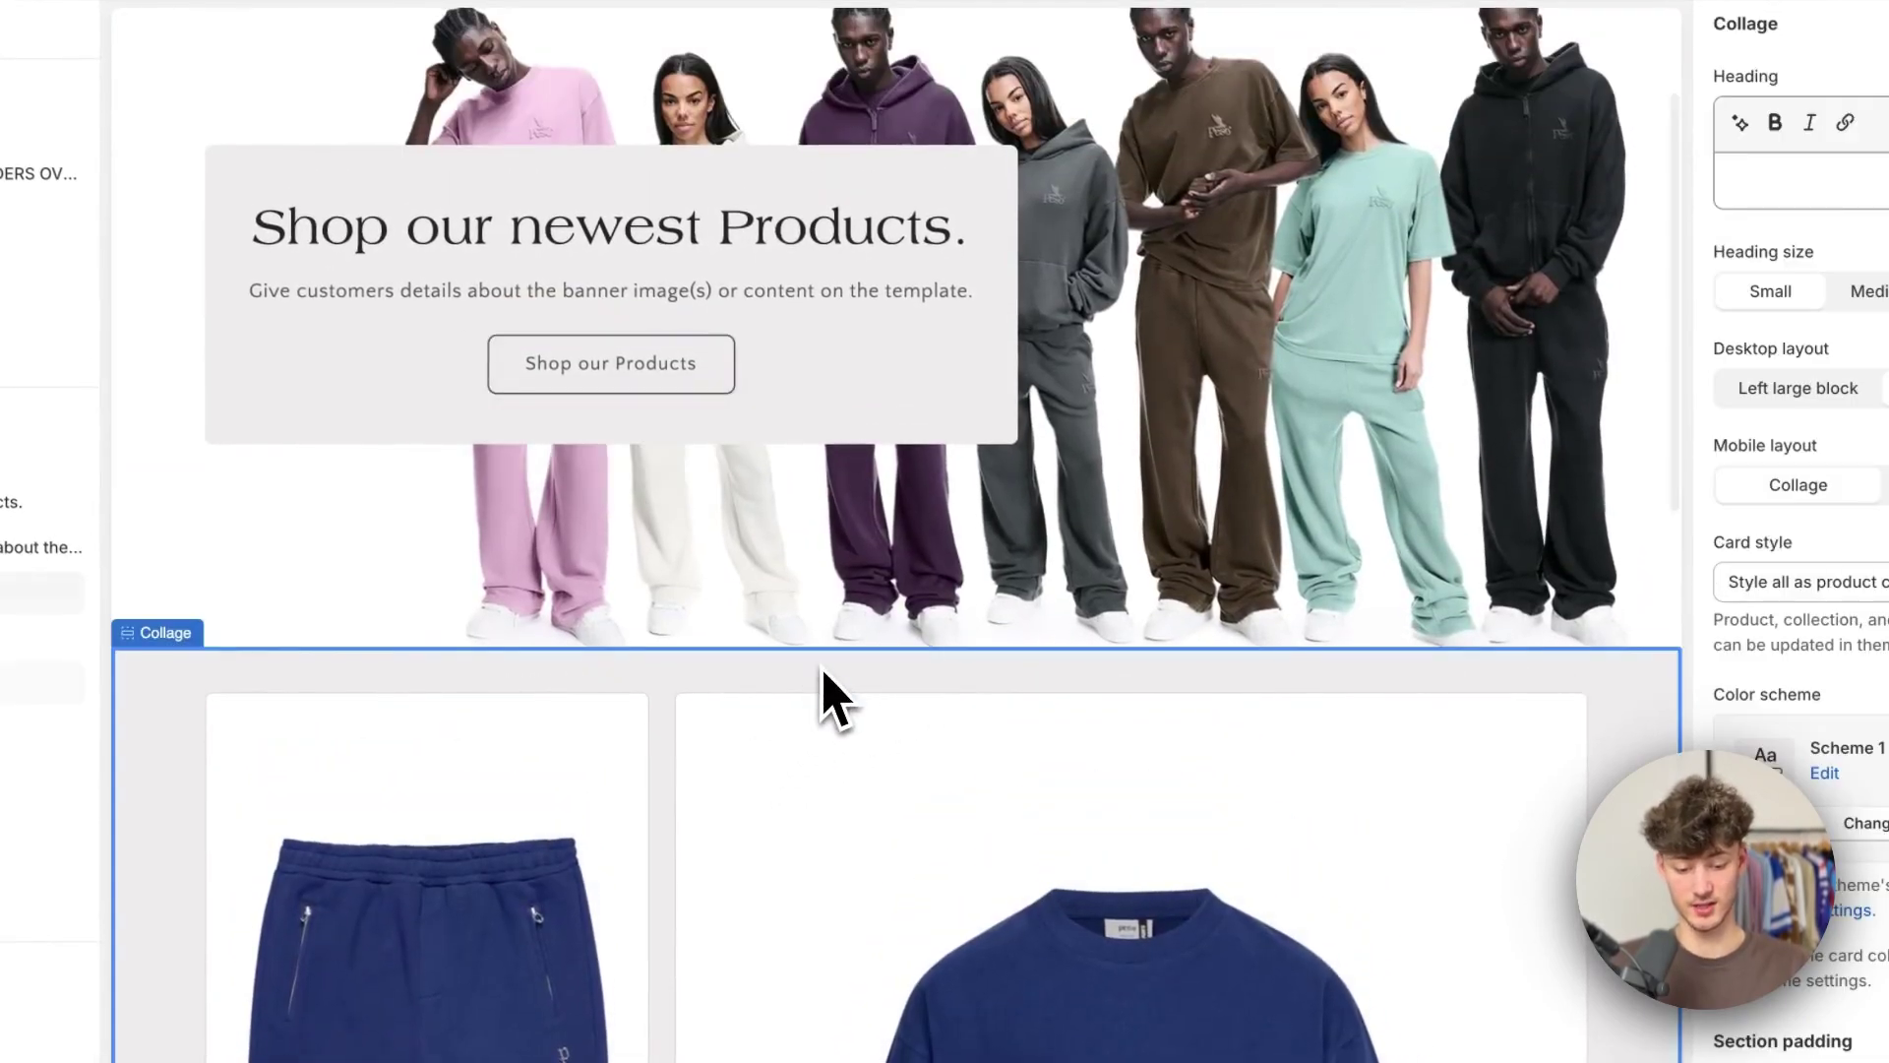
scroll(807, 684, down, 6)
scroll(802, 694, down, 5)
scroll(793, 688, up, 5)
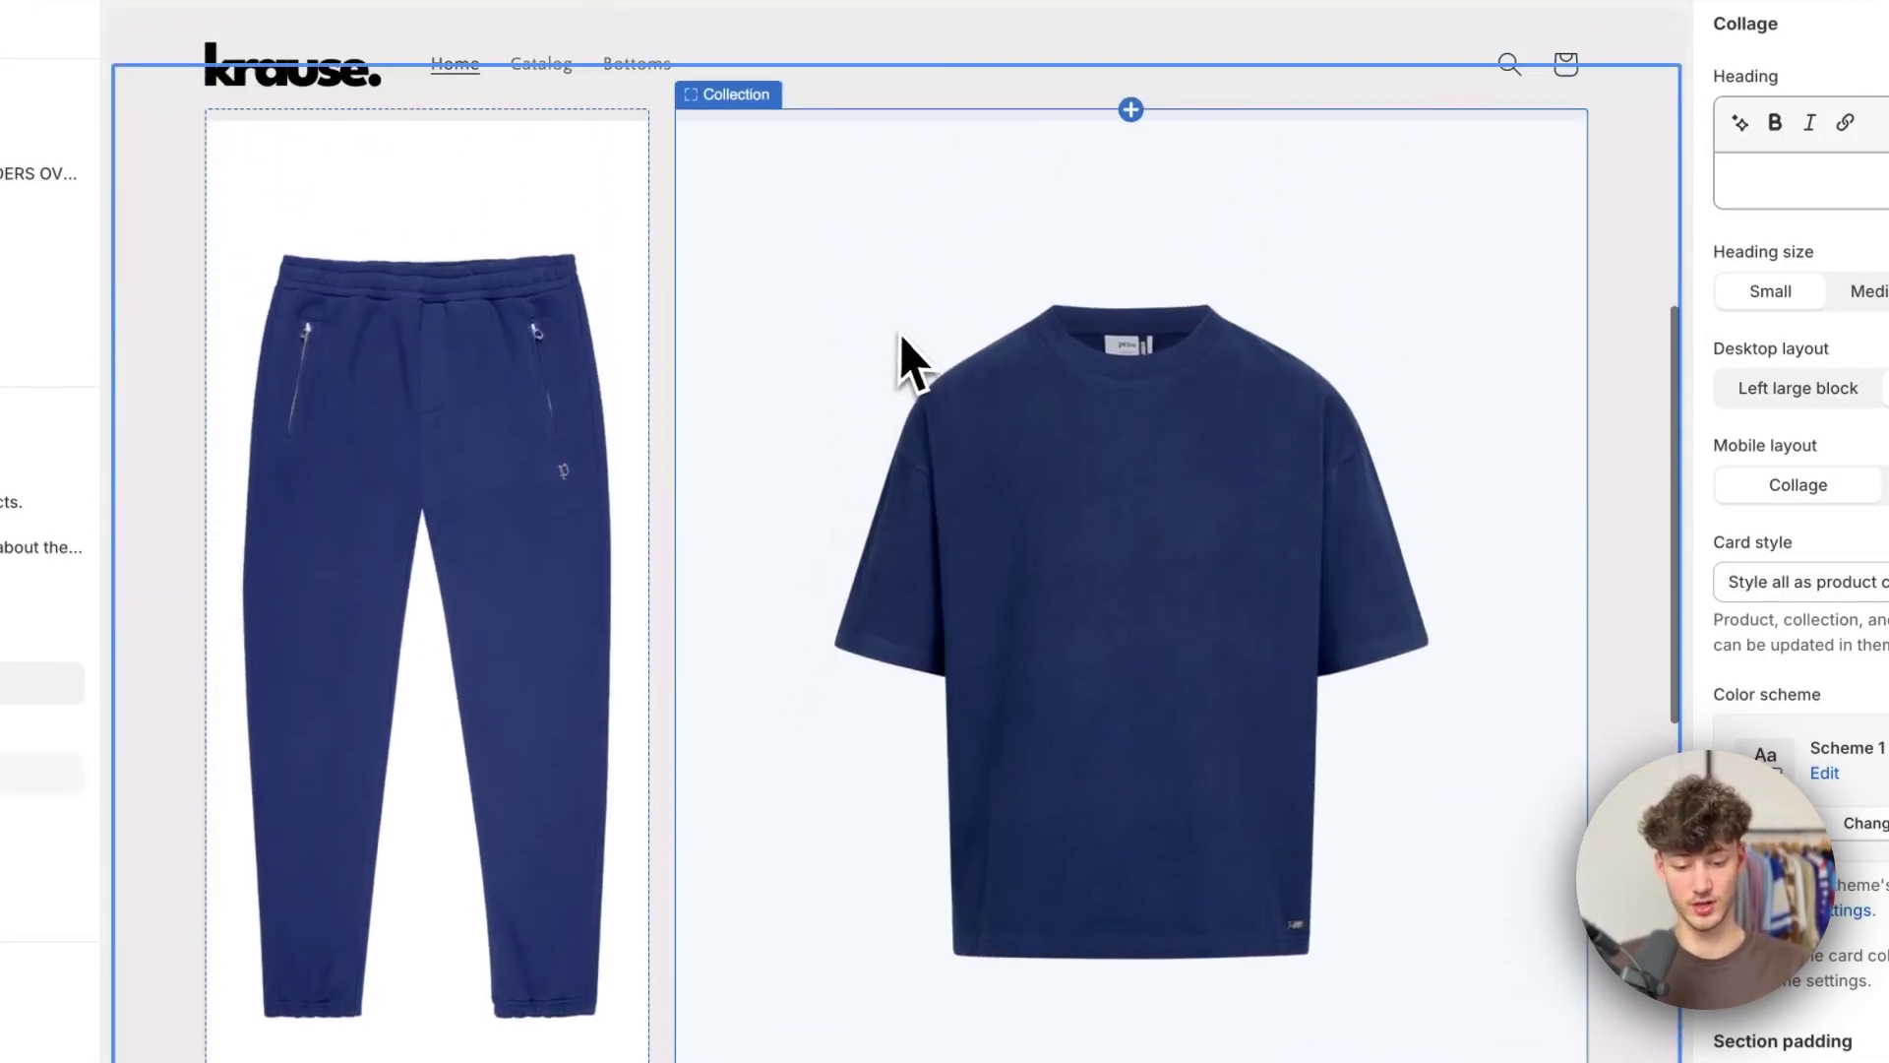
scroll(898, 358, up, 3)
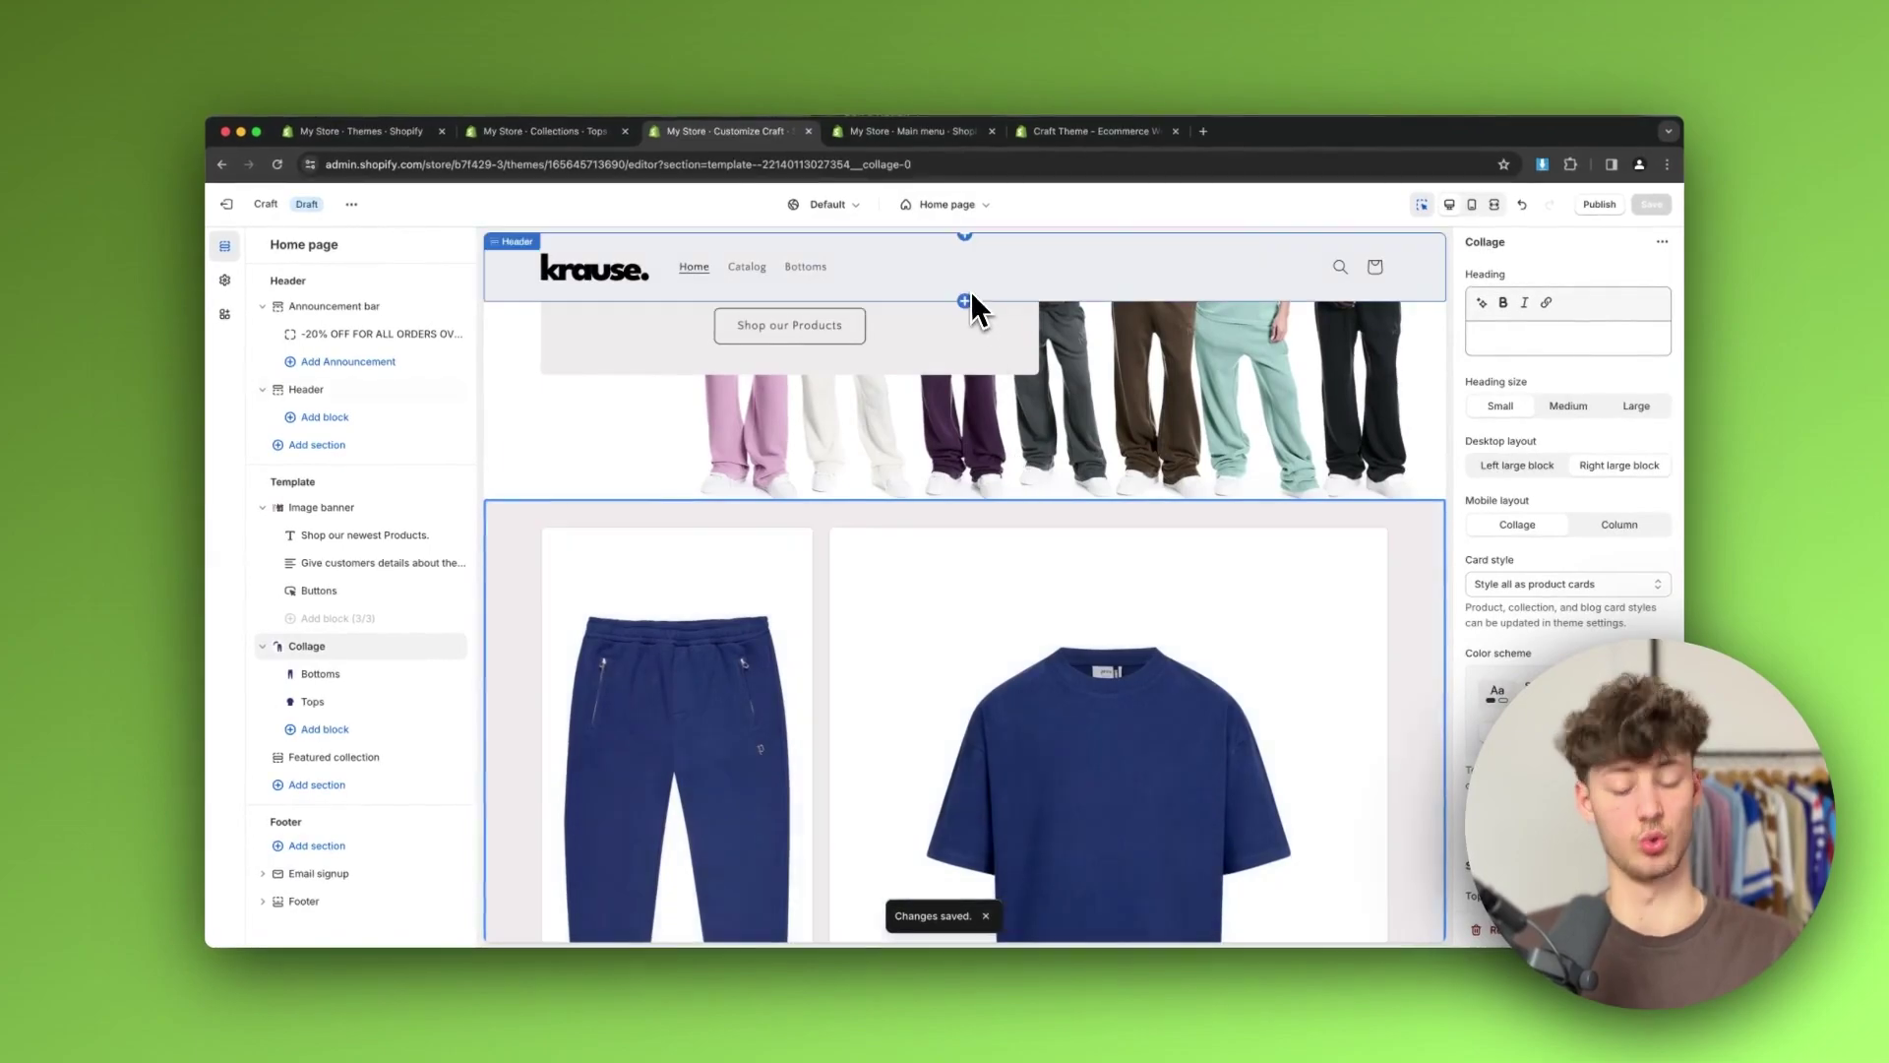
Switch the theme editor from the home page to the Default product template
click(966, 207)
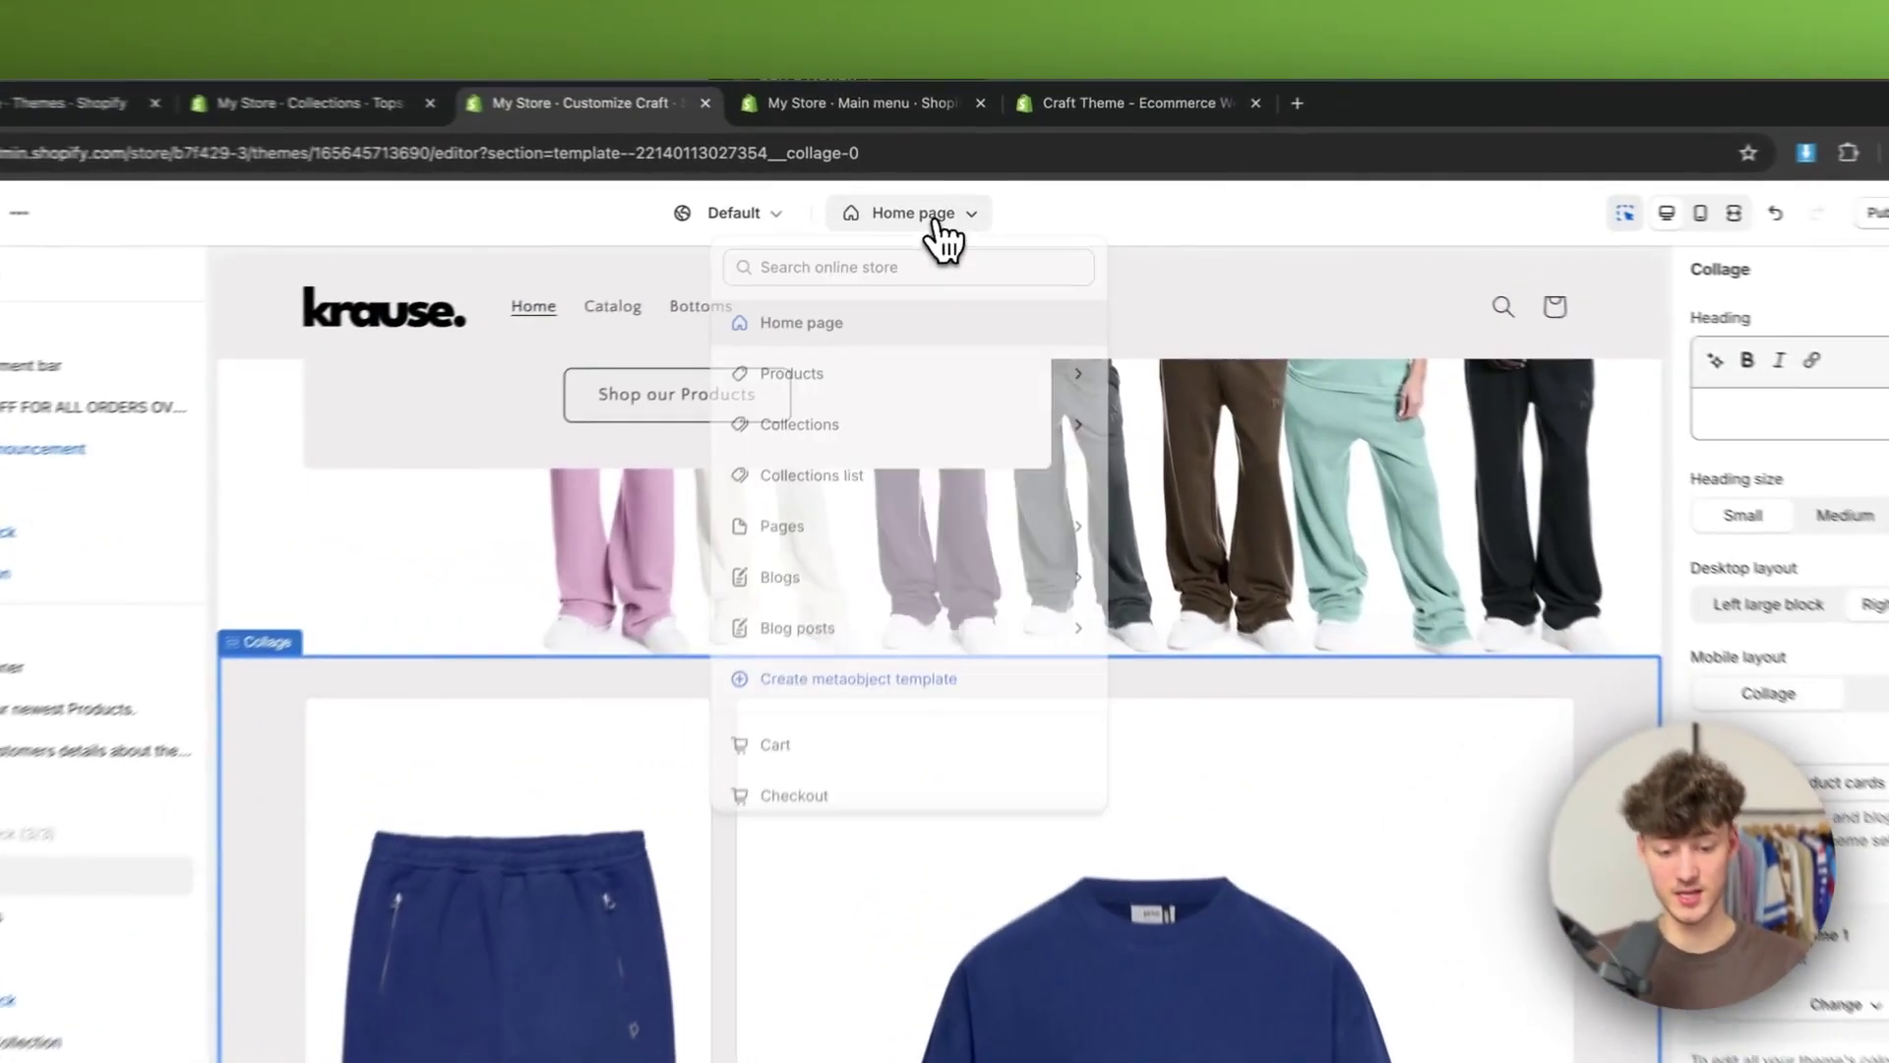
click(905, 313)
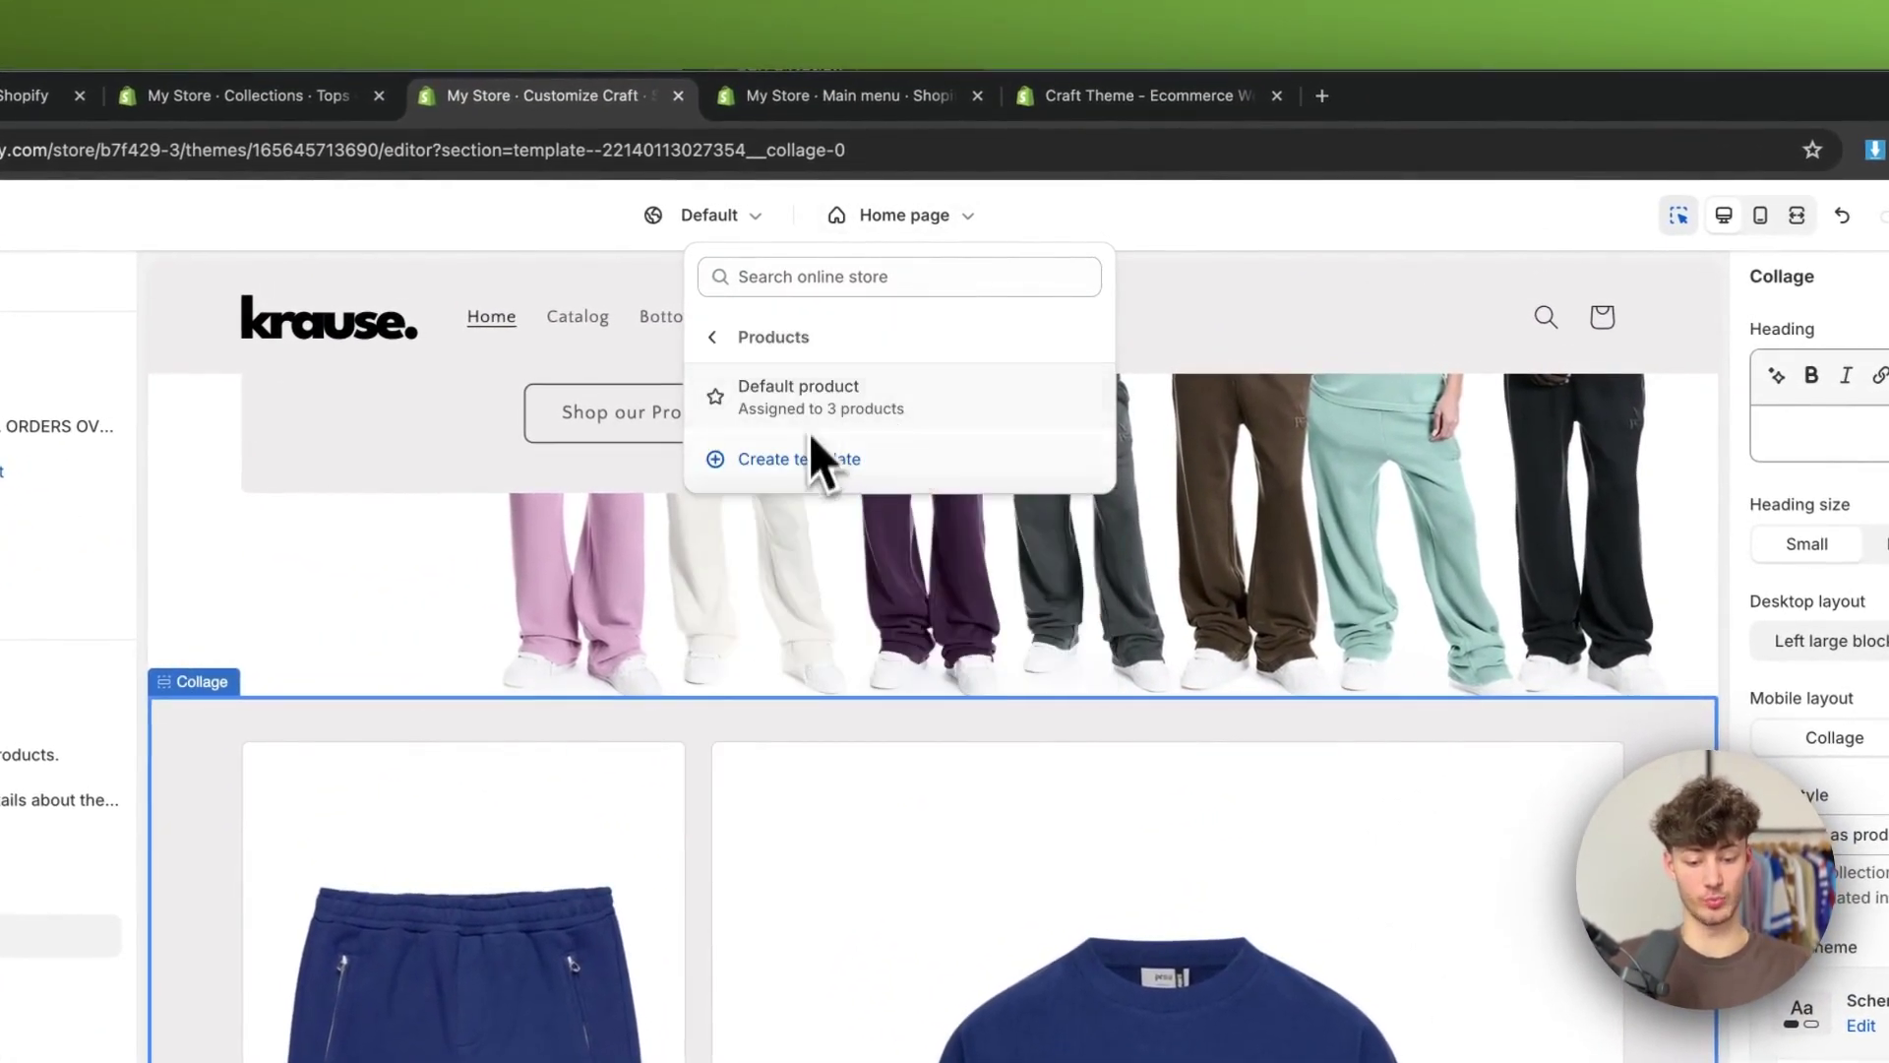
click(852, 425)
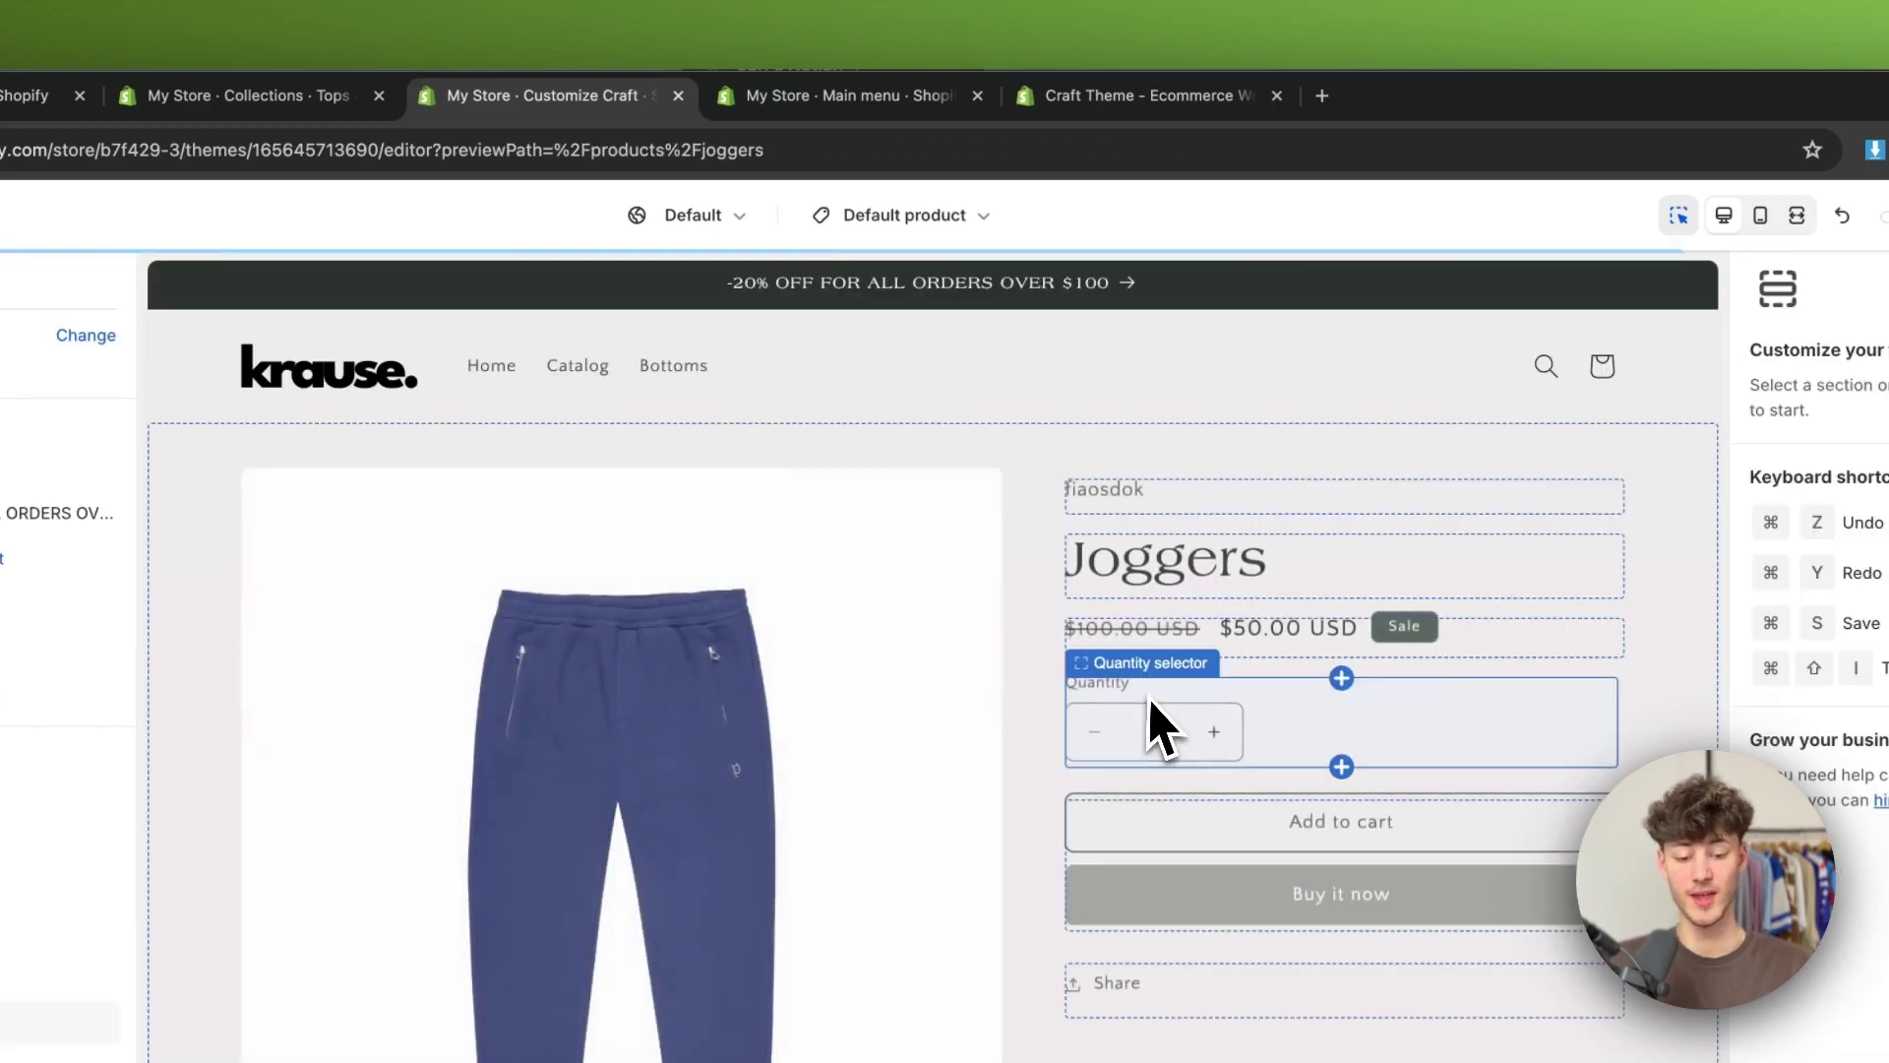
Add a Collapsible content section between the product information and the email signup on the product page
scroll(1156, 726, down, 5)
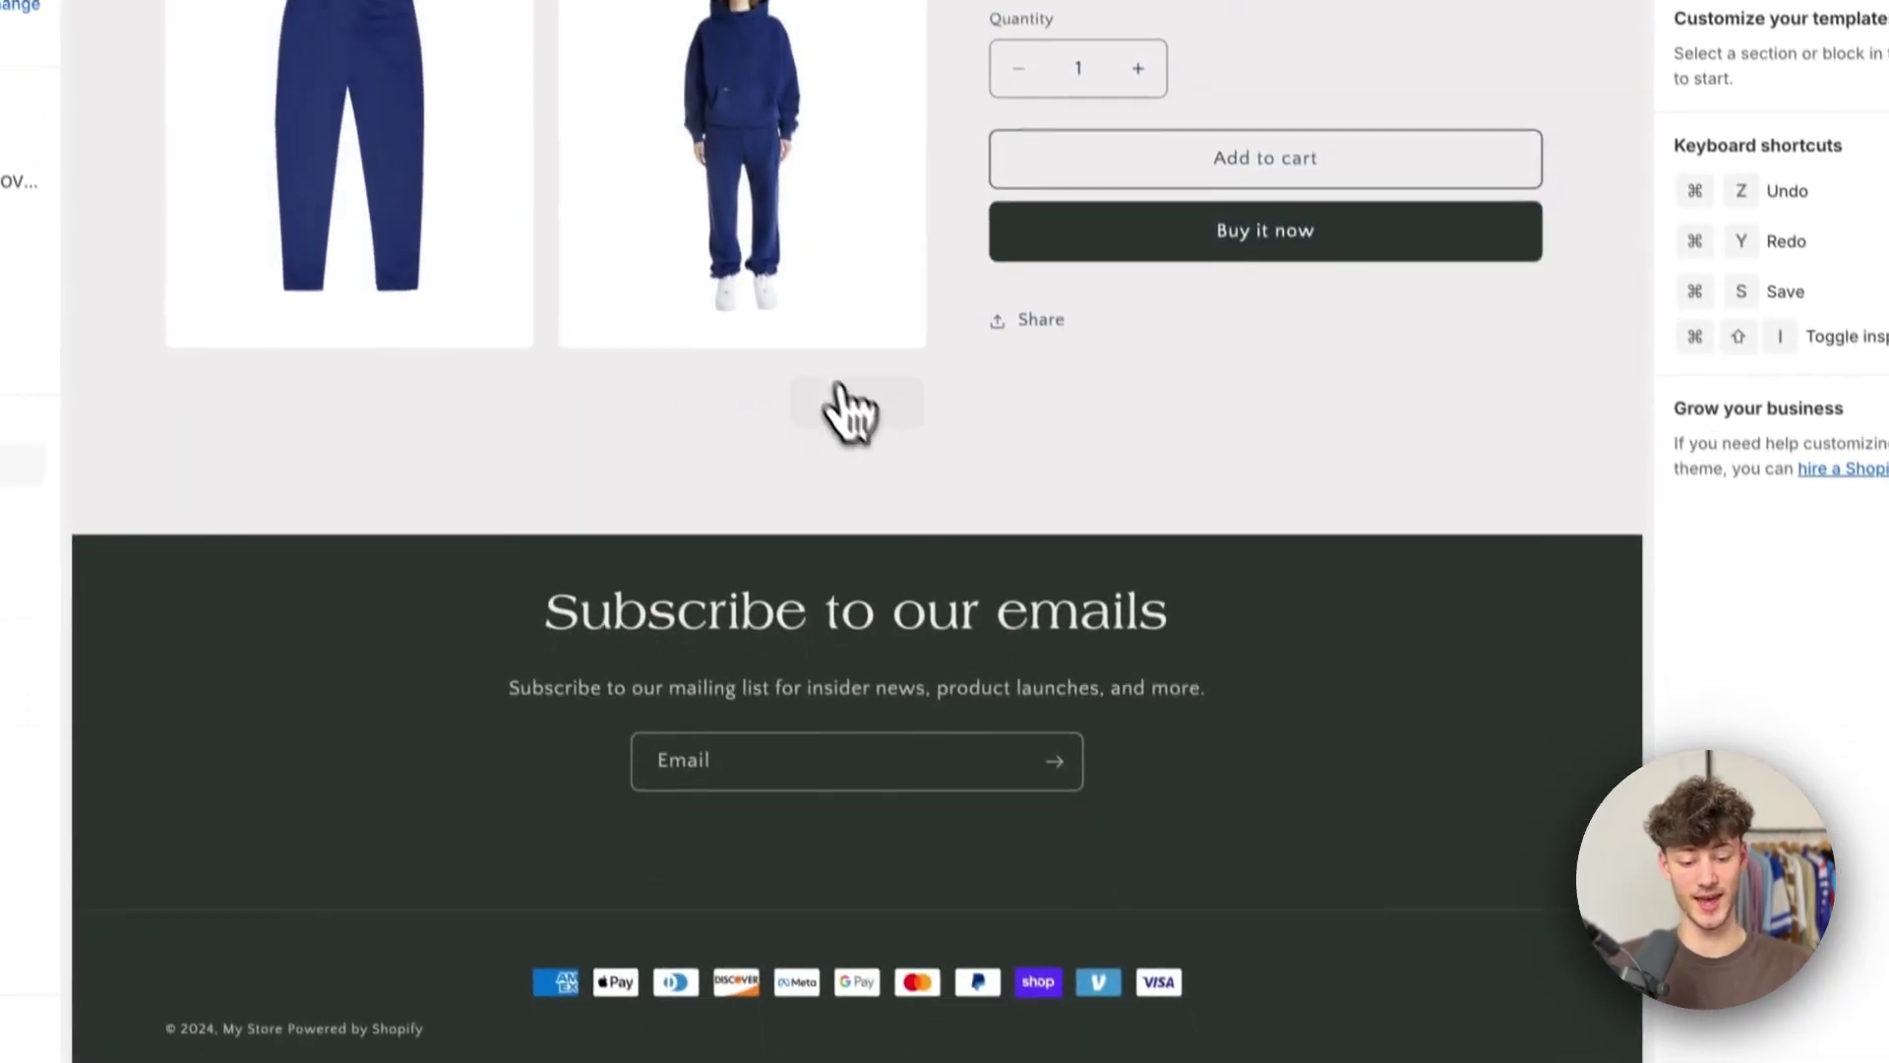
click(907, 620)
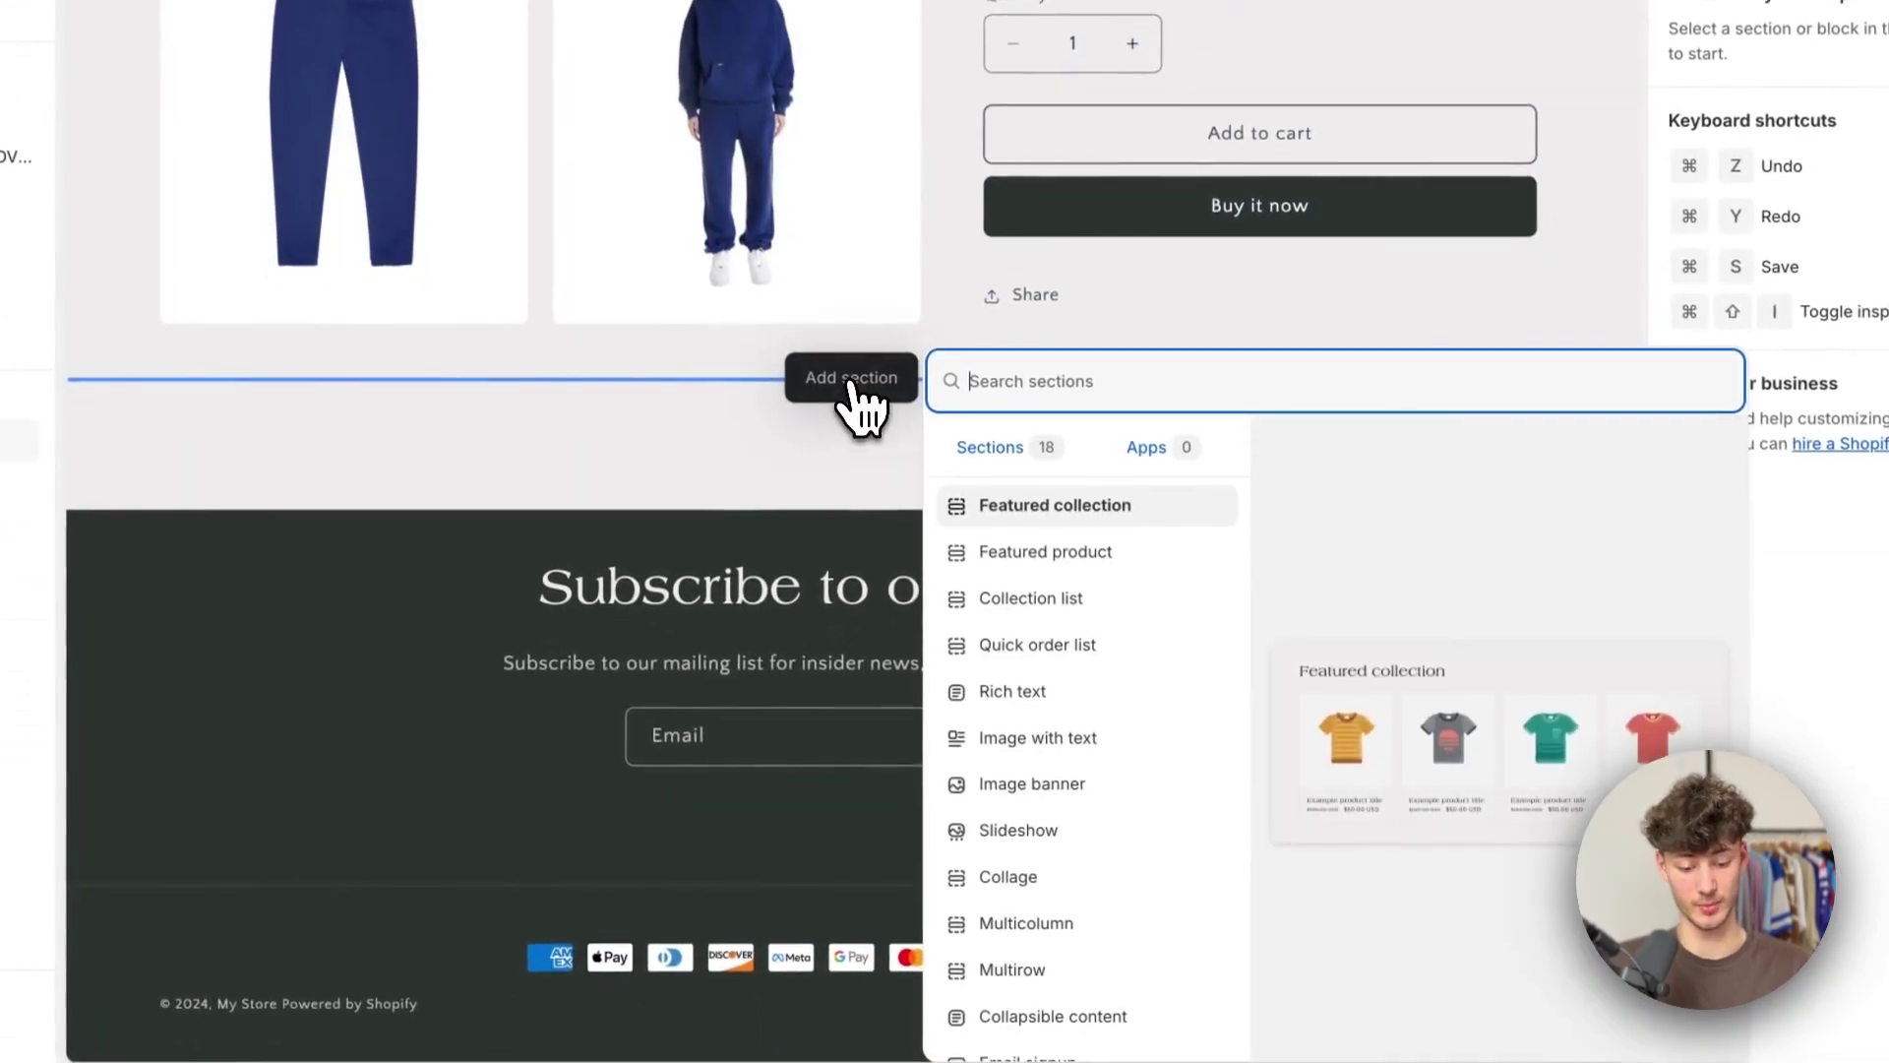
scroll(995, 657, down, 3)
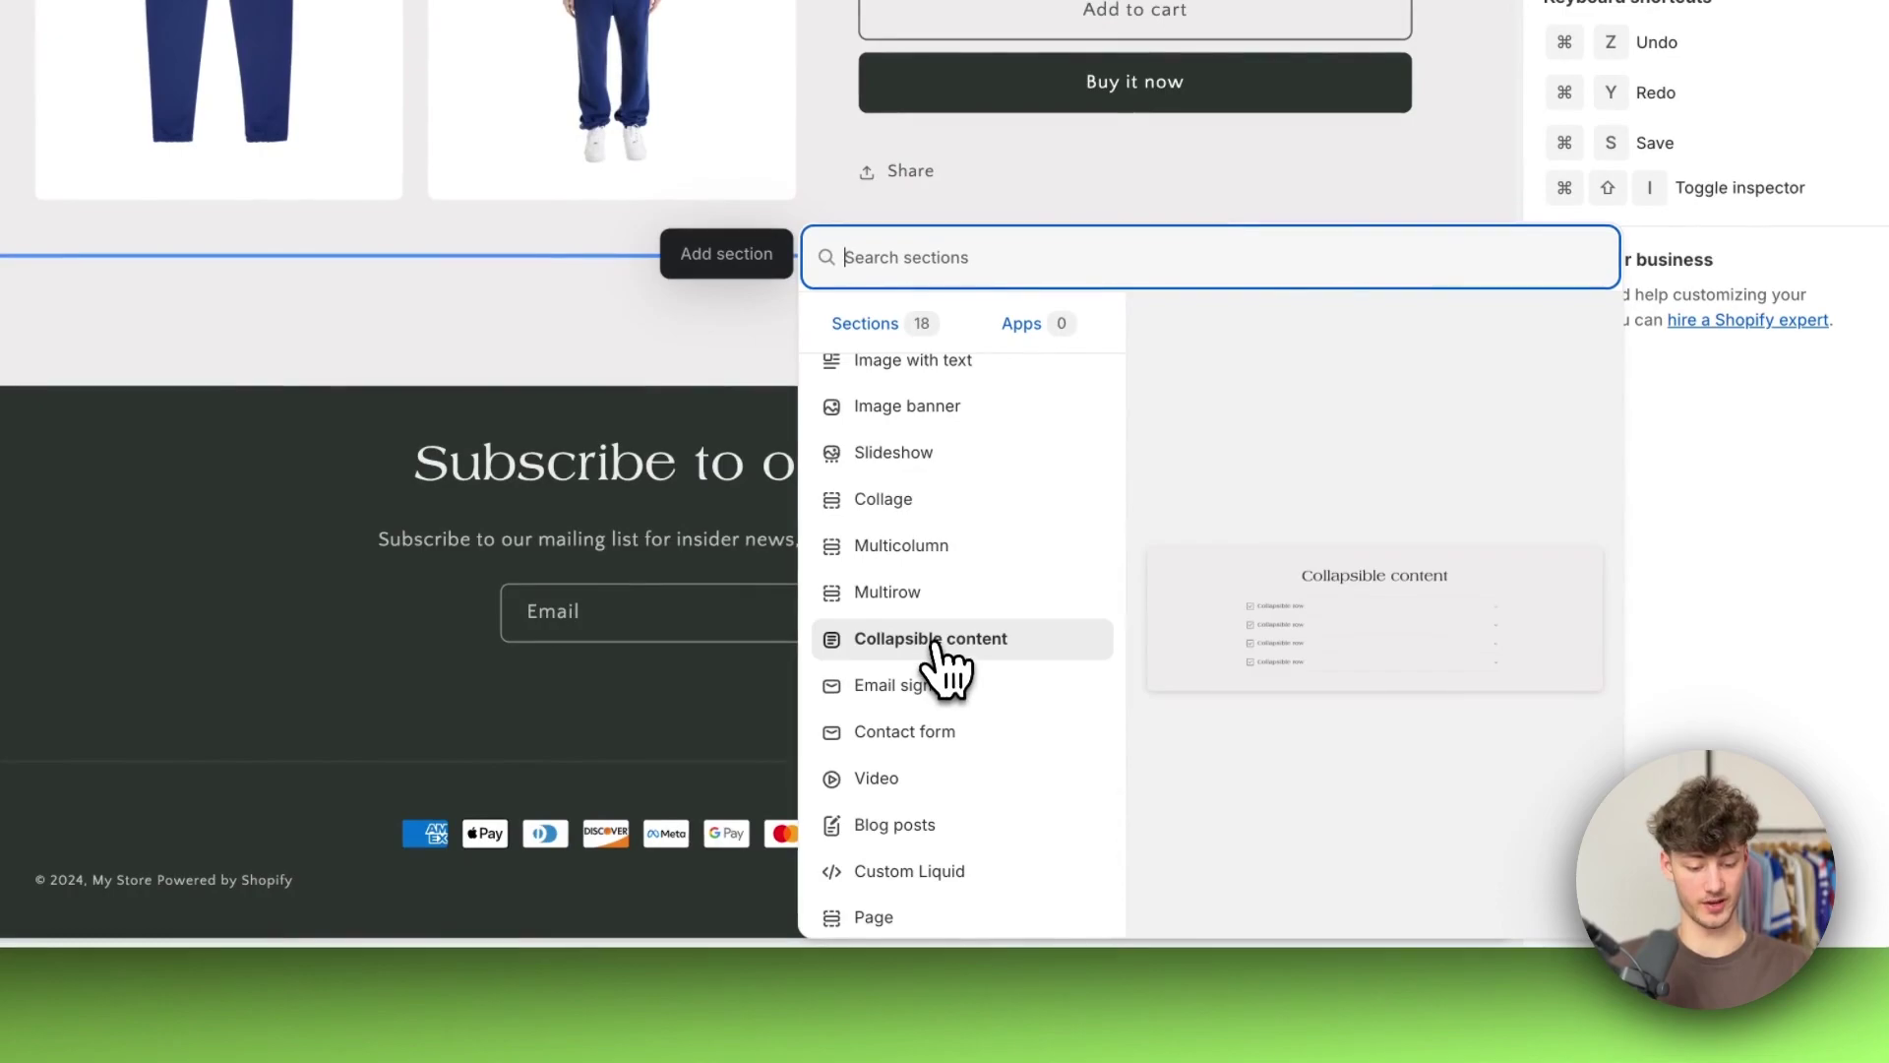
click(1020, 649)
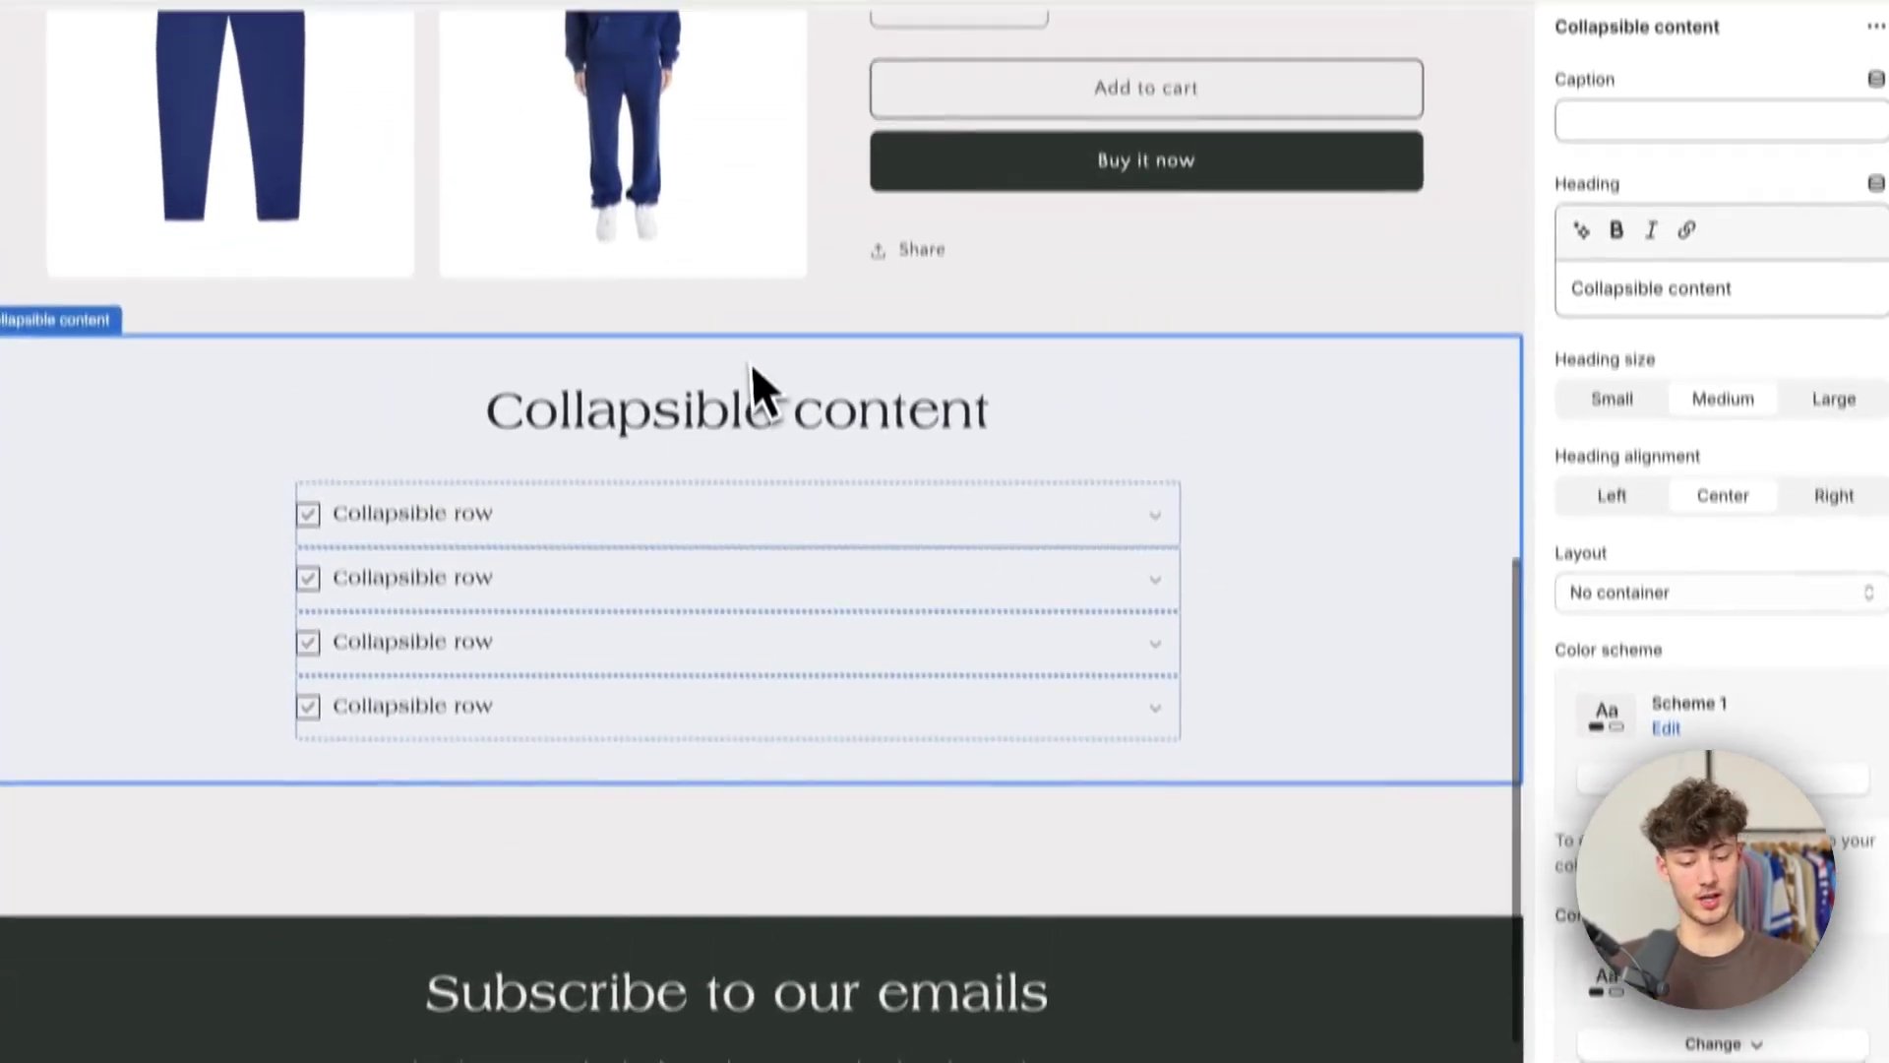
Change the Collapsible content section's heading to "FAQ"
double_click(747, 460)
click(1732, 330)
key(ctrl+a)
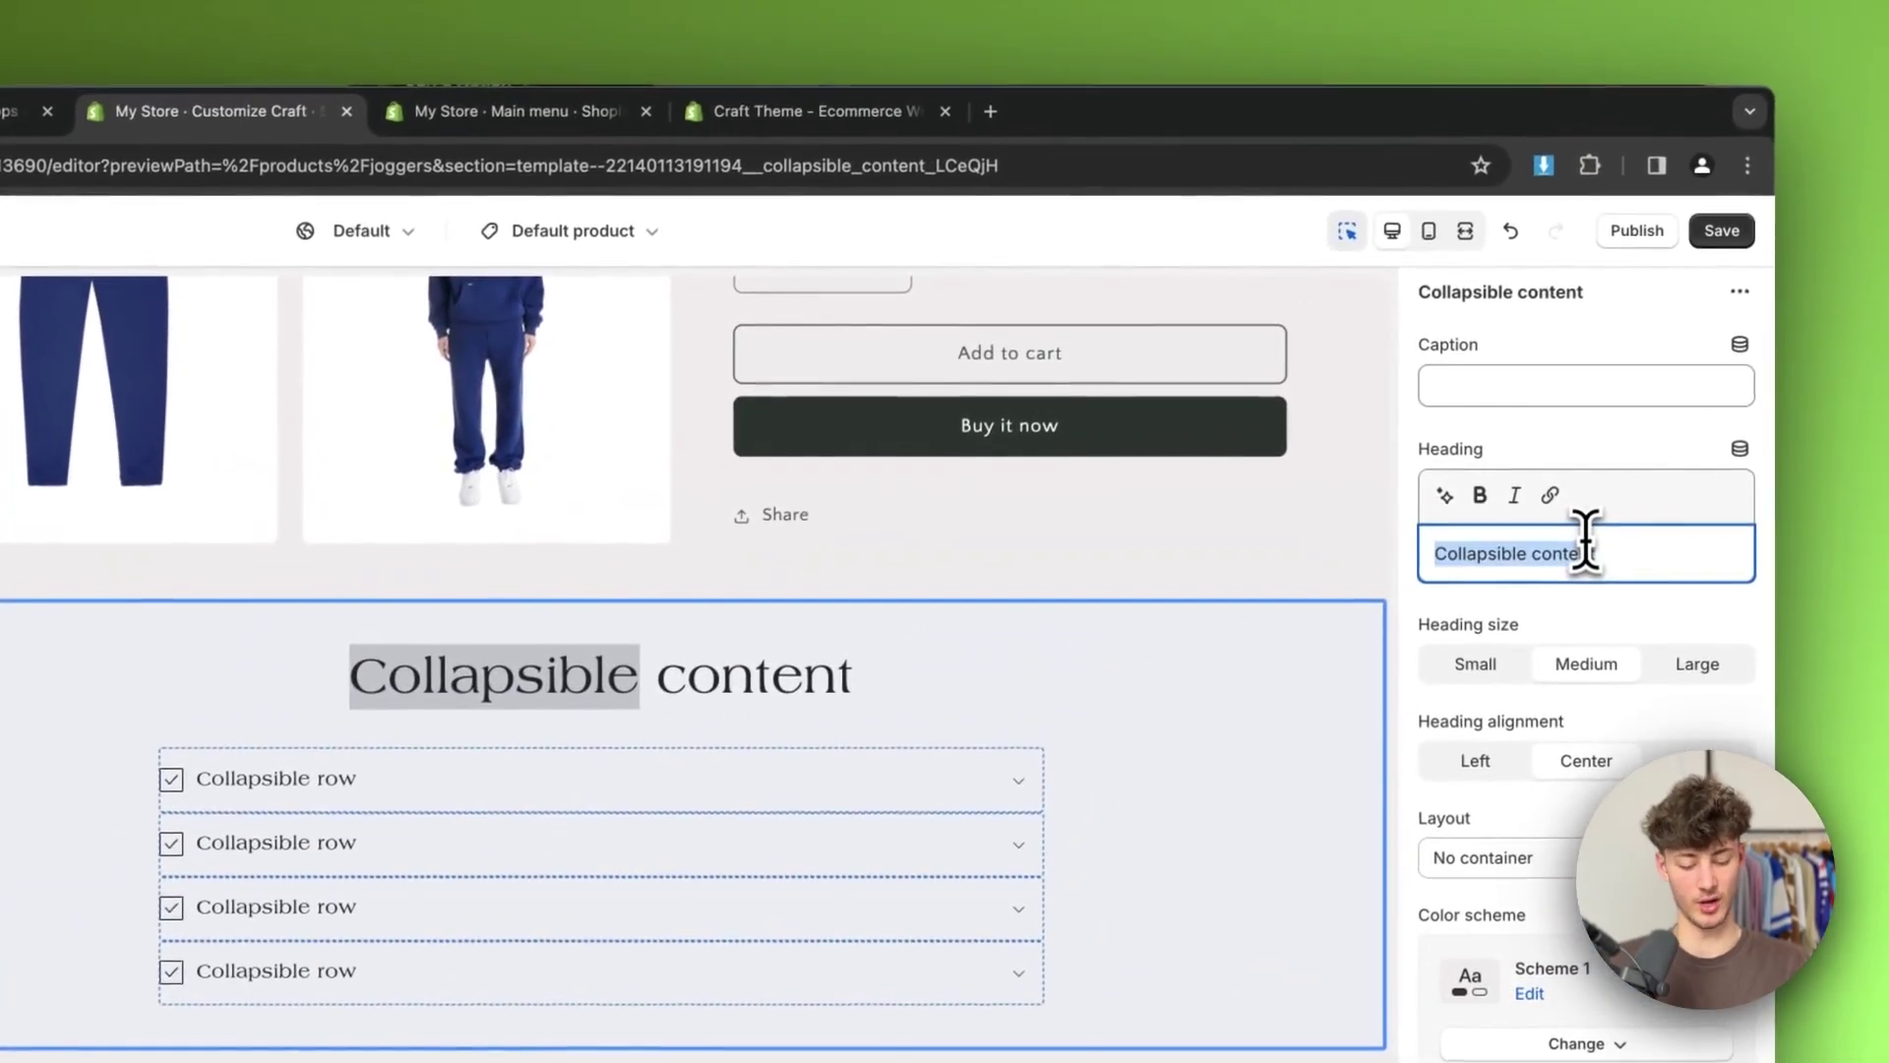
text(FAQ)
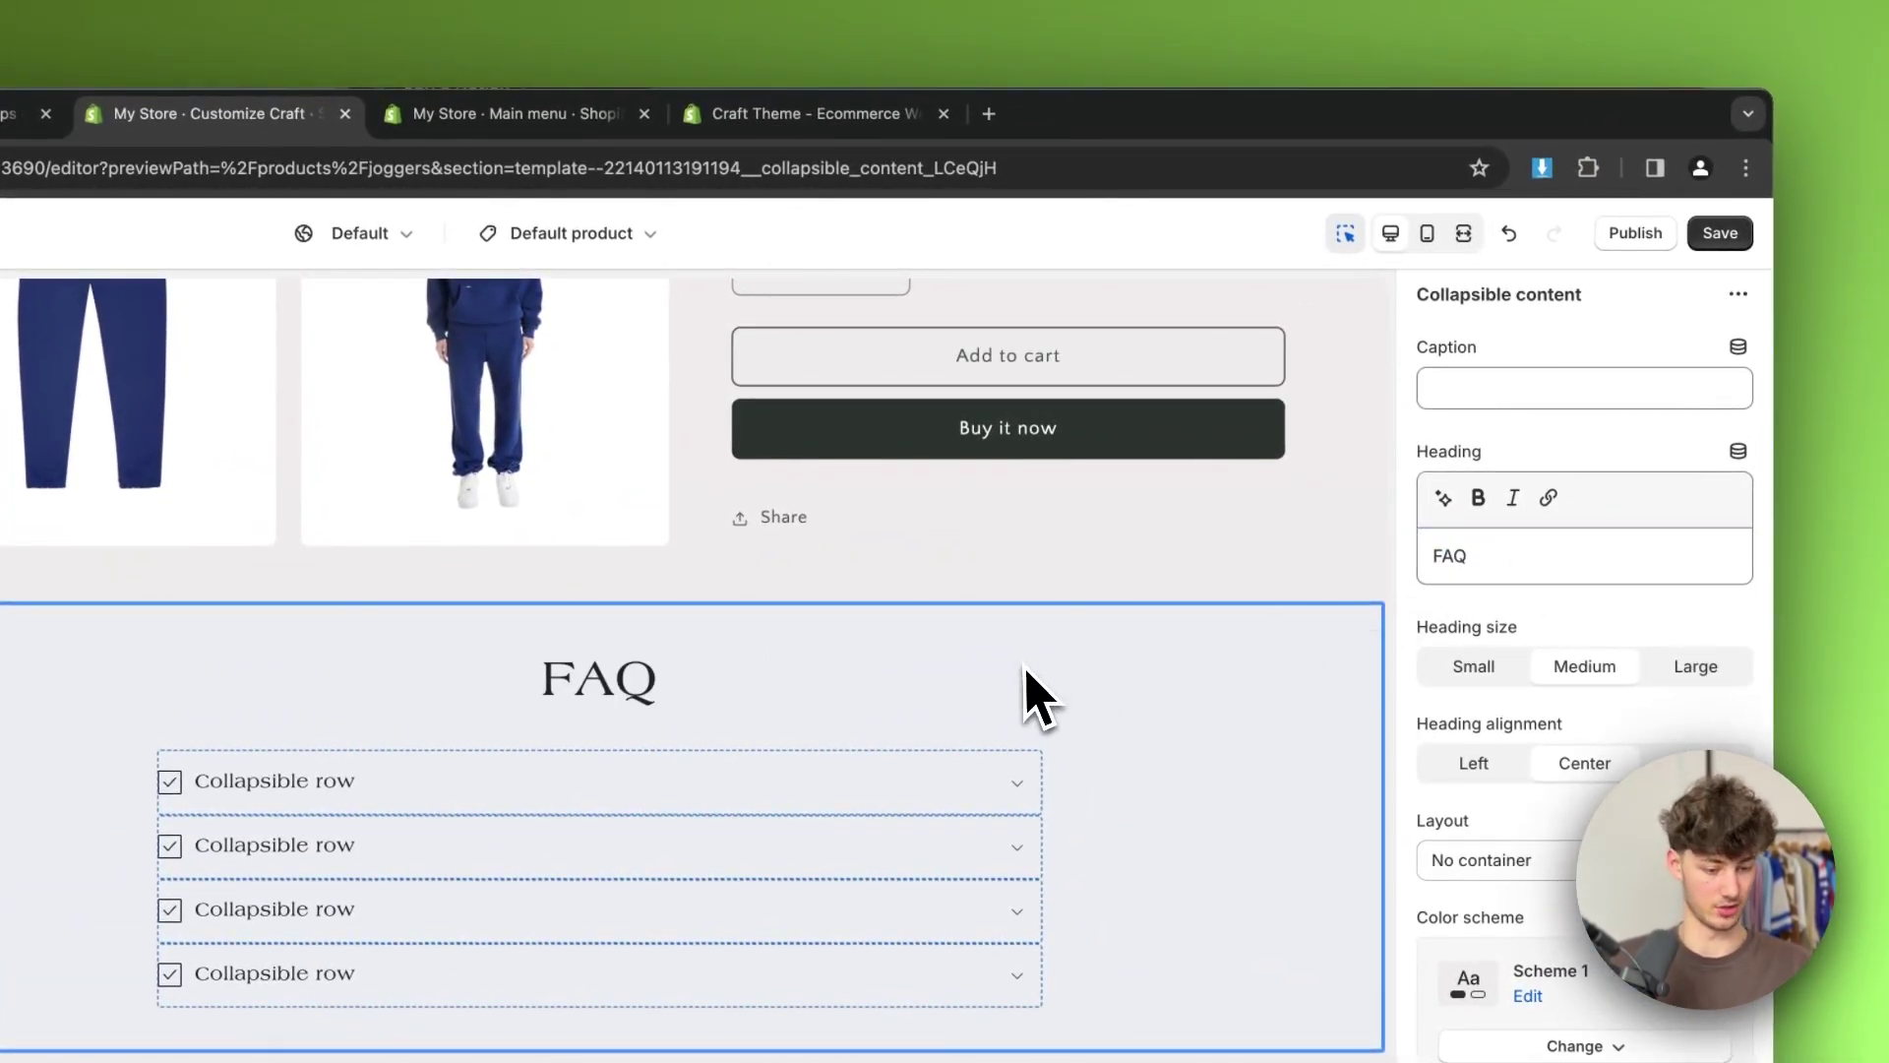
Switch the product page preview to mobile view and check the layout down to the FAQ section
scroll(1023, 689, up, 5)
click(1426, 234)
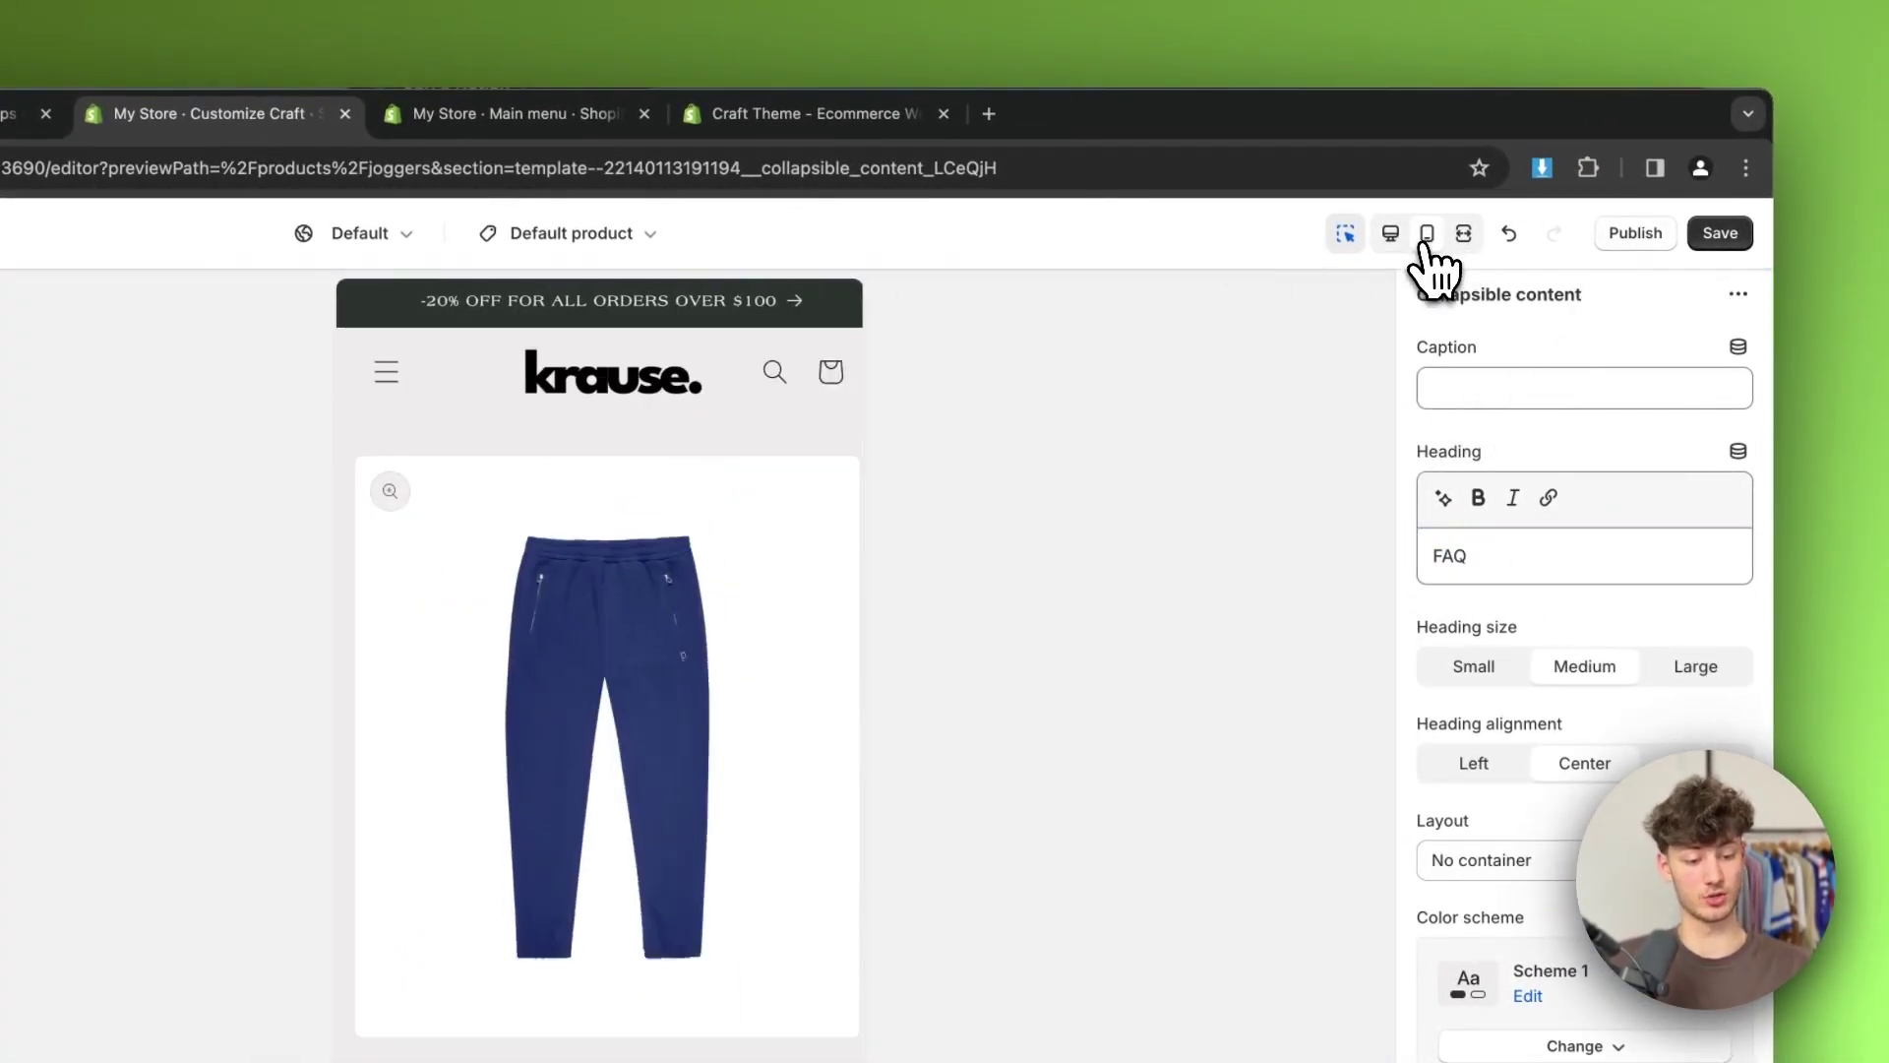
click(1395, 240)
click(1427, 237)
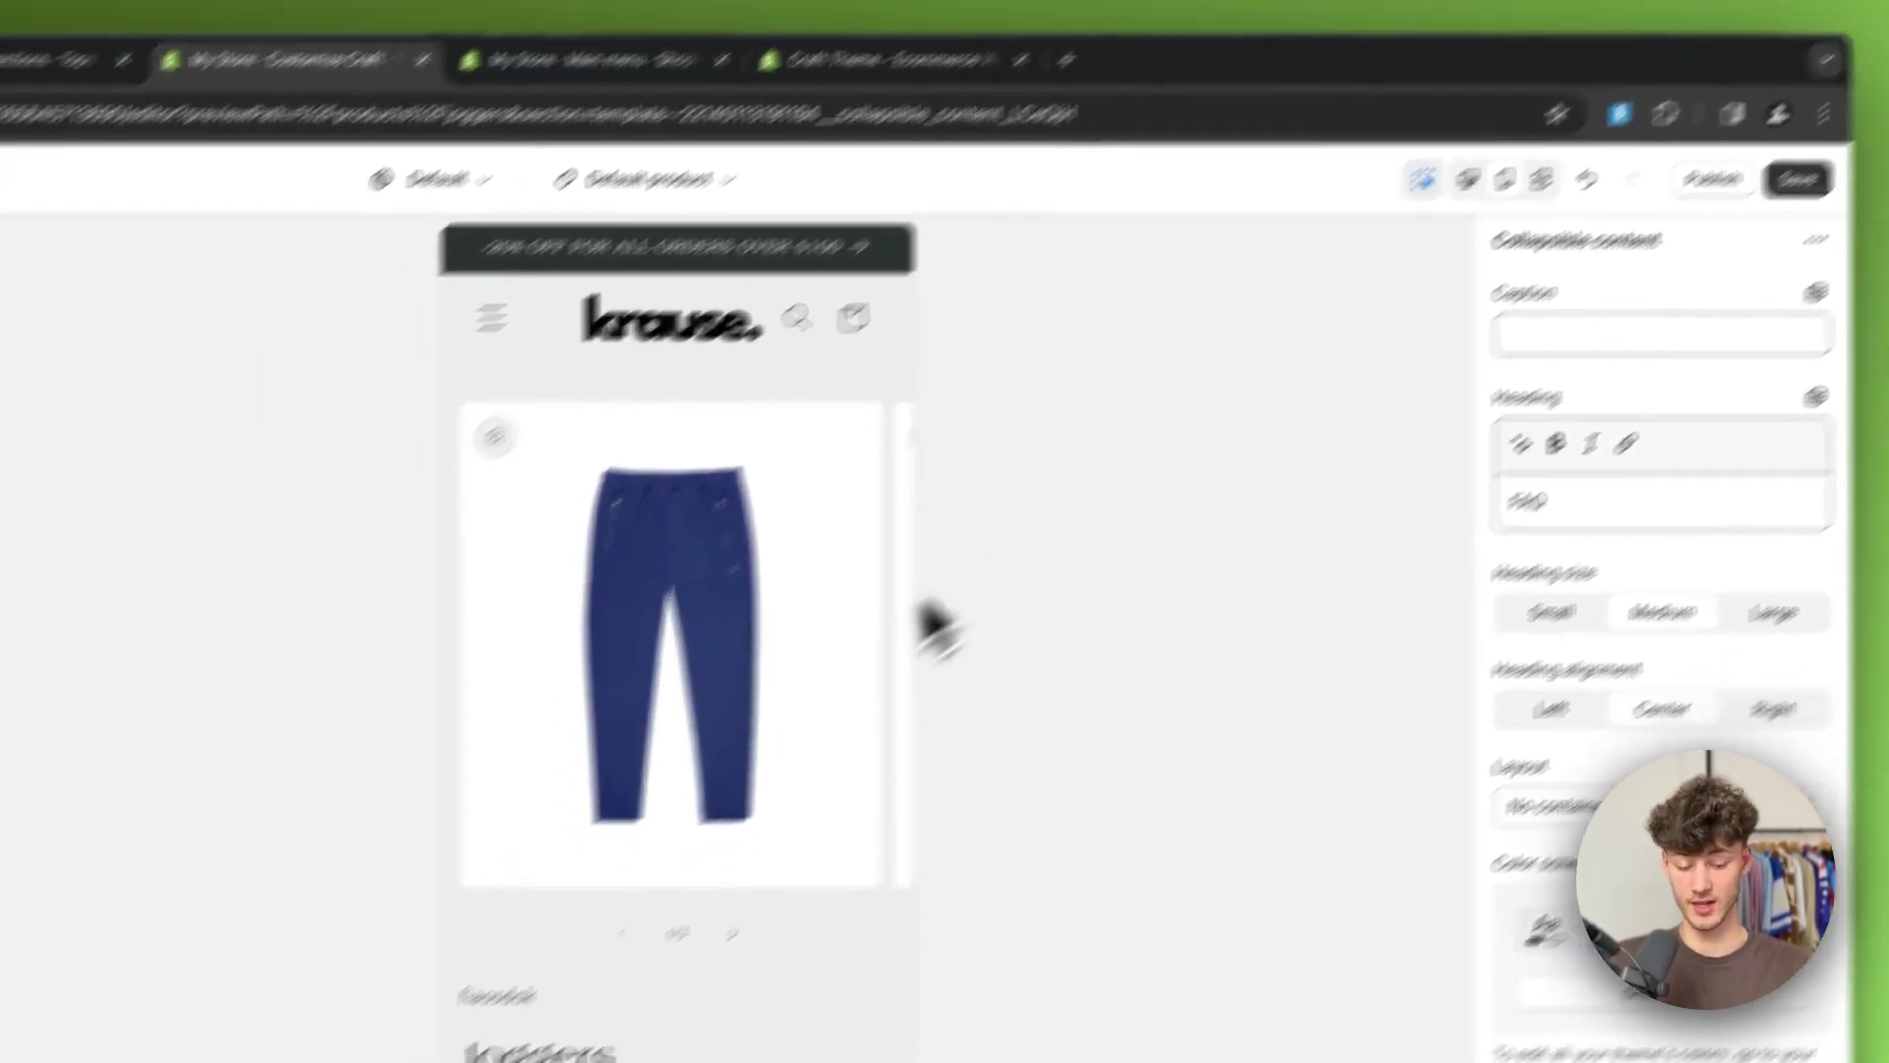
scroll(406, 800, down, 3)
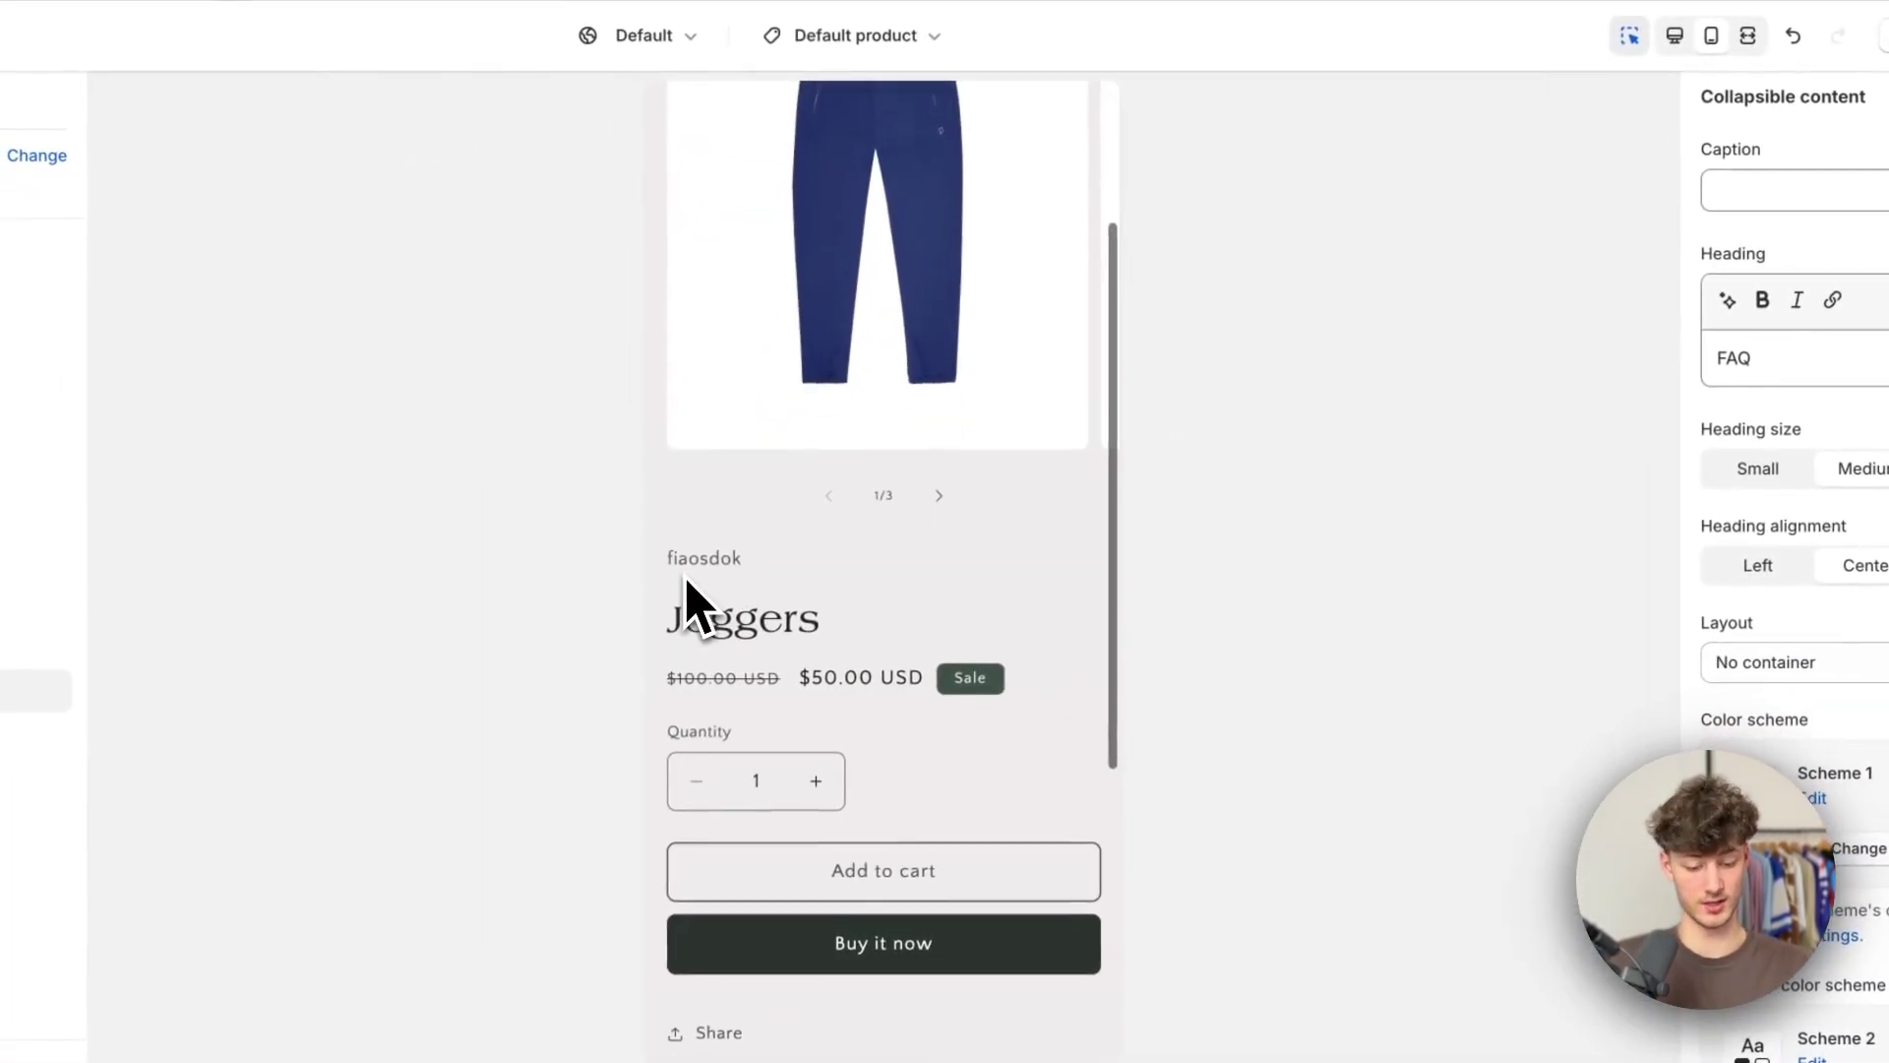
scroll(685, 580, down, 5)
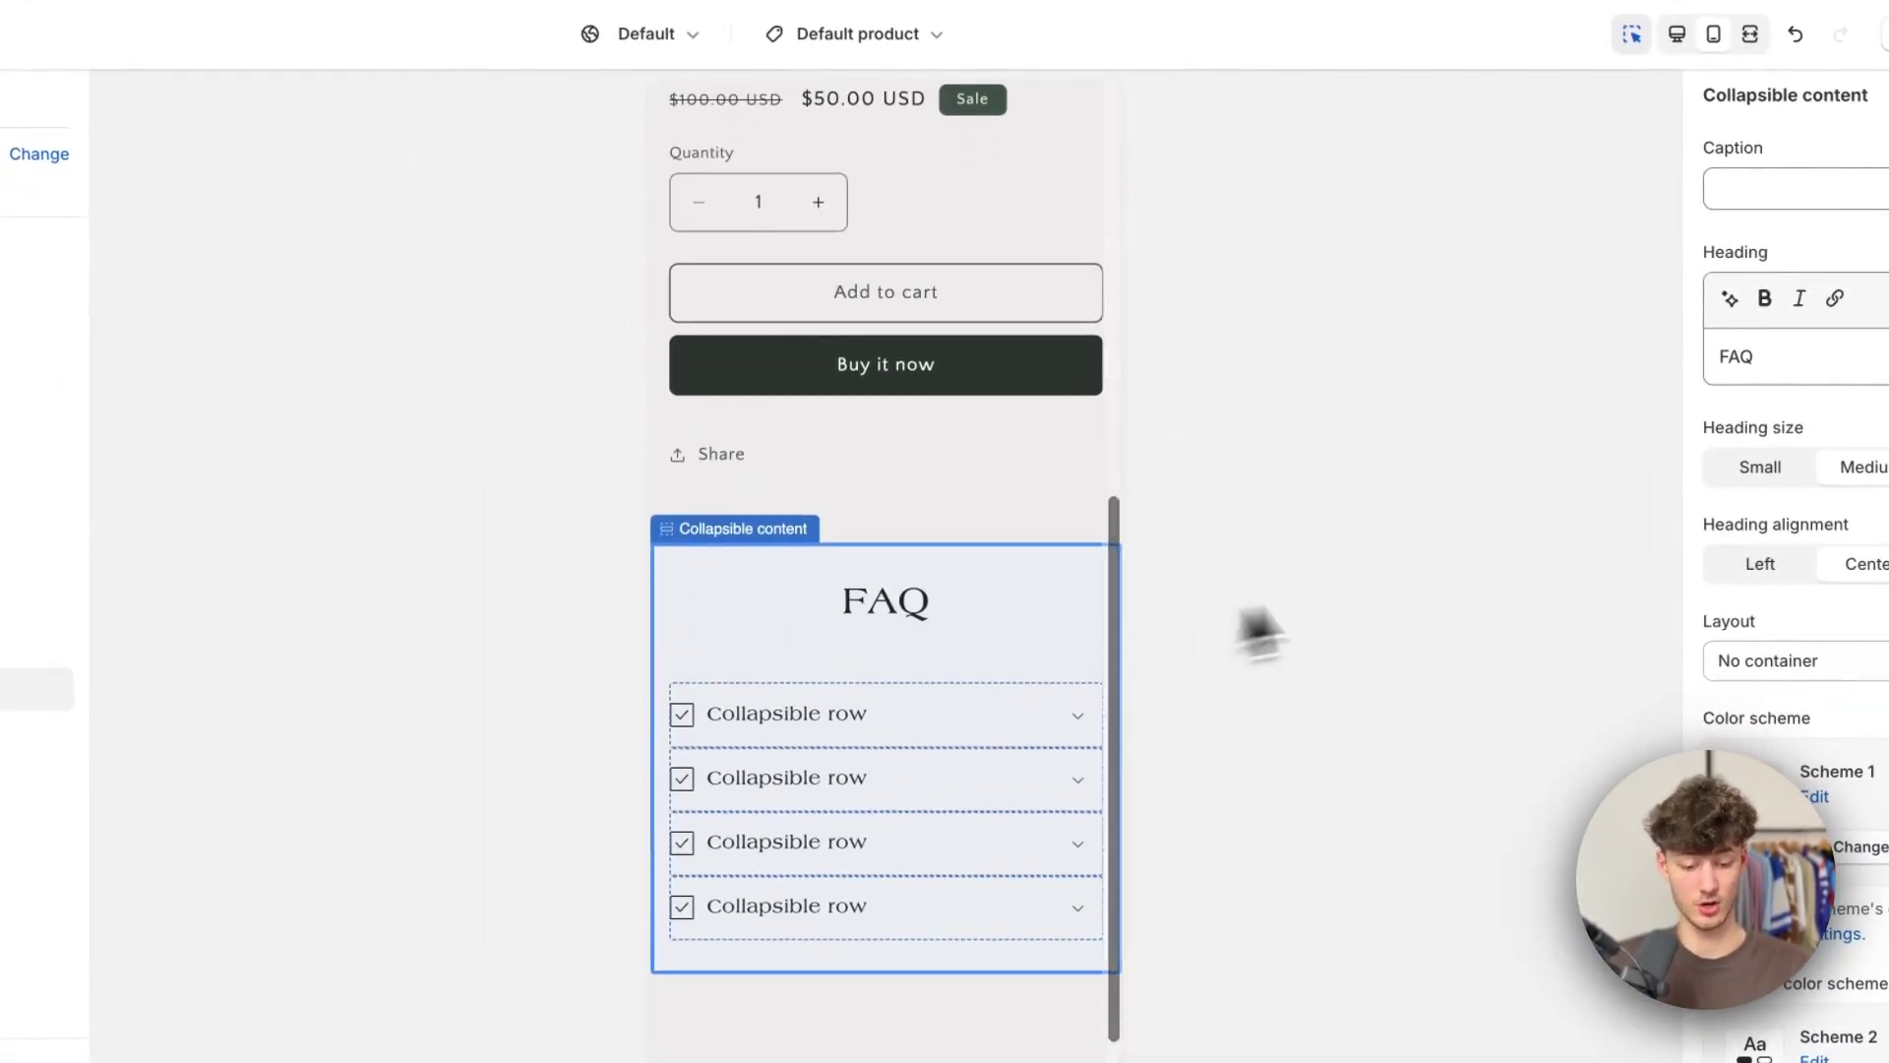